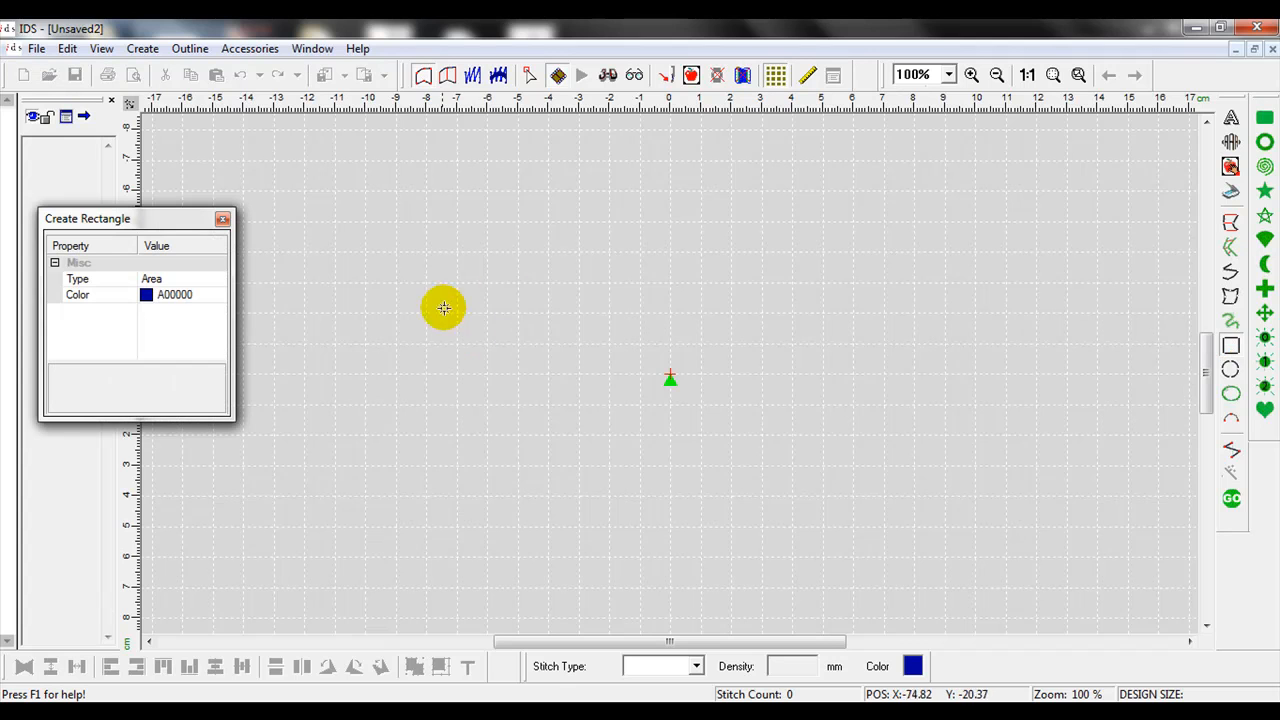
Draw a tall area rectangle about 28 mm wide and 105 mm high around the canvas centre and generate its stitches
mouse_move(612, 224)
mouse_down()
mouse_move(706, 423)
mouse_move(731, 514)
mouse_move(717, 545)
mouse_move(699, 544)
mouse_up()
right_click(714, 515)
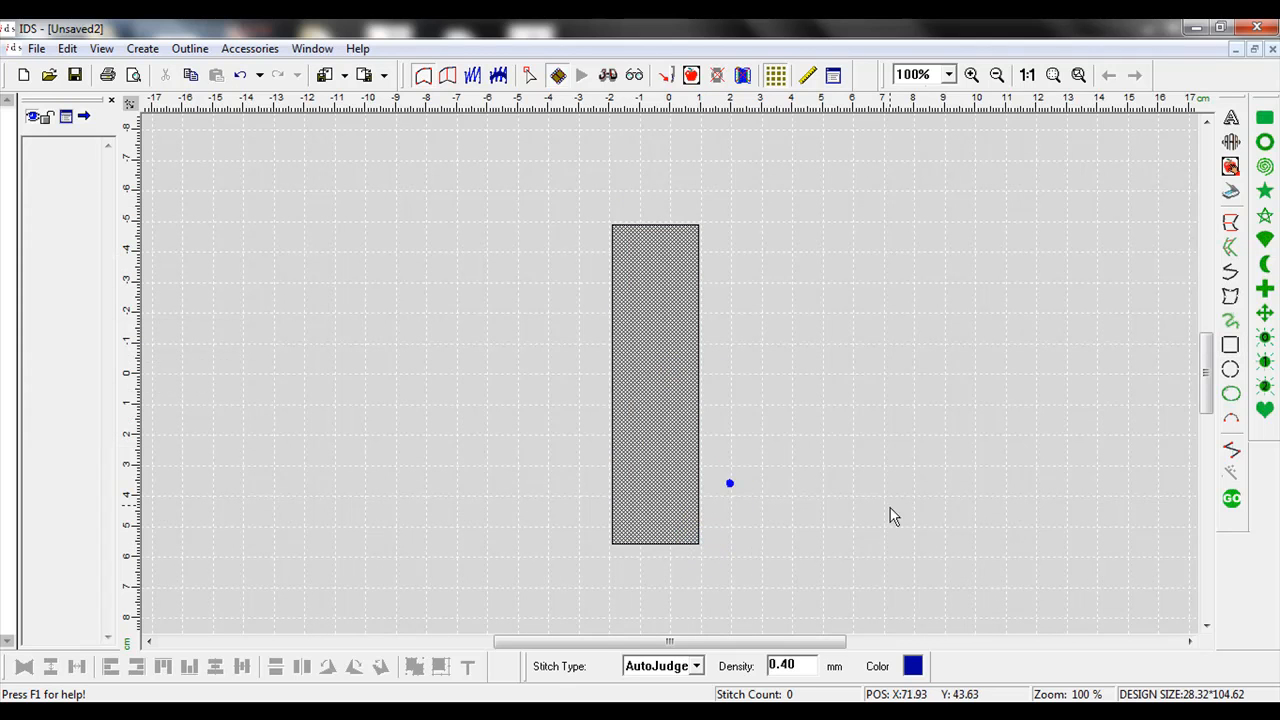
click(1231, 498)
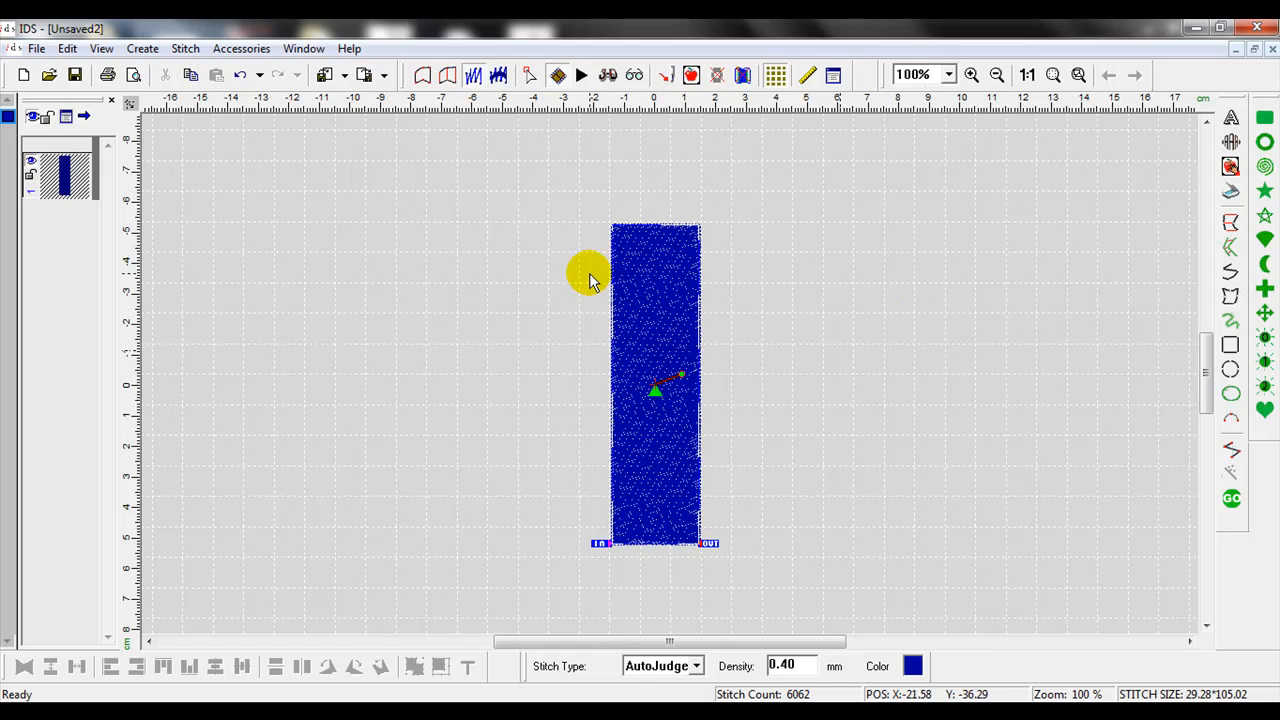
Change the stitched rectangle's thread color to orange
click(971, 75)
drag(527, 195, 763, 580)
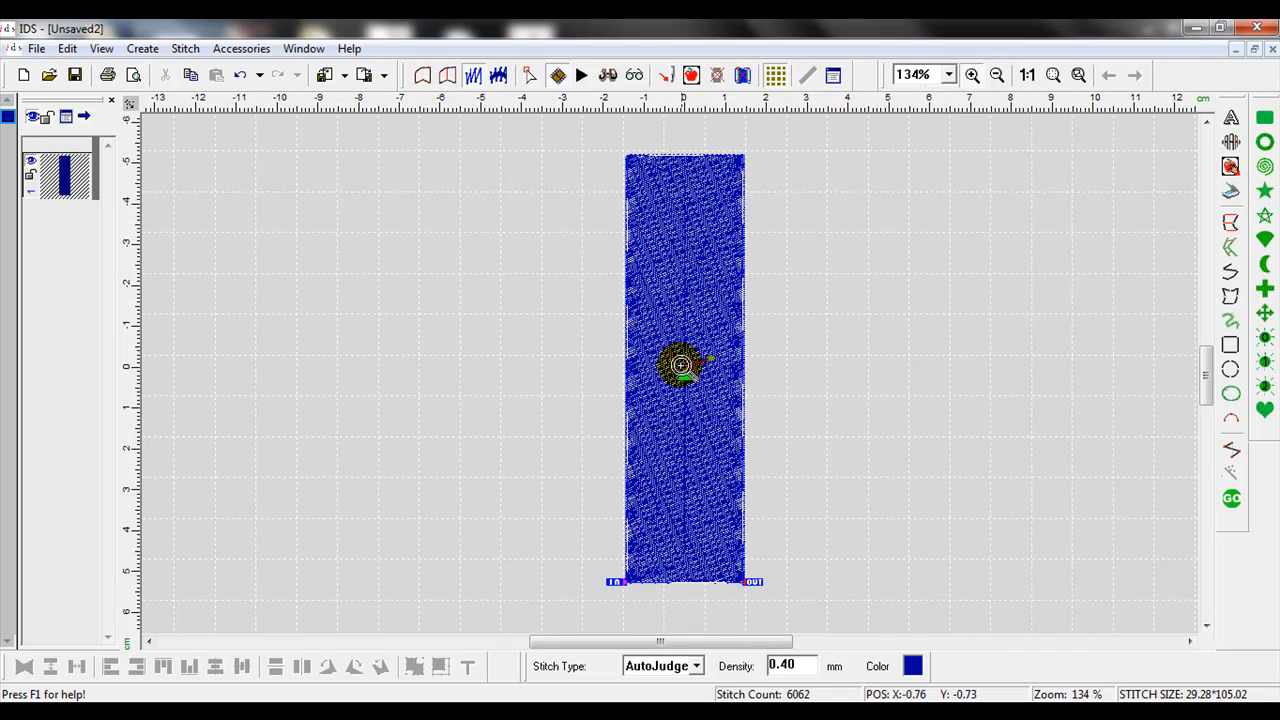
click(674, 363)
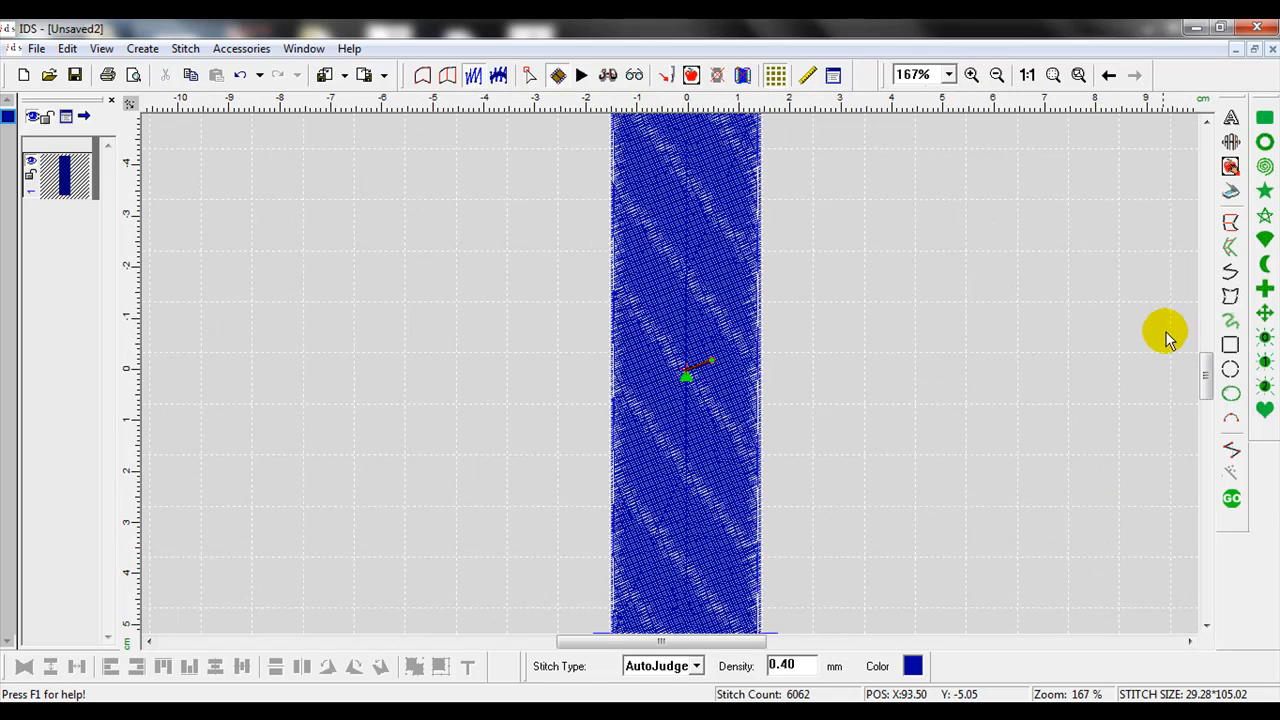
scroll(1207, 388, down, 2)
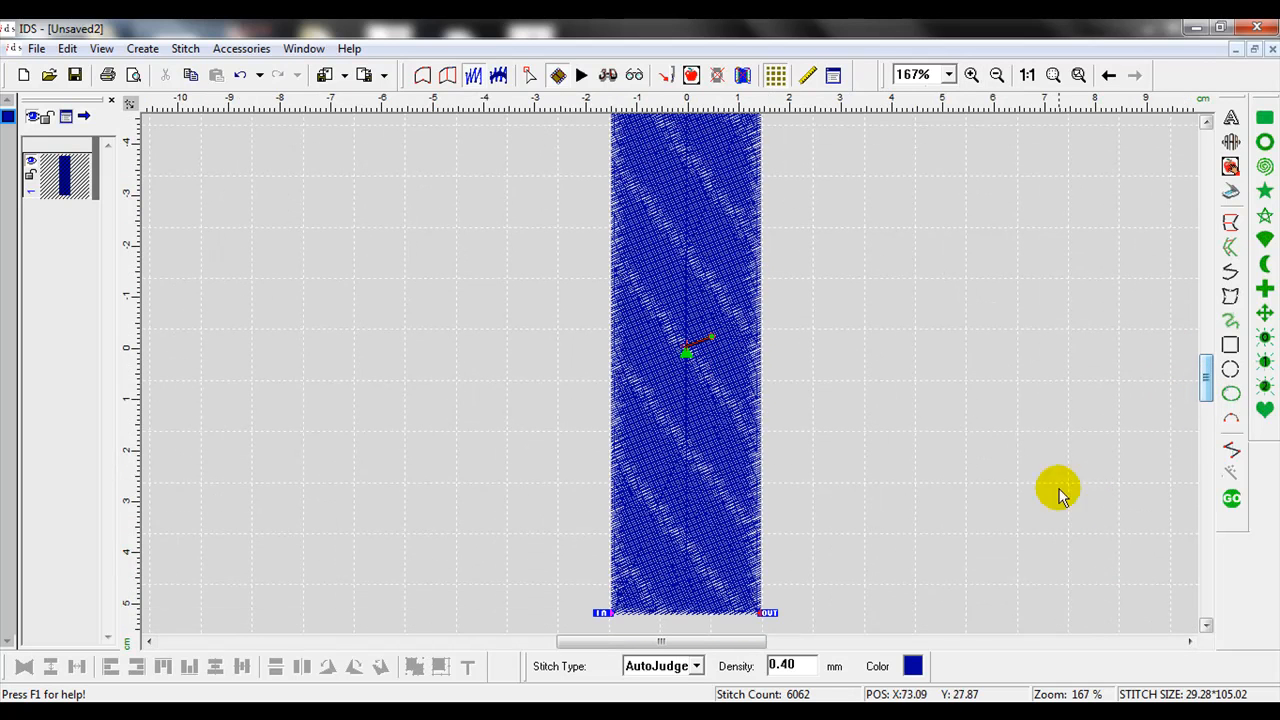
click(912, 666)
click(579, 324)
click(588, 496)
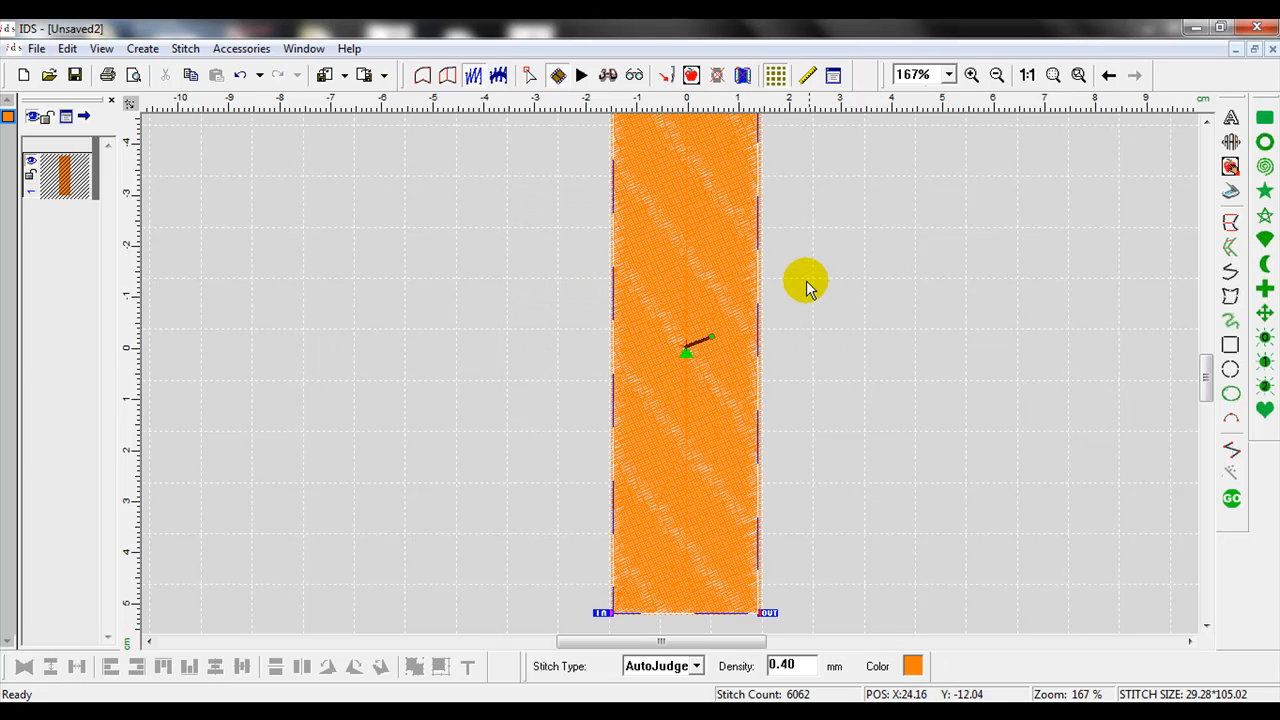
Turn on the realistic stitch preview and apply the Satin stitch type to the rectangle
click(608, 75)
drag(1203, 390, 1203, 380)
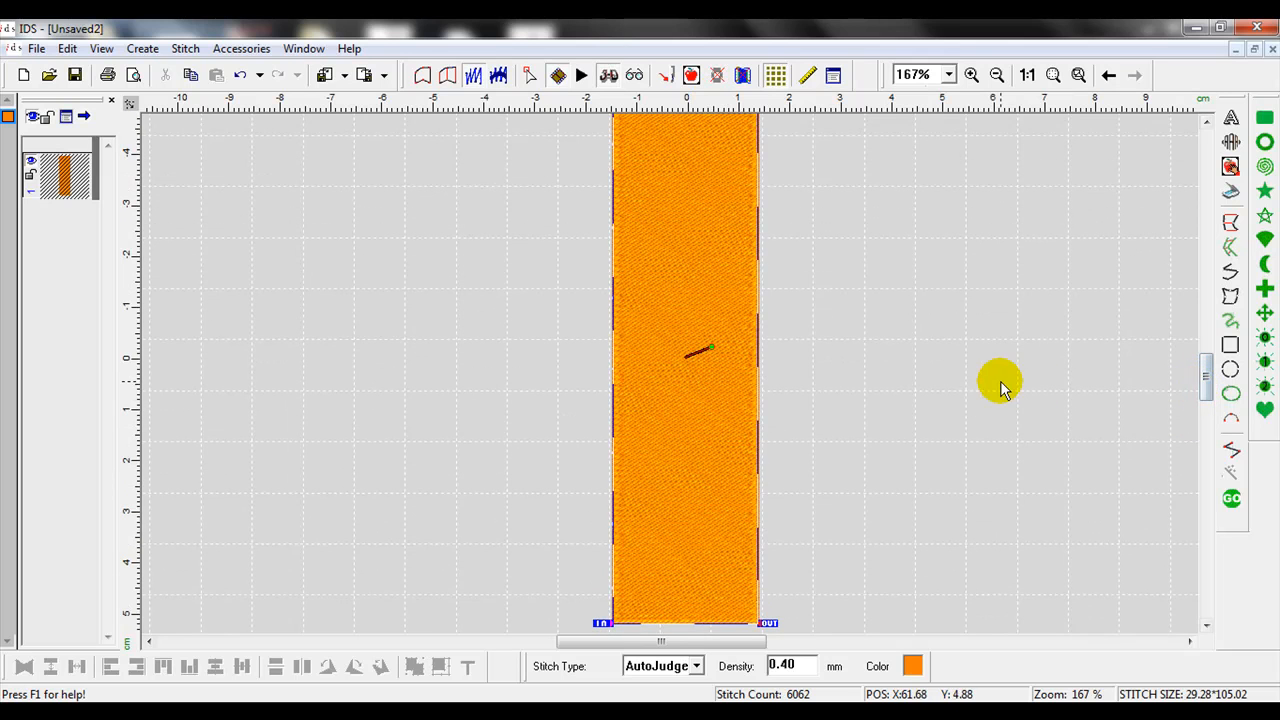
click(834, 78)
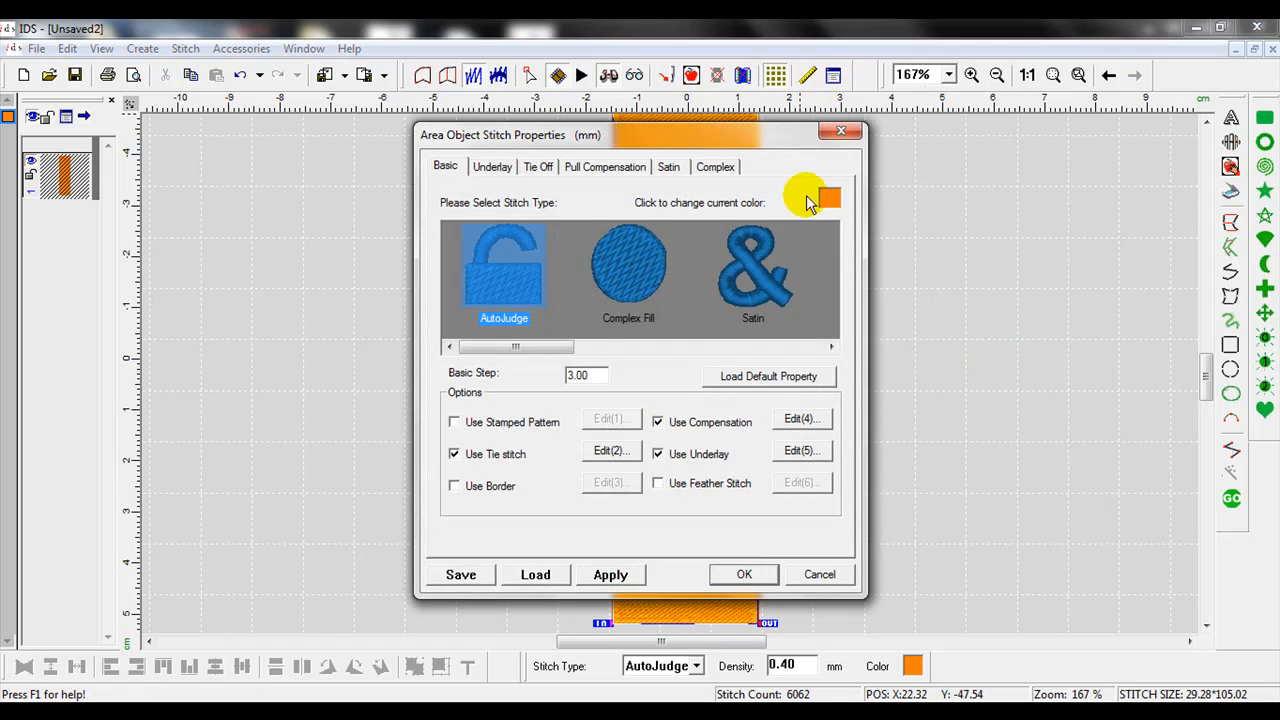
click(755, 285)
drag(686, 136, 281, 58)
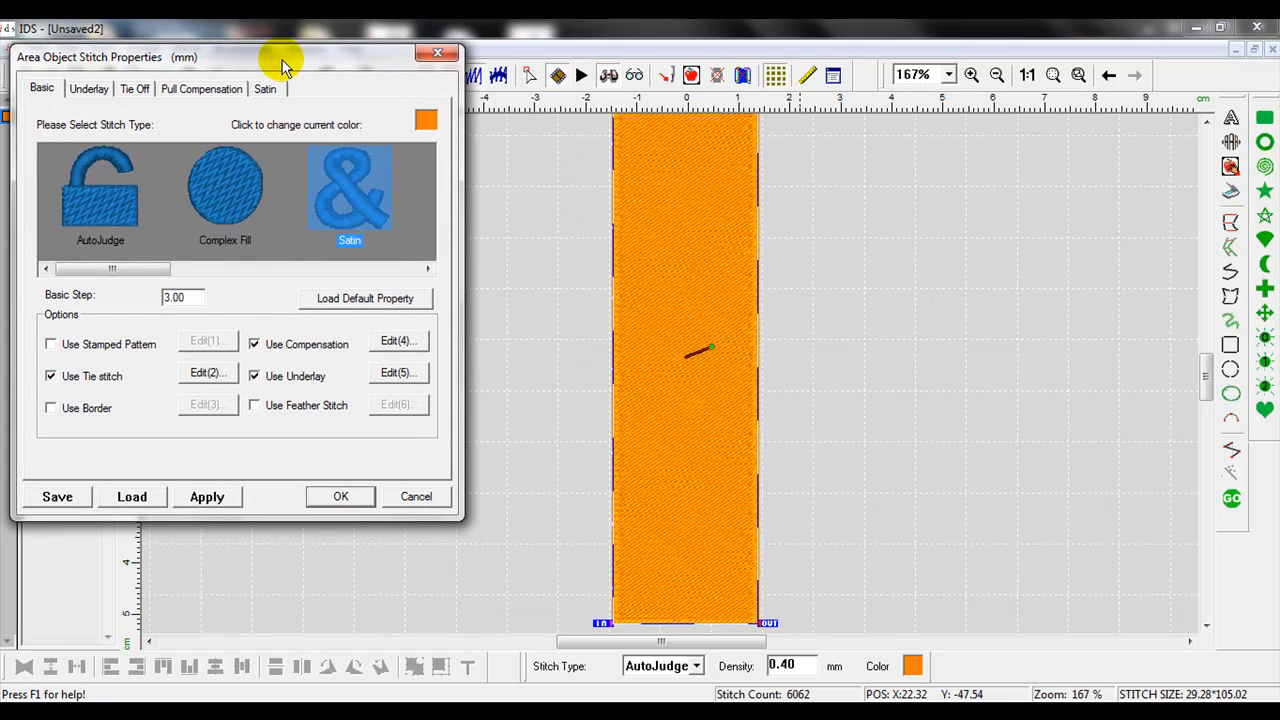
click(206, 496)
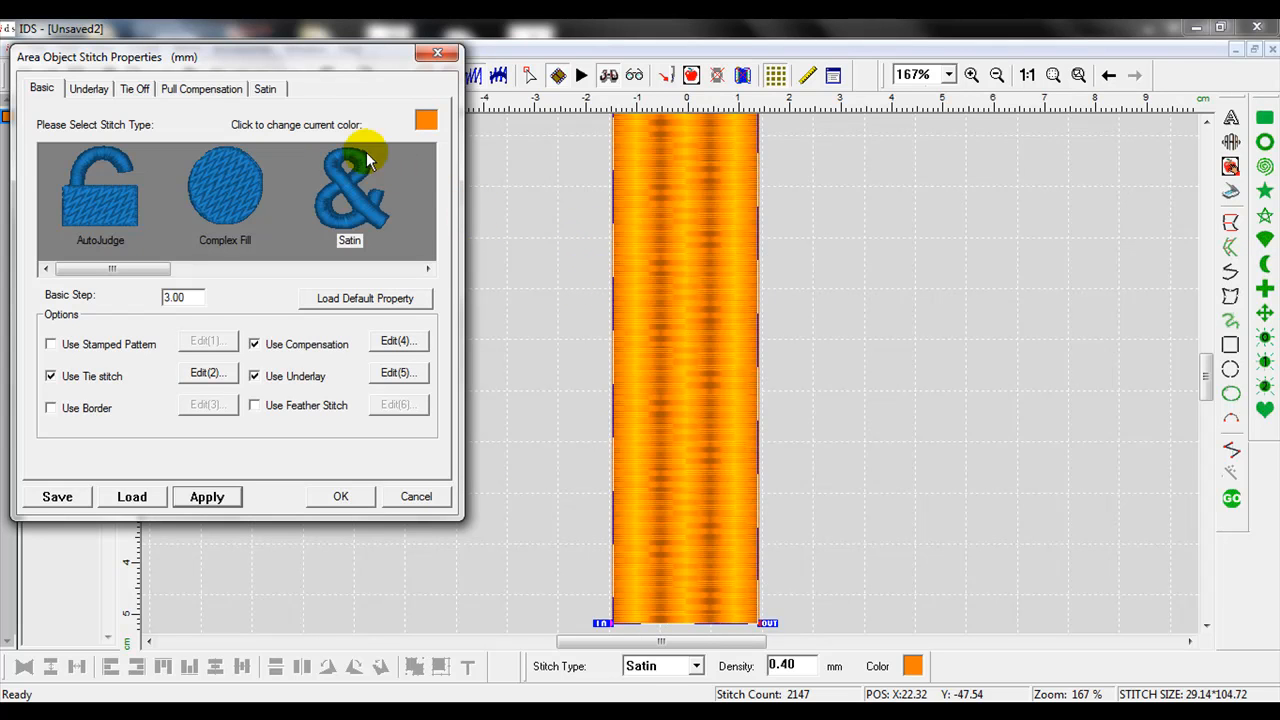
Disable Break Long Stitch in the rectangle's satin settings and accept the properties
click(278, 92)
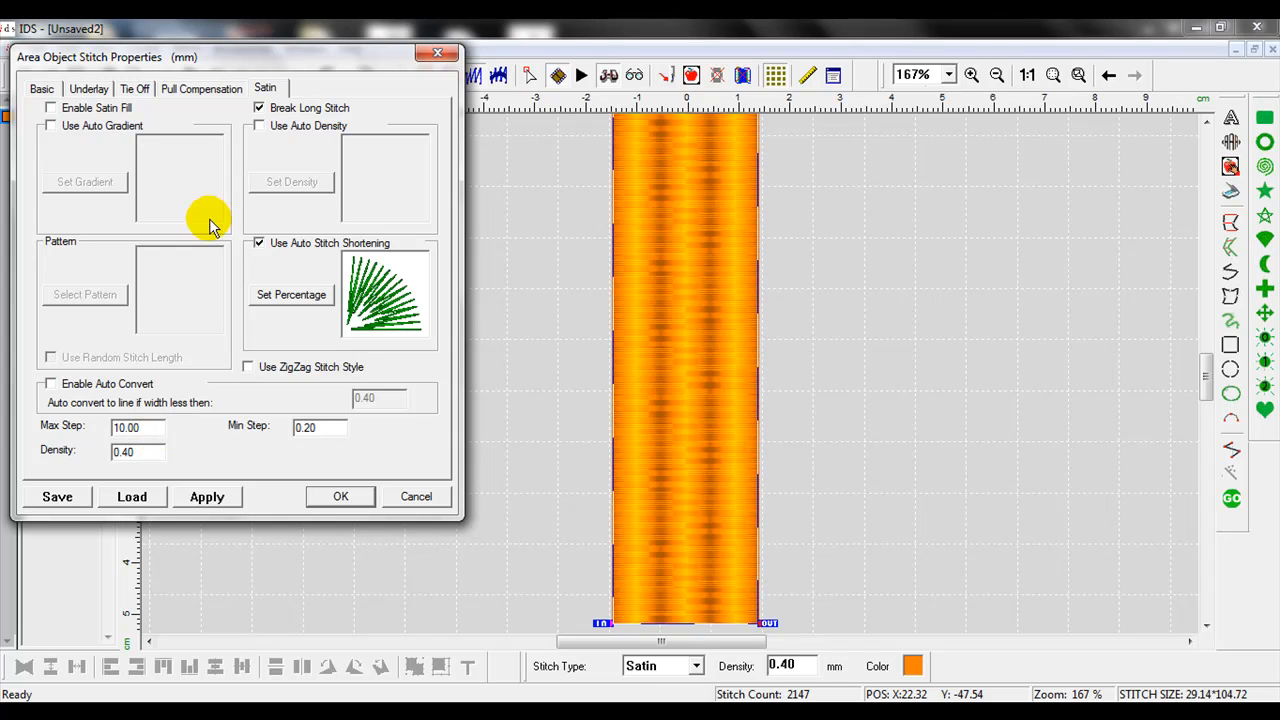
click(261, 108)
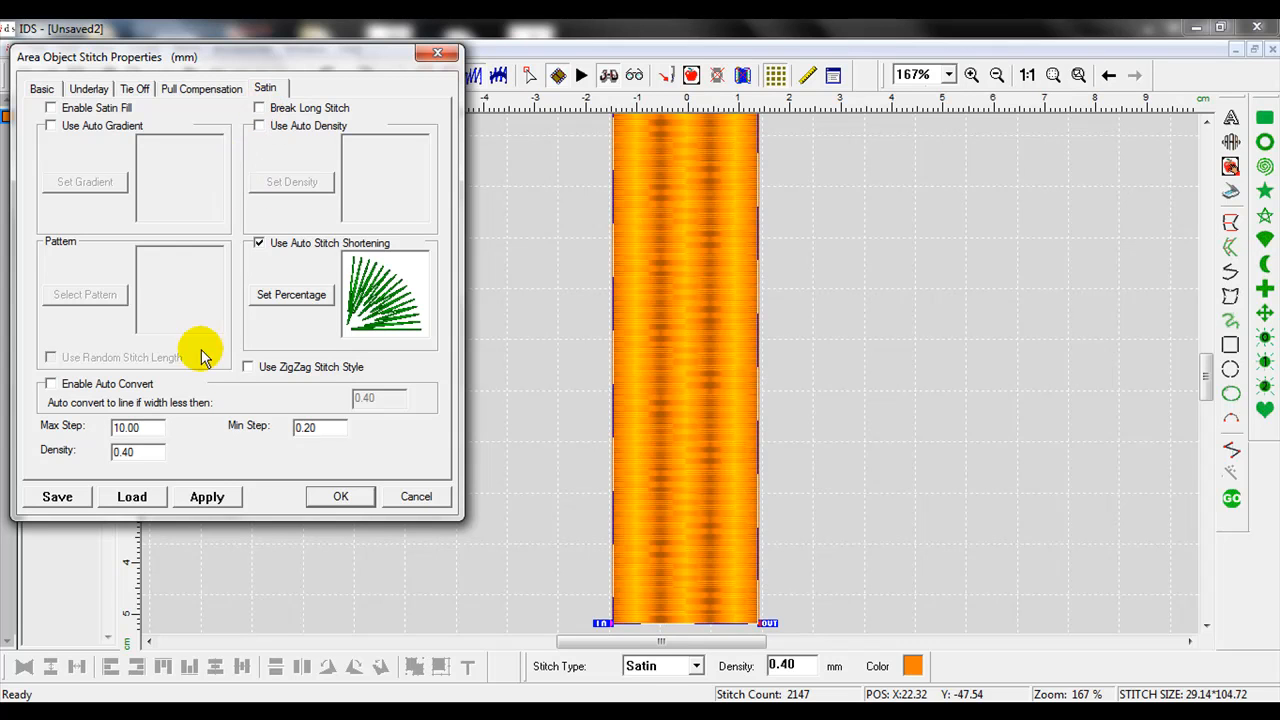
click(207, 497)
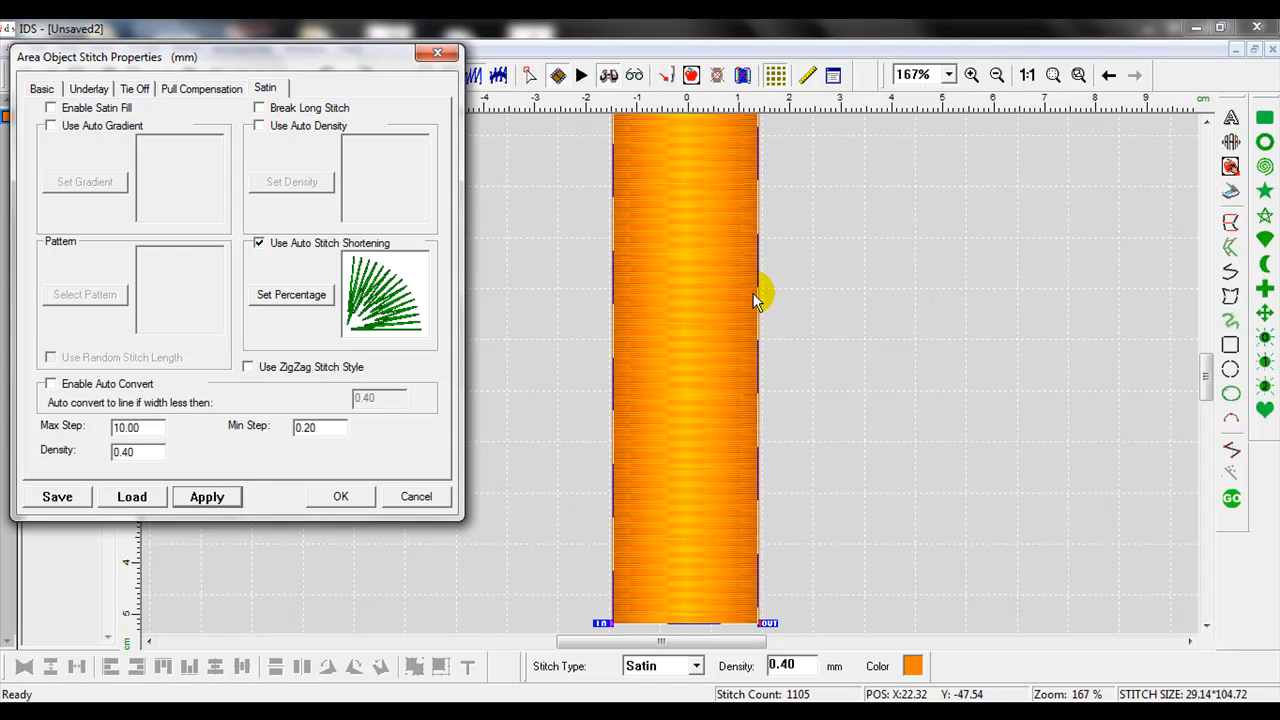
click(340, 497)
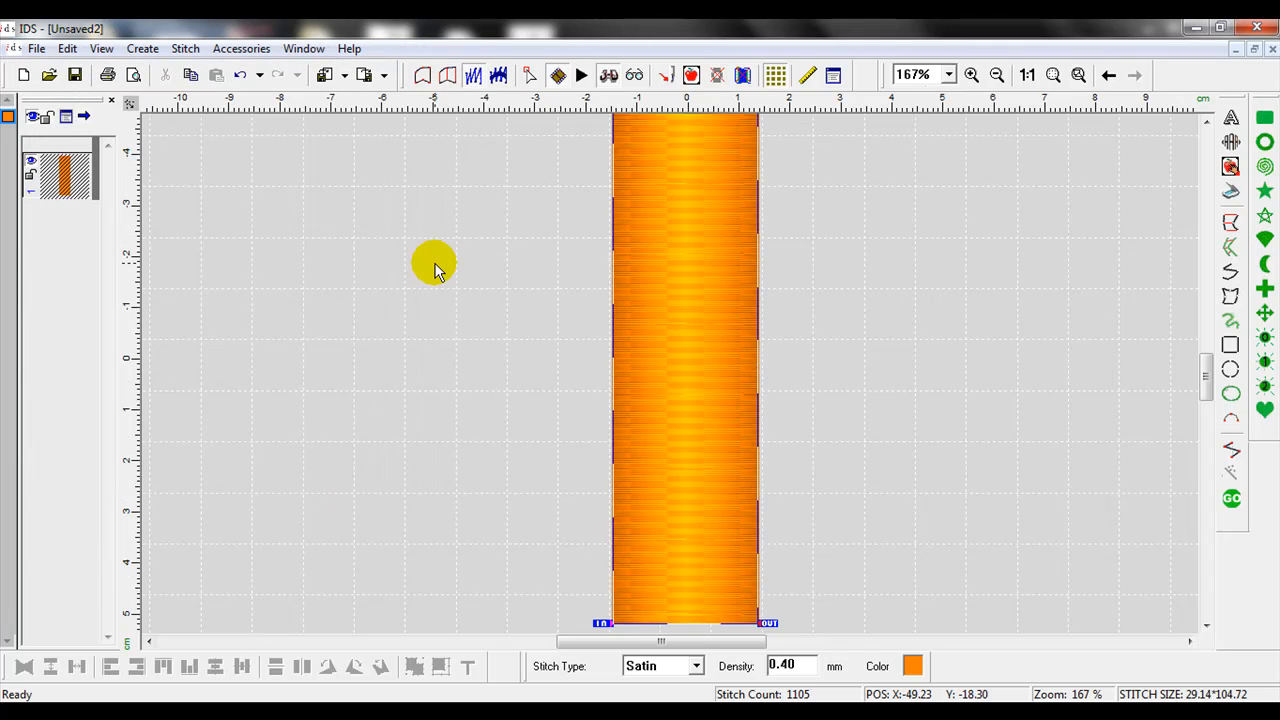
Turn off the realistic preview and examine the satin and underlay stitches up close along the rectangle's full length
click(612, 77)
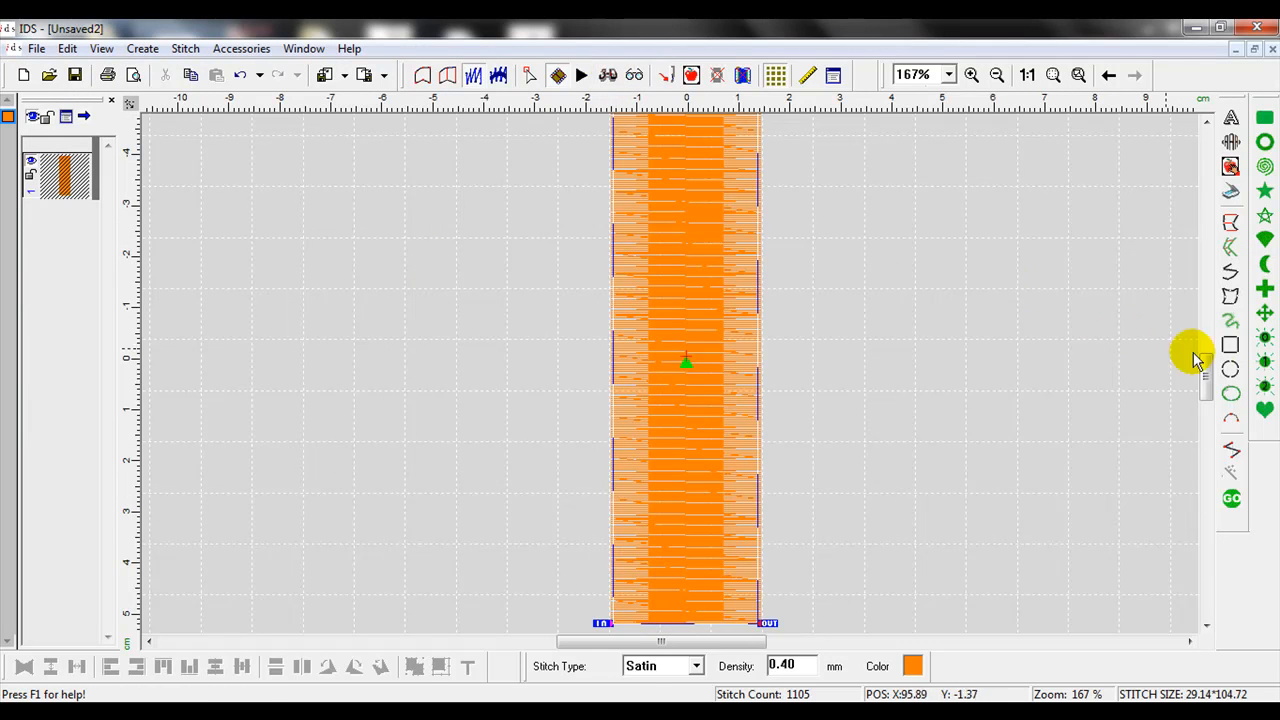
drag(1208, 373, 1208, 370)
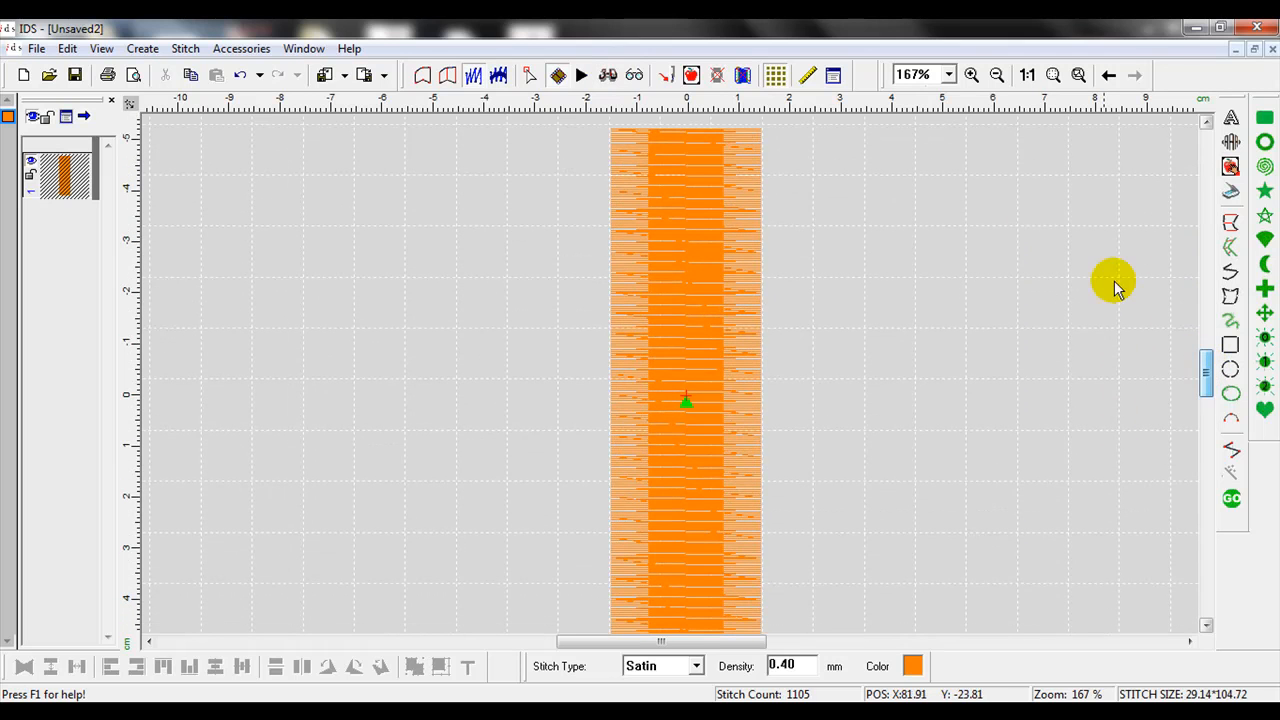
click(965, 79)
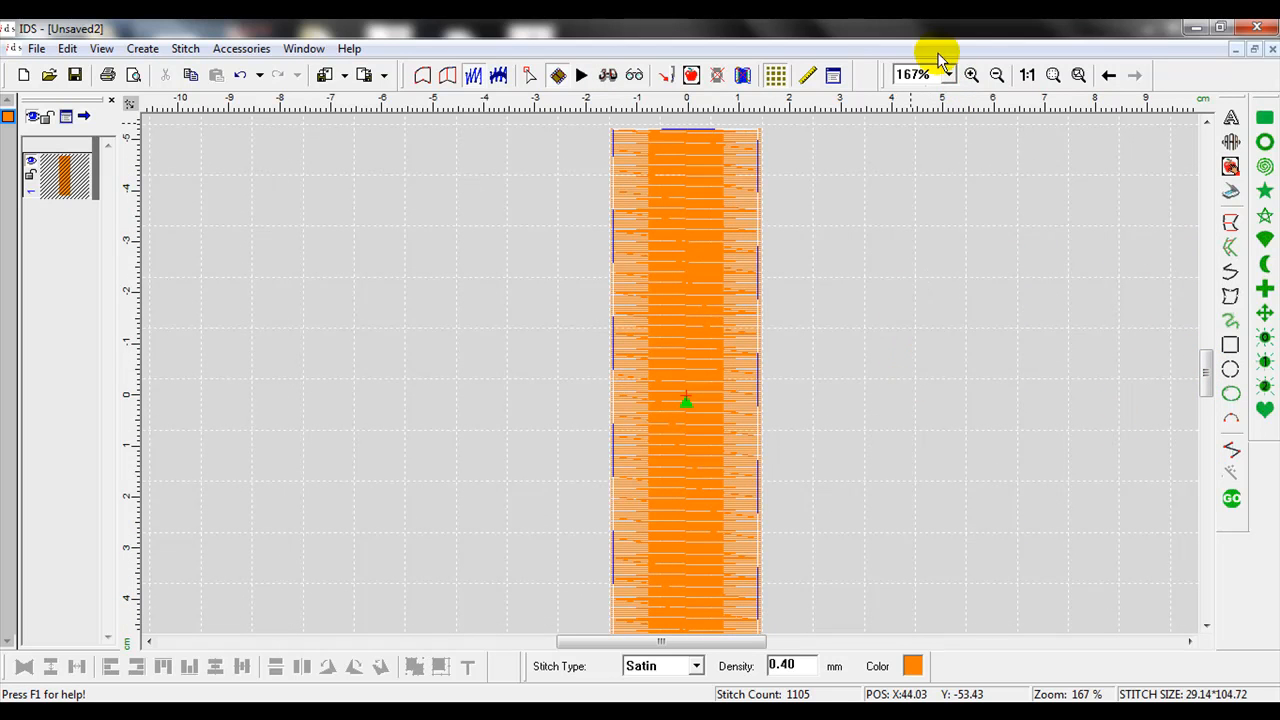
drag(838, 328, 429, 106)
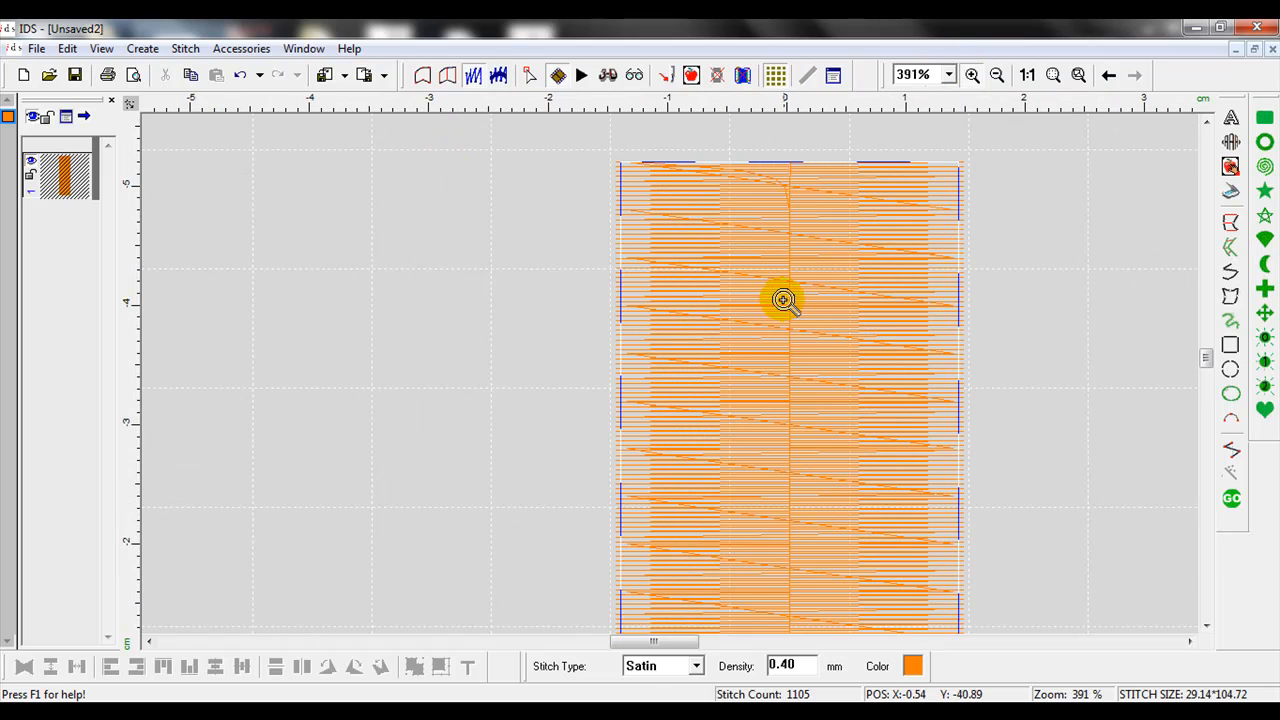
scroll(781, 285, down, 2)
scroll(781, 285, down, 6)
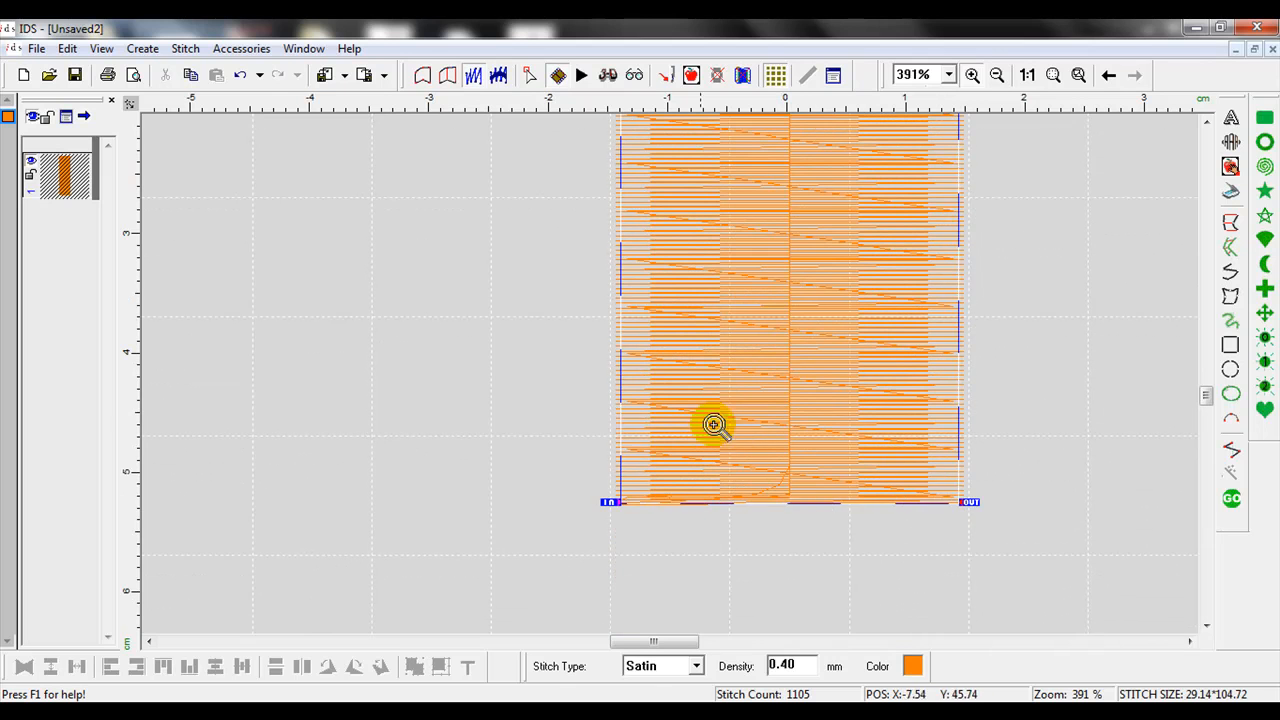
scroll(700, 390, up, 3)
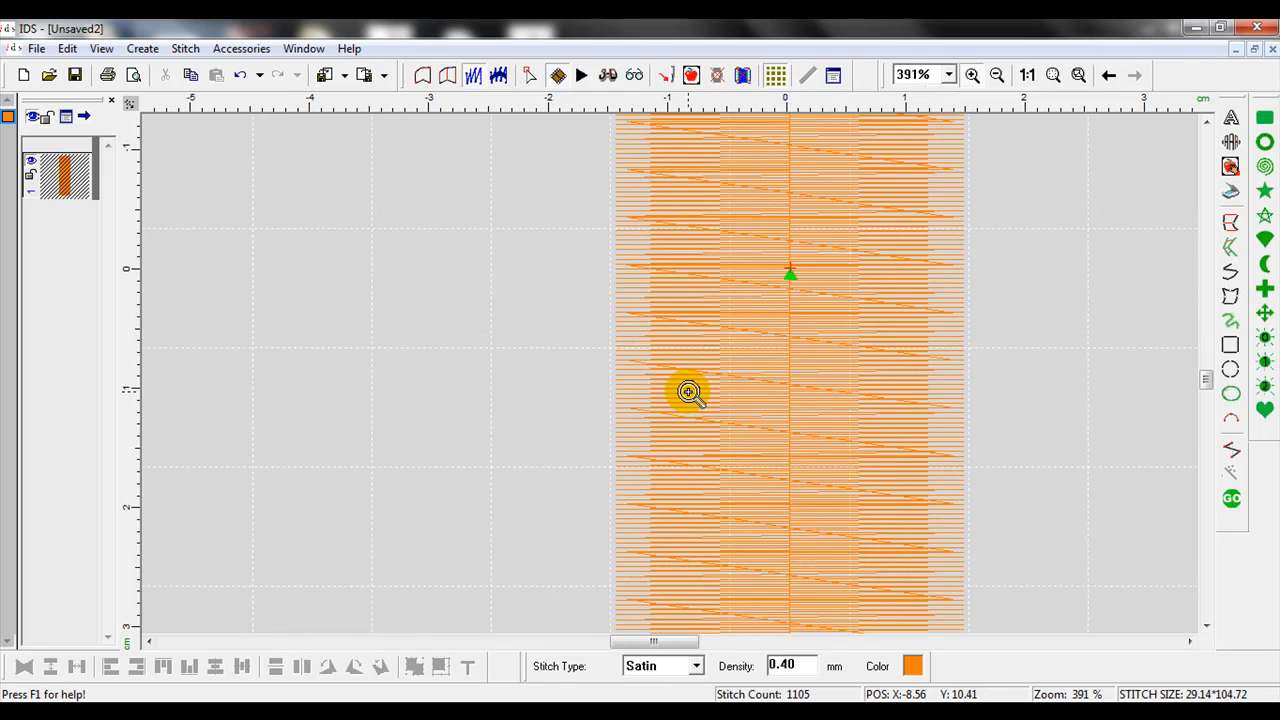
scroll(690, 392, up, 2)
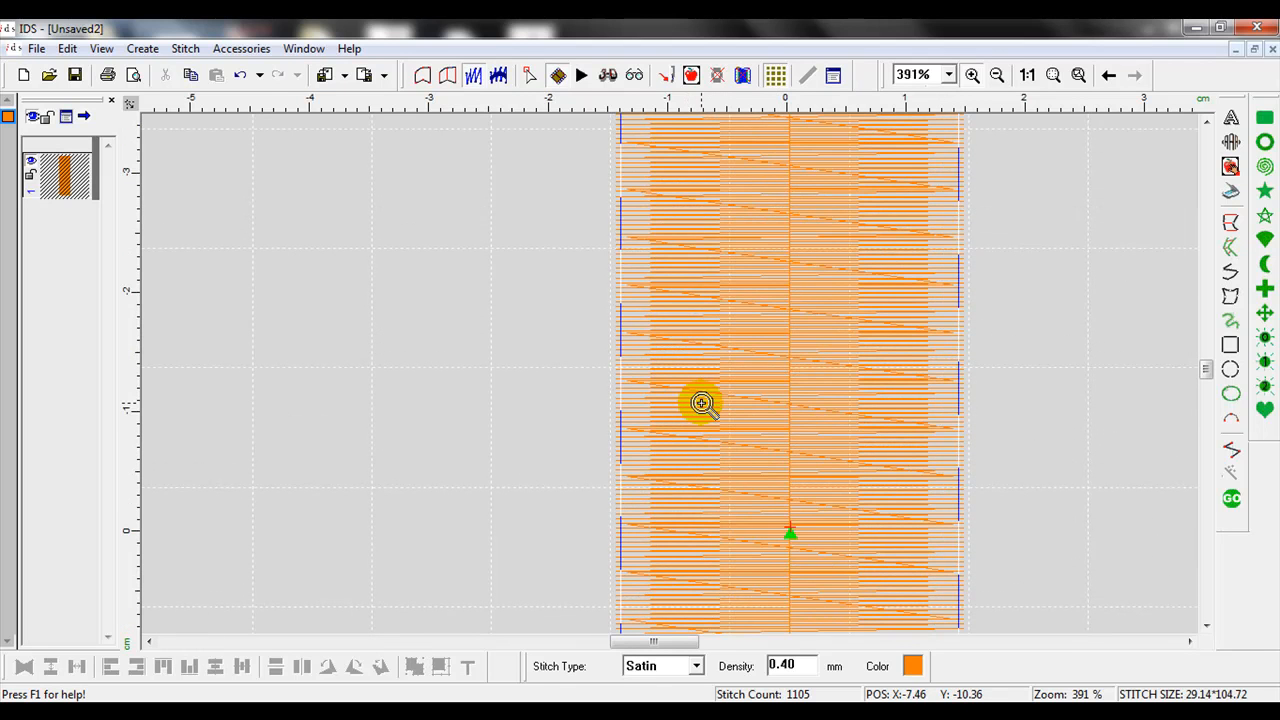
scroll(702, 403, up, 3)
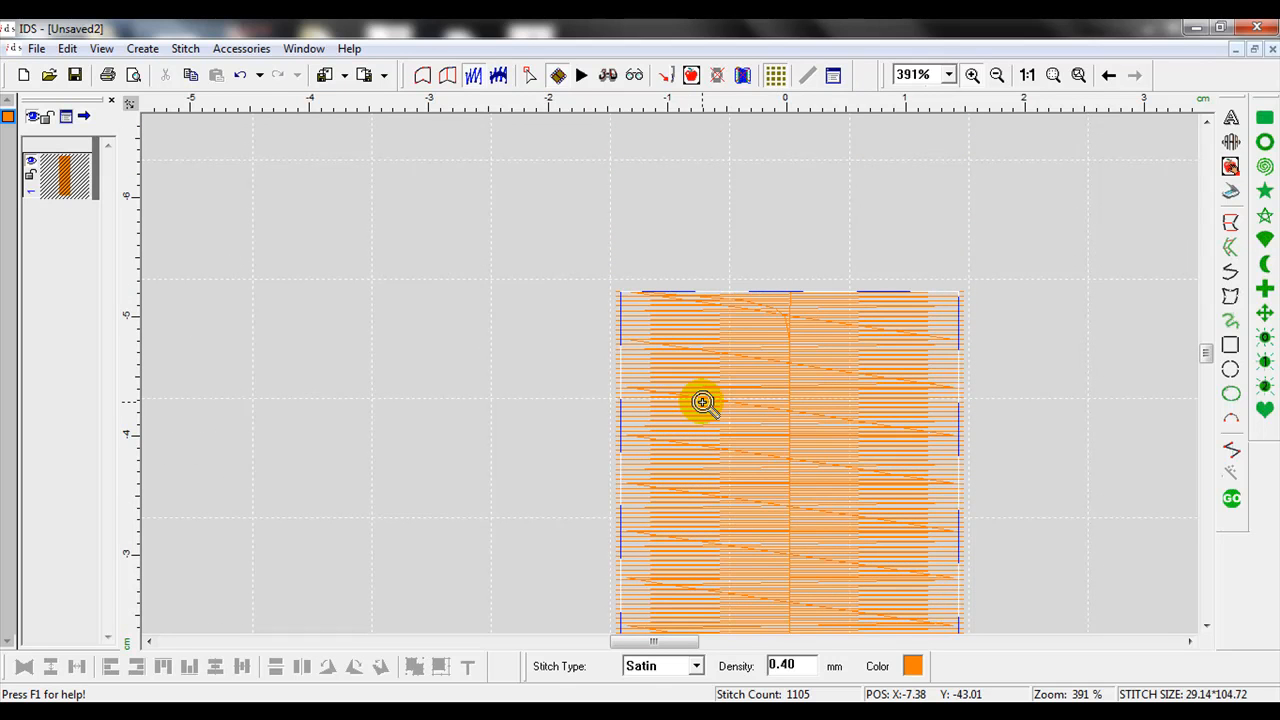
scroll(706, 402, down, 5)
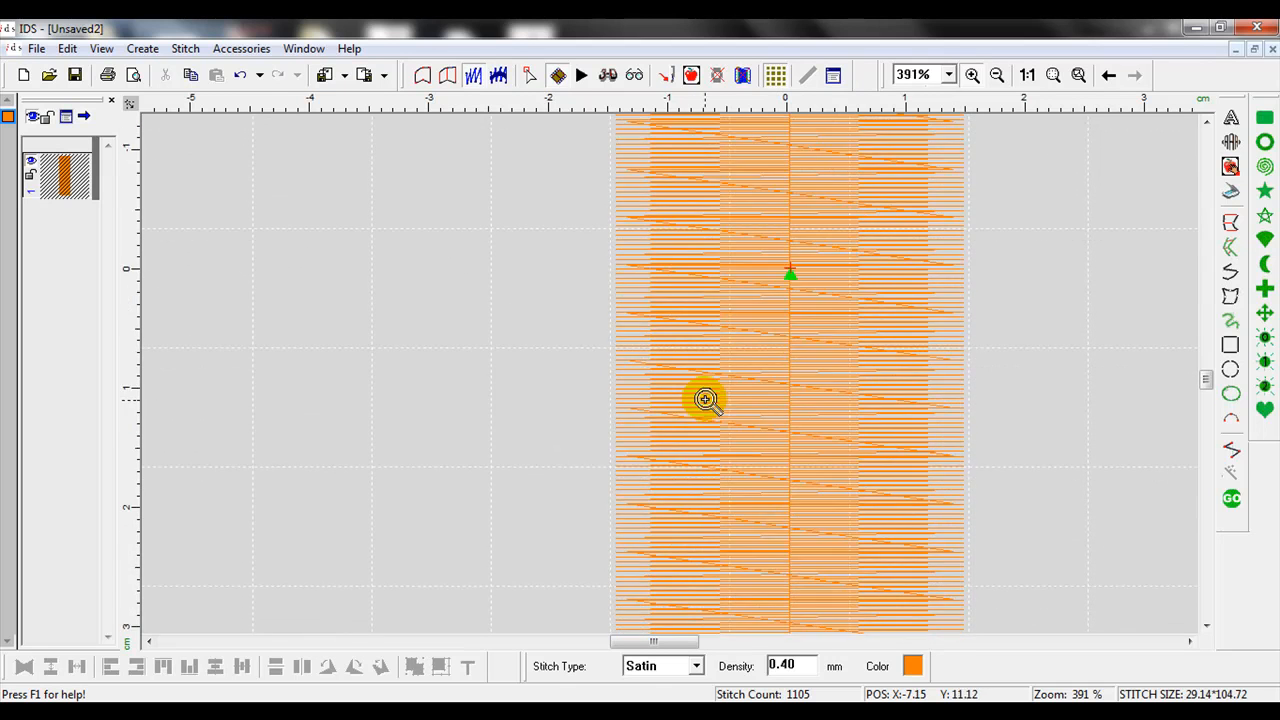
scroll(706, 395, down, 4)
scroll(706, 395, up, 4)
scroll(706, 395, up, 1)
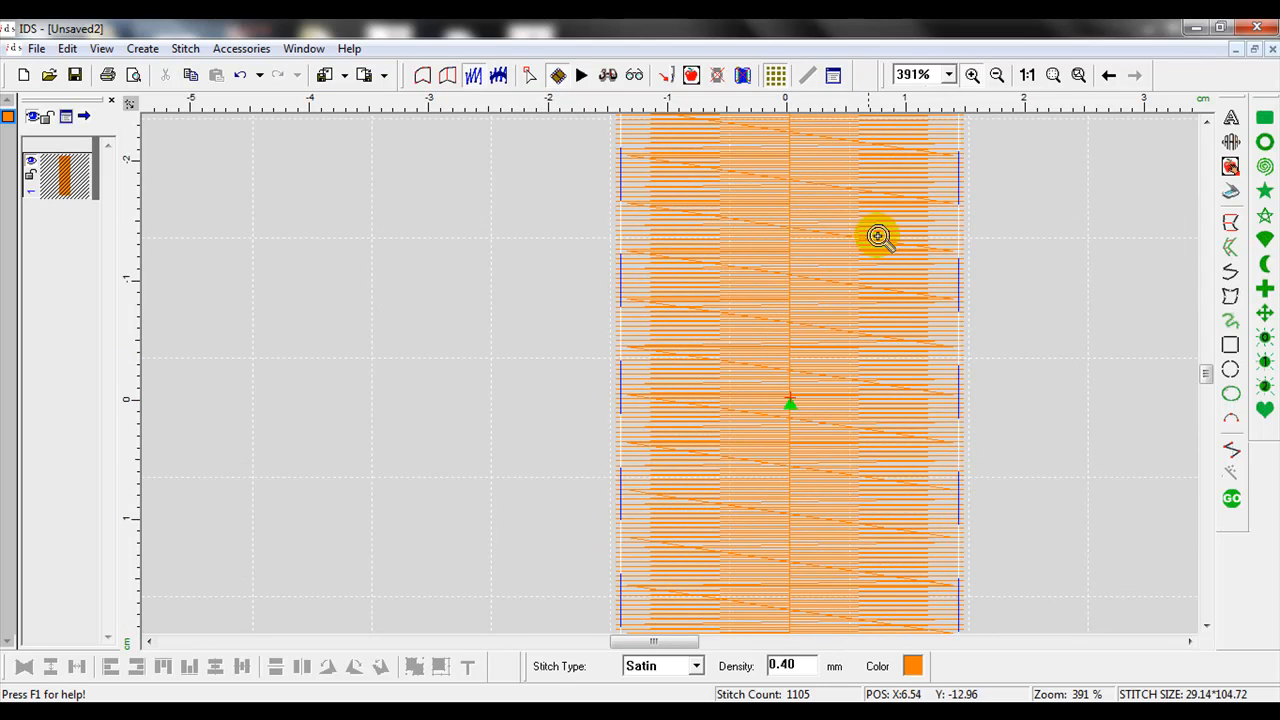
click(972, 75)
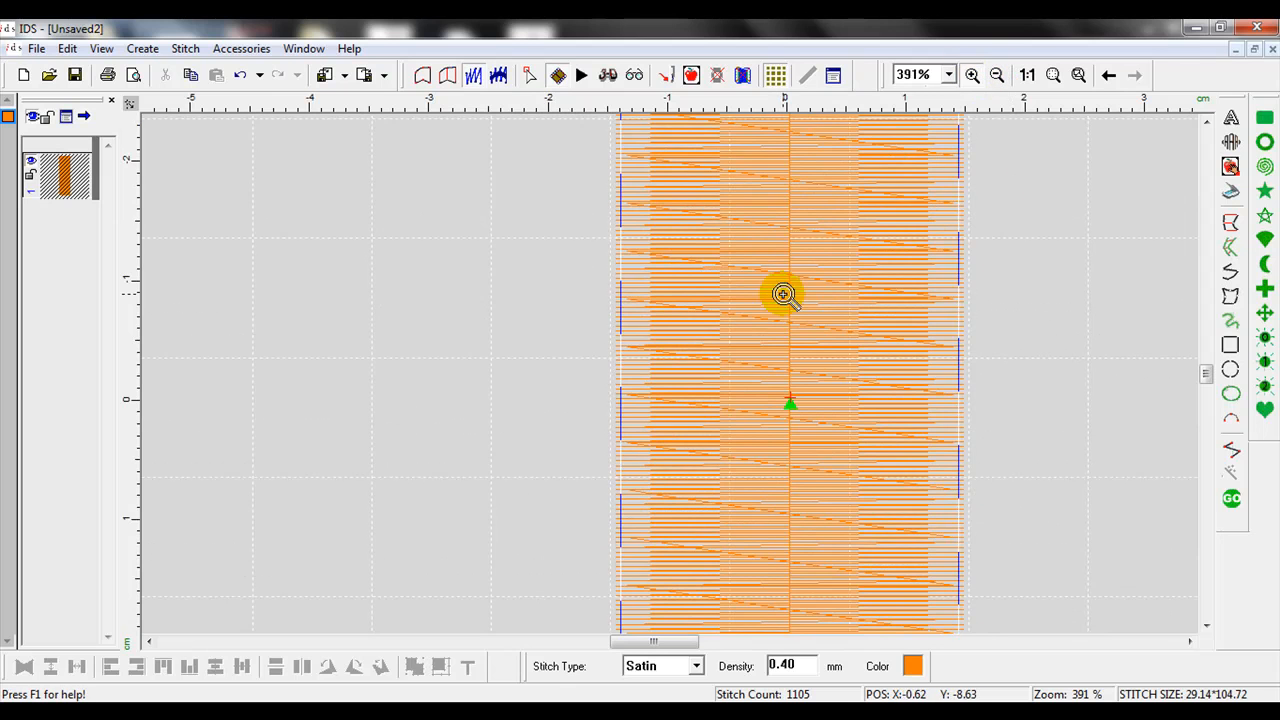
click(786, 290)
click(812, 370)
click(814, 420)
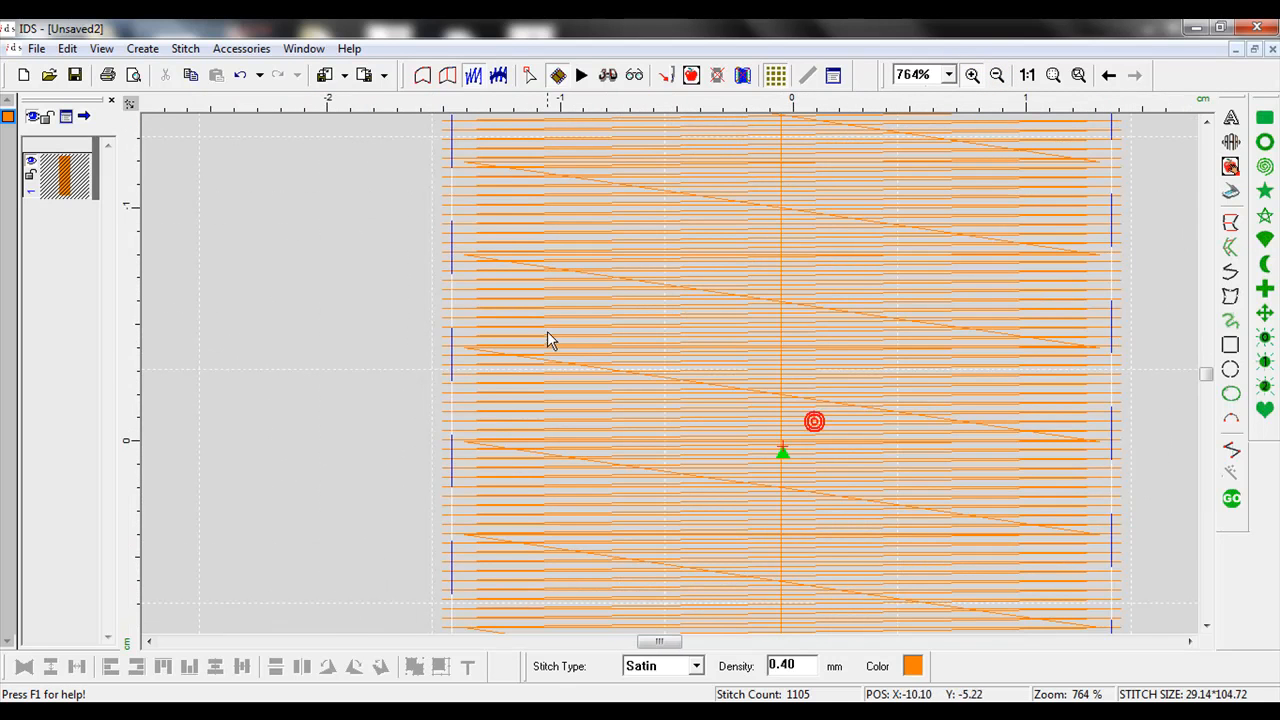
right_click(896, 518)
click(508, 466)
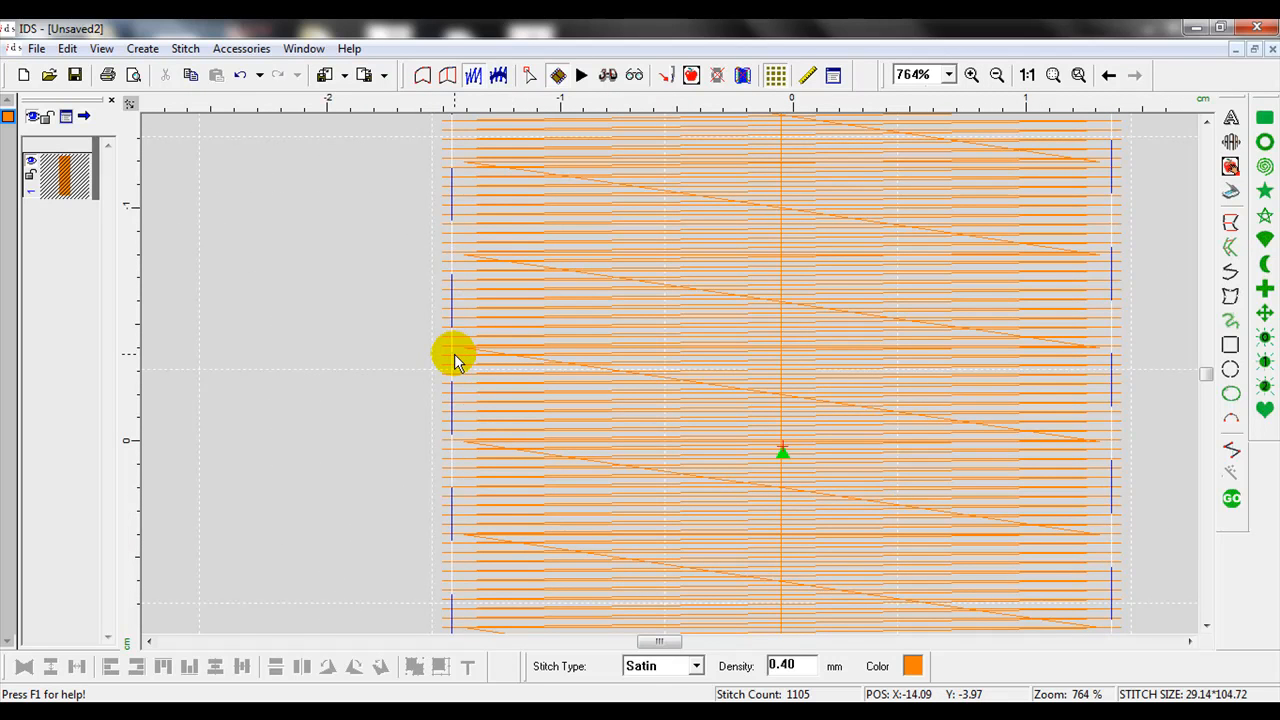
Disable Use Underlay in the rectangle's stitch properties and accept the change
click(833, 76)
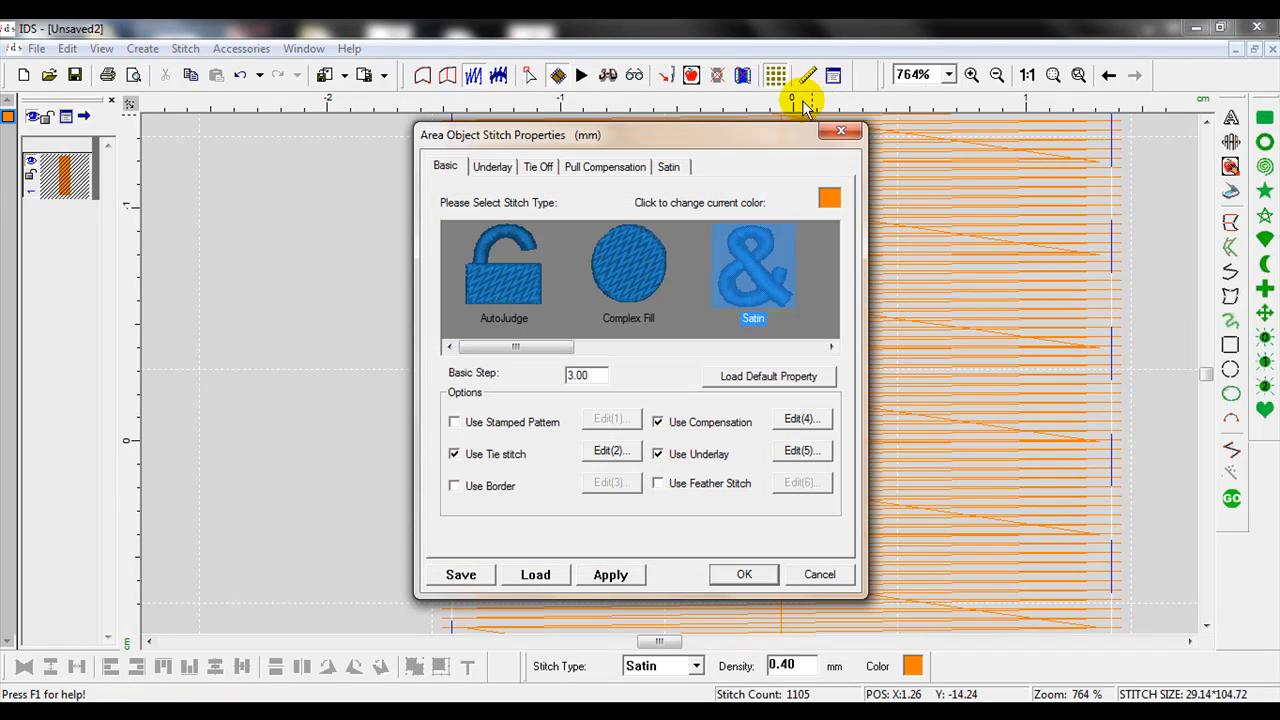
drag(716, 147, 379, 103)
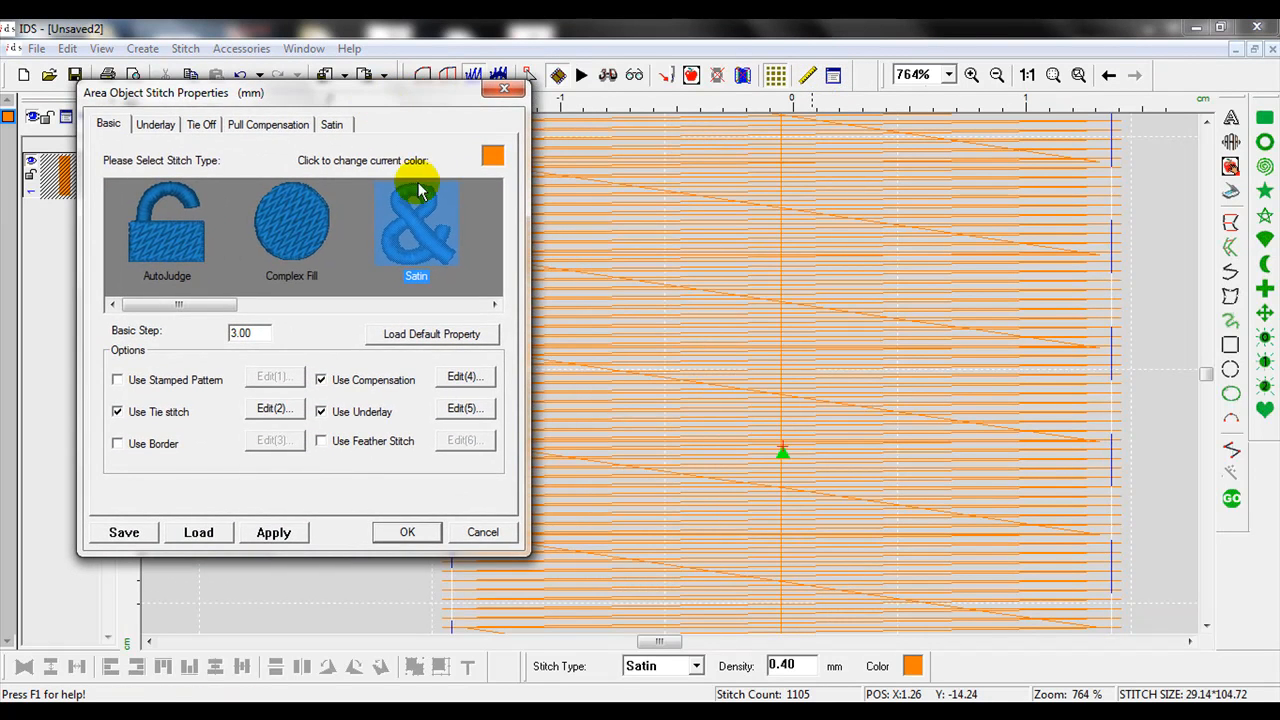
click(321, 411)
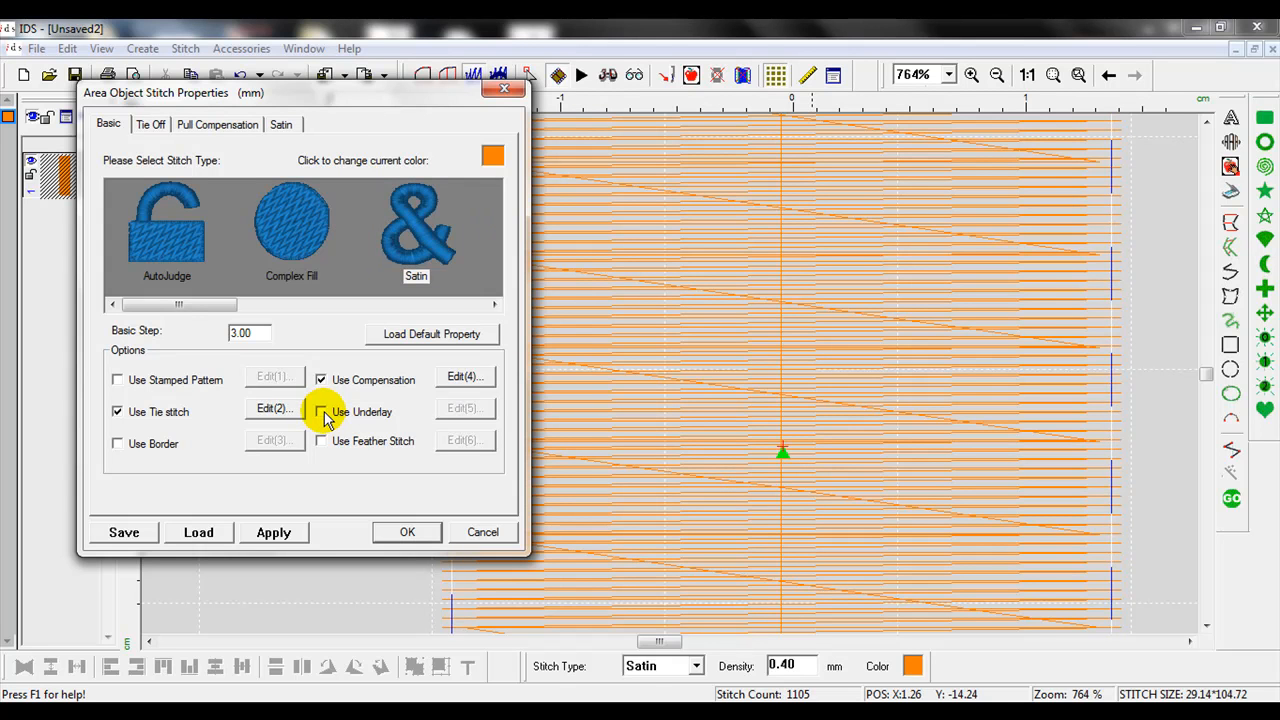
click(274, 532)
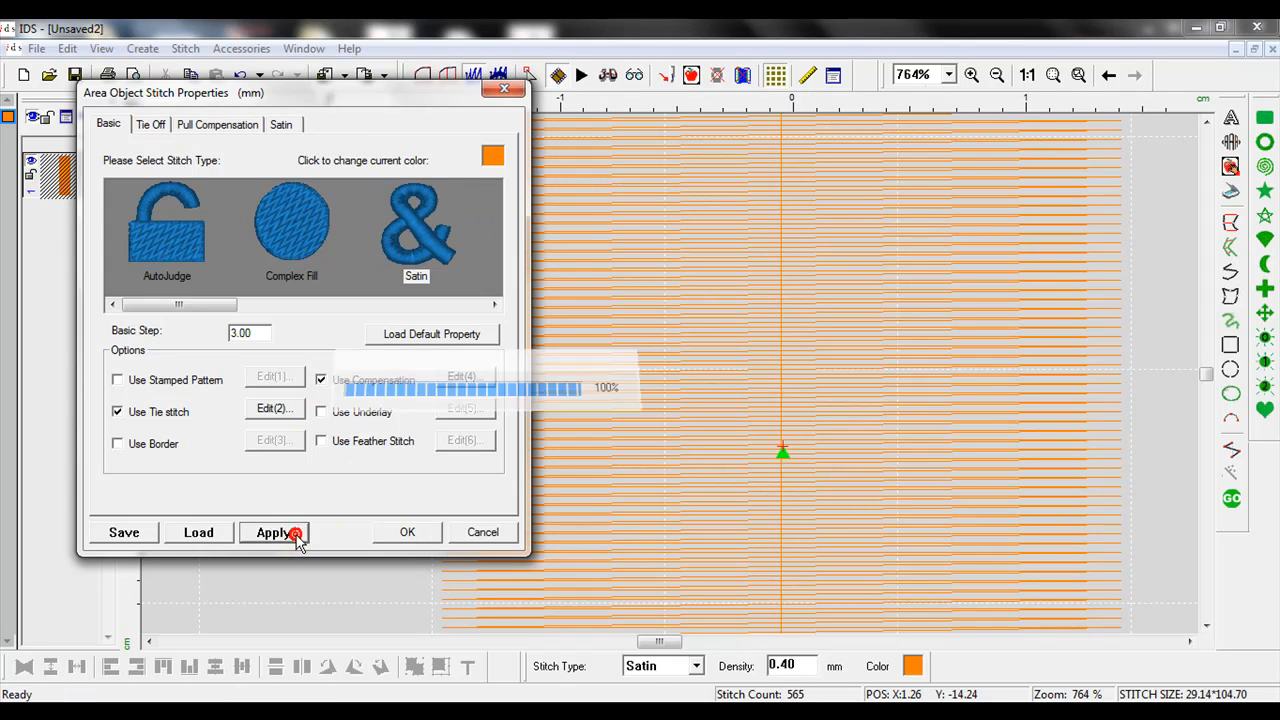
click(405, 532)
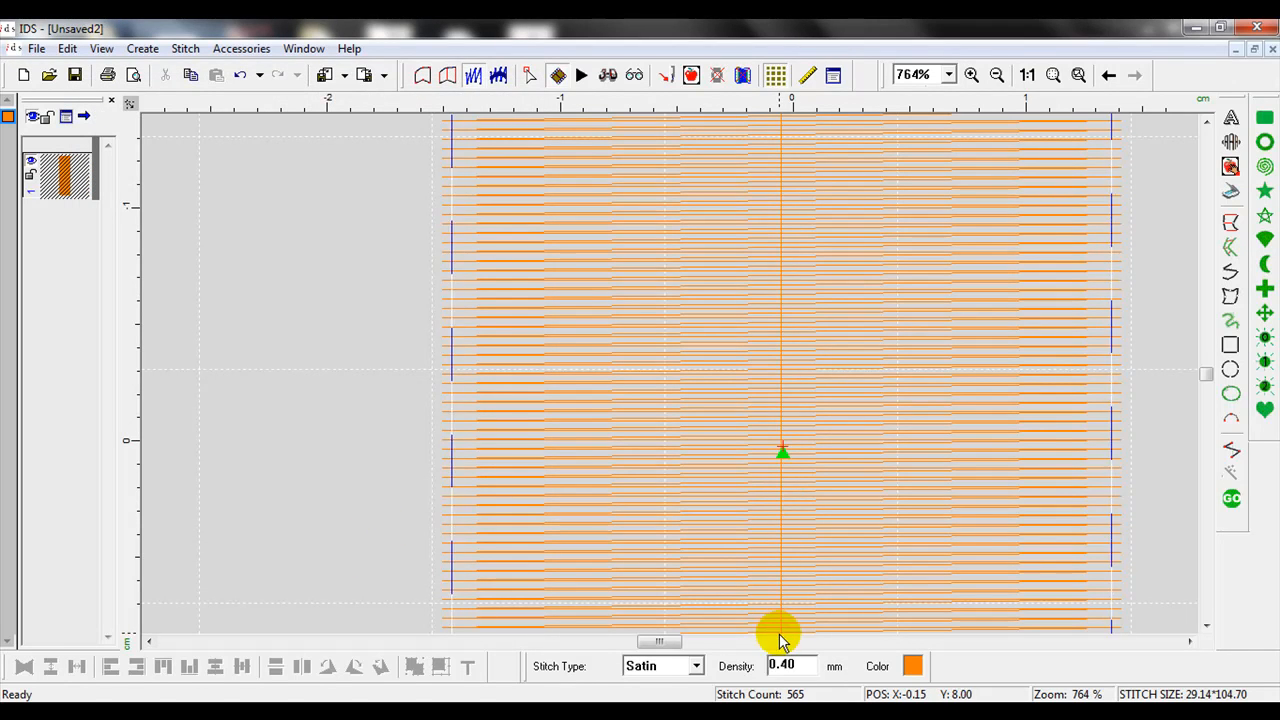
Play the stitch simulation with the whole rectangle fitted in view to examine its sewing order
click(1053, 75)
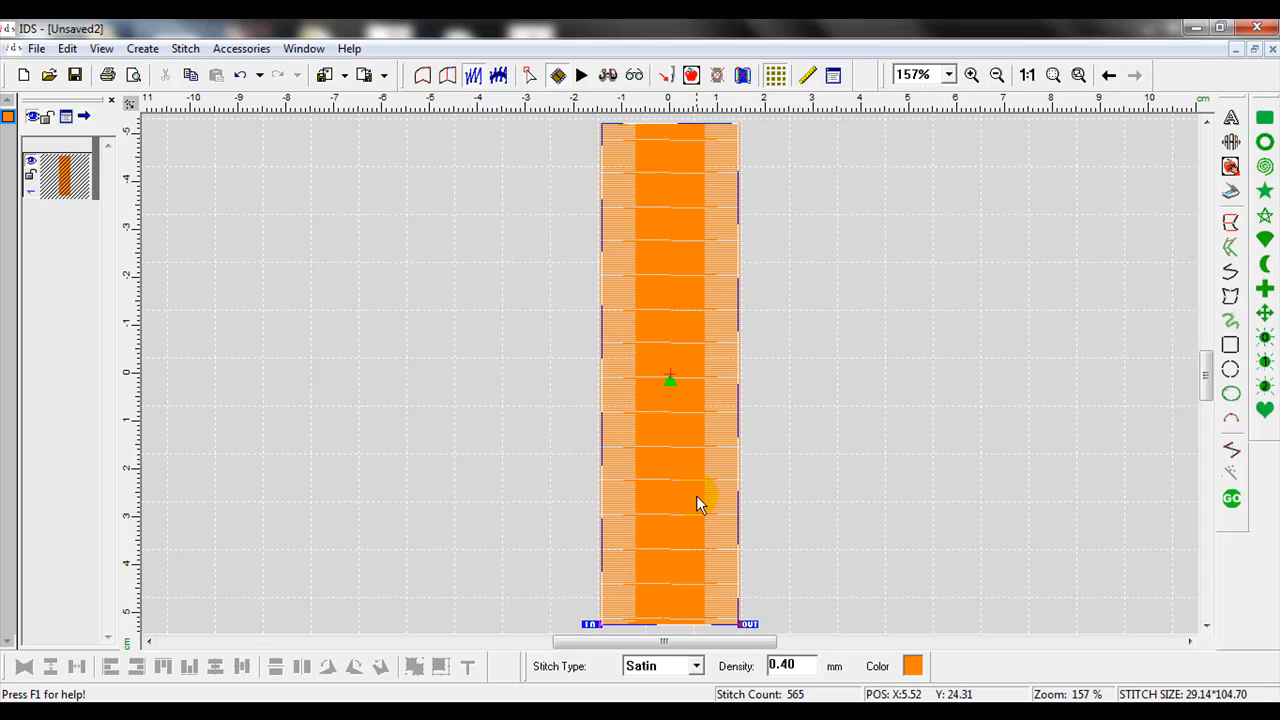
click(583, 80)
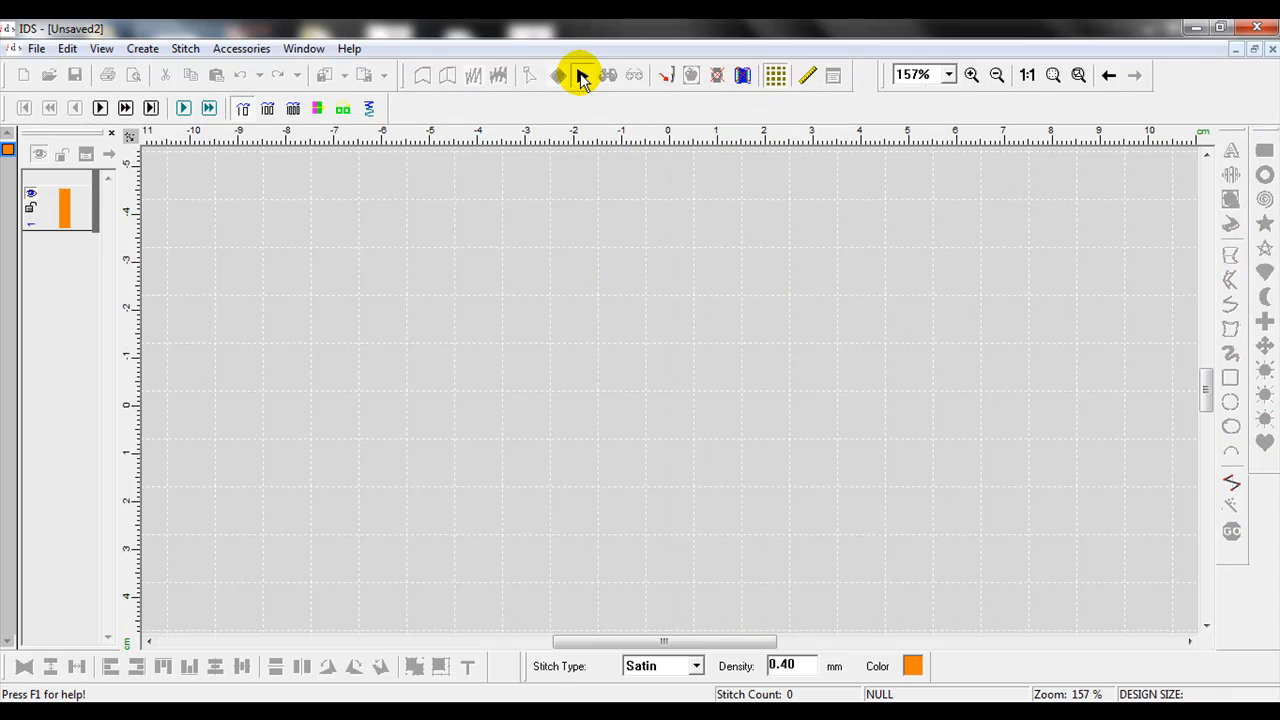
click(184, 109)
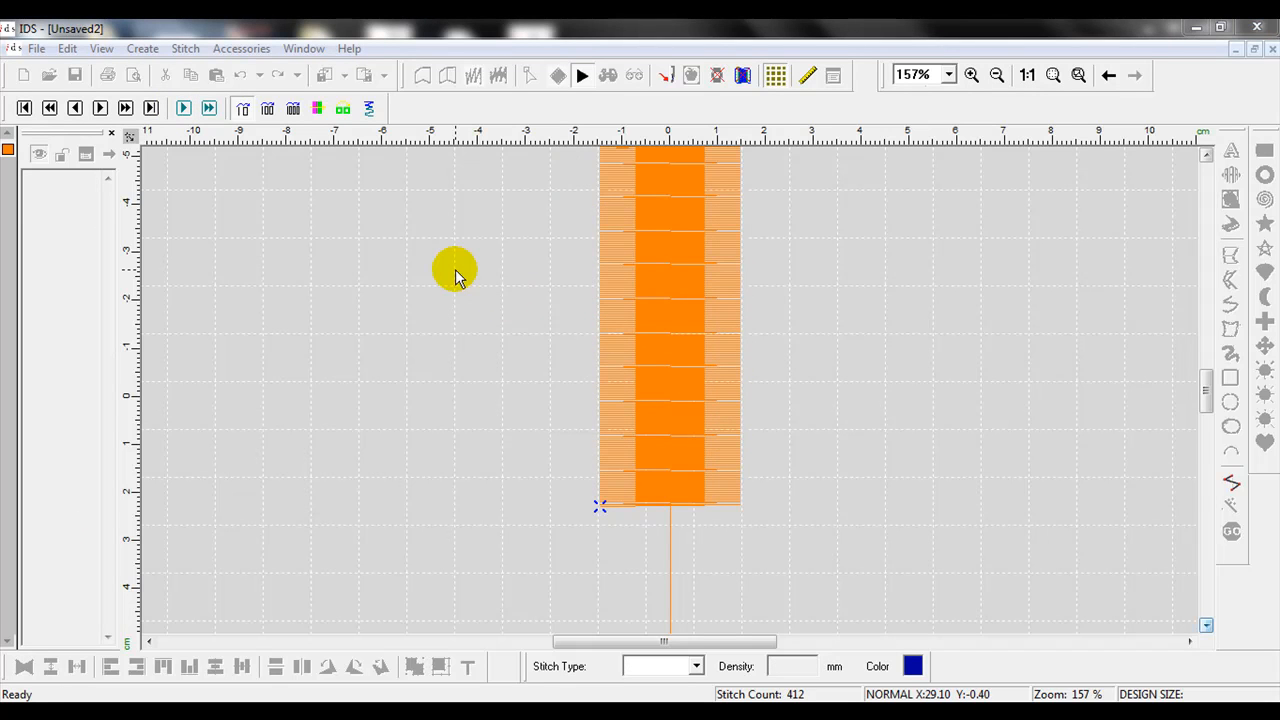
Move the rectangle's stitch entry point from its lower-left corner to its upper-left corner and regenerate the stitches
click(529, 390)
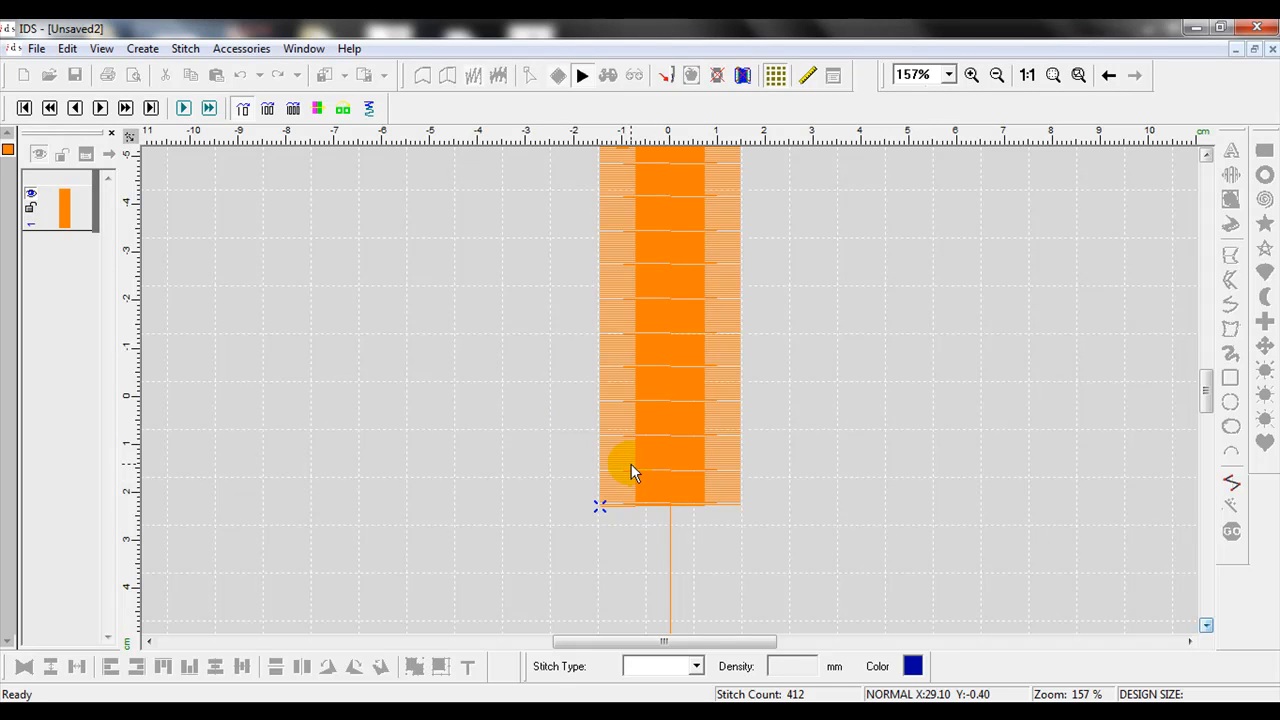
click(583, 78)
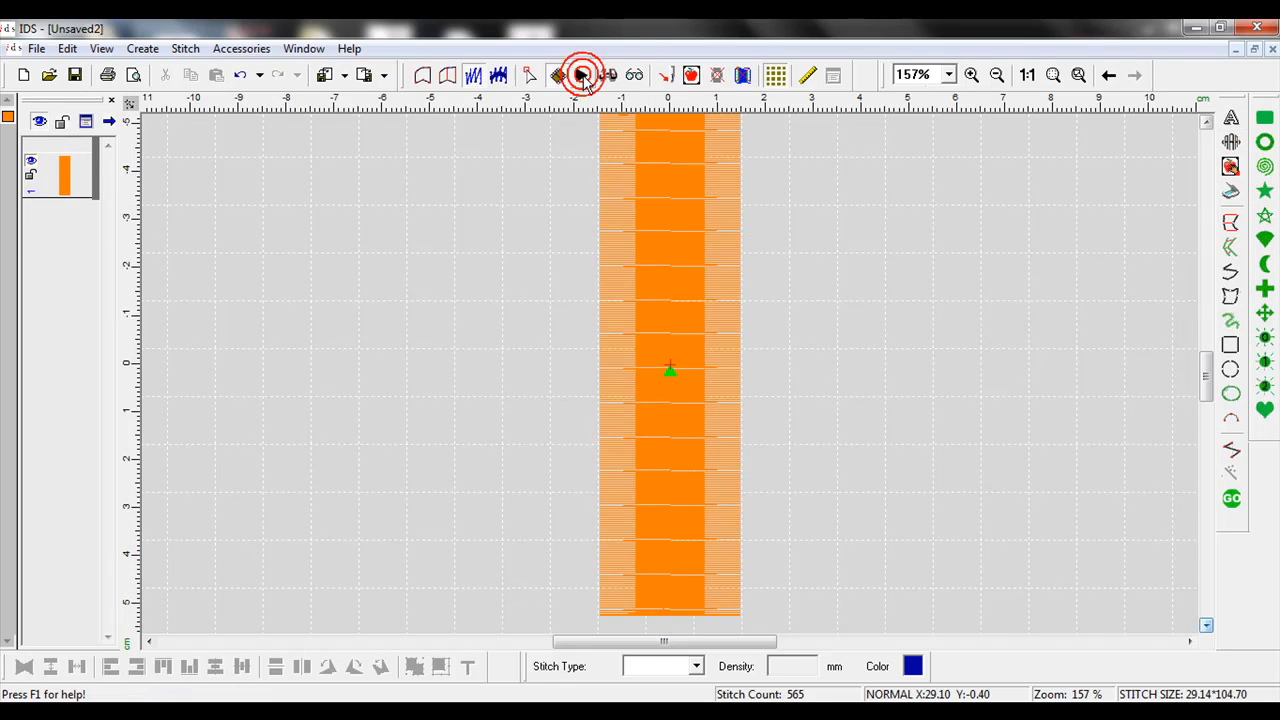
click(680, 368)
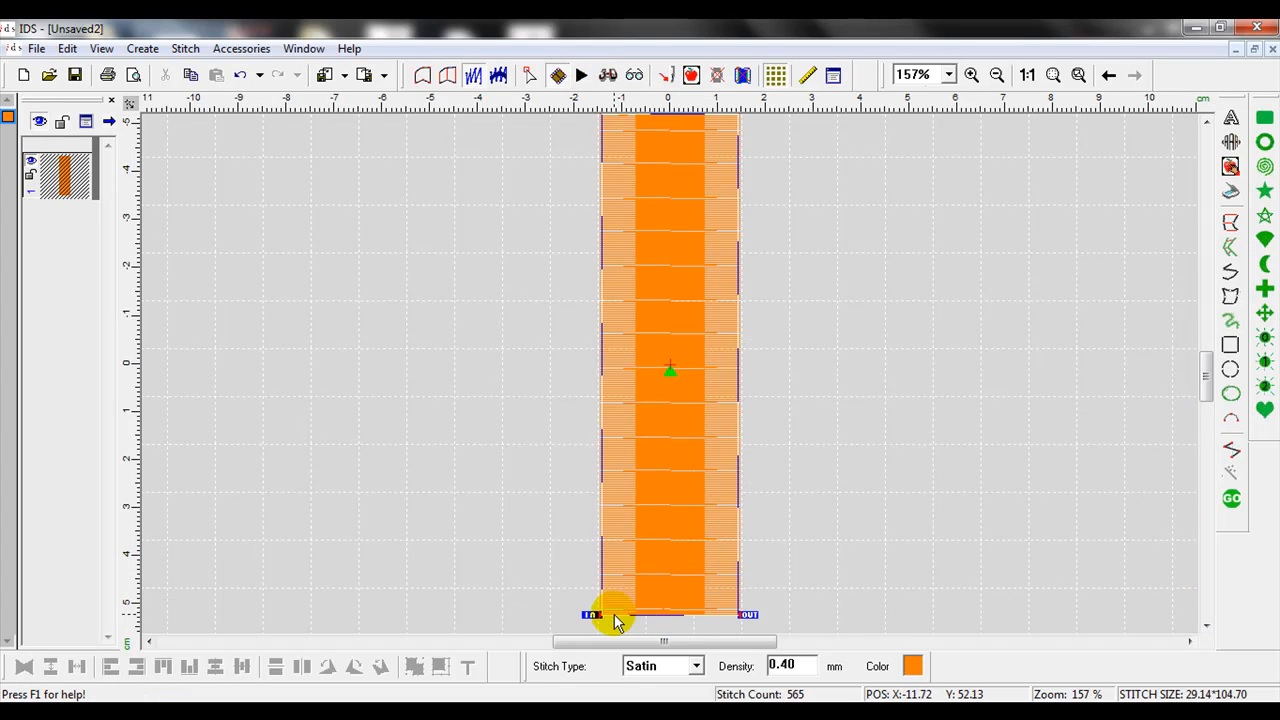
click(997, 75)
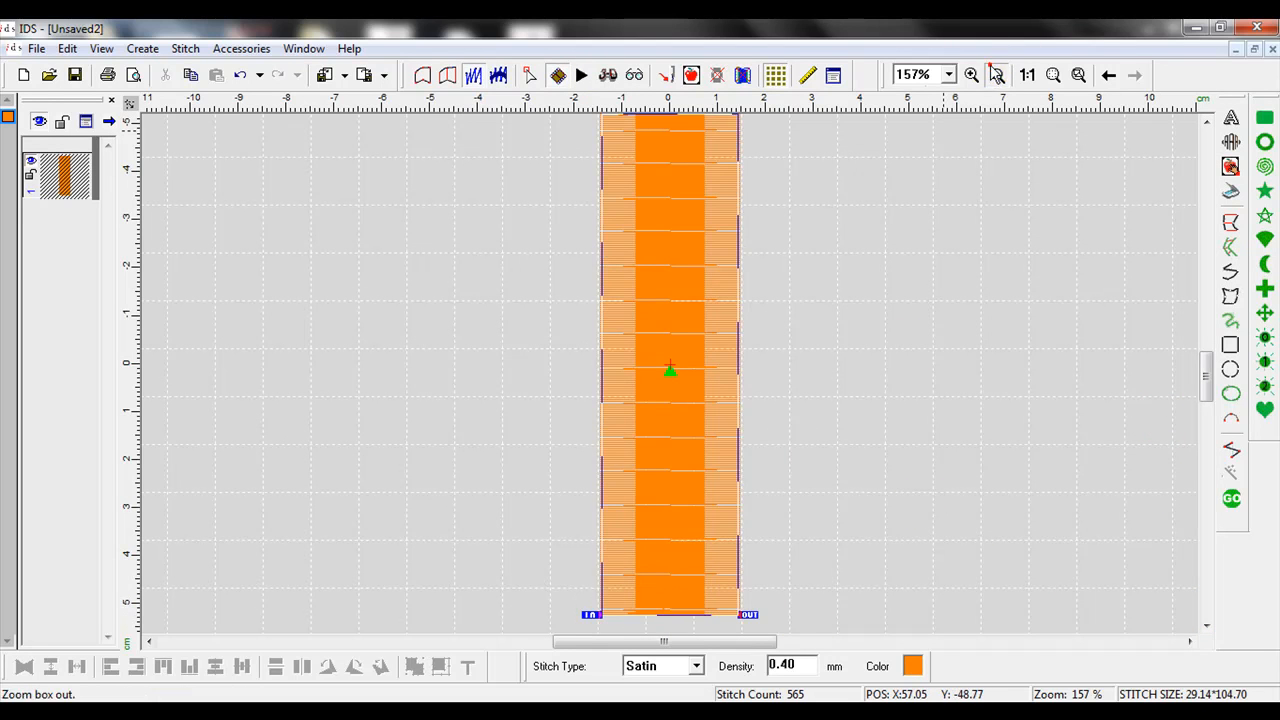
click(701, 305)
right_click(828, 520)
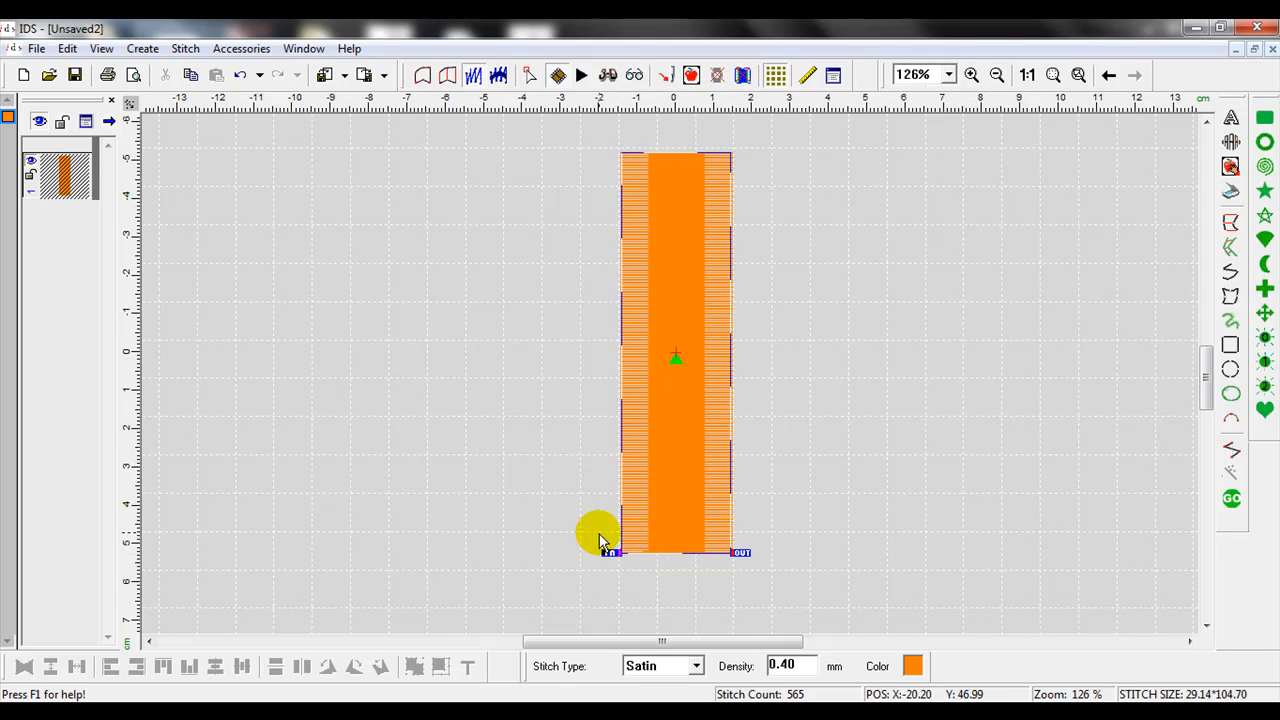
mouse_move(609, 555)
mouse_down()
mouse_move(643, 520)
mouse_move(648, 380)
mouse_move(591, 126)
mouse_move(612, 145)
mouse_up()
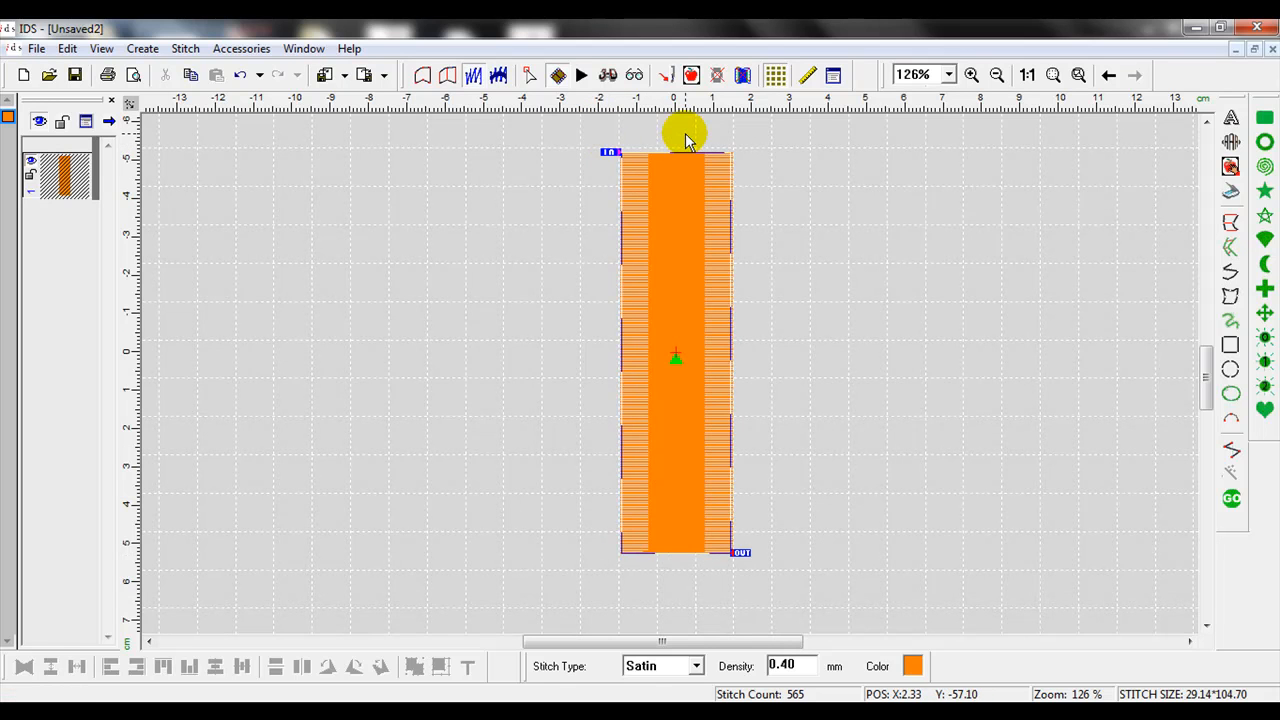
click(1231, 498)
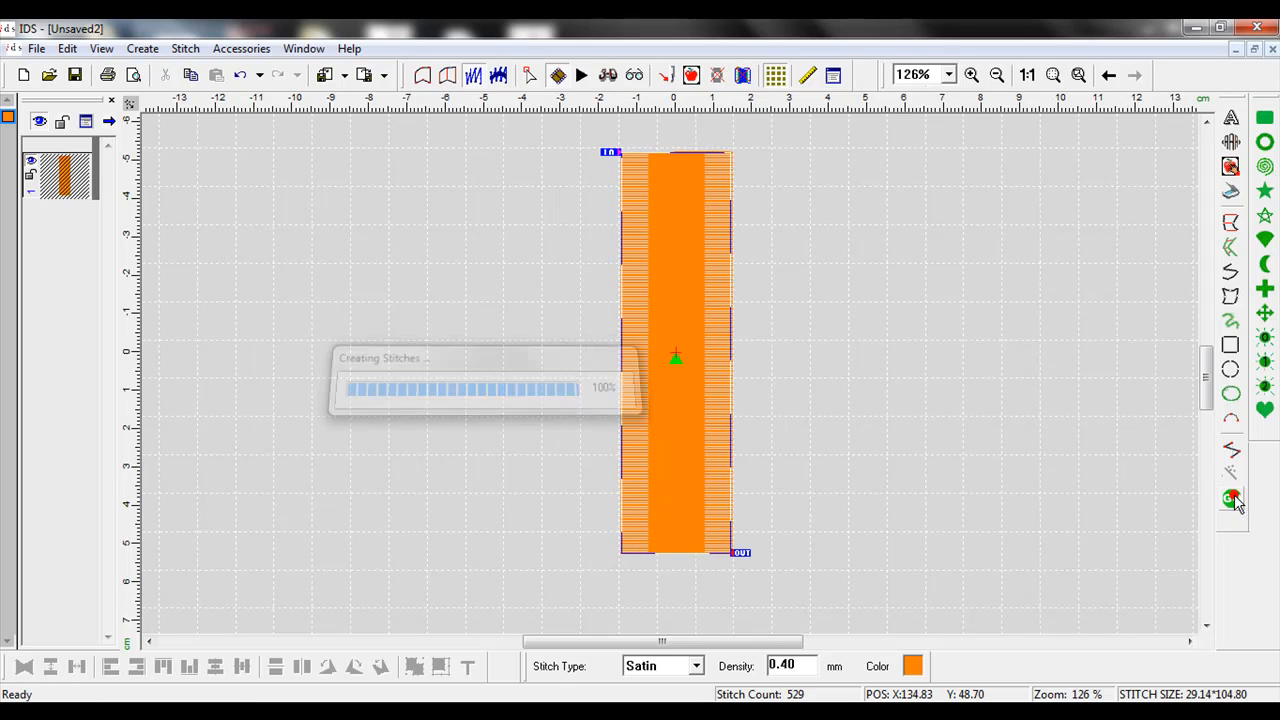
Examine the regenerated satin stitches up close and play their stitch simulation at 100% scale
click(971, 74)
drag(578, 197, 784, 260)
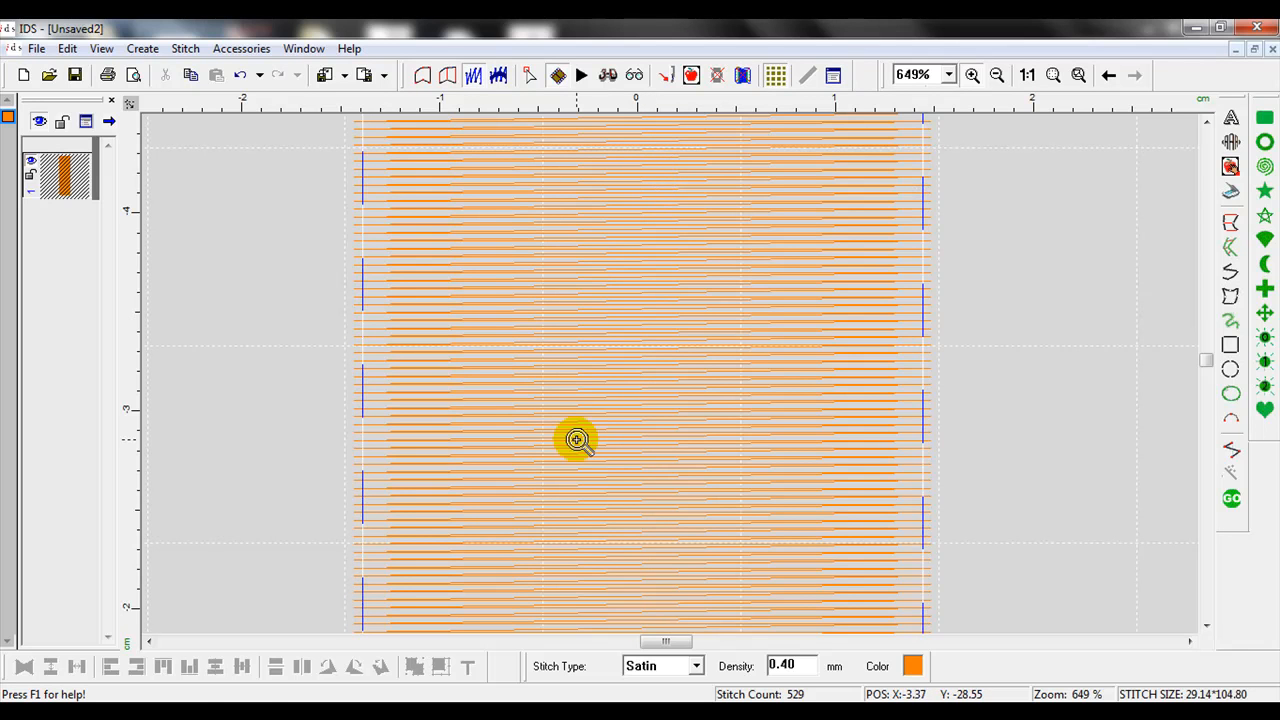
click(581, 75)
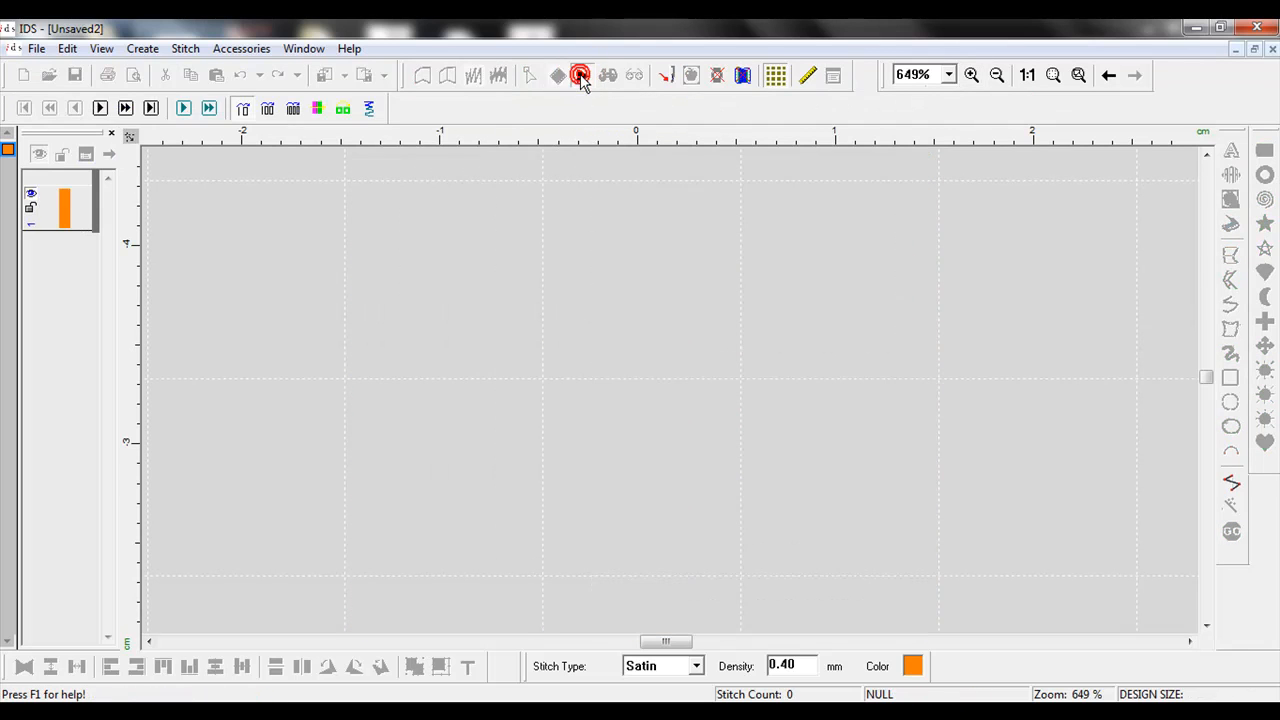
click(1027, 75)
click(183, 107)
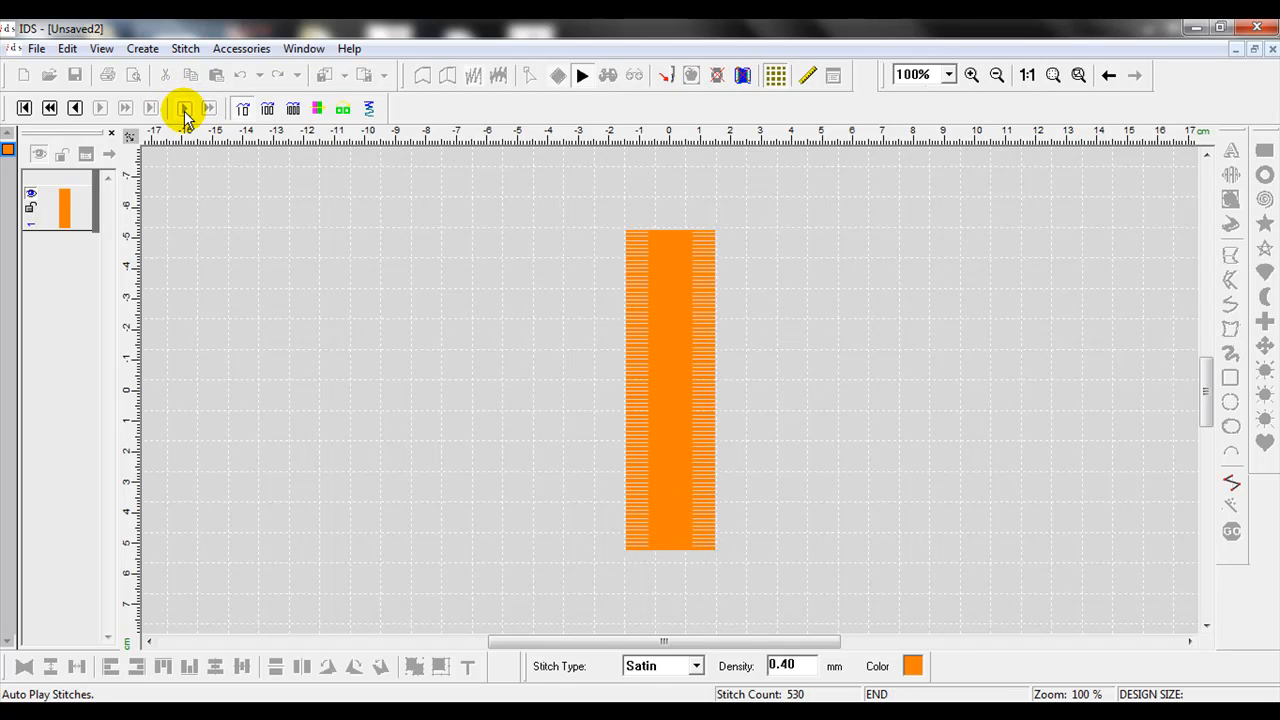
click(560, 76)
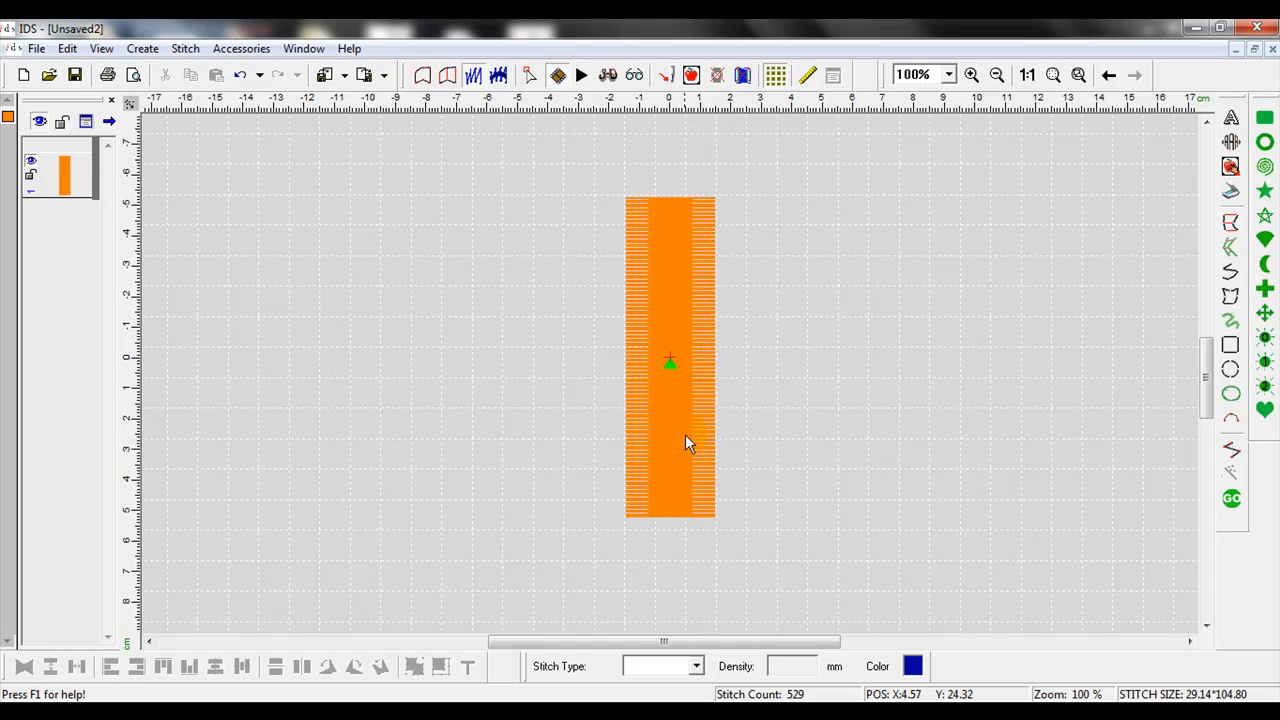
Set the rectangle's satin density to 0.20 mm, accept the properties and regenerate the stitches
click(684, 453)
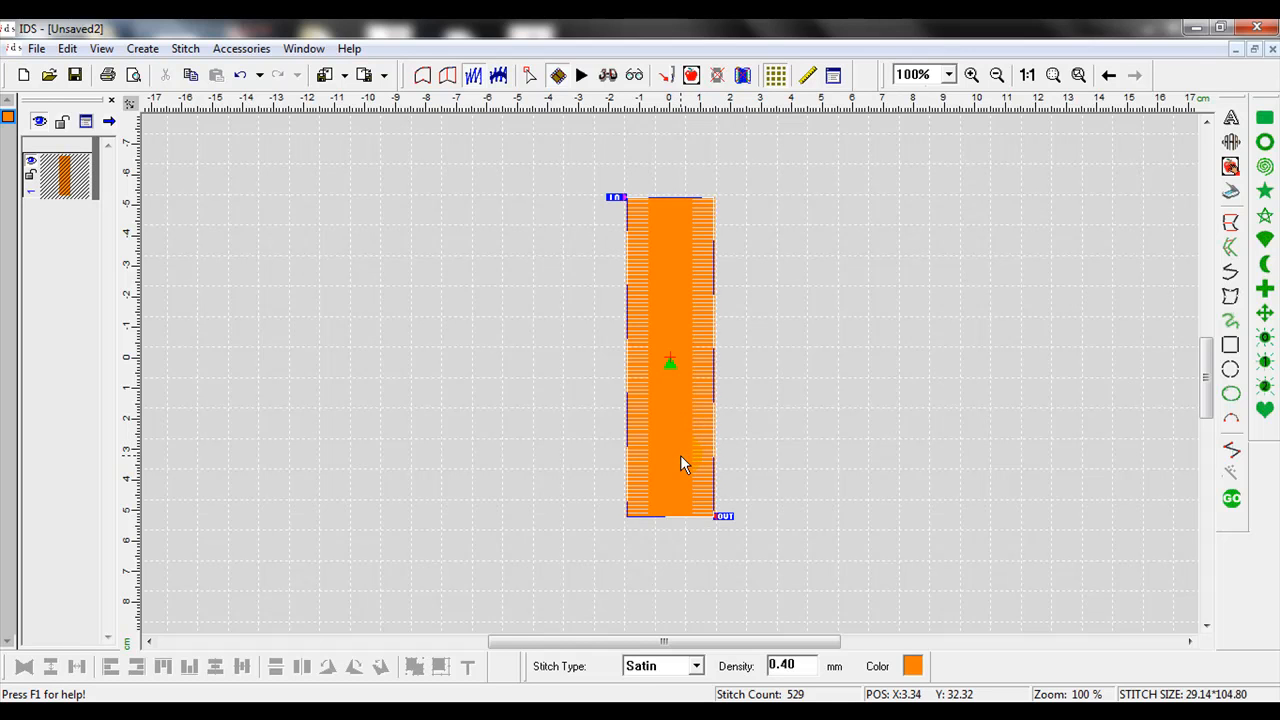
click(718, 520)
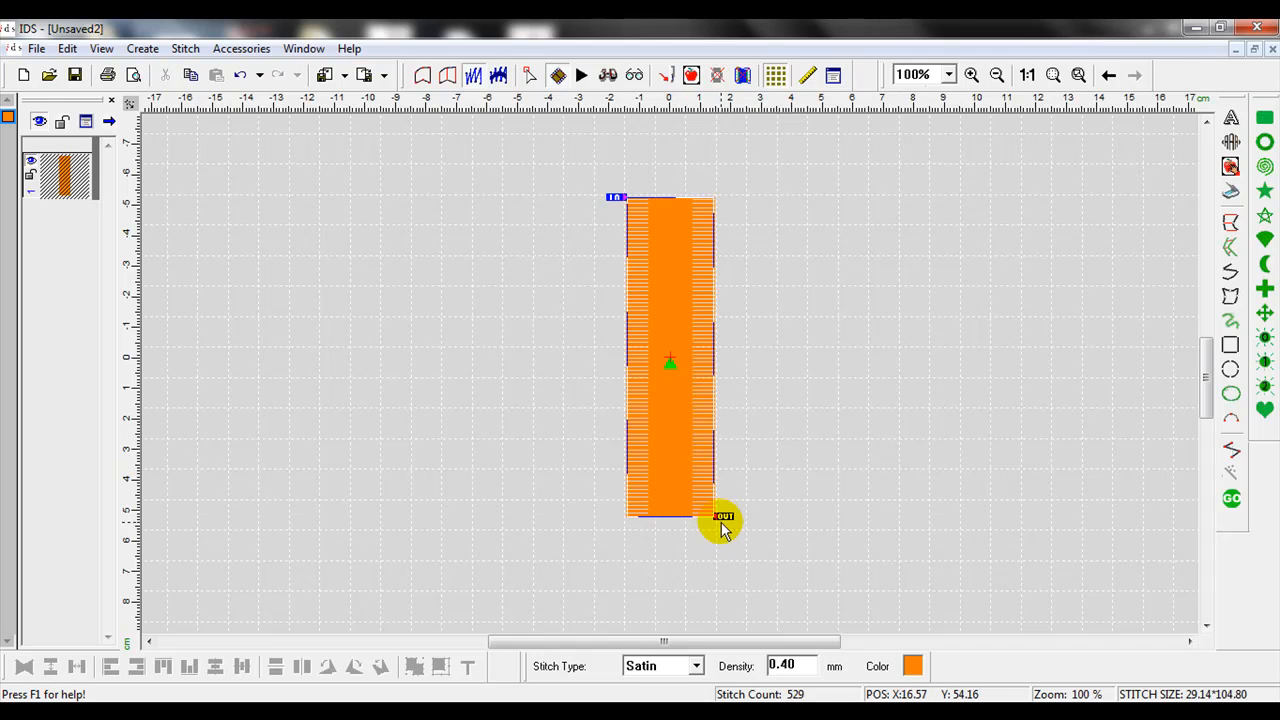
click(700, 484)
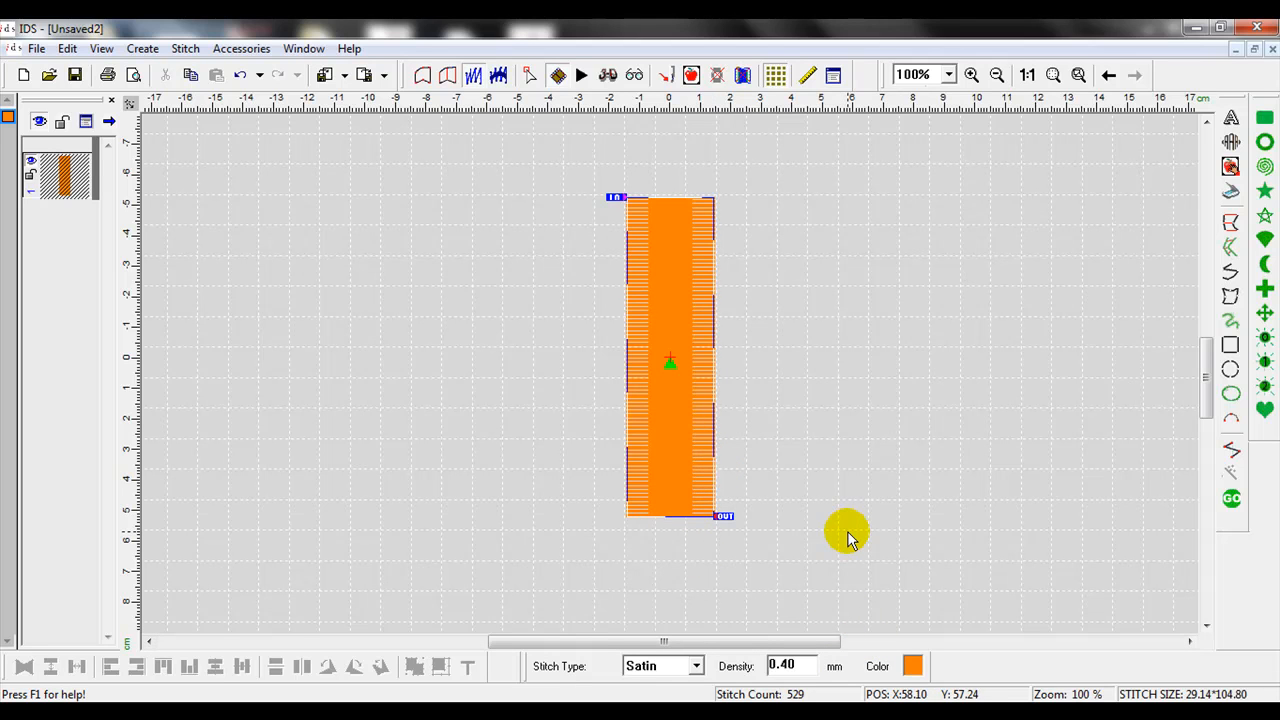
click(833, 78)
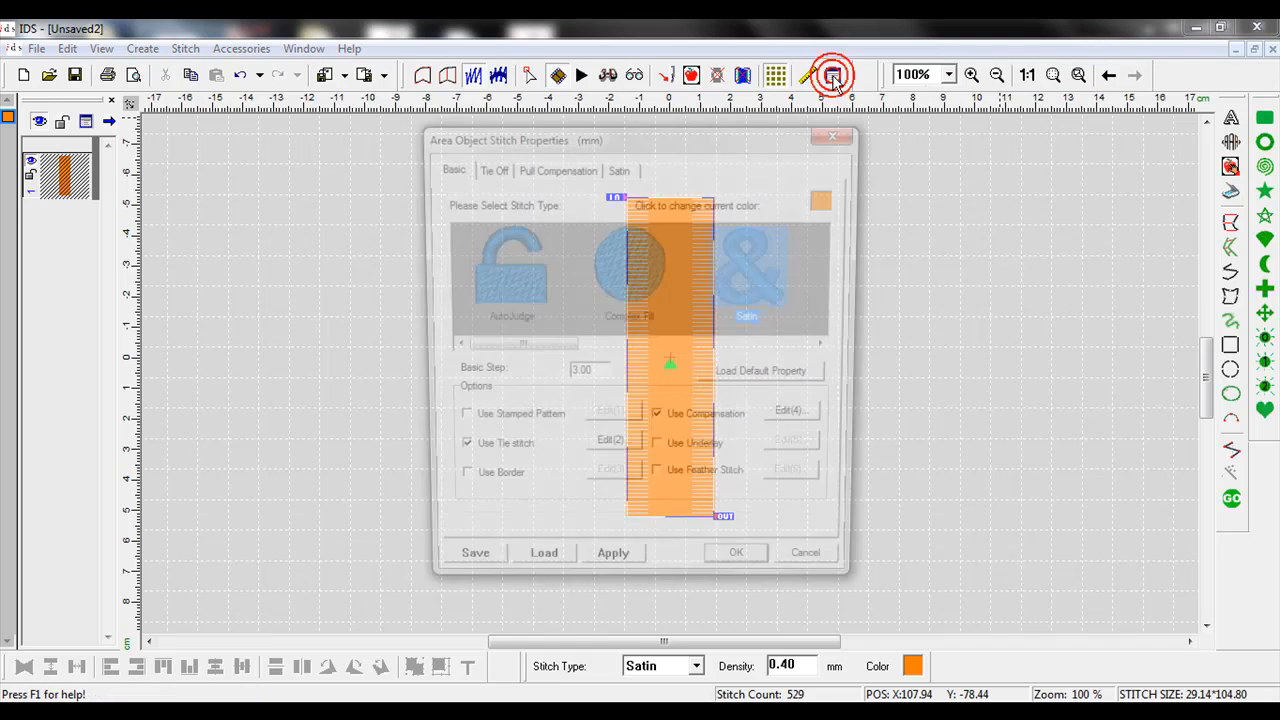
click(626, 168)
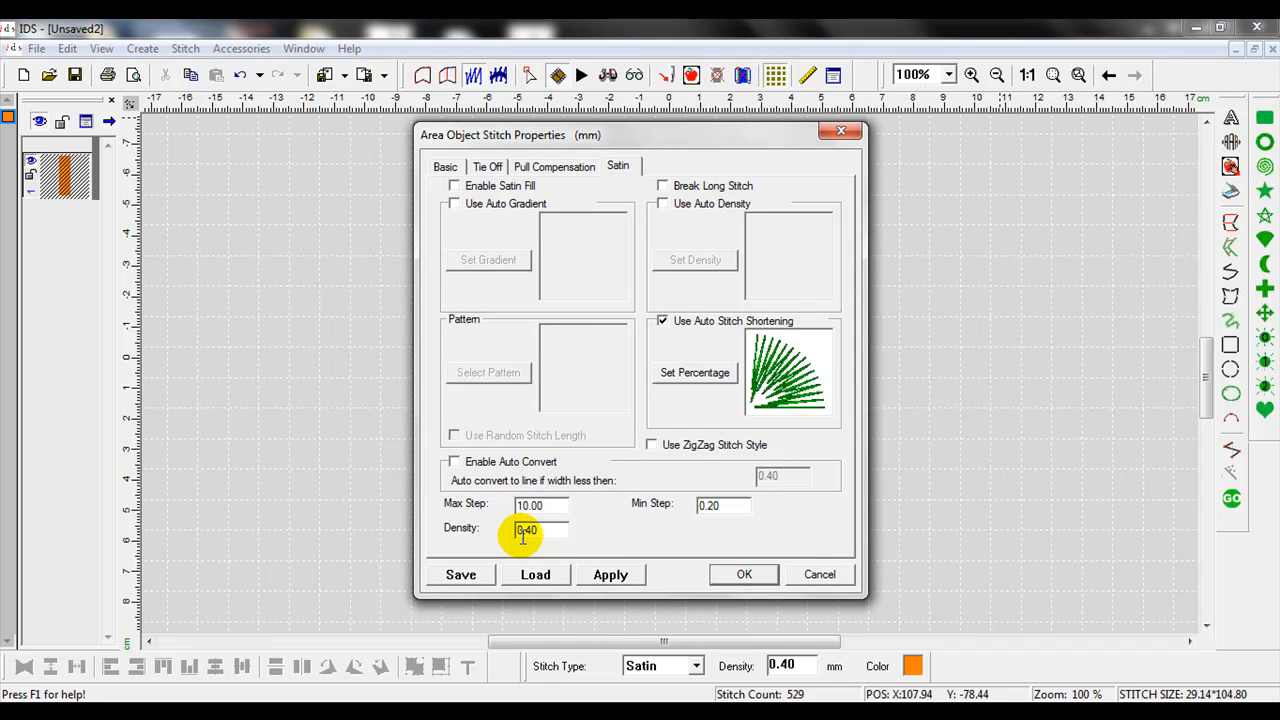
drag(526, 531, 547, 531)
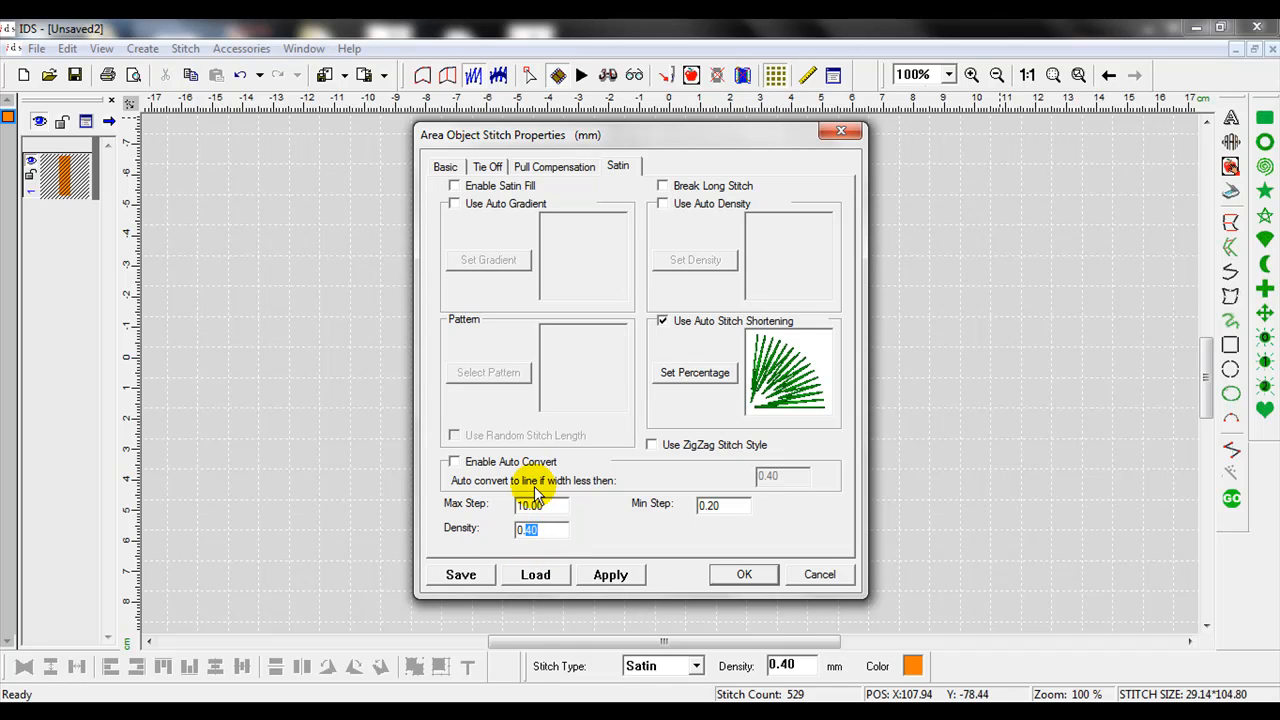
text(20)
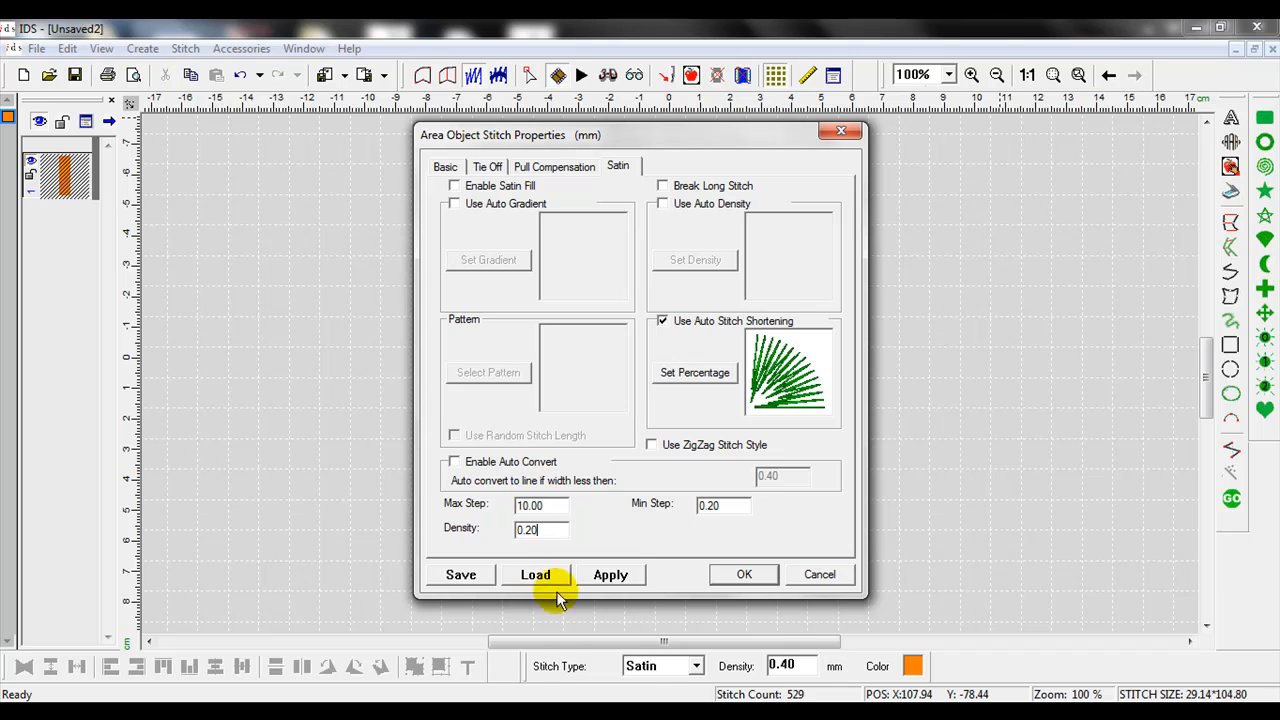
click(745, 575)
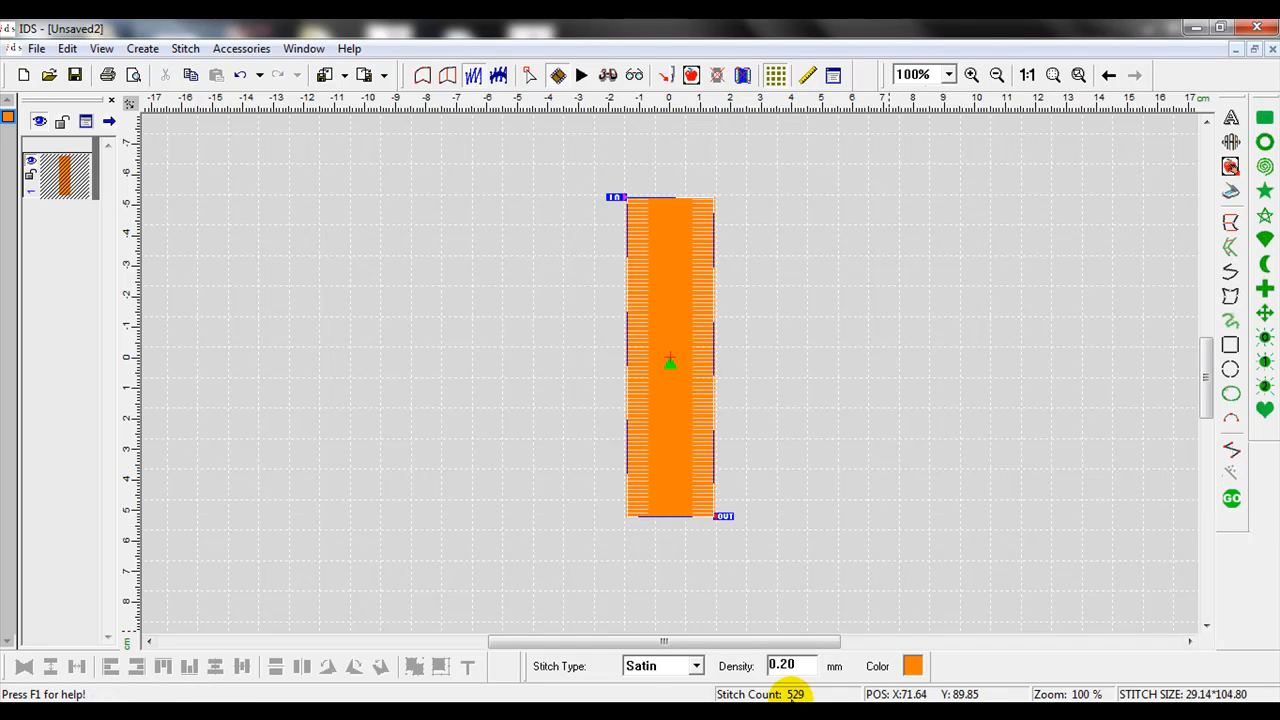
click(1233, 500)
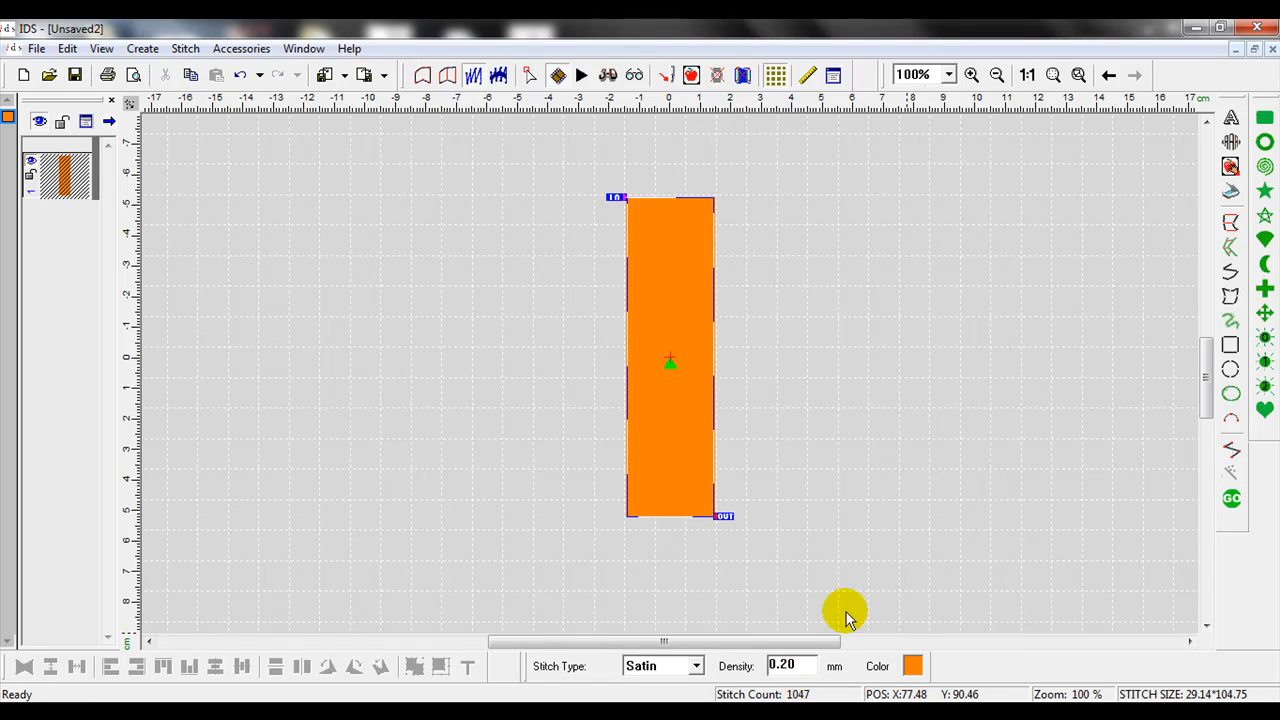
Play the stitch simulation of the rectangle to examine how the denser fill sews out
click(899, 336)
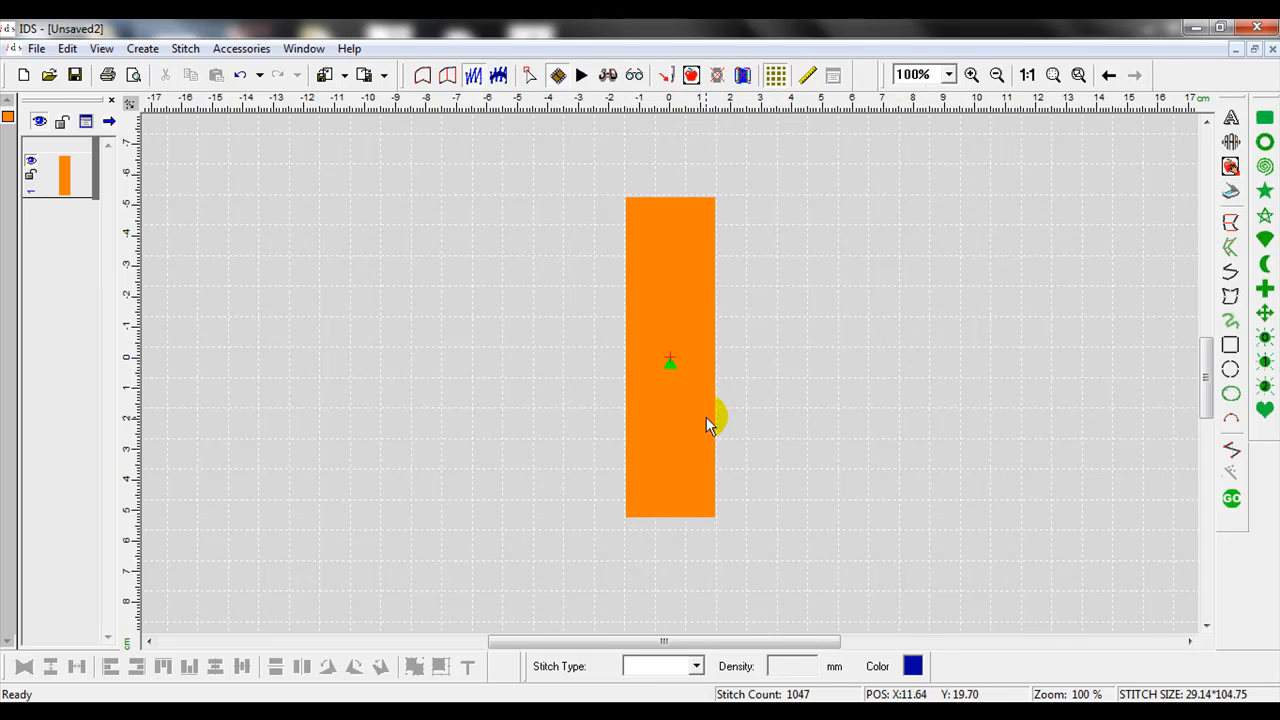
click(583, 82)
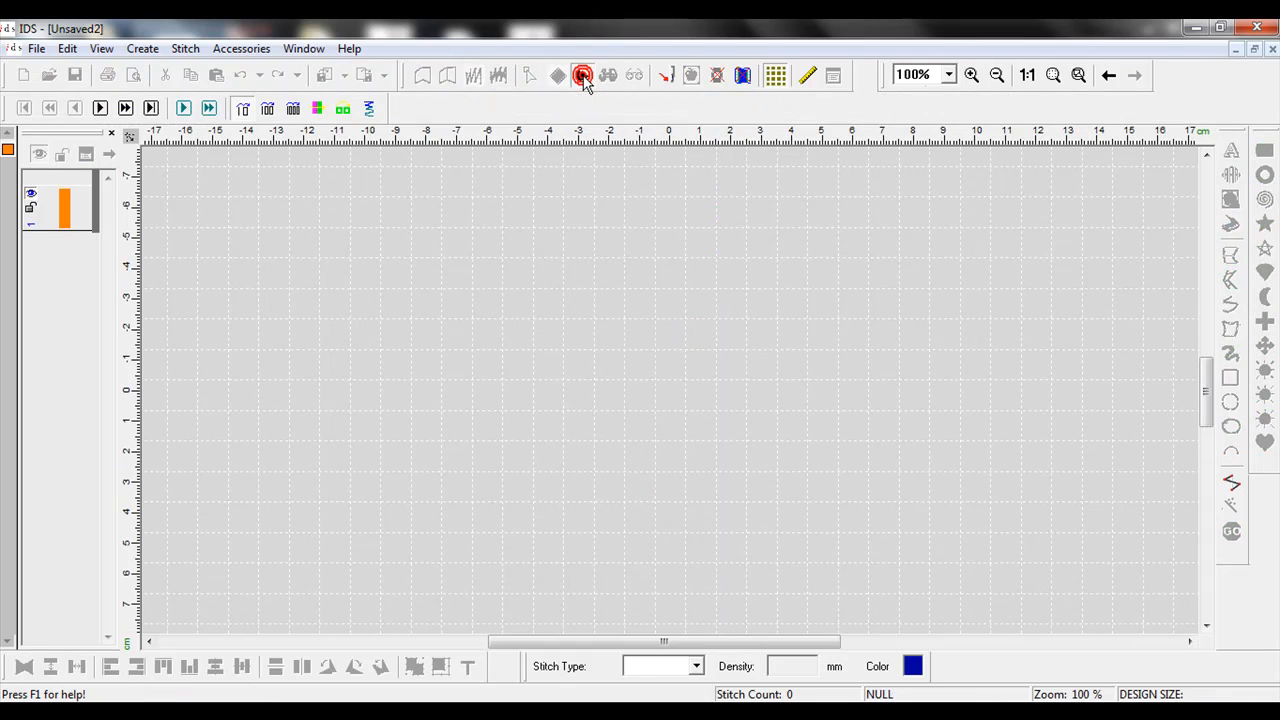
click(184, 108)
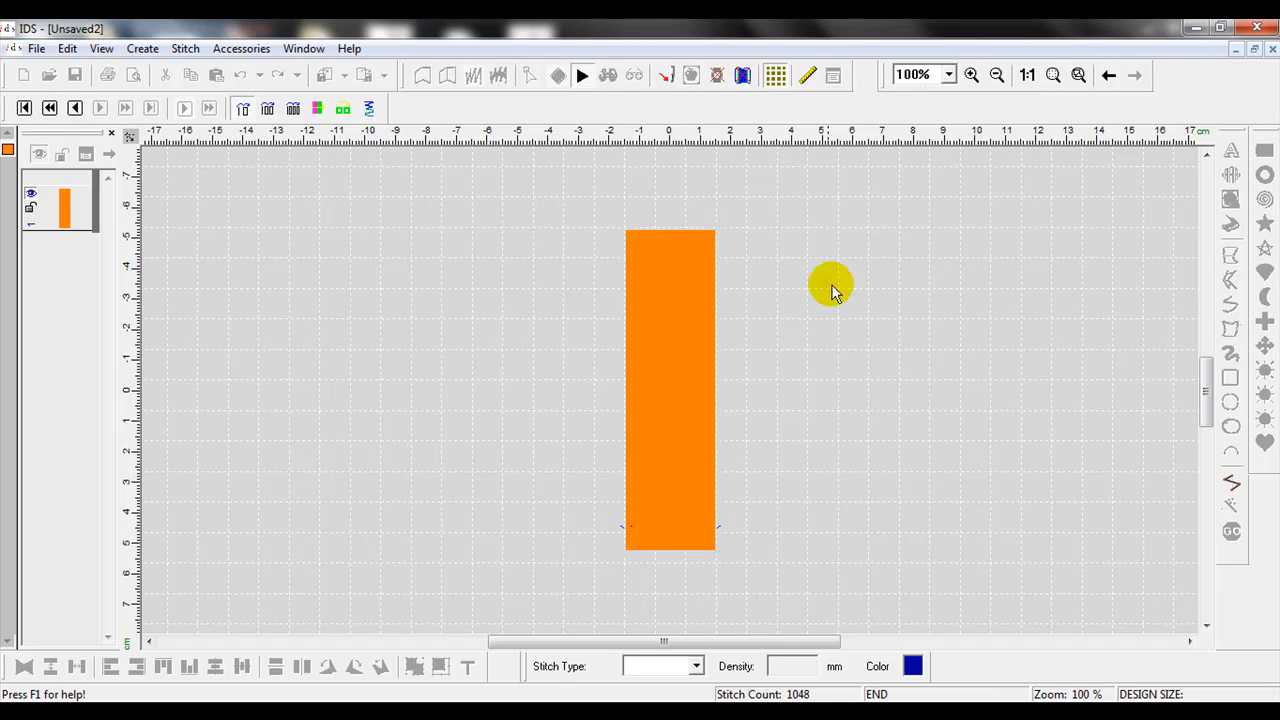
click(583, 78)
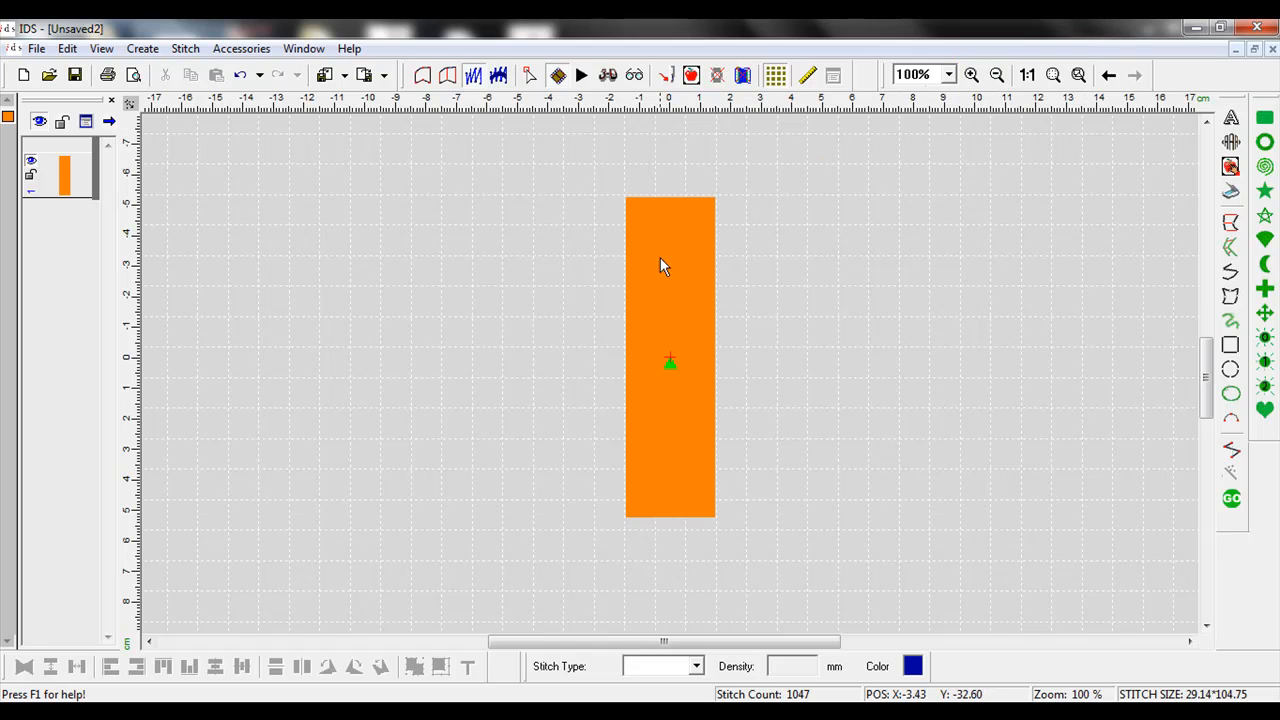
Duplicate the rectangle in place in the outline view by copying and pasting it
click(971, 75)
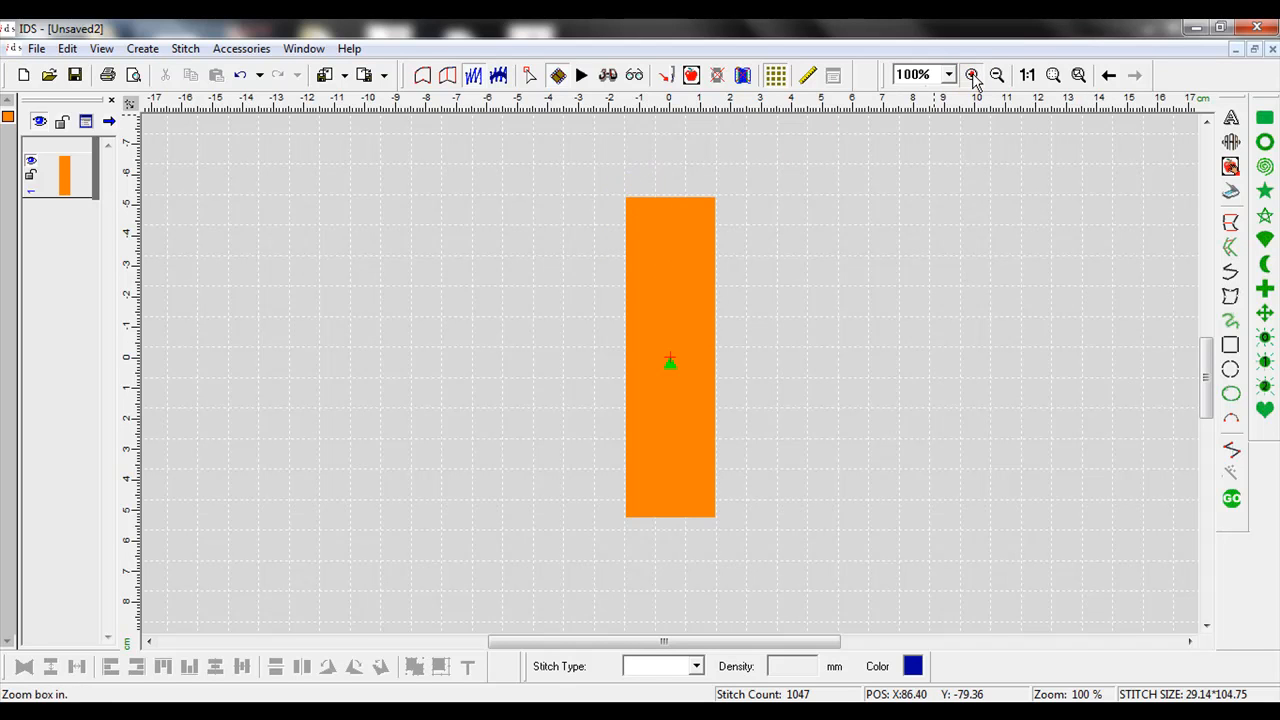
drag(583, 172, 771, 271)
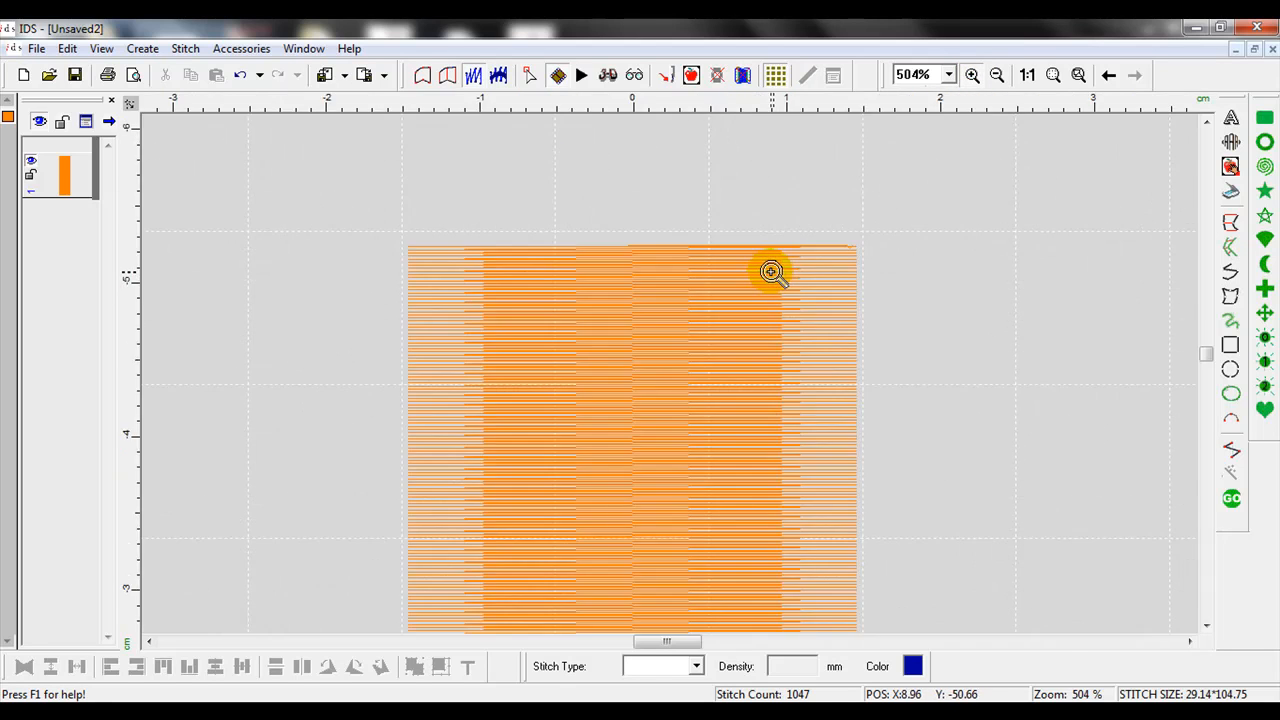
click(419, 76)
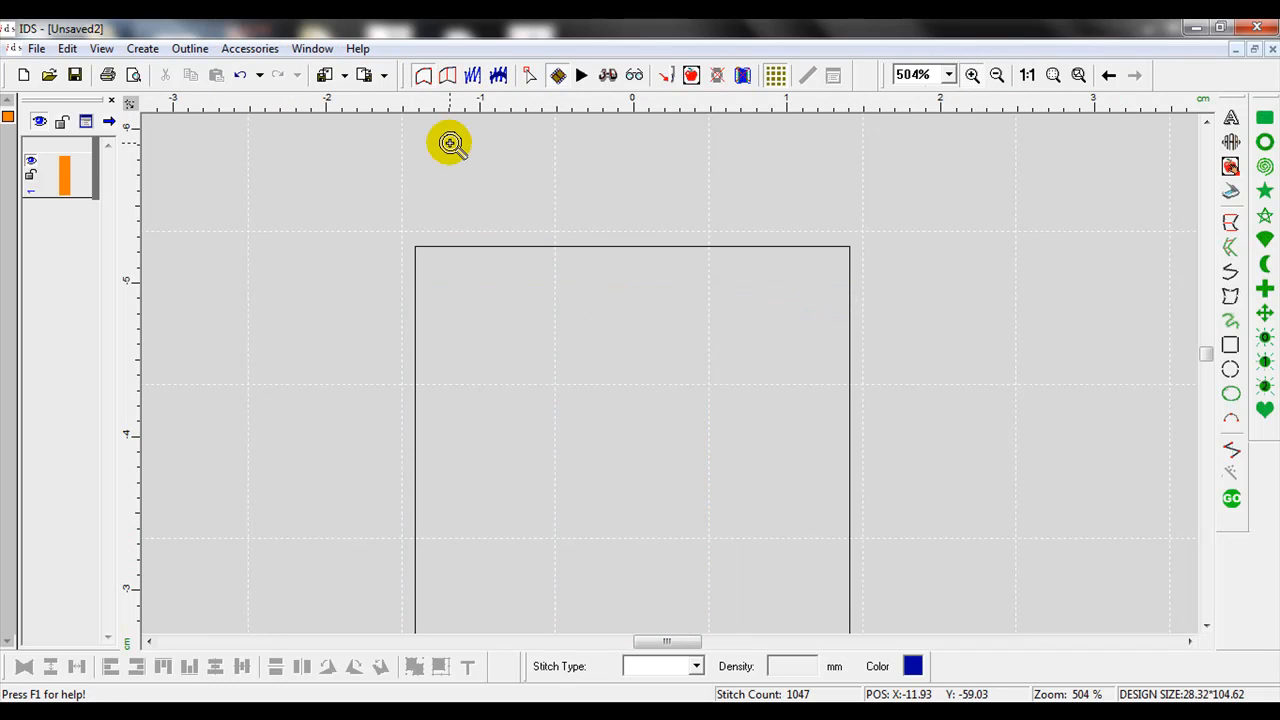
click(505, 392)
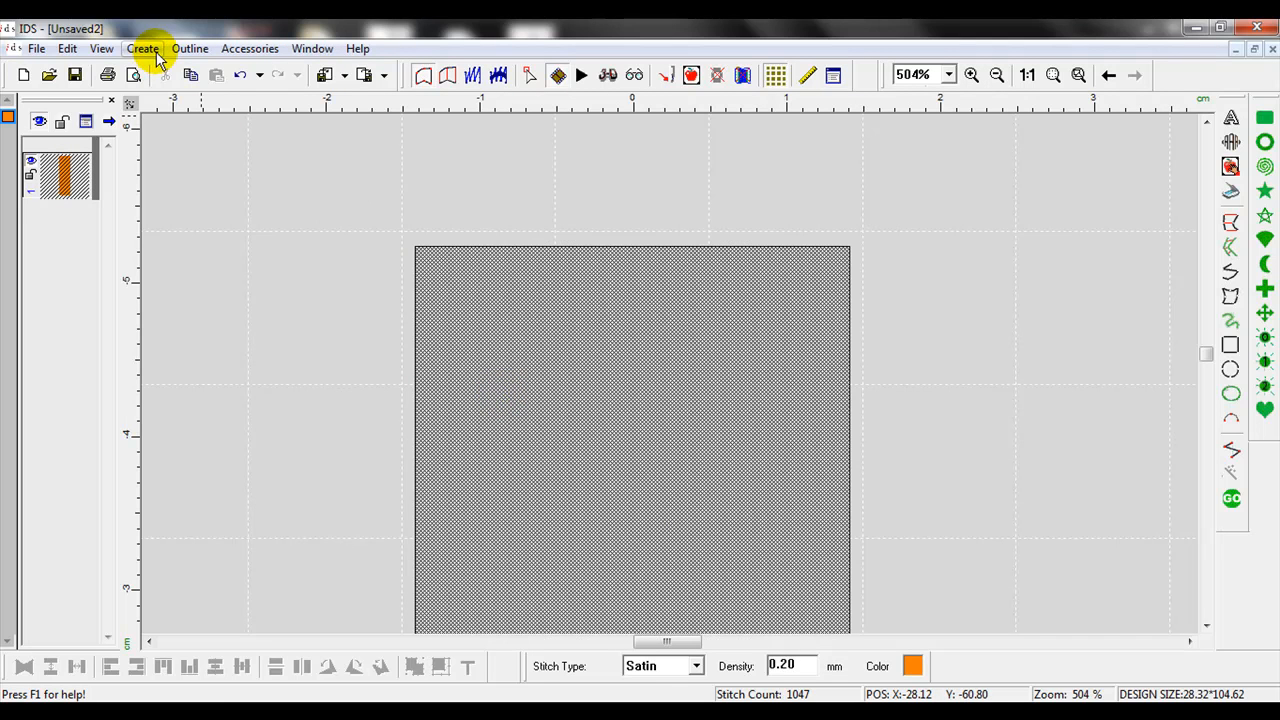
click(189, 77)
click(214, 76)
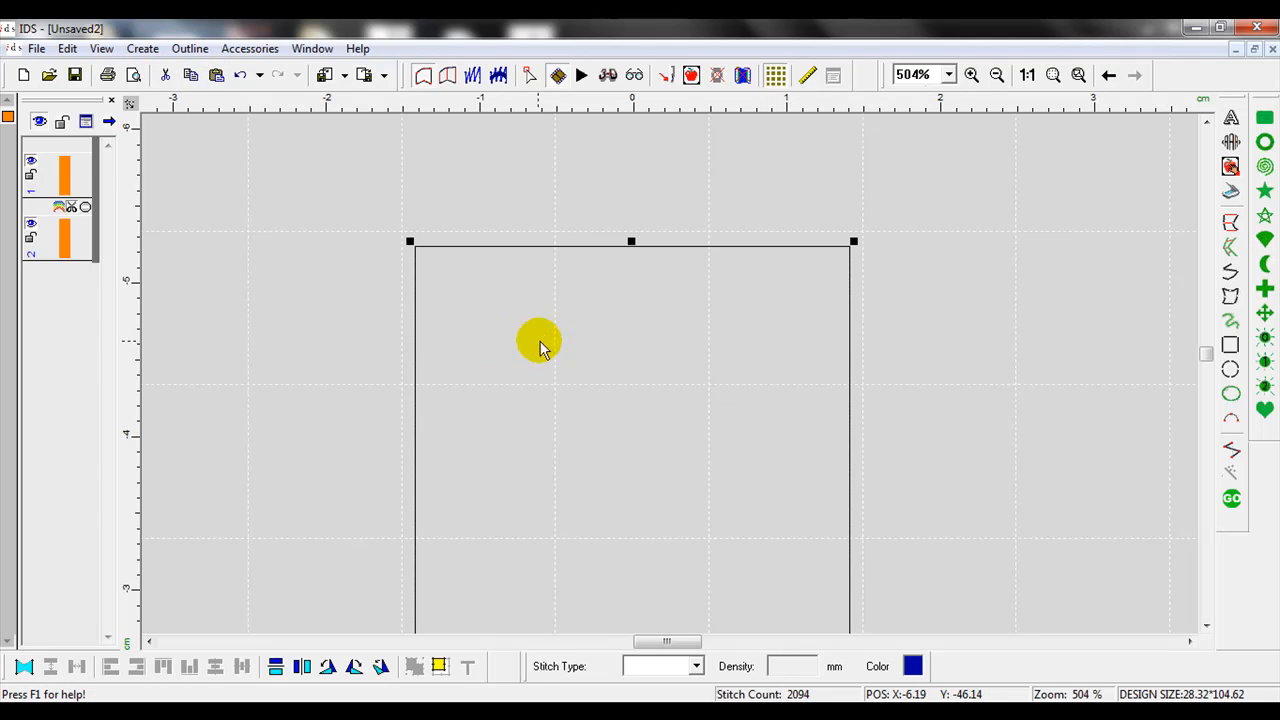
Divide the first of the two stacked rectangles with one horizontal line near its upper end and another near its lower end
click(51, 243)
click(52, 187)
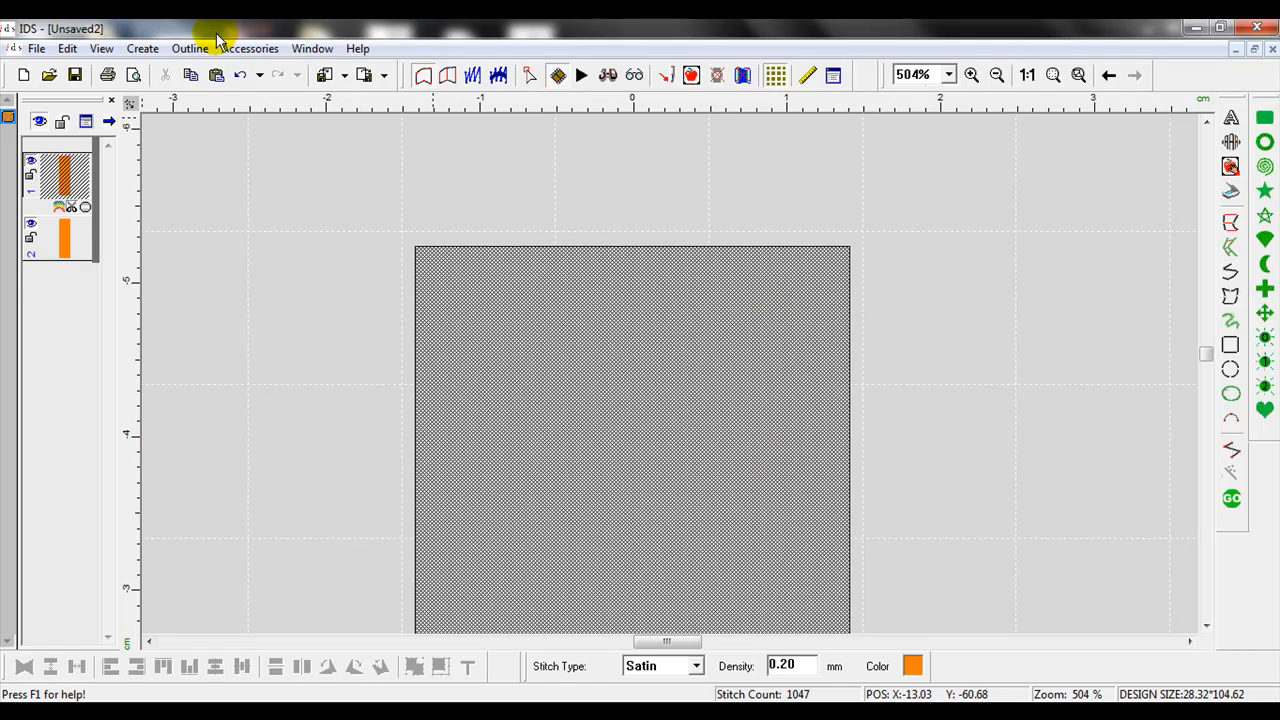
click(190, 50)
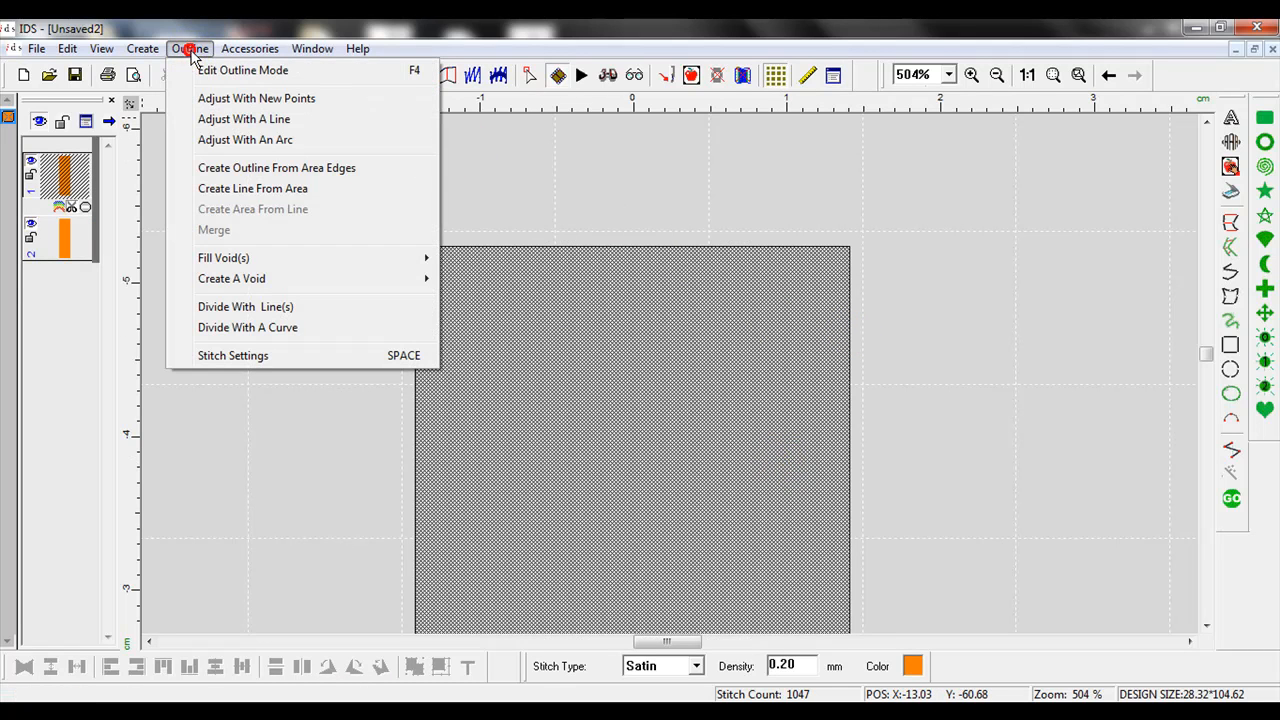
click(245, 308)
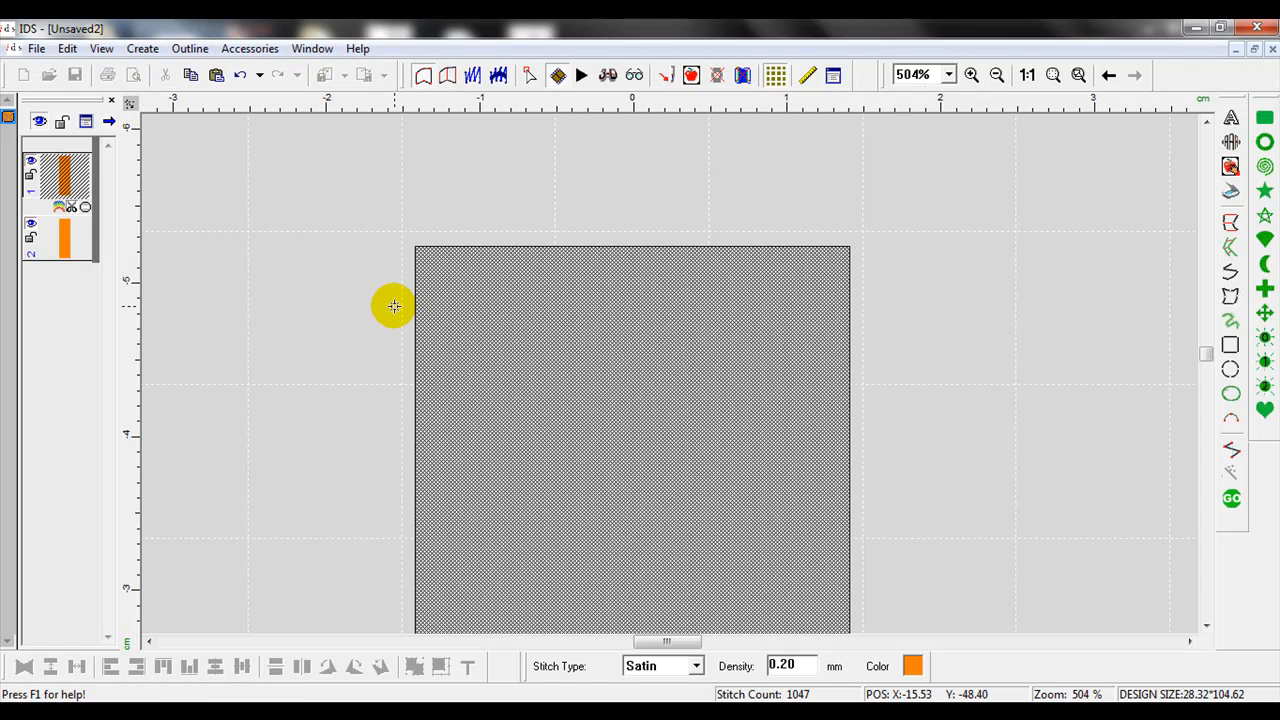
click(394, 307)
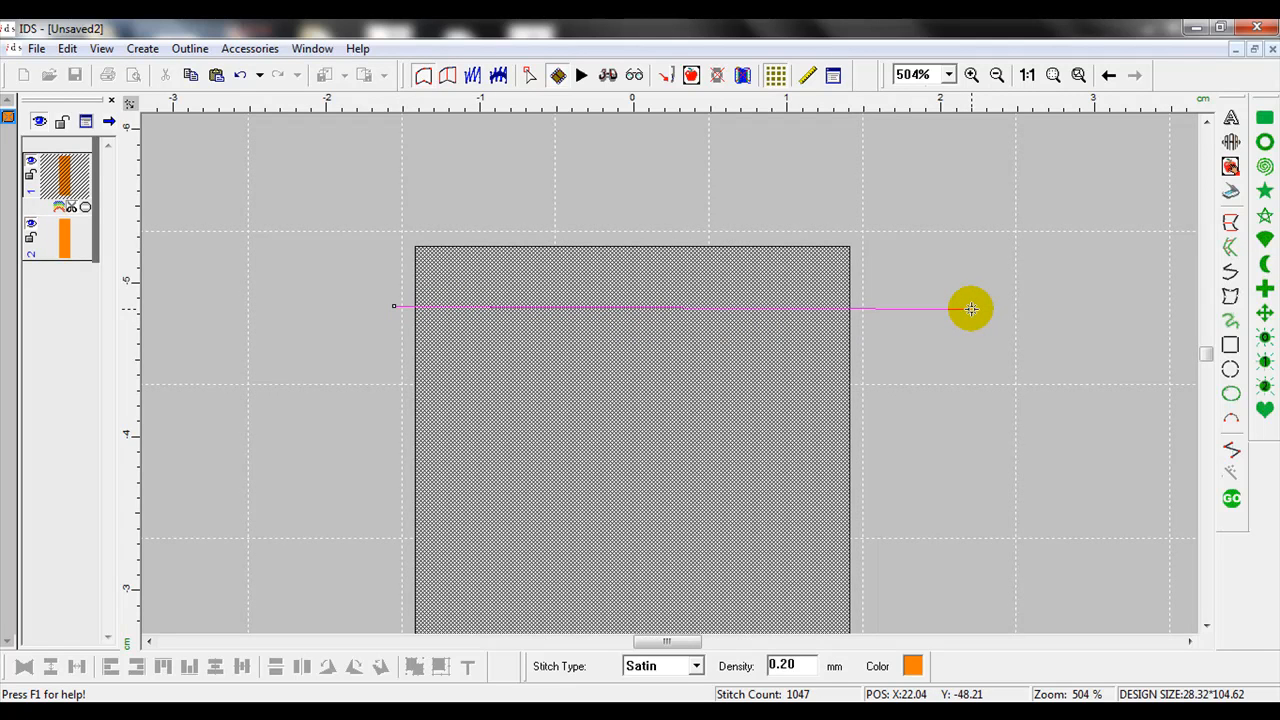
click(976, 306)
drag(1209, 354, 1212, 401)
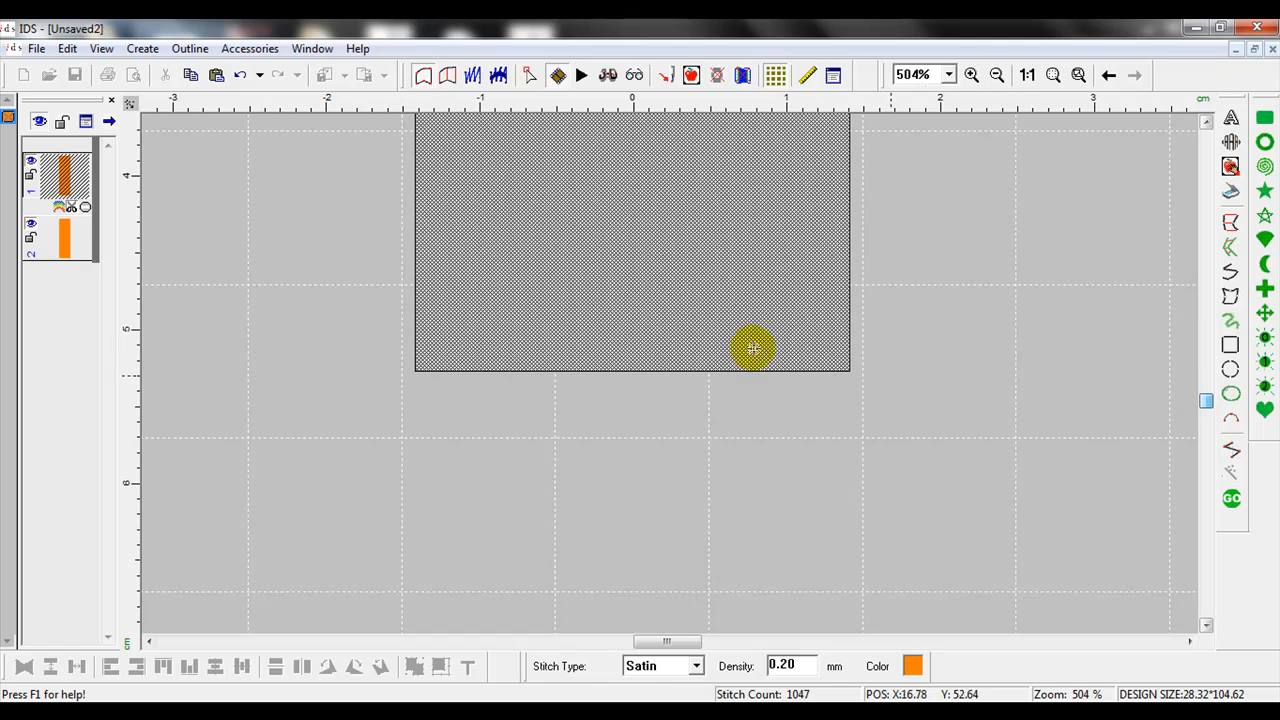
click(393, 323)
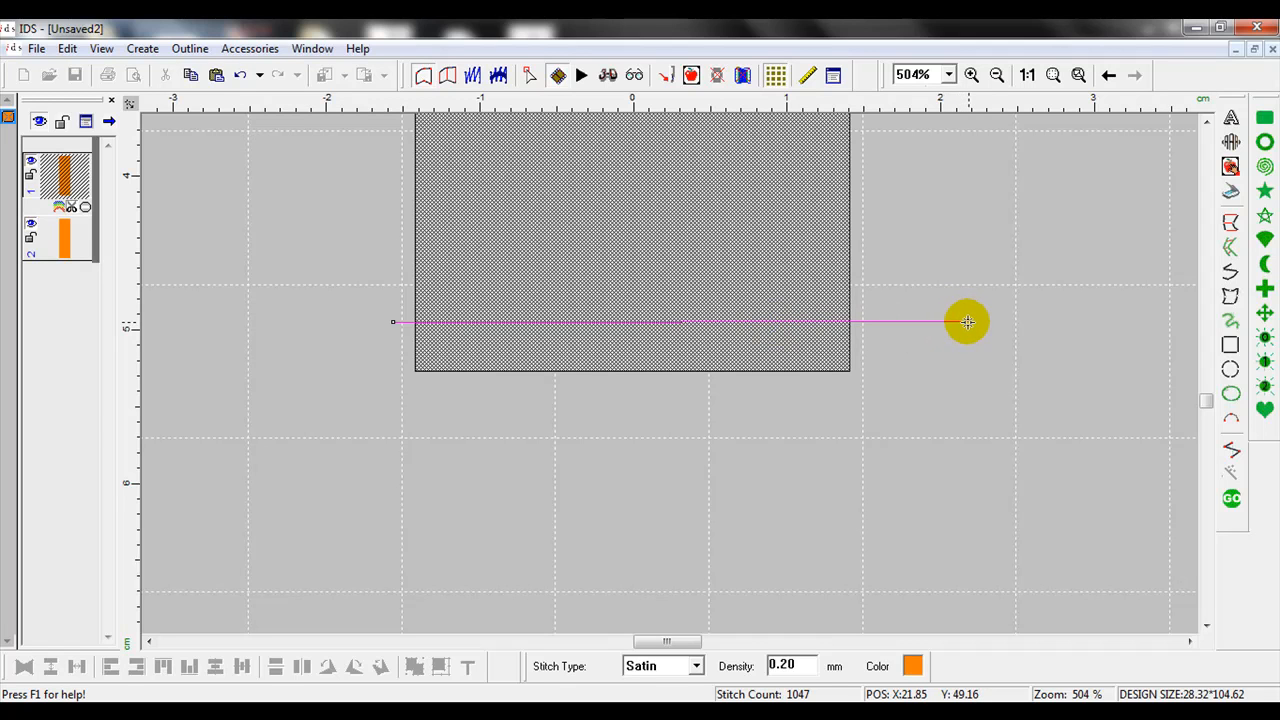
click(968, 322)
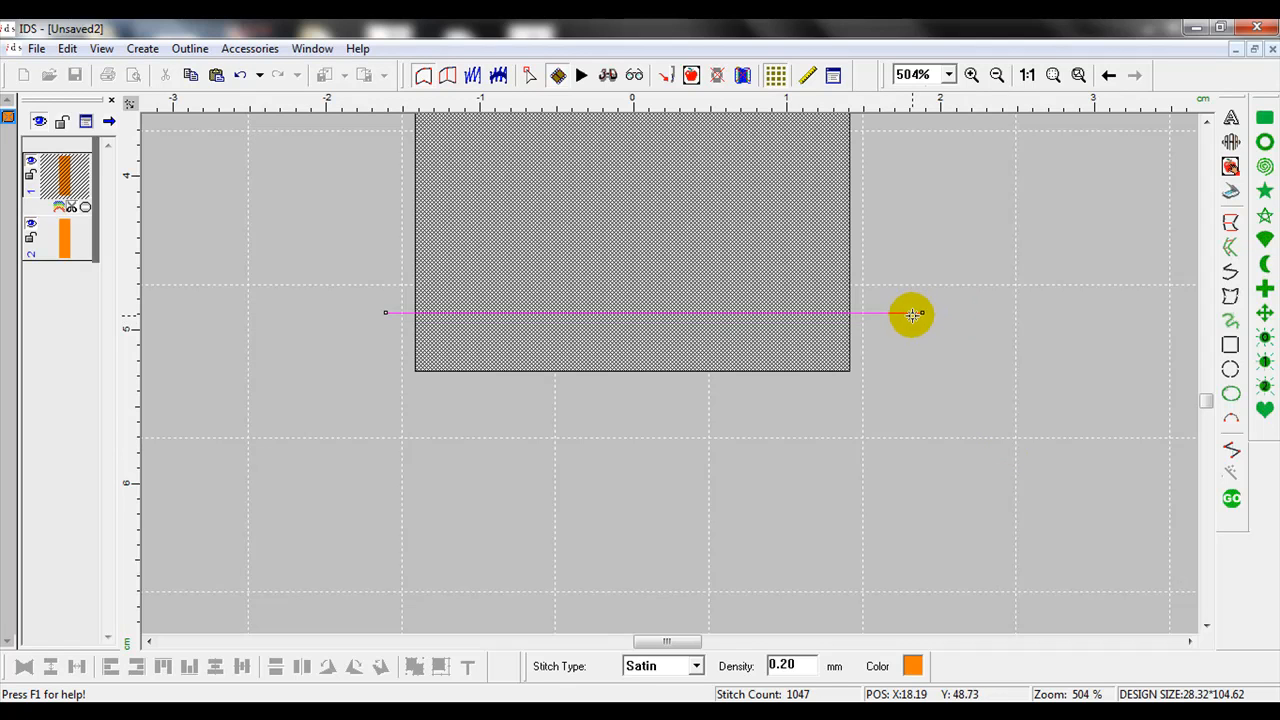
click(913, 313)
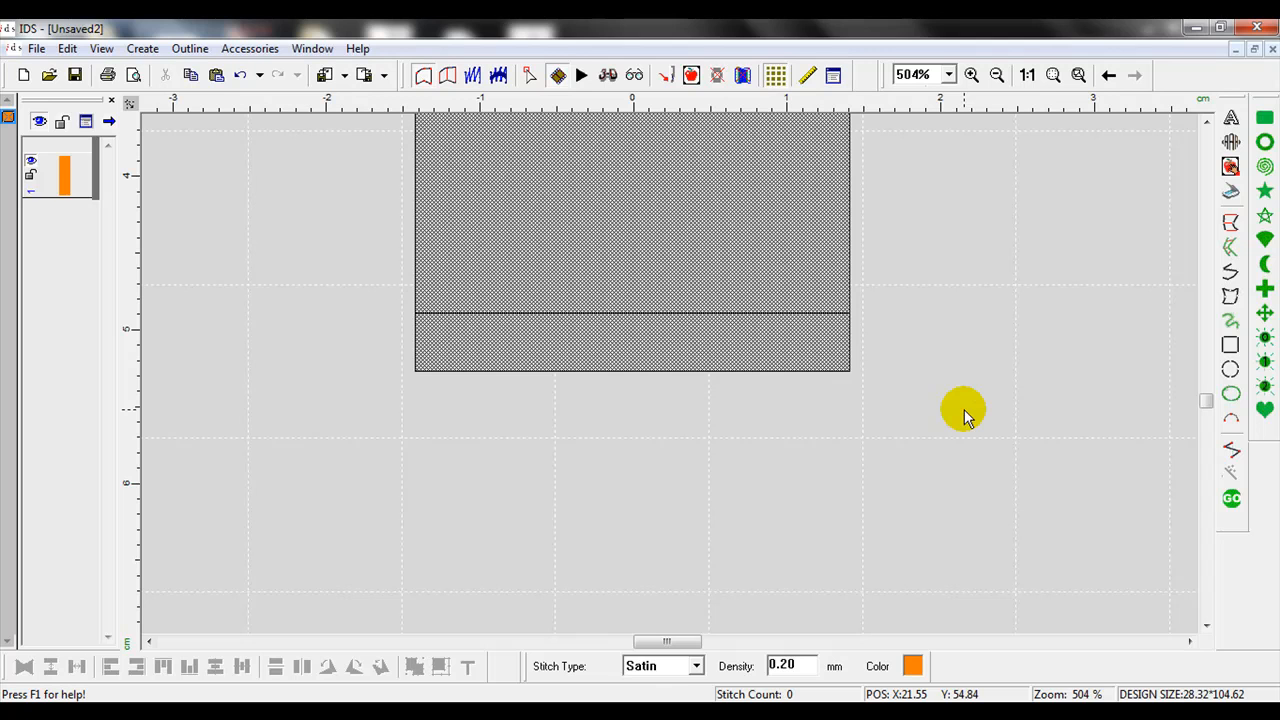
click(932, 251)
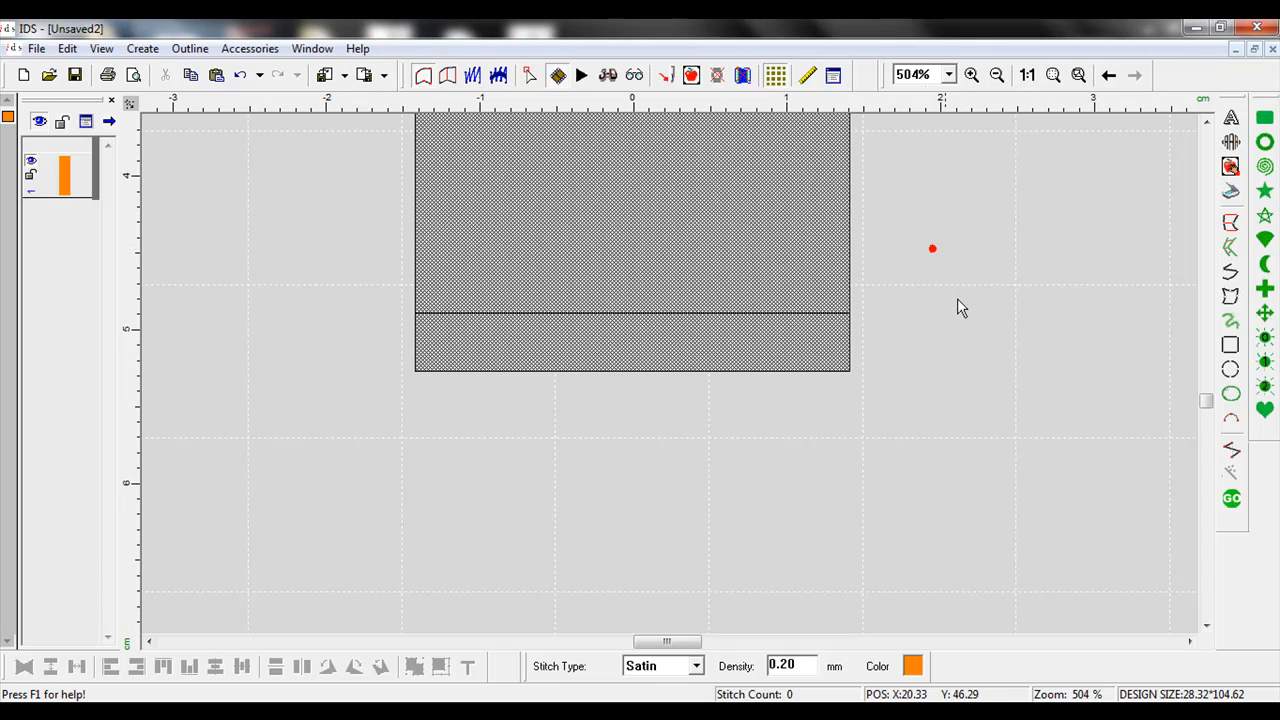
Generate stitches for the divided sections and delete the tall middle section, keeping only the two end caps above the full rectangle in sewing order
click(1231, 498)
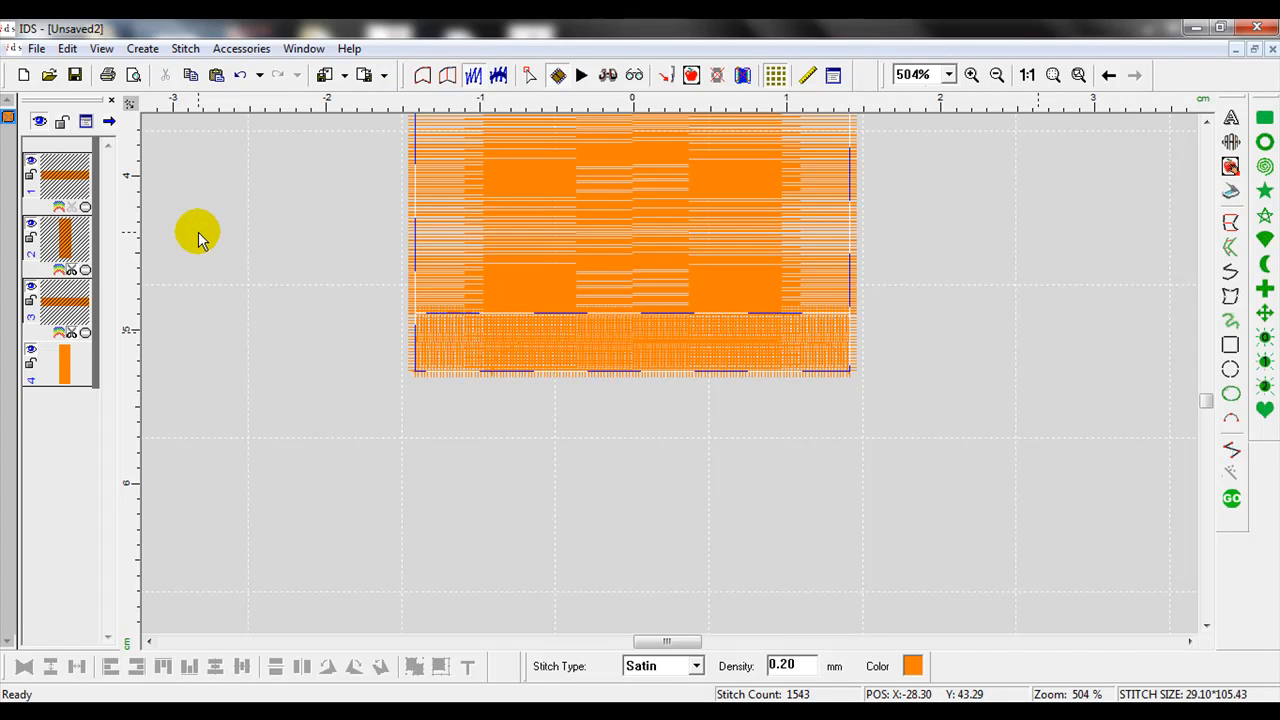
click(245, 331)
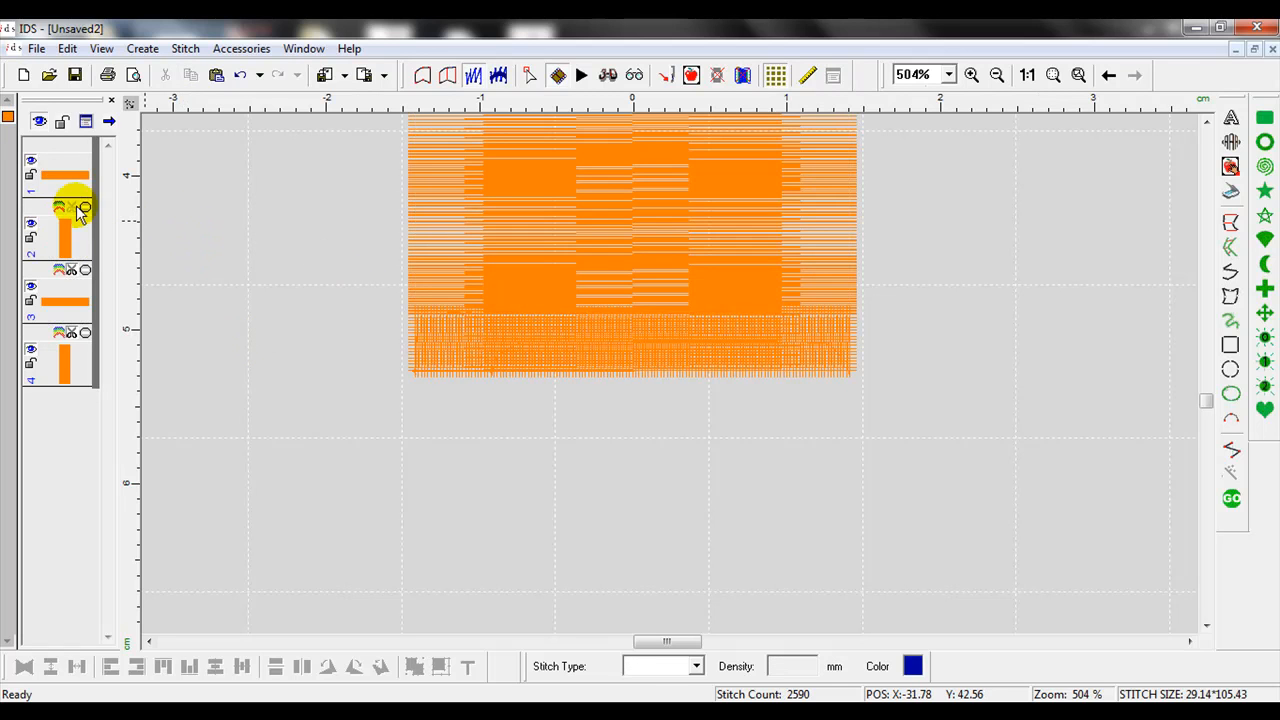
key(0)
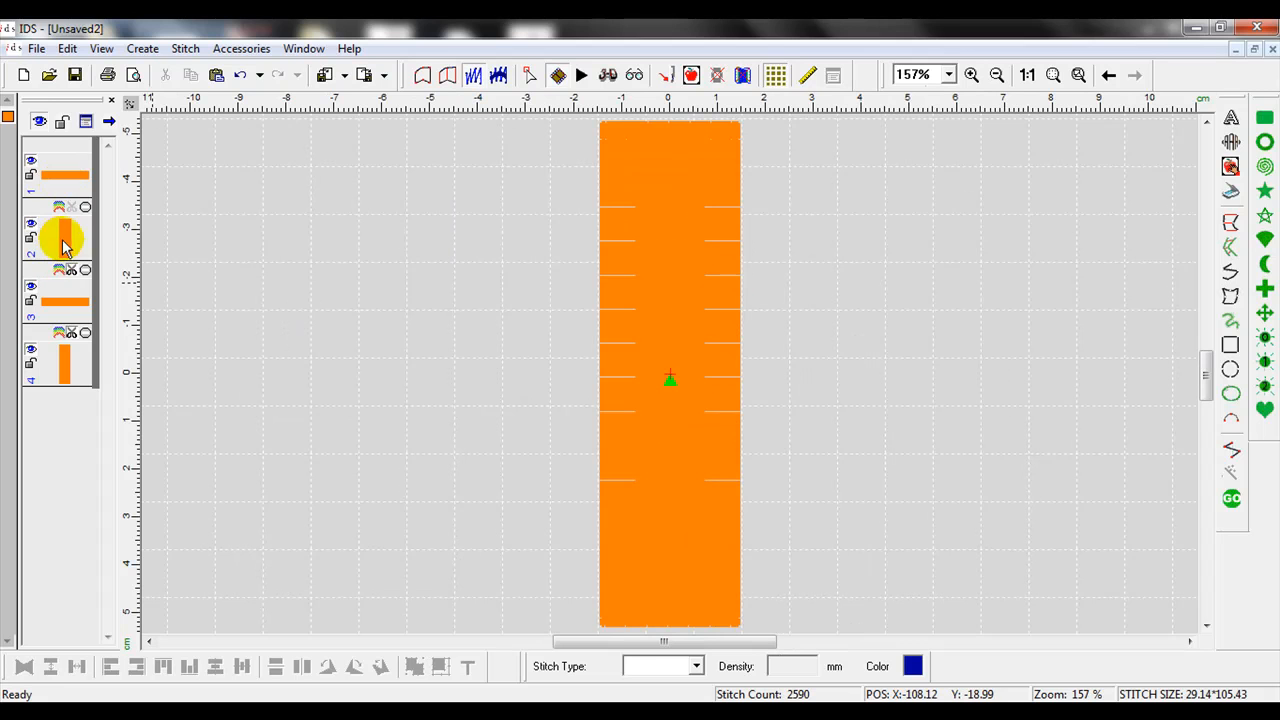
click(64, 177)
drag(75, 180, 93, 313)
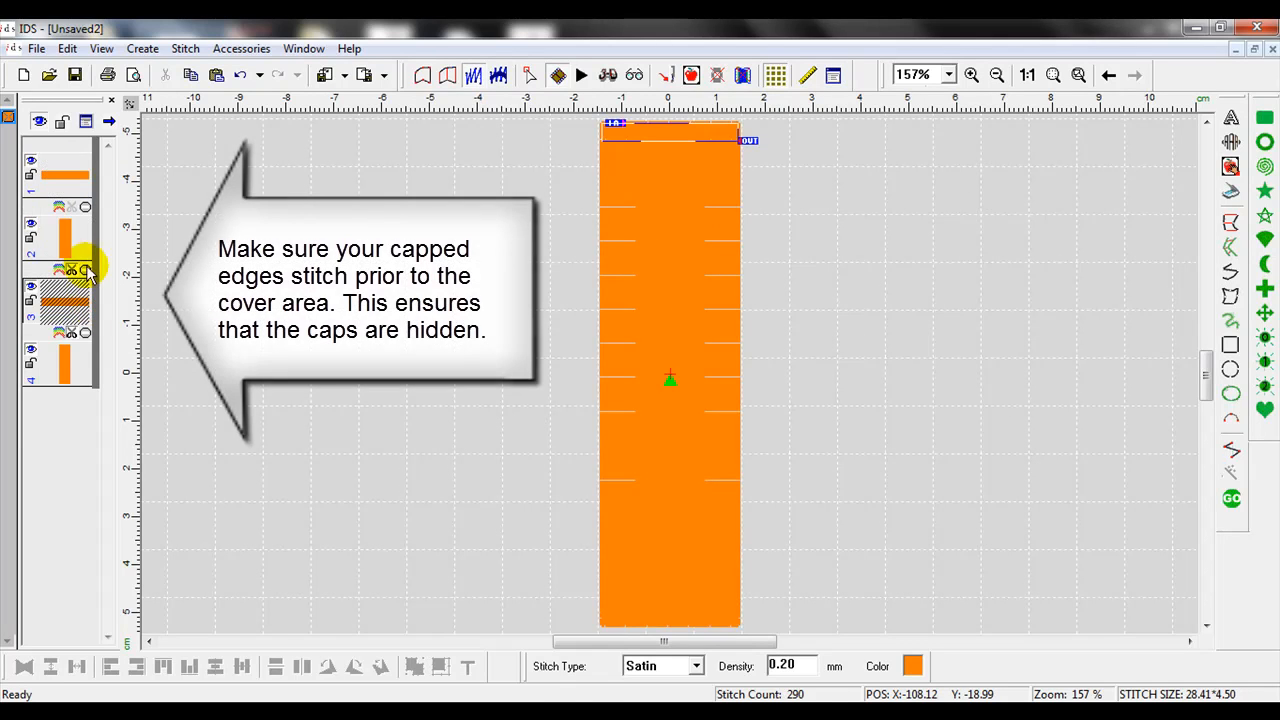
click(68, 235)
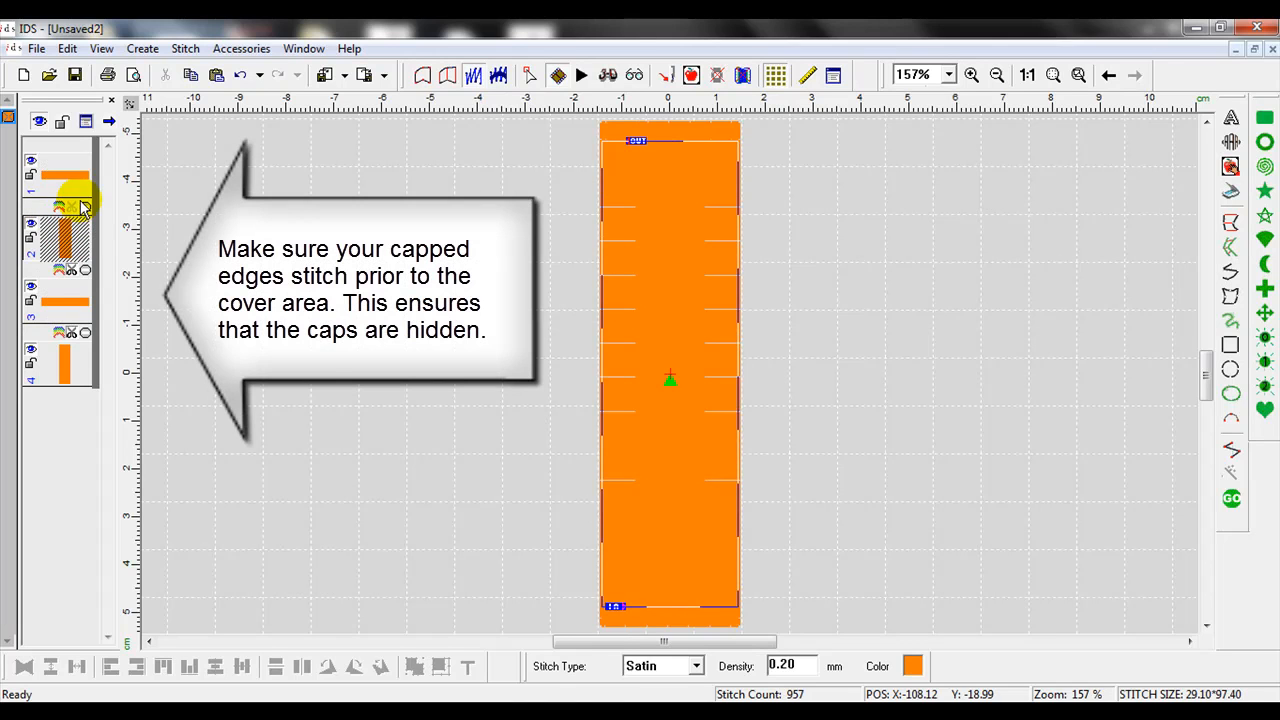
key(Delete)
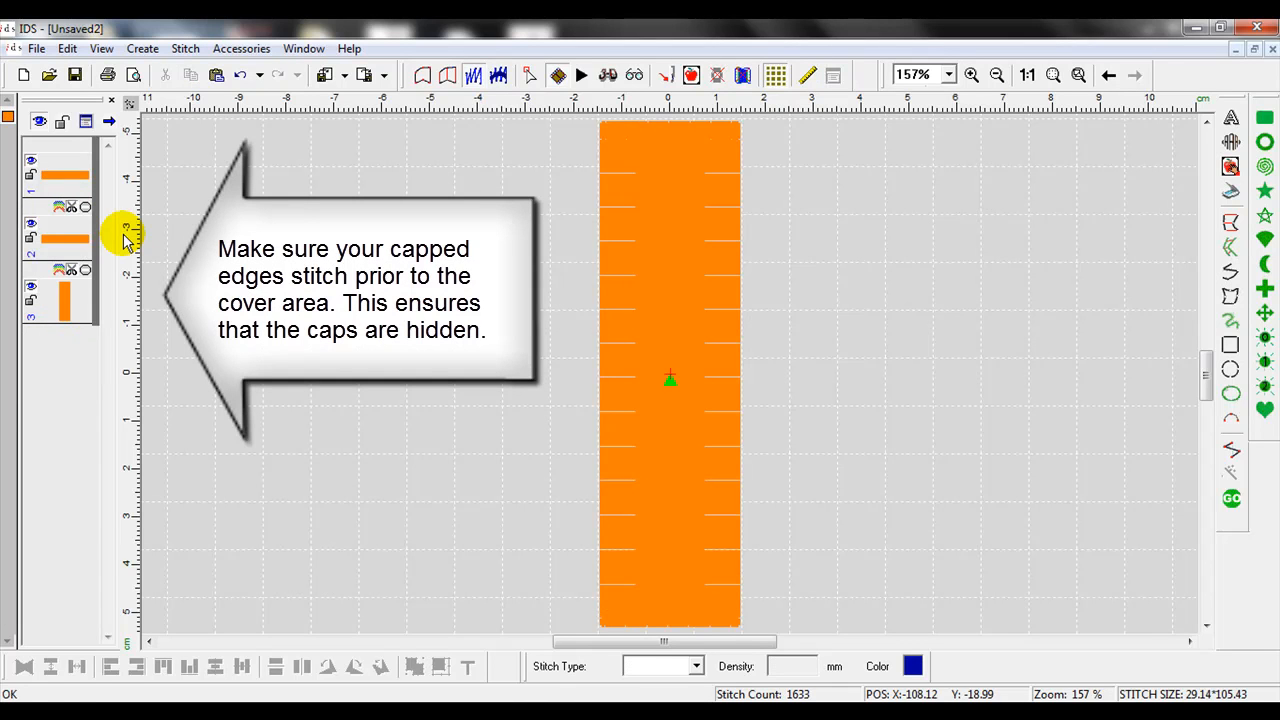
Move the bottom end cap's exit point to its lower right corner and the top end cap's entry point to its upper left corner
click(46, 171)
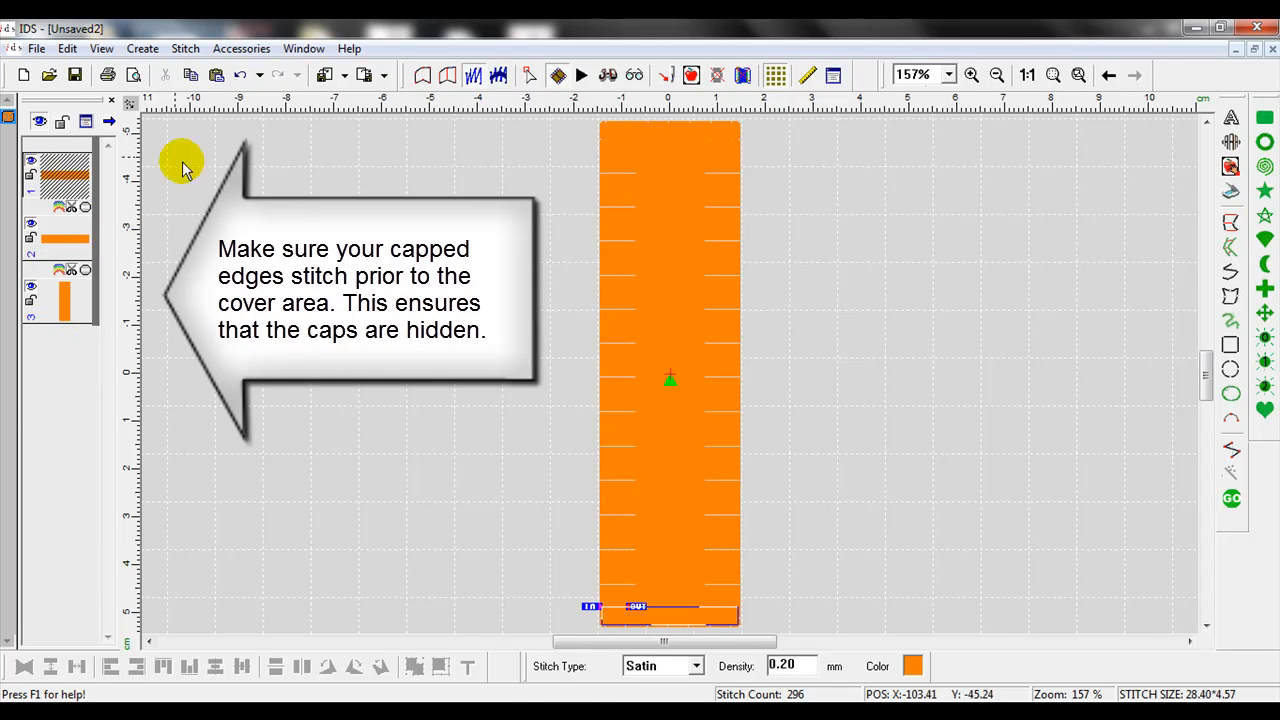
click(80, 250)
click(85, 170)
click(47, 187)
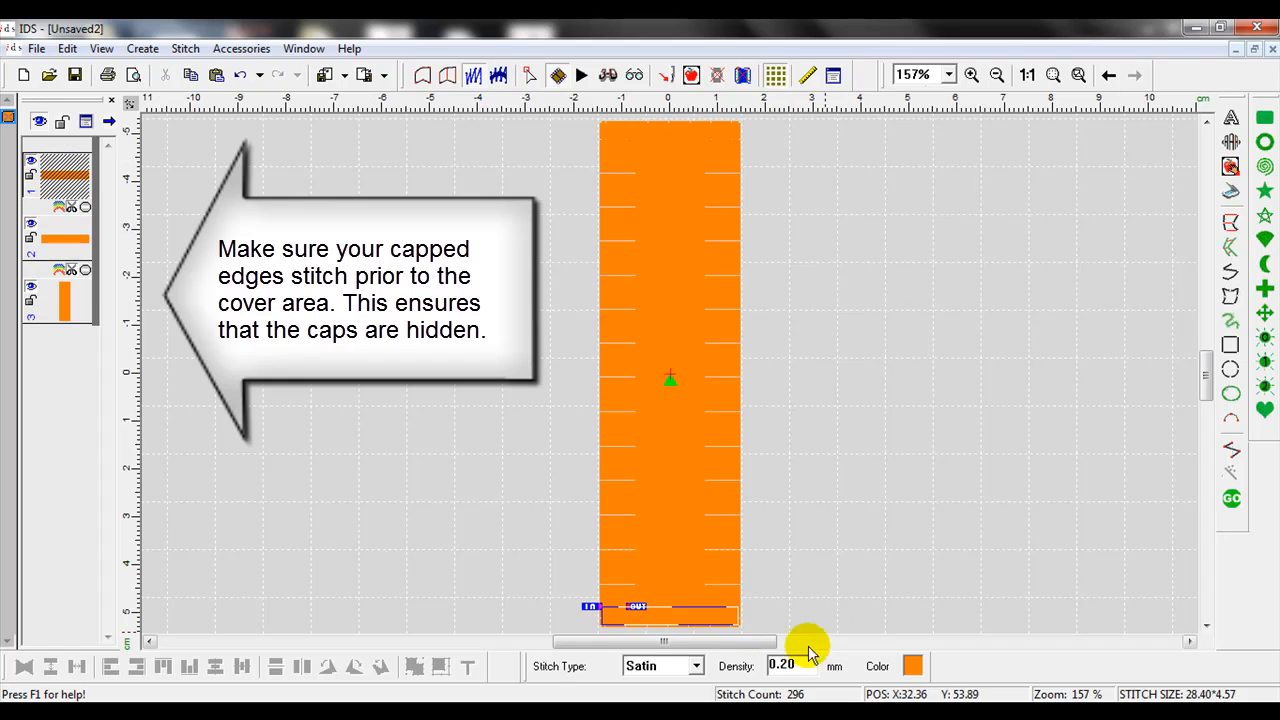
mouse_move(630, 606)
mouse_down()
mouse_move(731, 614)
mouse_move(774, 634)
mouse_up()
click(55, 268)
mouse_move(612, 122)
mouse_down()
mouse_move(558, 120)
mouse_move(570, 121)
mouse_up()
click(857, 183)
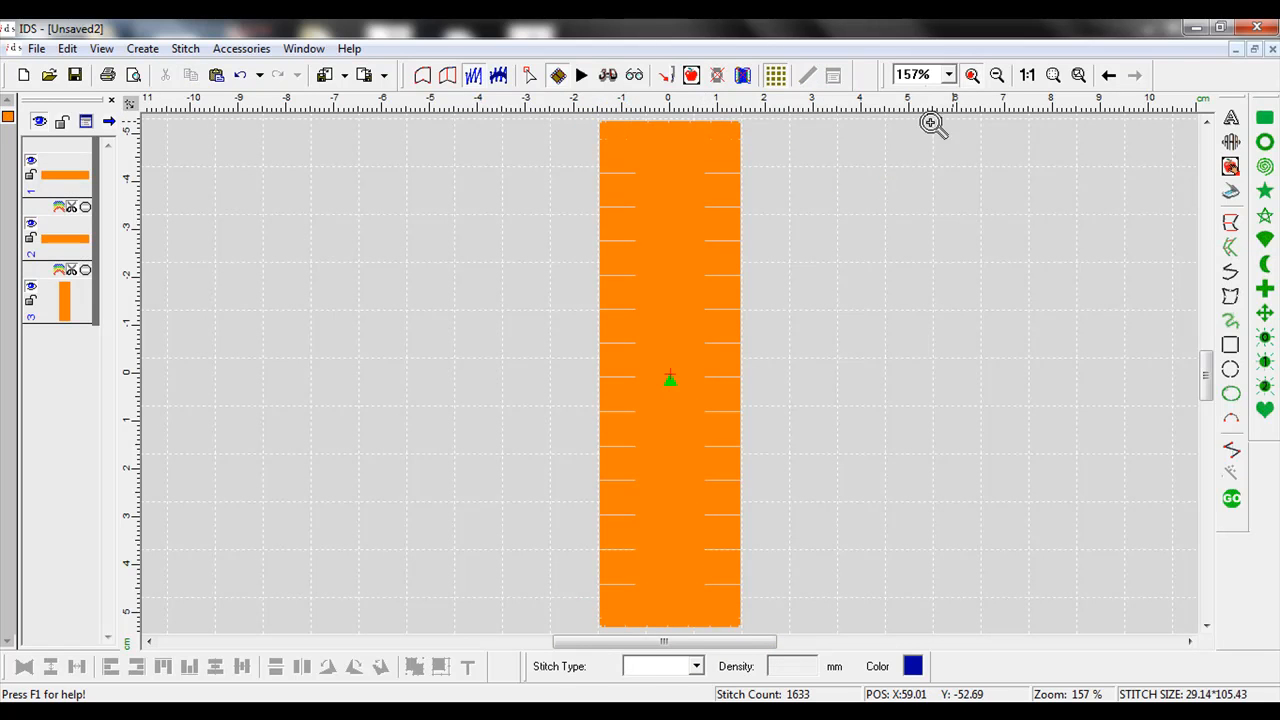
Regenerate the stitches with the new entry and exit points and turn on thread trims after both end caps
drag(846, 196, 491, 107)
click(655, 289)
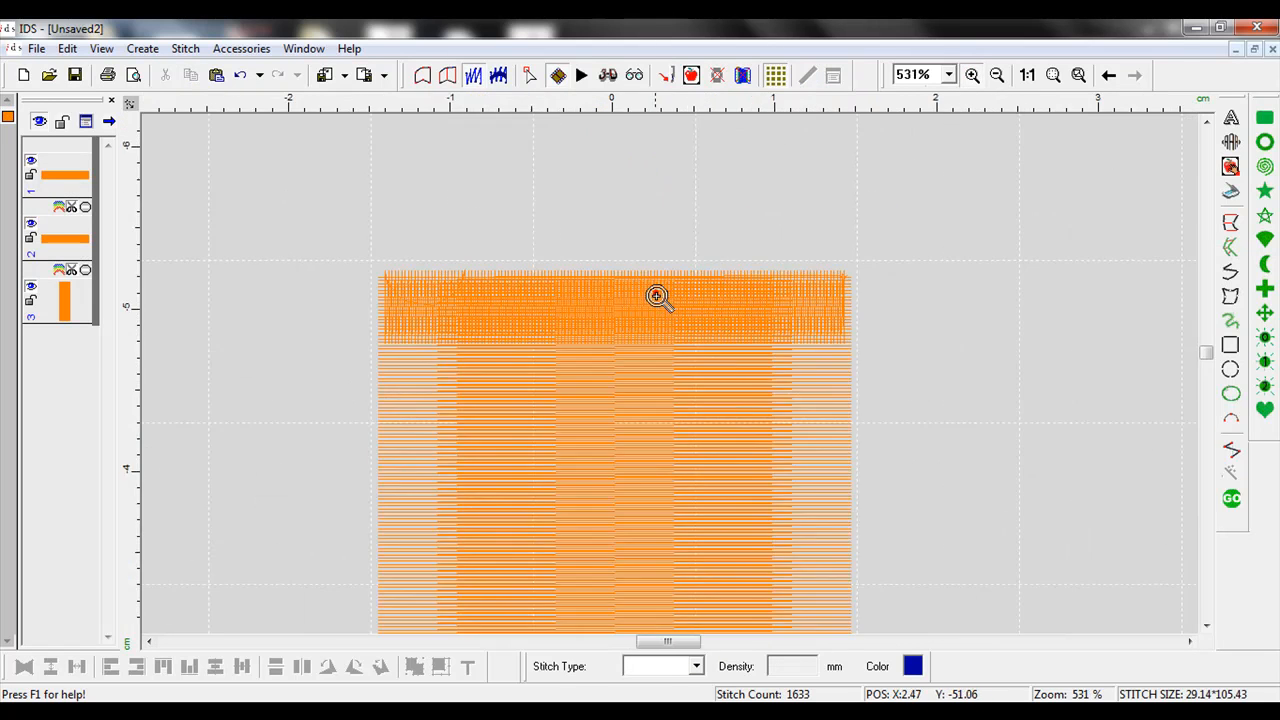
click(648, 309)
click(648, 309)
click(1231, 500)
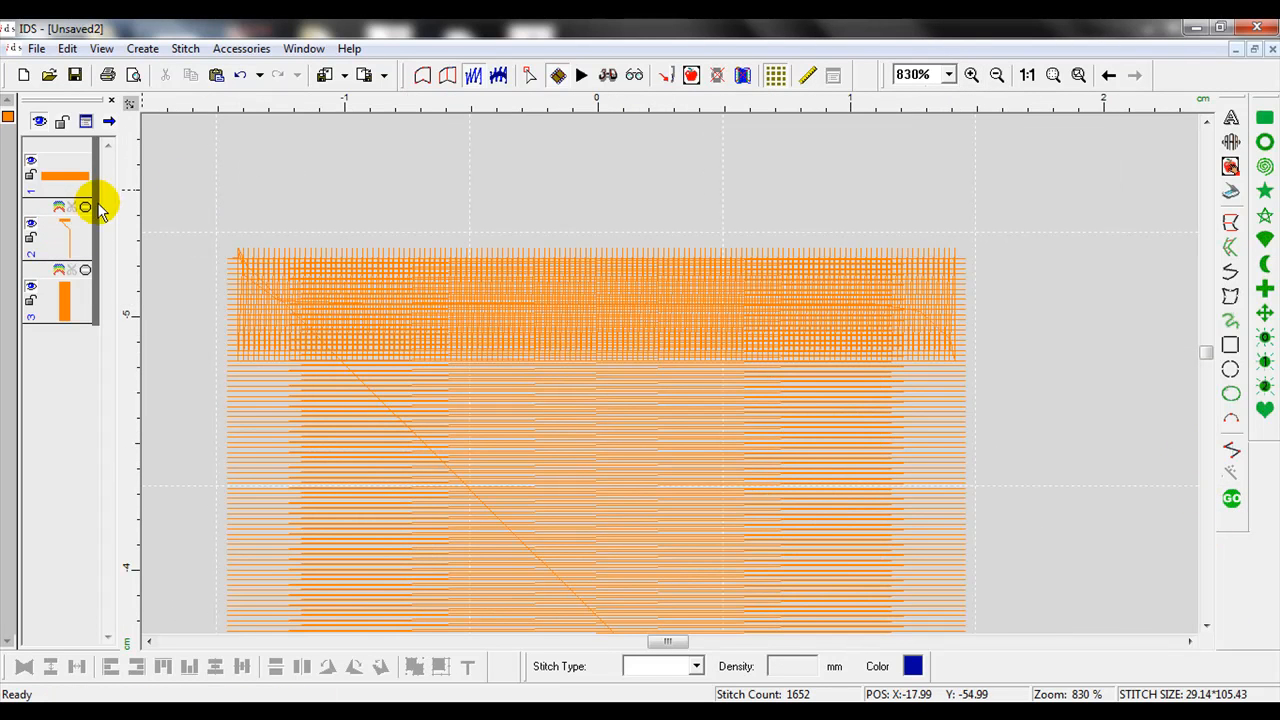
click(67, 213)
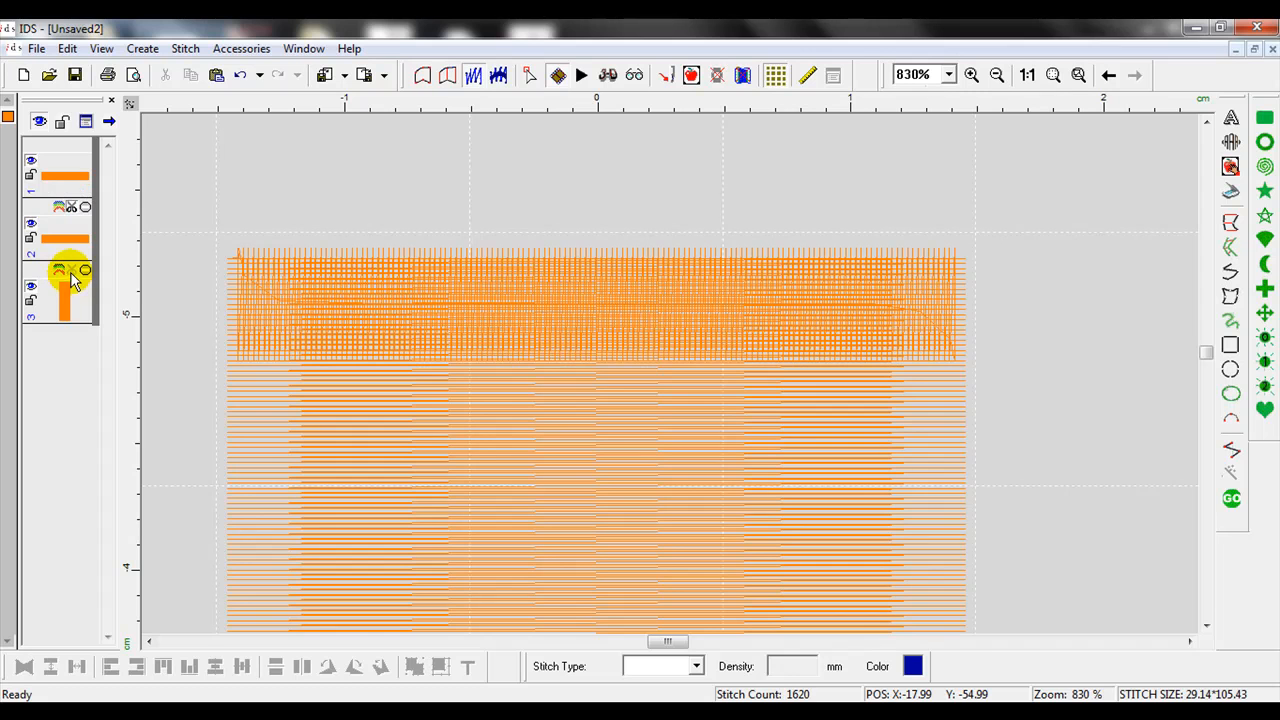
click(1233, 499)
Regenerate the top end cap's satin stitches without the underlay run through its center
click(577, 299)
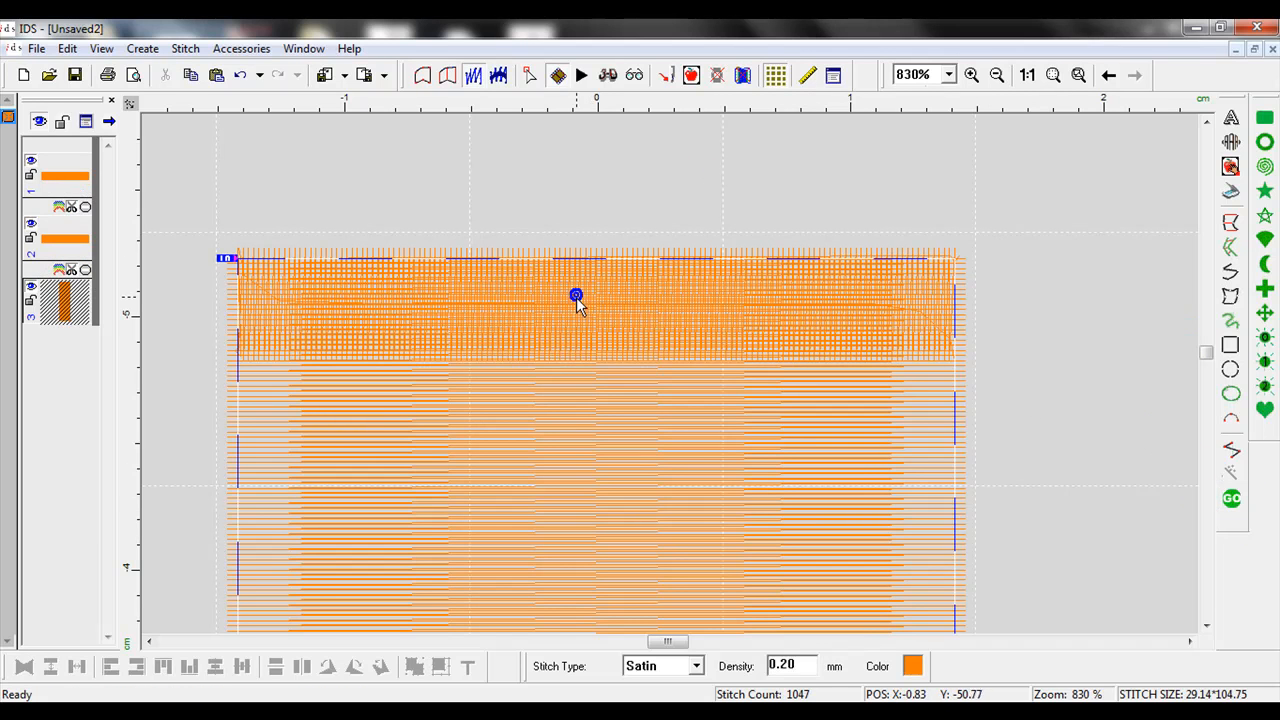
click(909, 216)
click(65, 244)
mouse_move(251, 258)
mouse_down()
mouse_move(995, 335)
mouse_move(990, 349)
mouse_up()
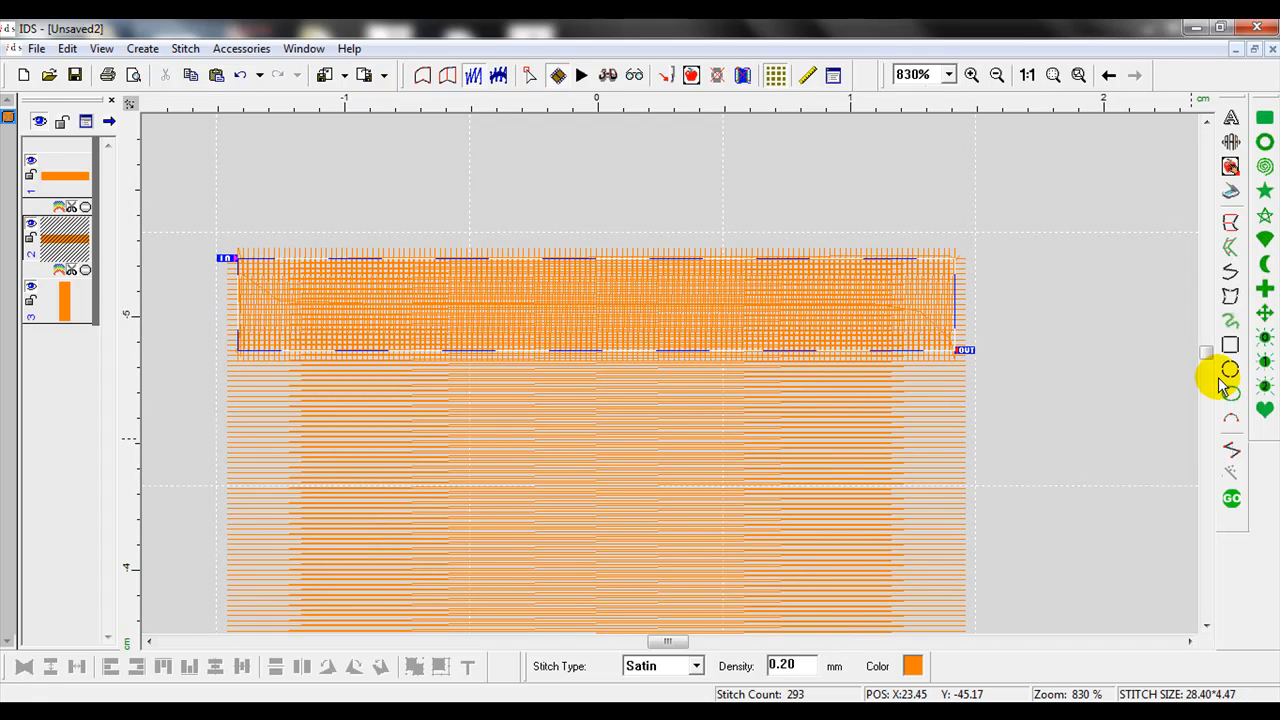
click(1232, 500)
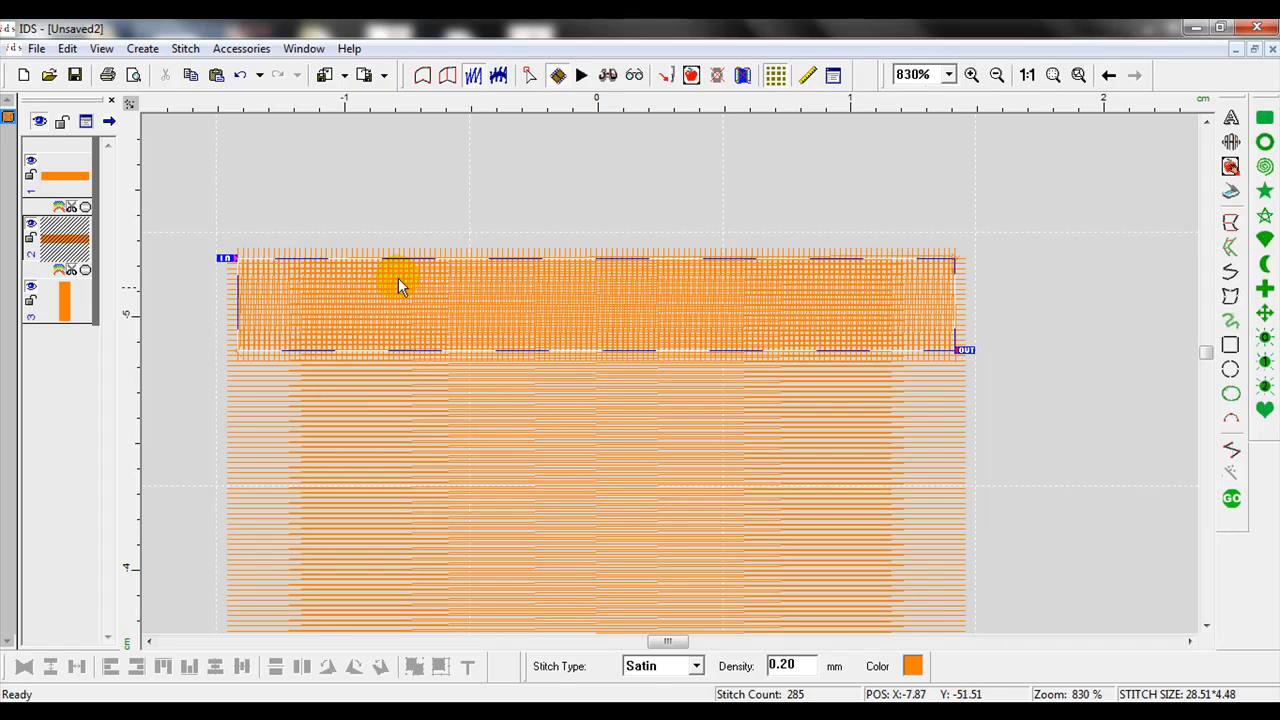
Regenerate the bottom end cap's satin stitches without underlay and return to the whole design
click(446, 80)
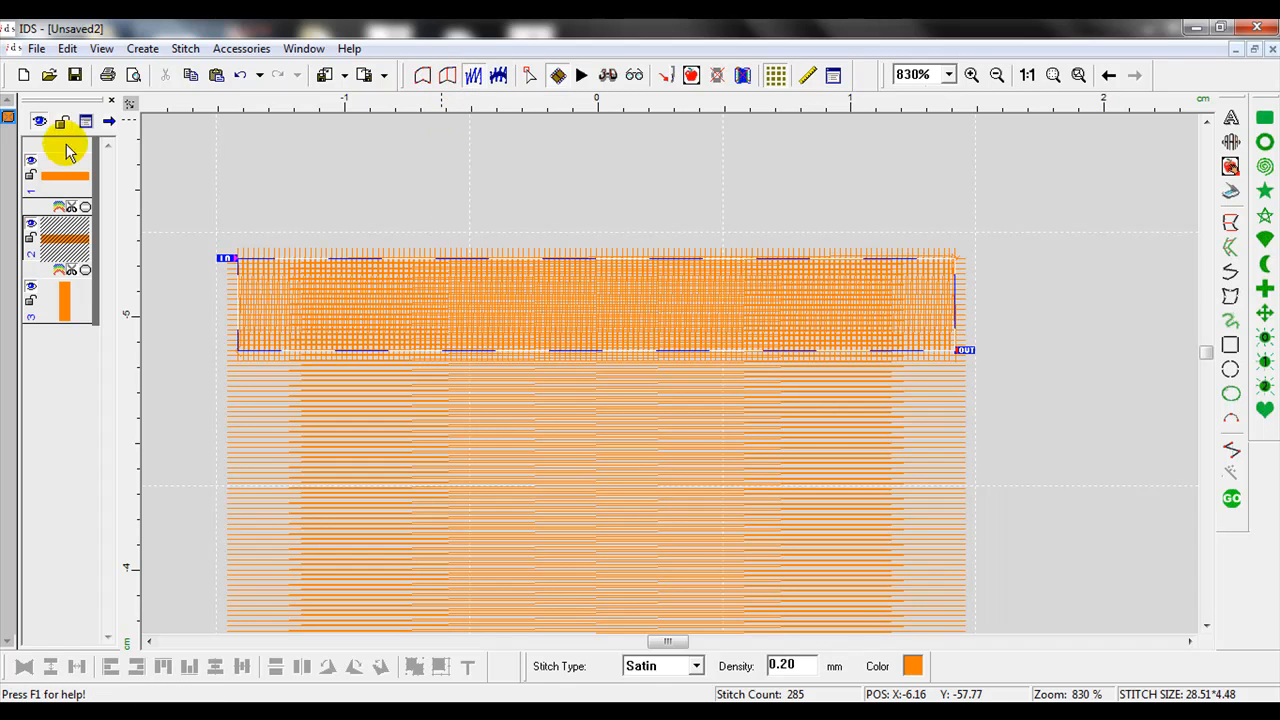
click(62, 172)
scroll(615, 211, up, 1)
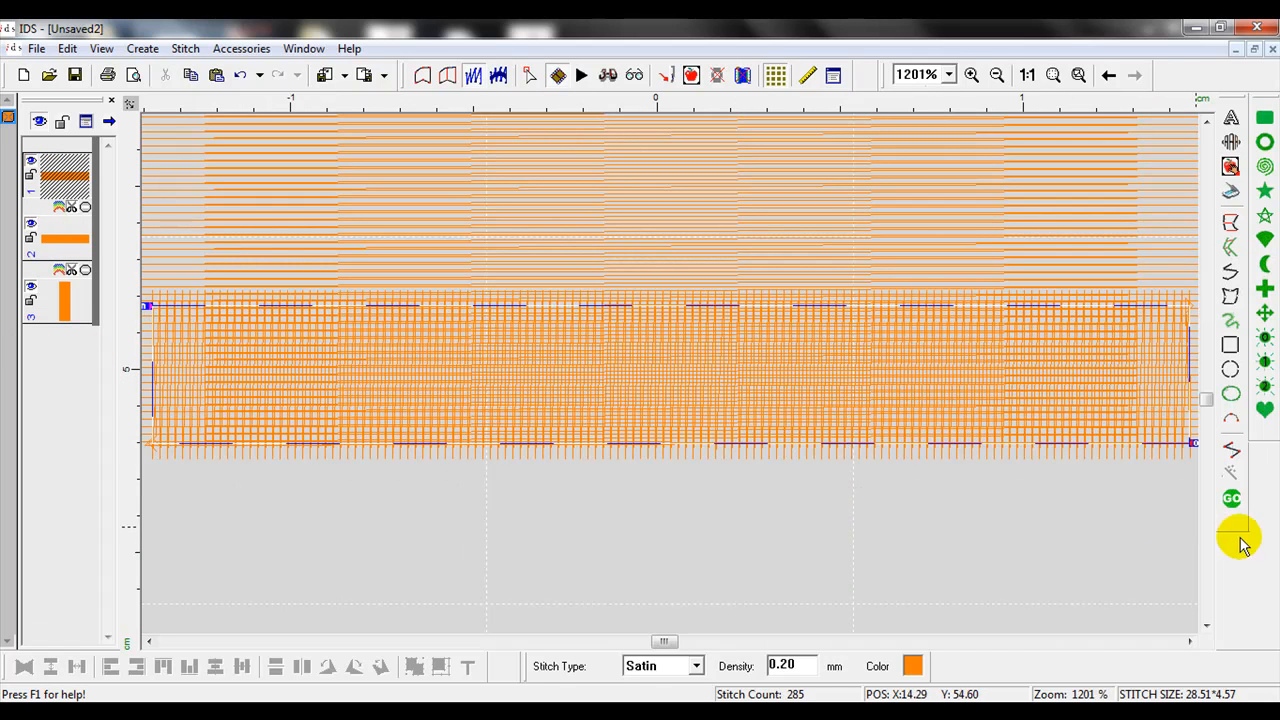
click(997, 74)
click(848, 306)
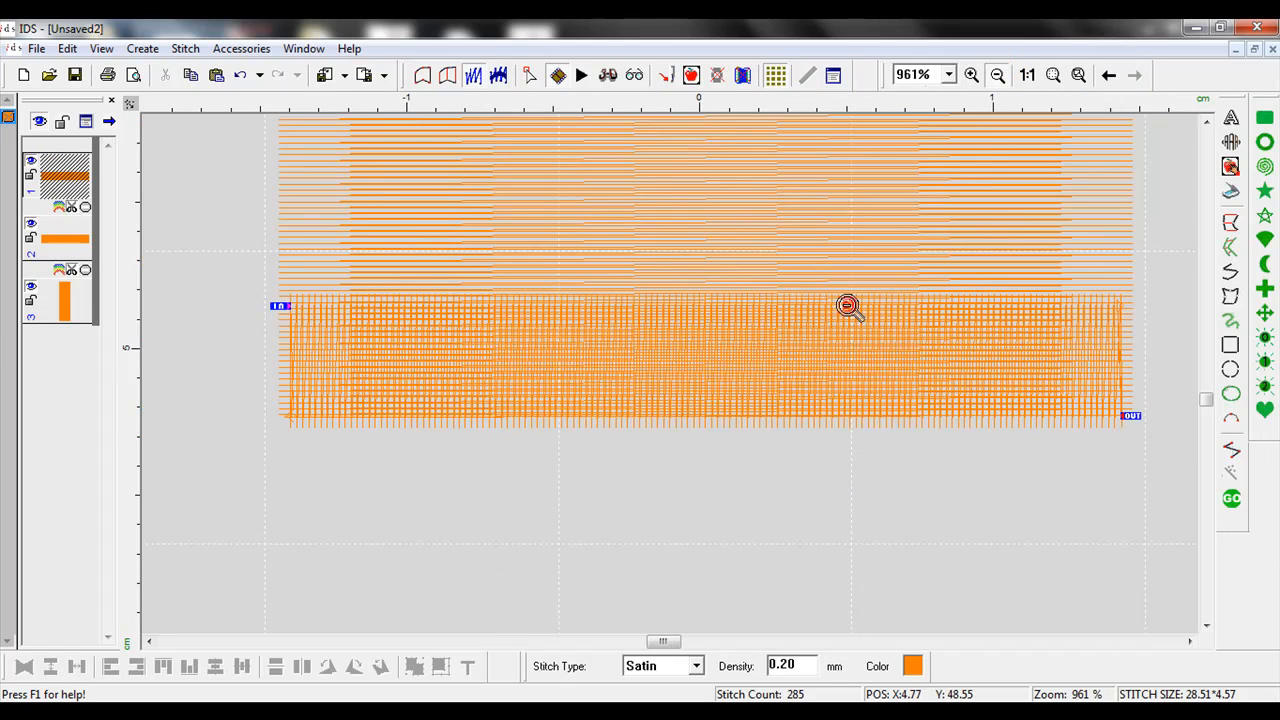
click(1167, 455)
mouse_move(1206, 400)
mouse_down()
mouse_move(1212, 350)
mouse_move(1230, 370)
mouse_move(1227, 384)
mouse_move(1186, 371)
mouse_move(1119, 293)
mouse_up()
key(0)
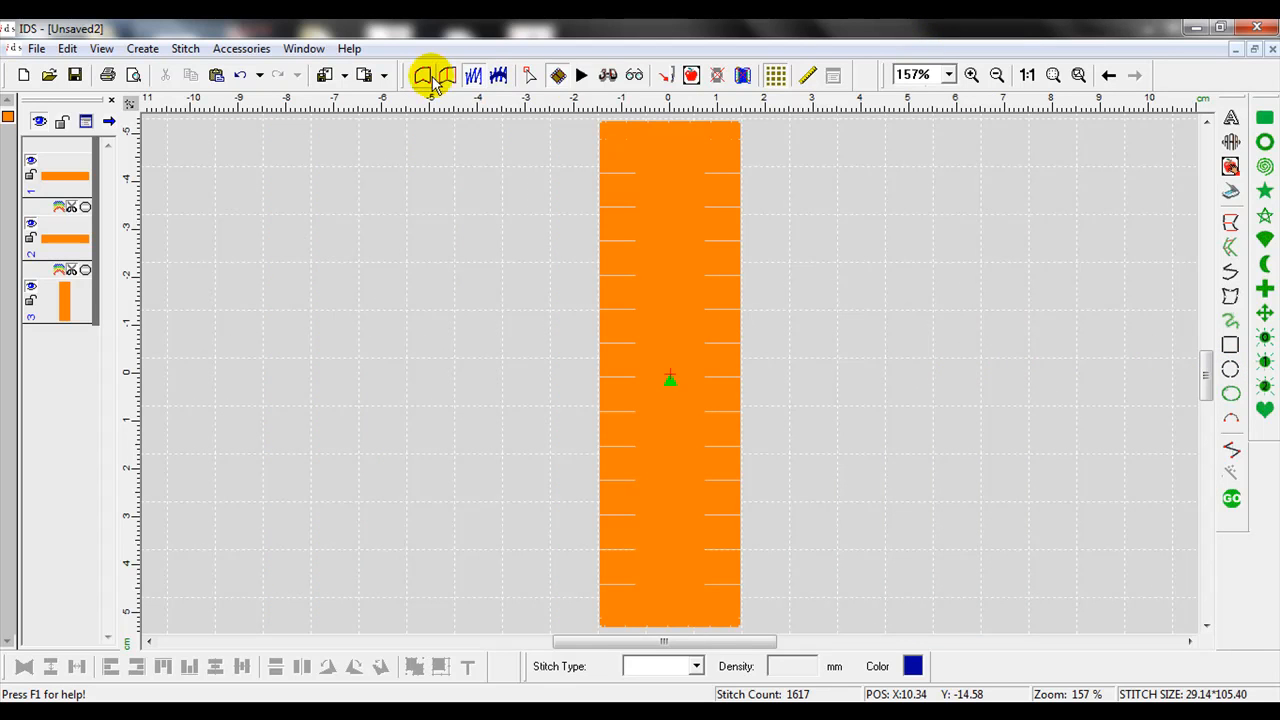
Play the stitch simulation to examine the end caps sewing before the full cover rectangle
click(581, 75)
click(183, 110)
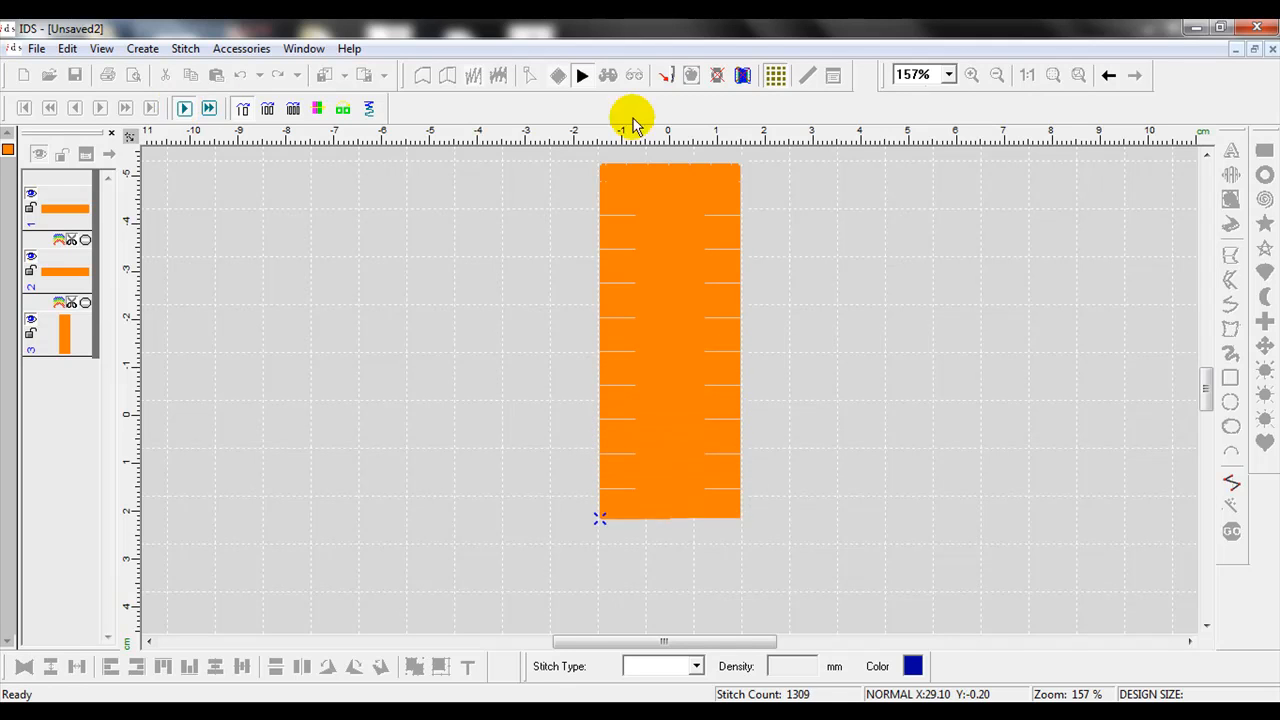
click(584, 77)
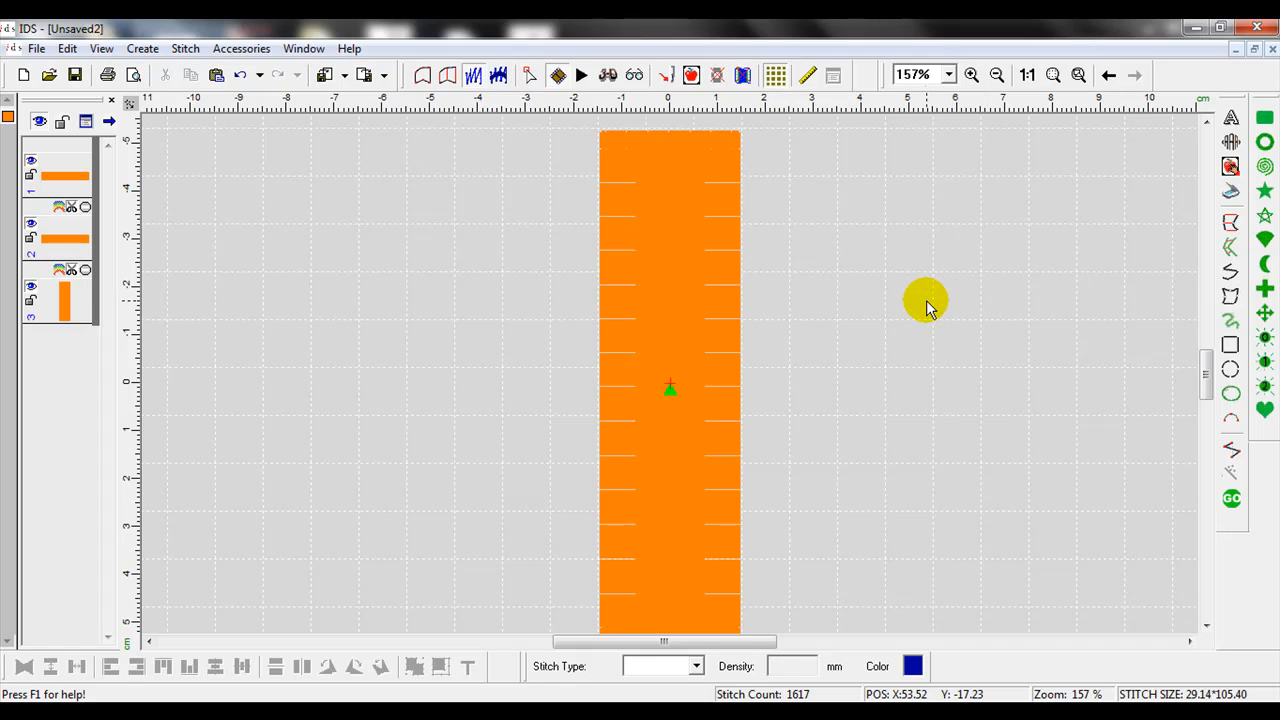
Start a new design and enter the text F in the Arial Black font
click(23, 76)
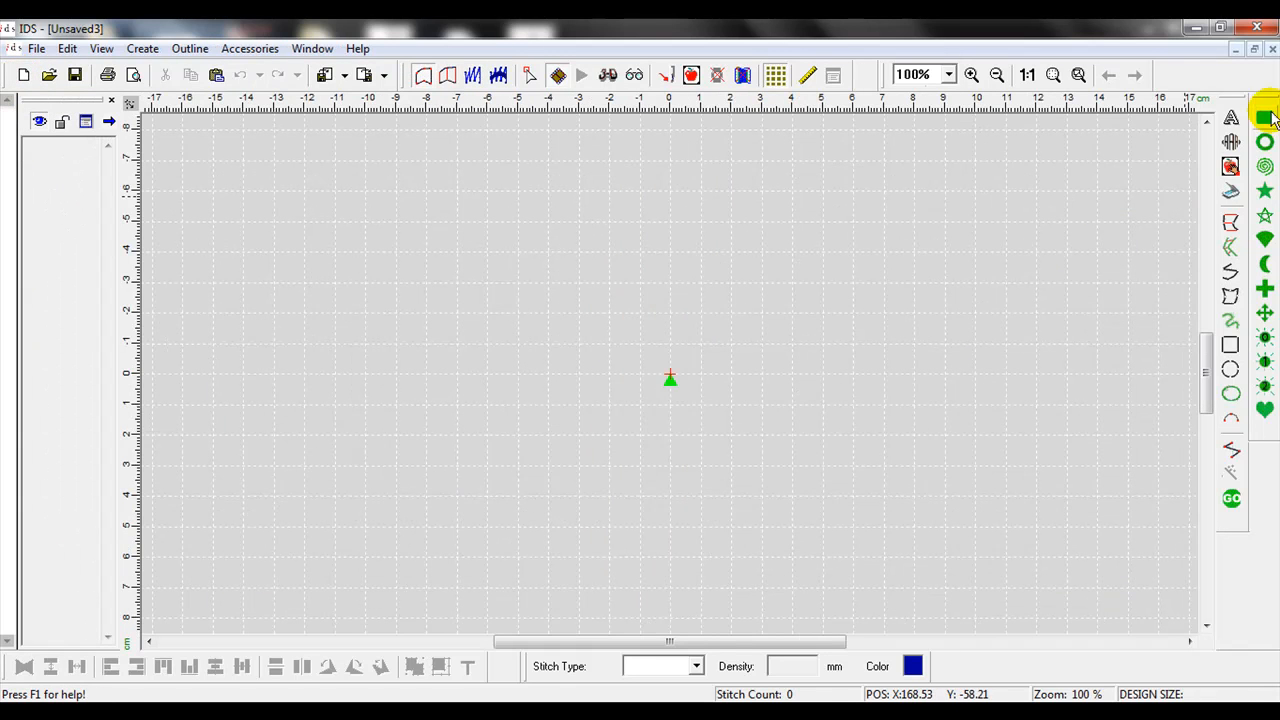
click(1232, 119)
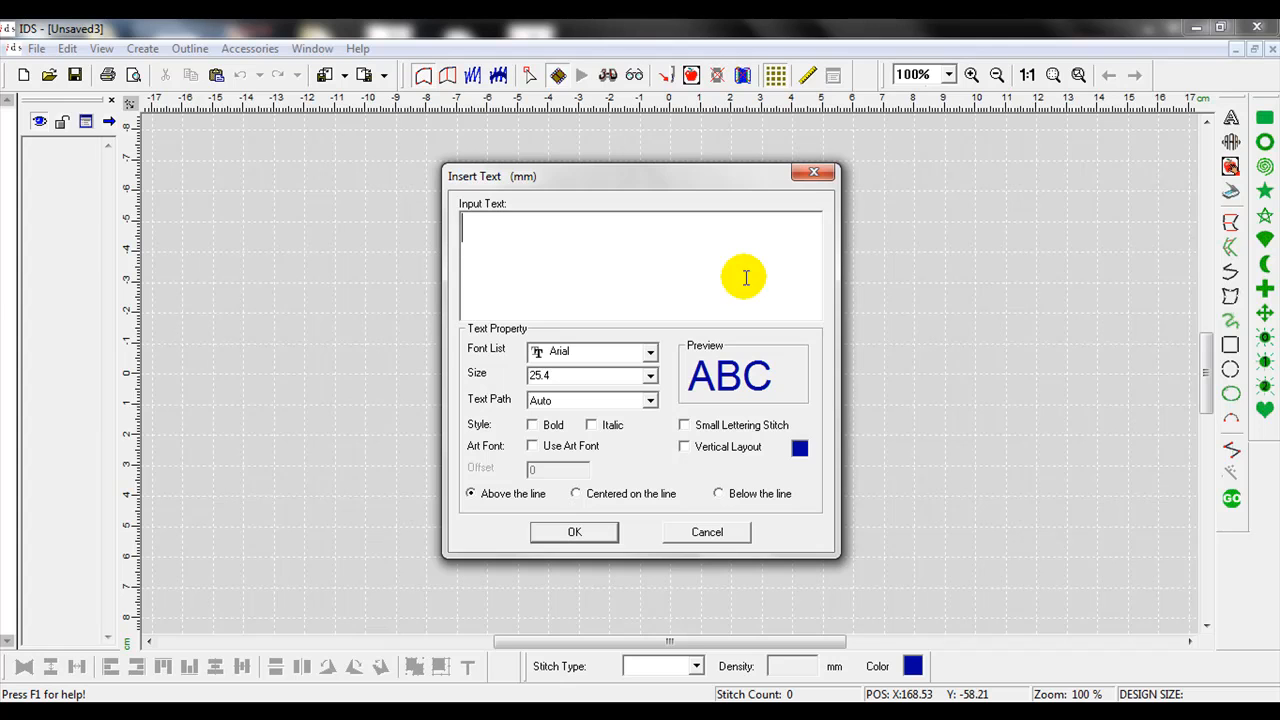
text(F)
drag(476, 229, 447, 228)
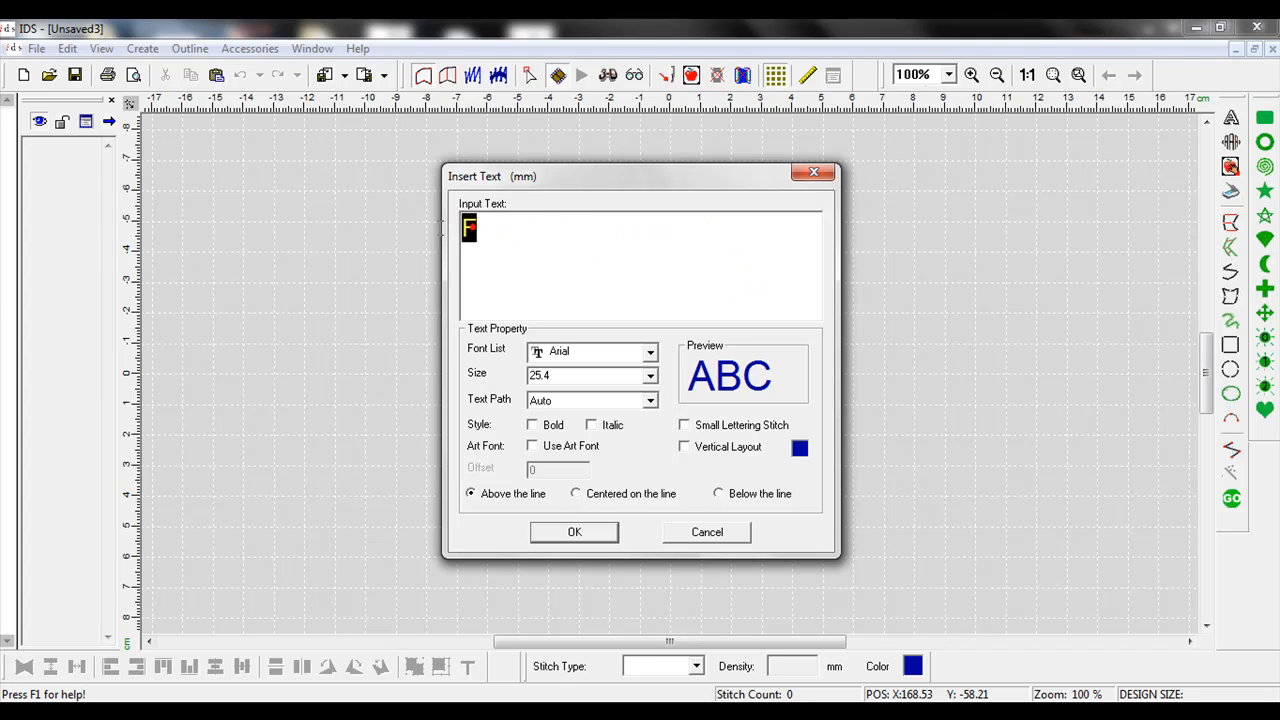
click(650, 352)
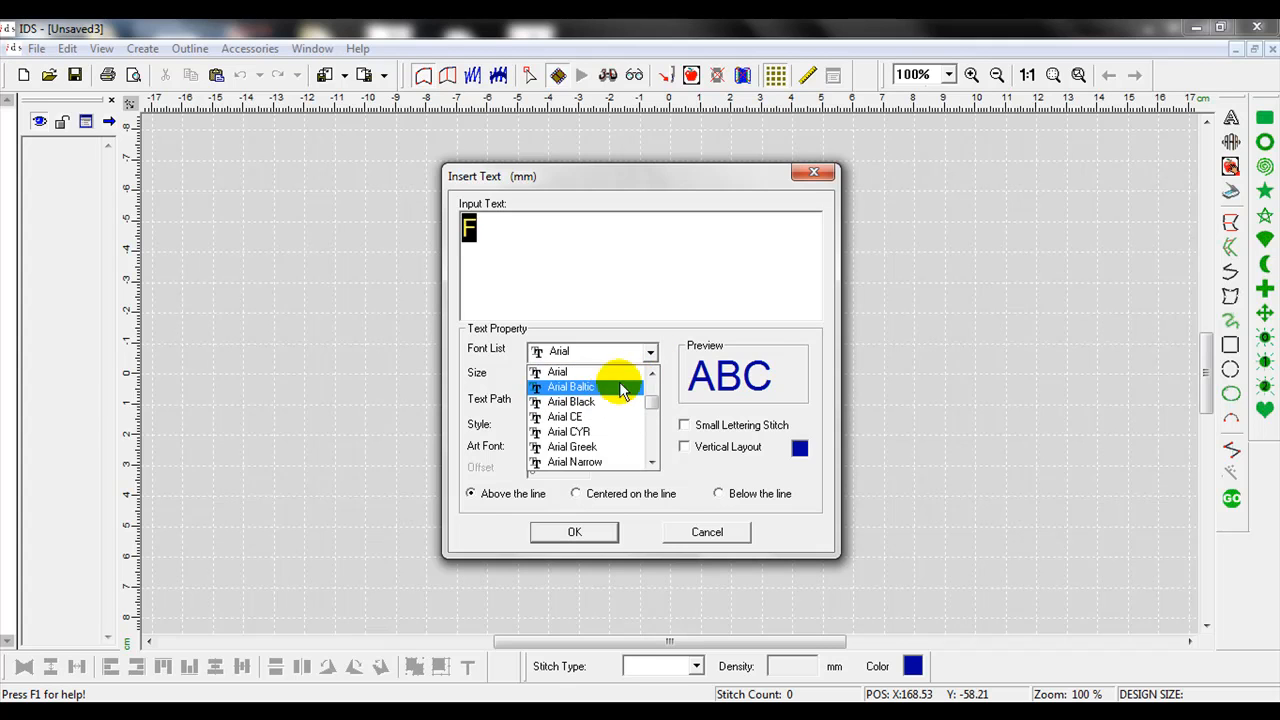
click(605, 401)
Set the text size to 50.0 and insert the letter into the design
click(650, 375)
click(651, 489)
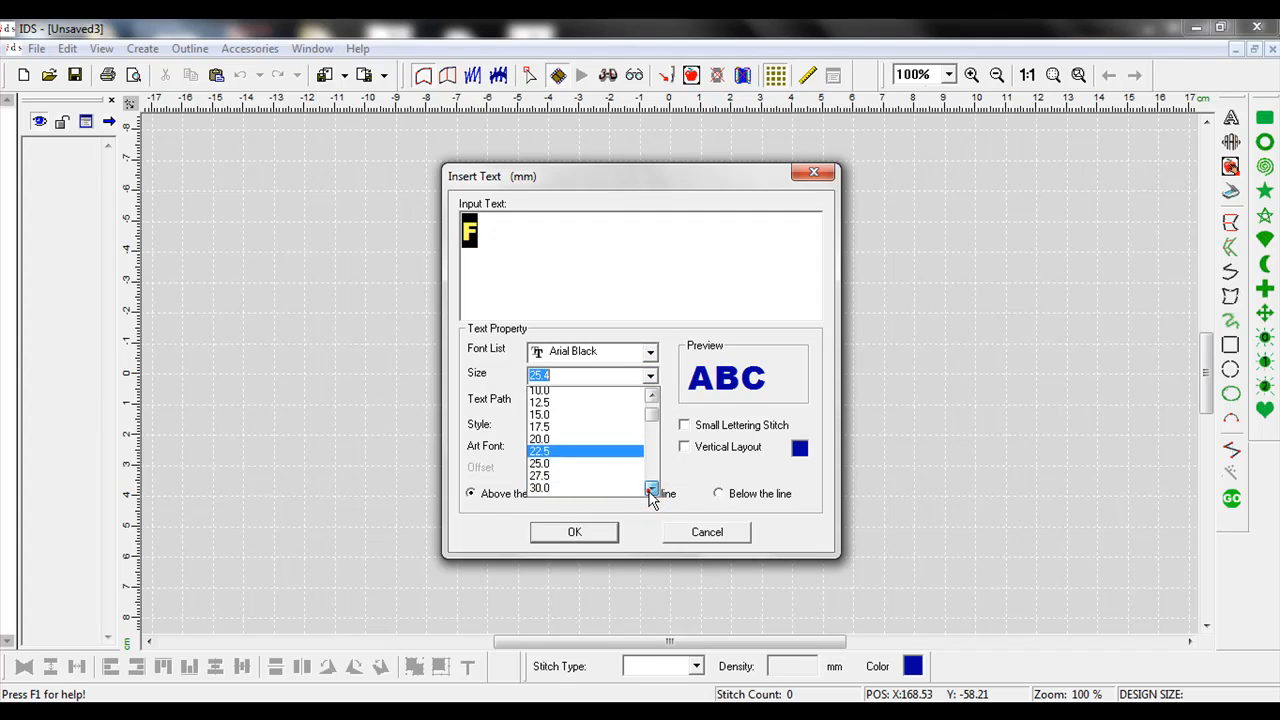
click(651, 489)
click(651, 489)
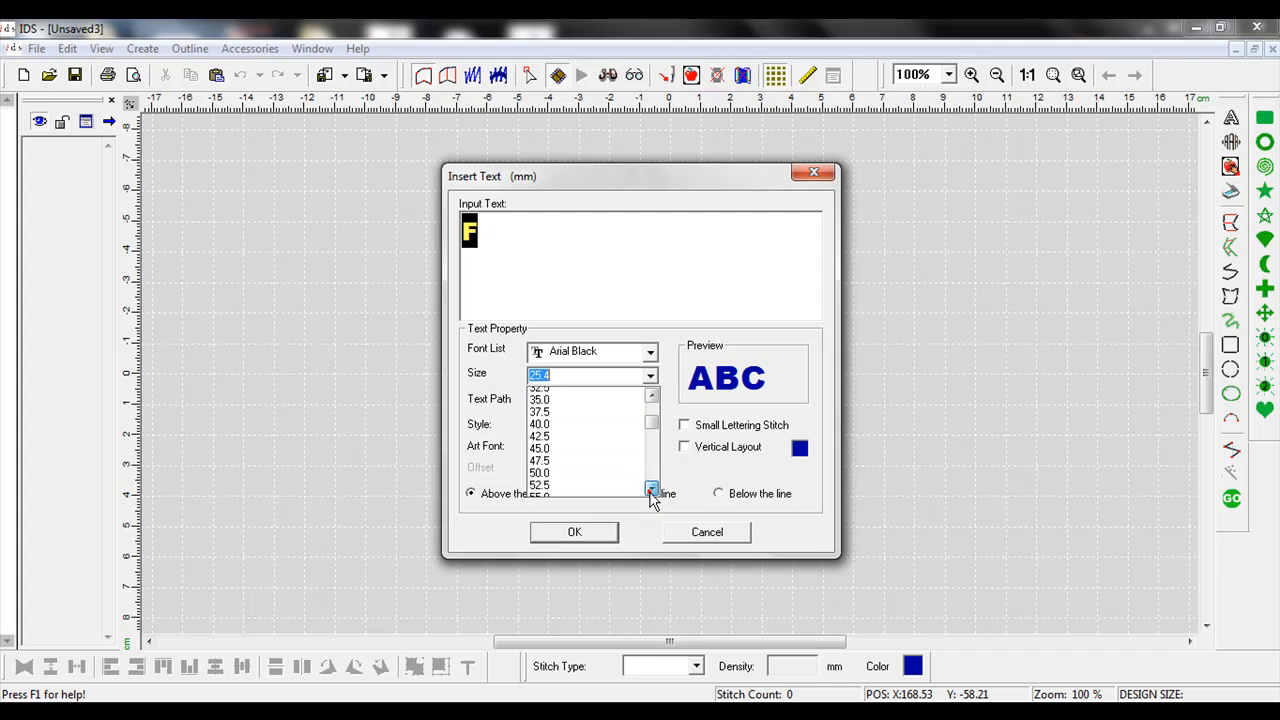
click(544, 447)
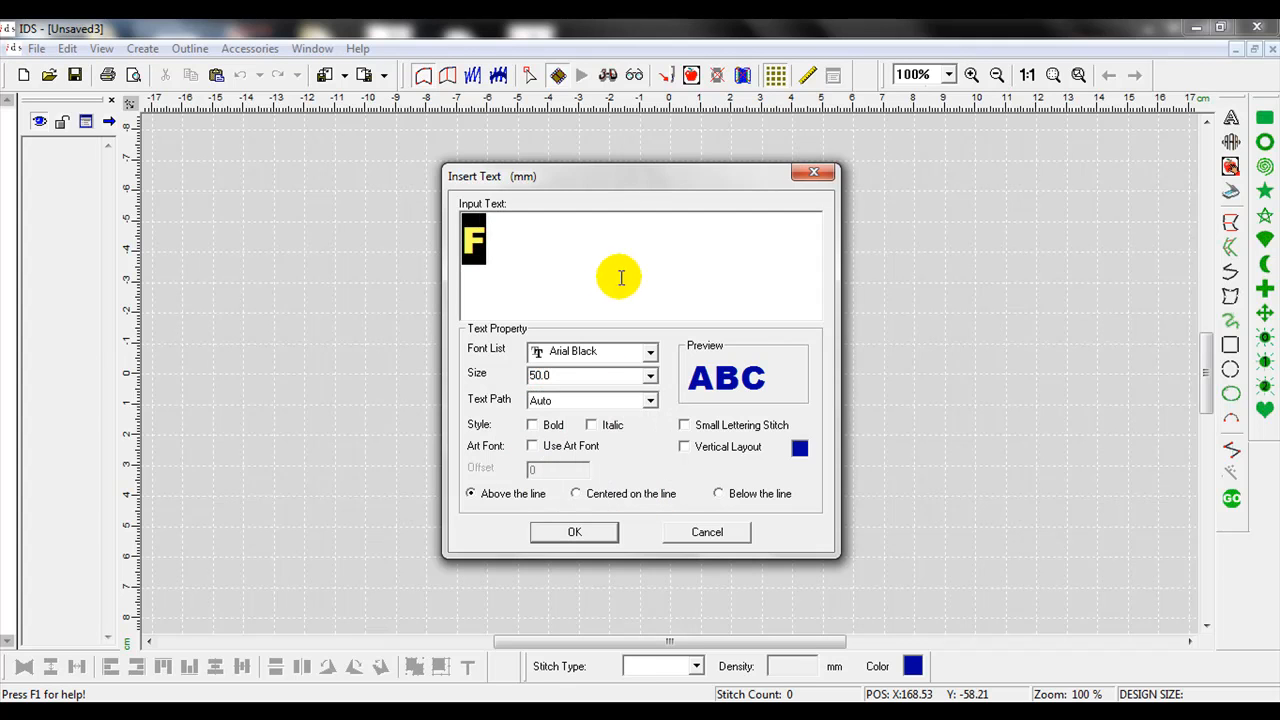
click(575, 533)
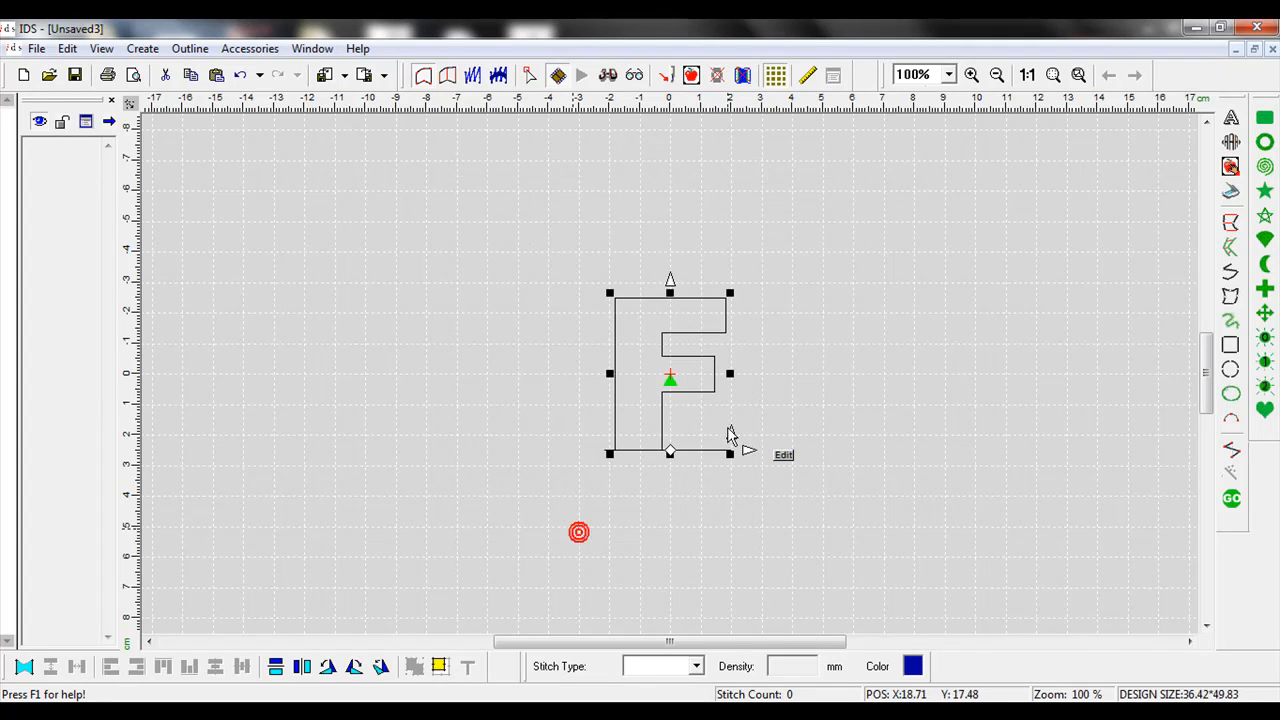
Generate stitches for the letter F outline
click(1229, 499)
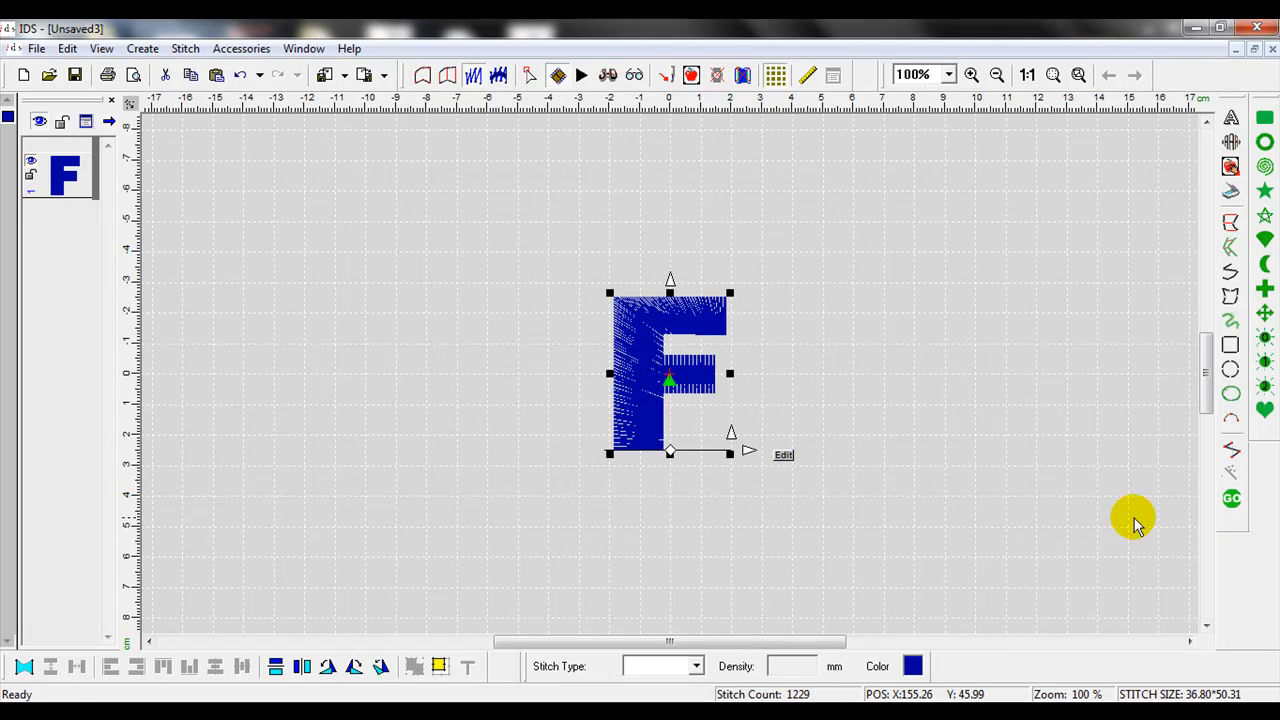
click(971, 75)
drag(567, 246, 731, 474)
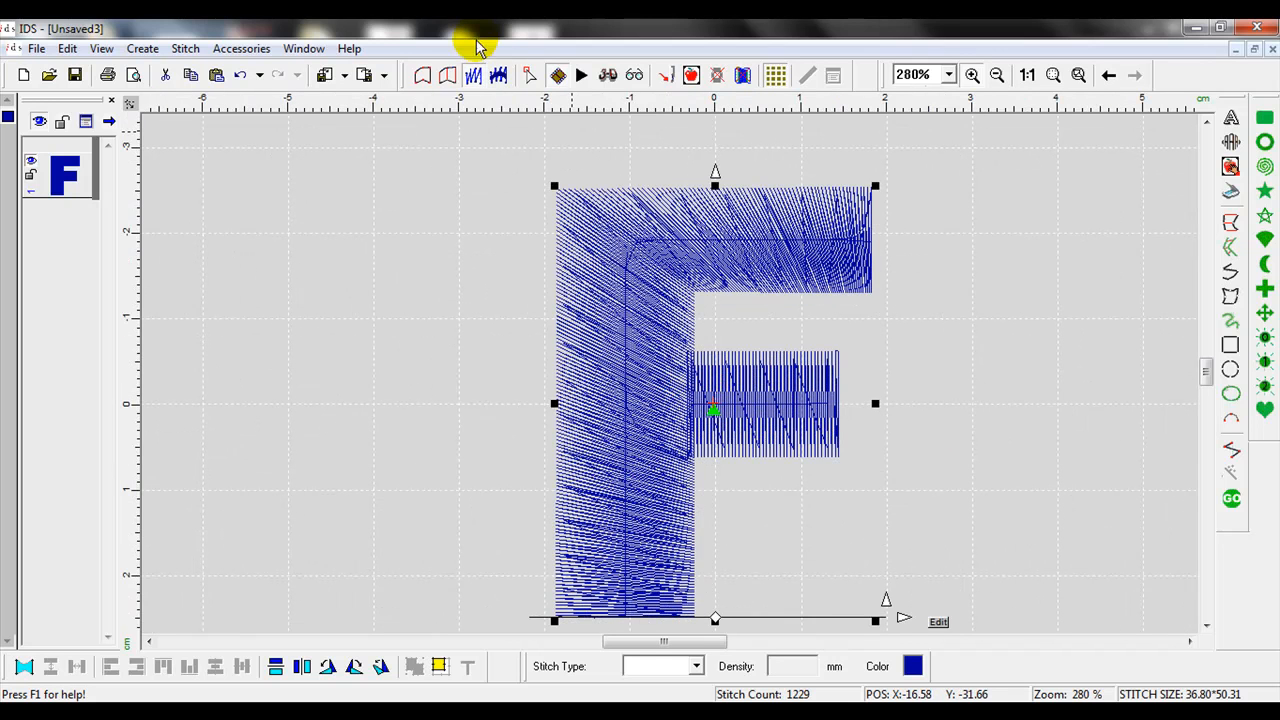
Turn off underlay for the letter F and set its satin density to 0.20
click(670, 347)
click(750, 258)
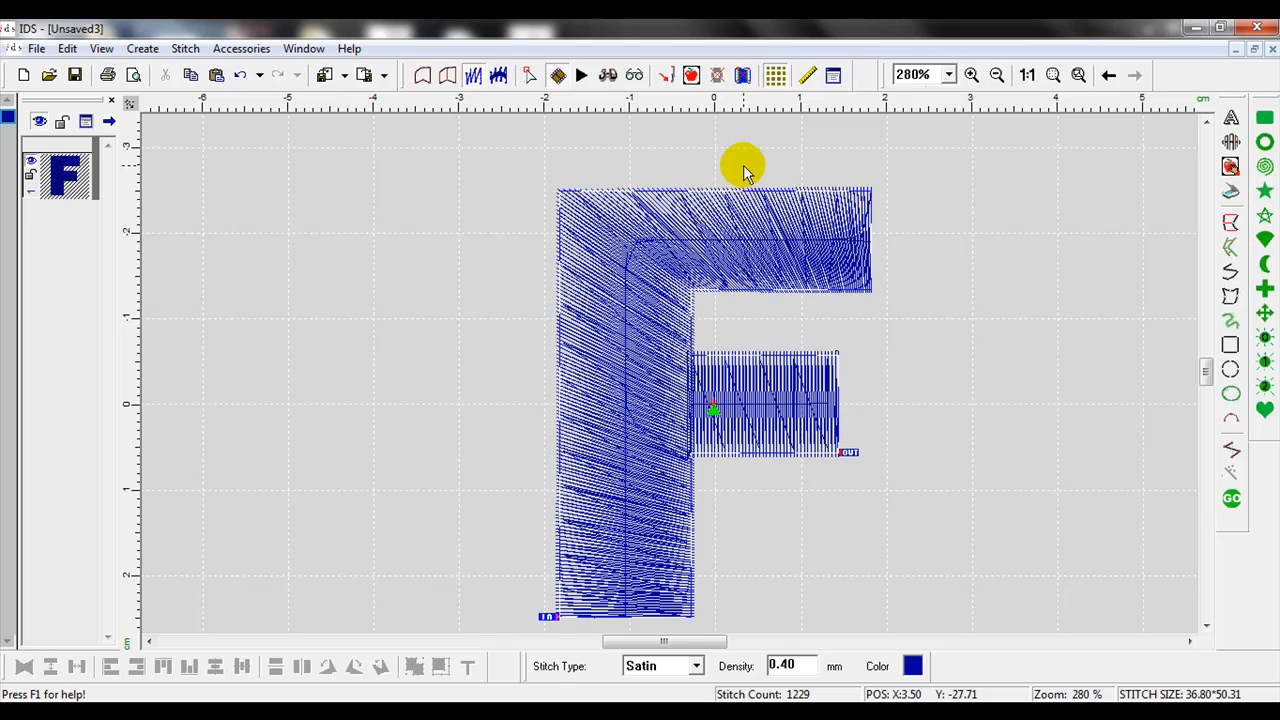
click(834, 78)
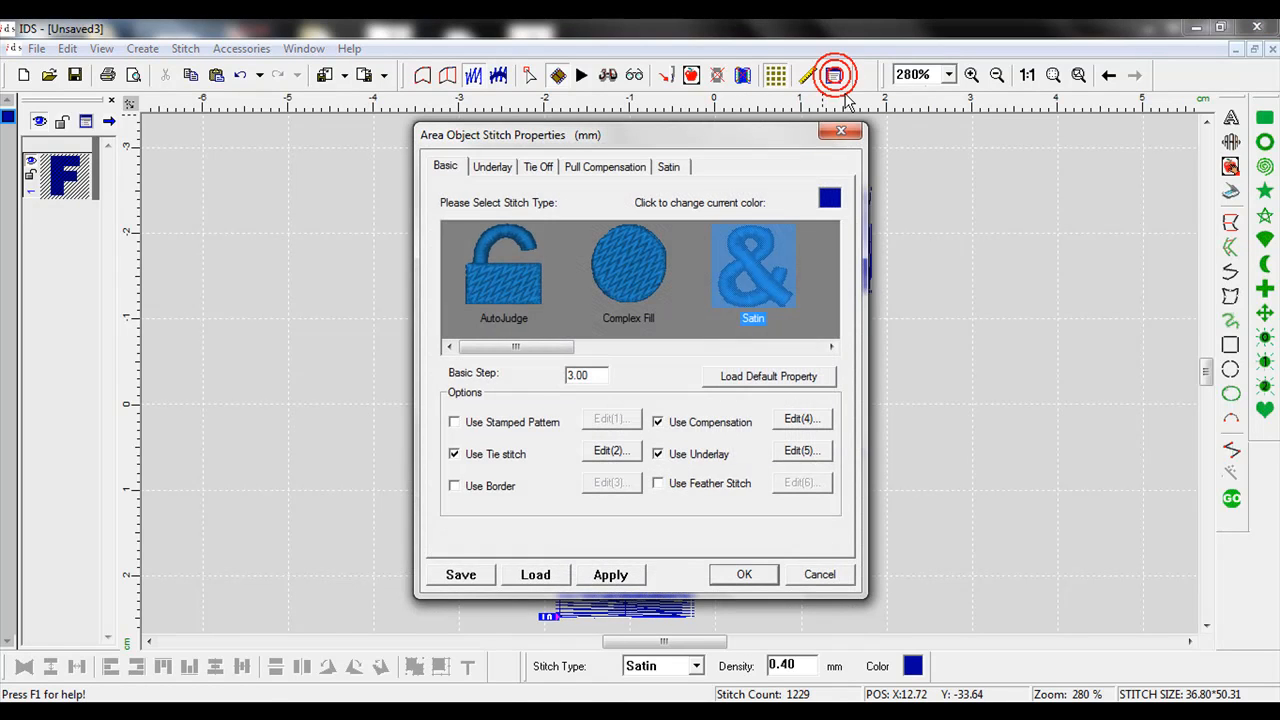
click(657, 455)
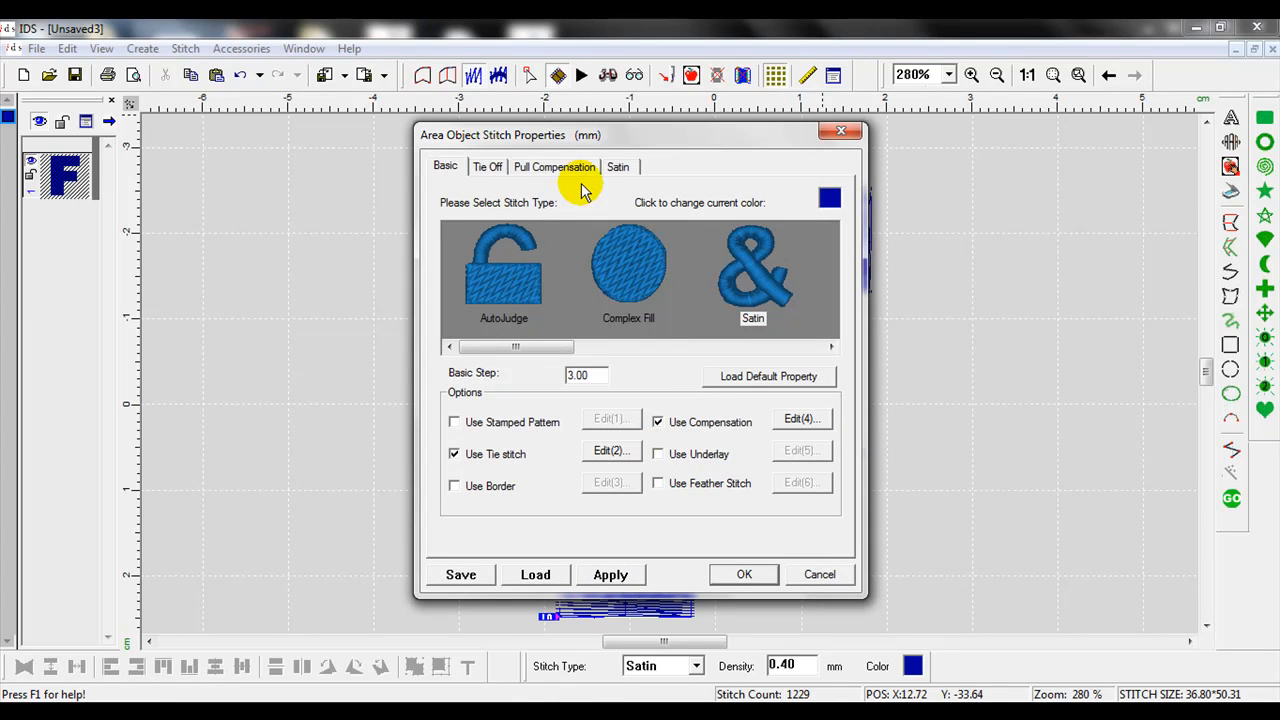
click(619, 168)
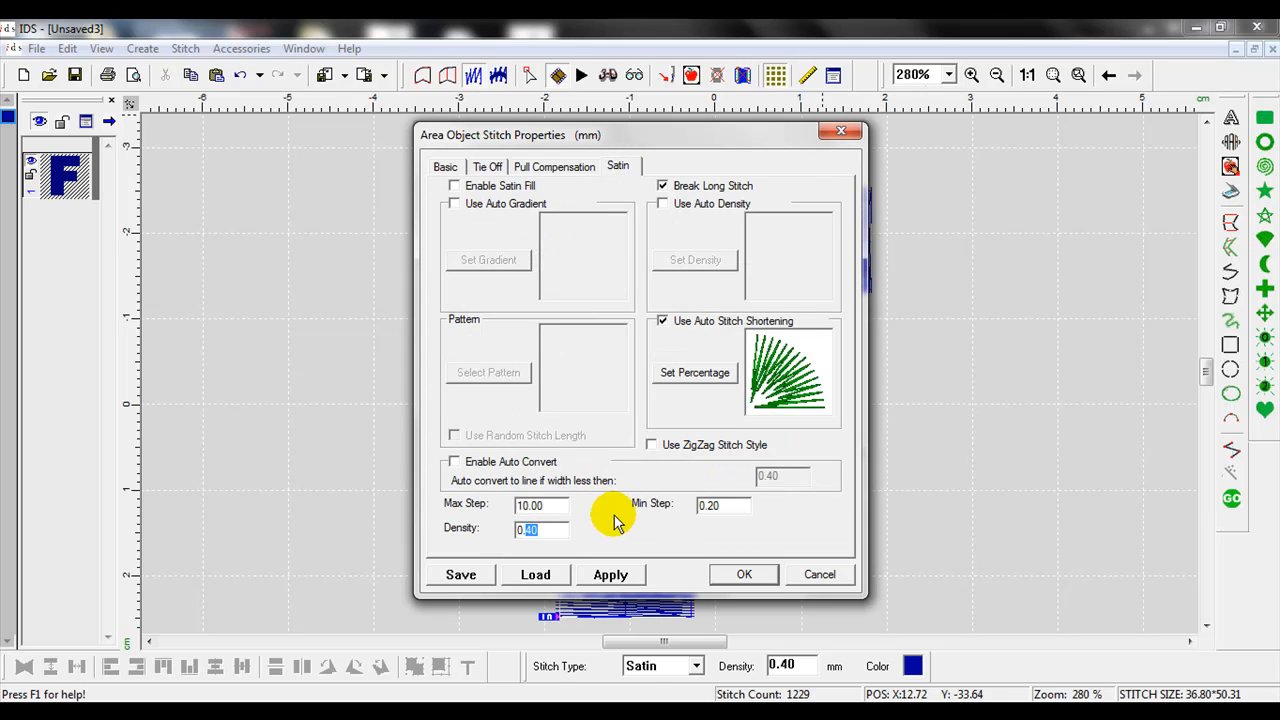
text(0)
drag(691, 137, 341, 103)
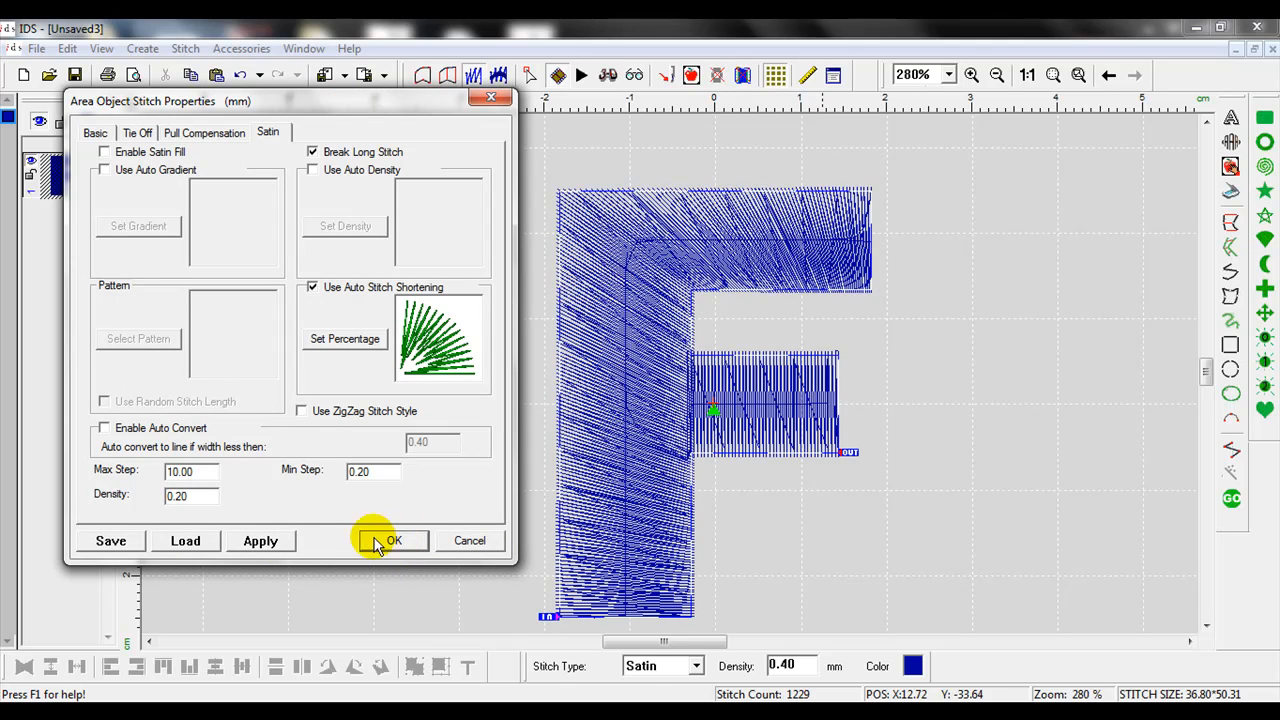
click(280, 540)
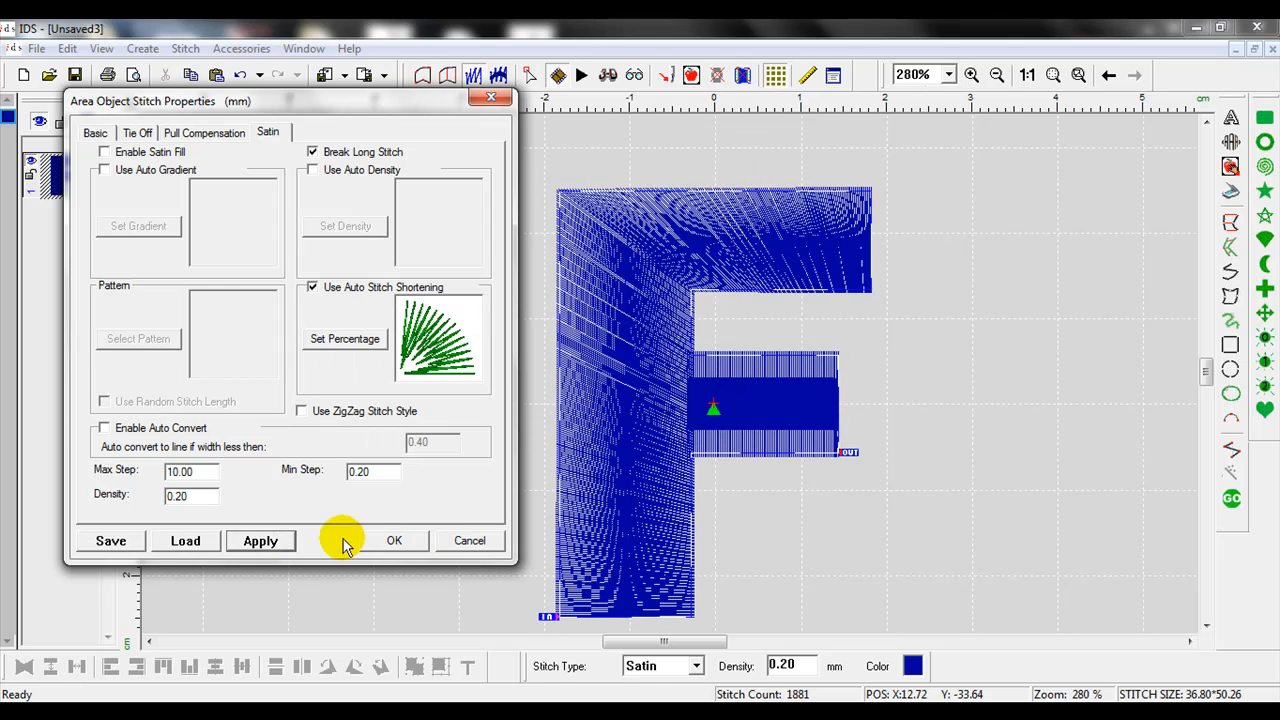
click(398, 540)
Divide the F outline with a straight line where the middle bar meets the stem
click(972, 75)
drag(506, 194, 782, 442)
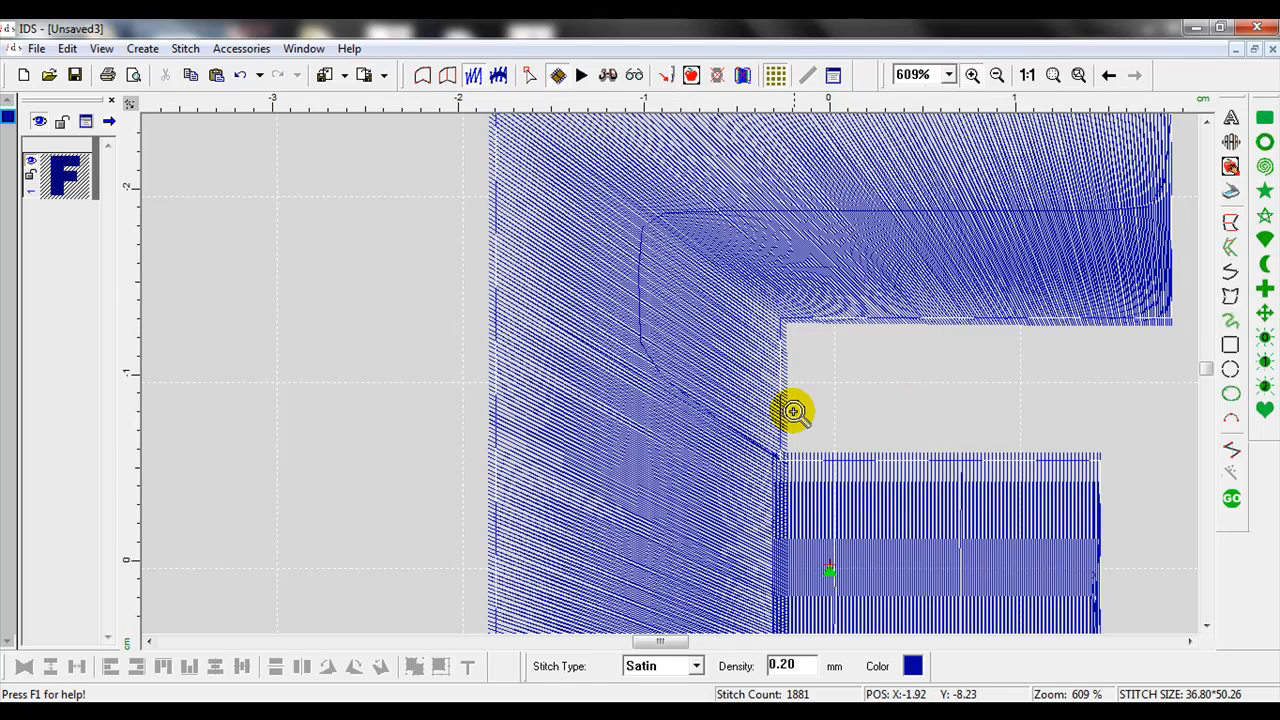
scroll(800, 412, down, 1)
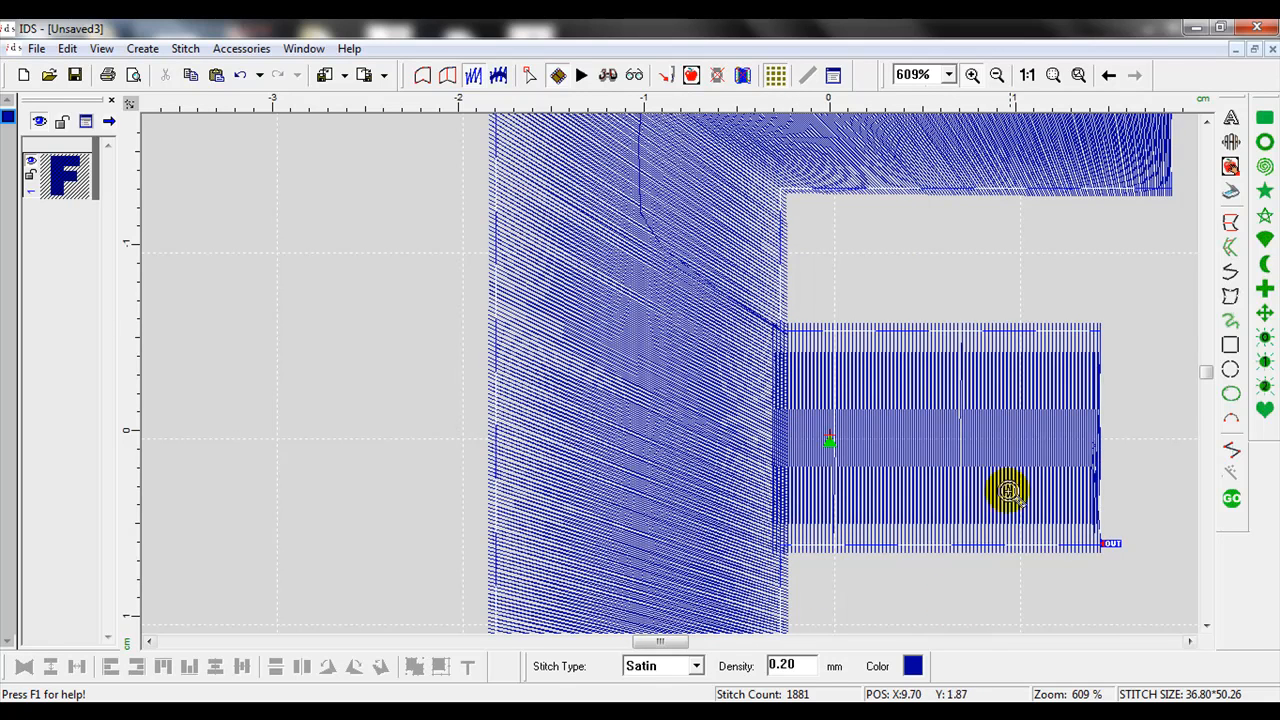
scroll(559, 198, up, 1)
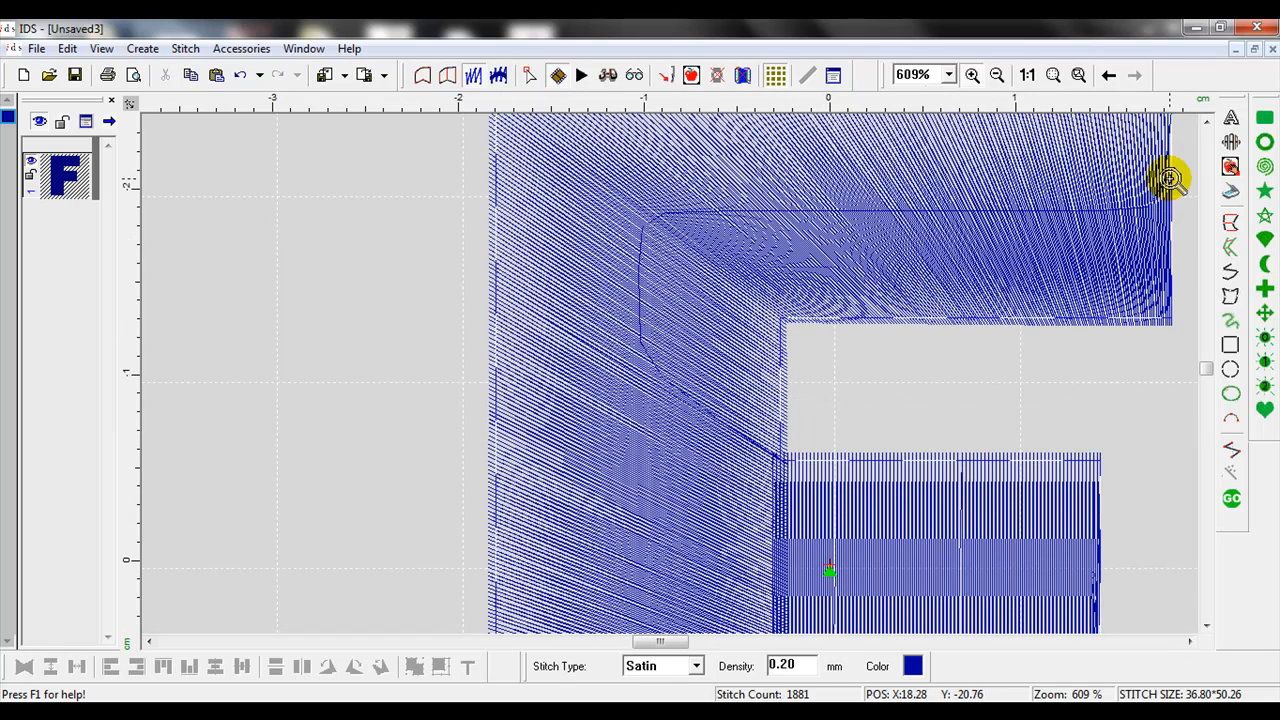
scroll(662, 375, down, 1)
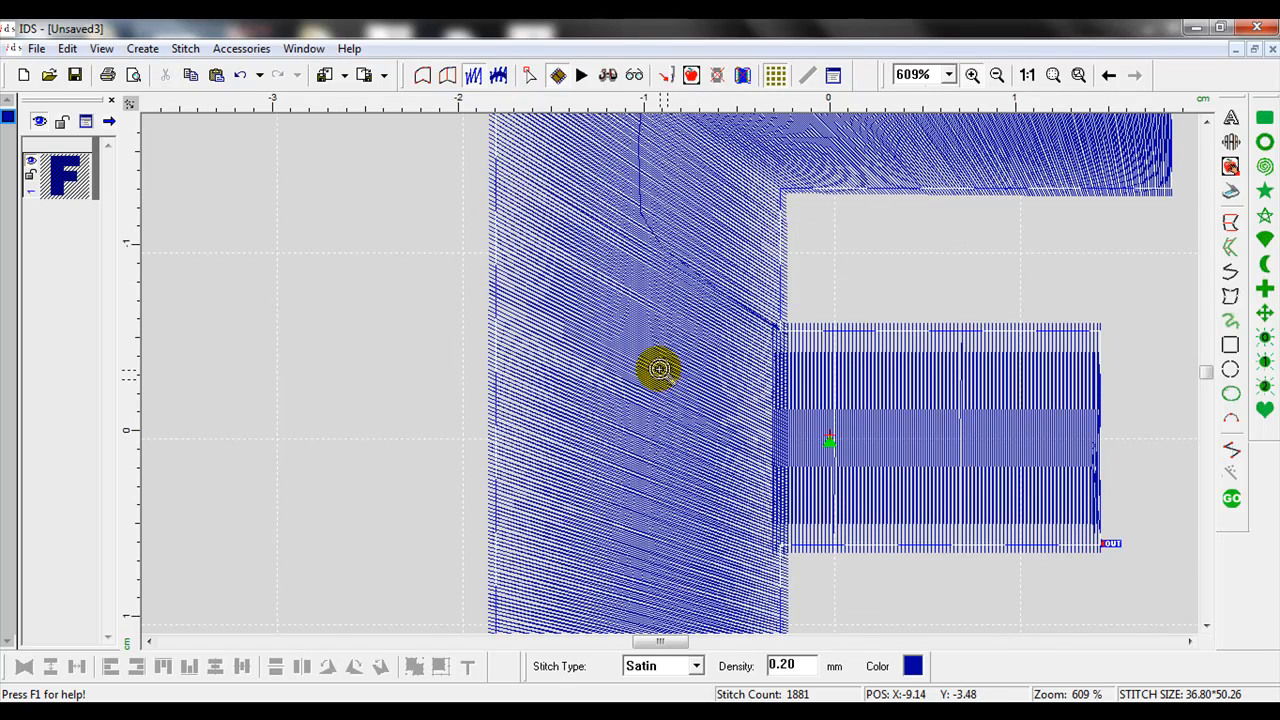
click(425, 76)
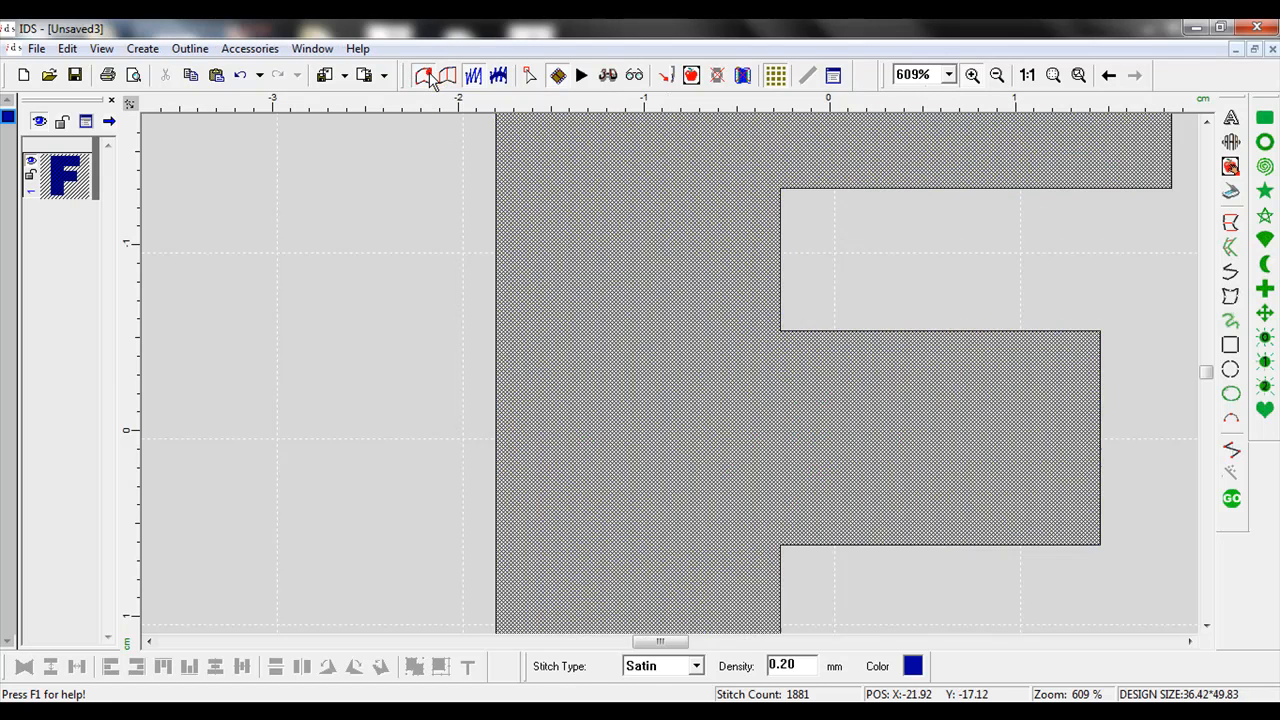
click(698, 338)
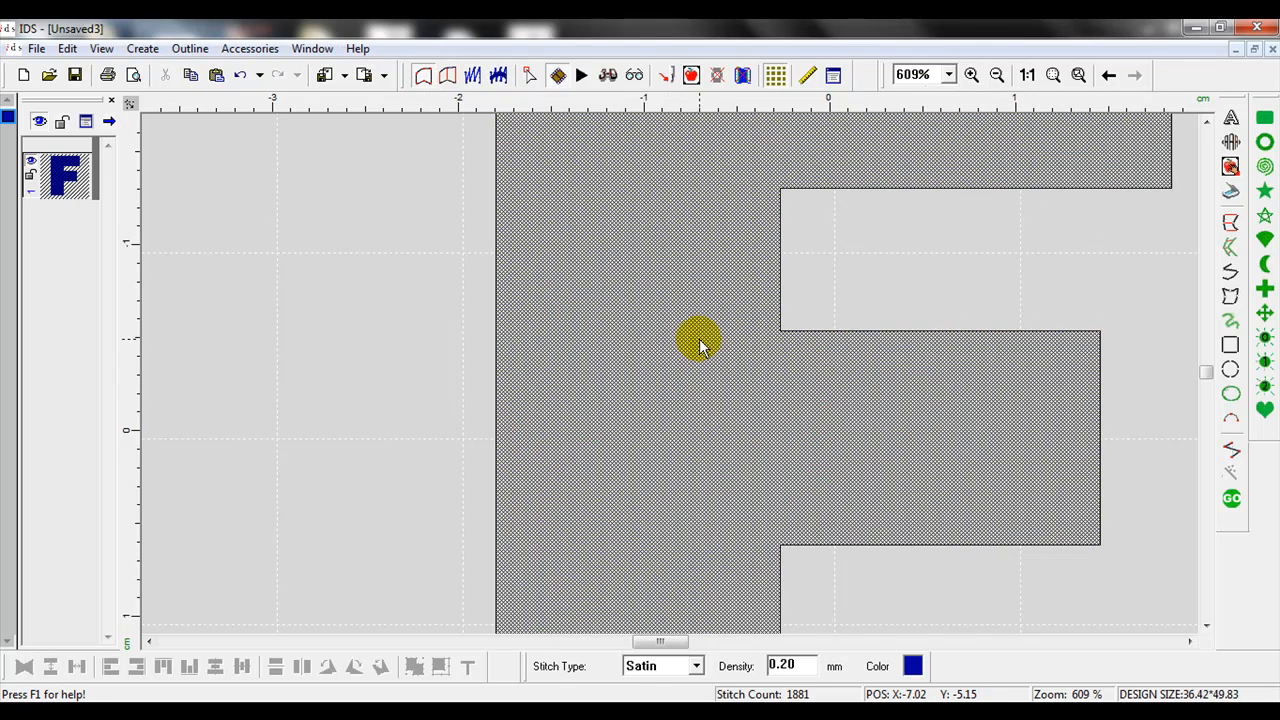
right_click(698, 345)
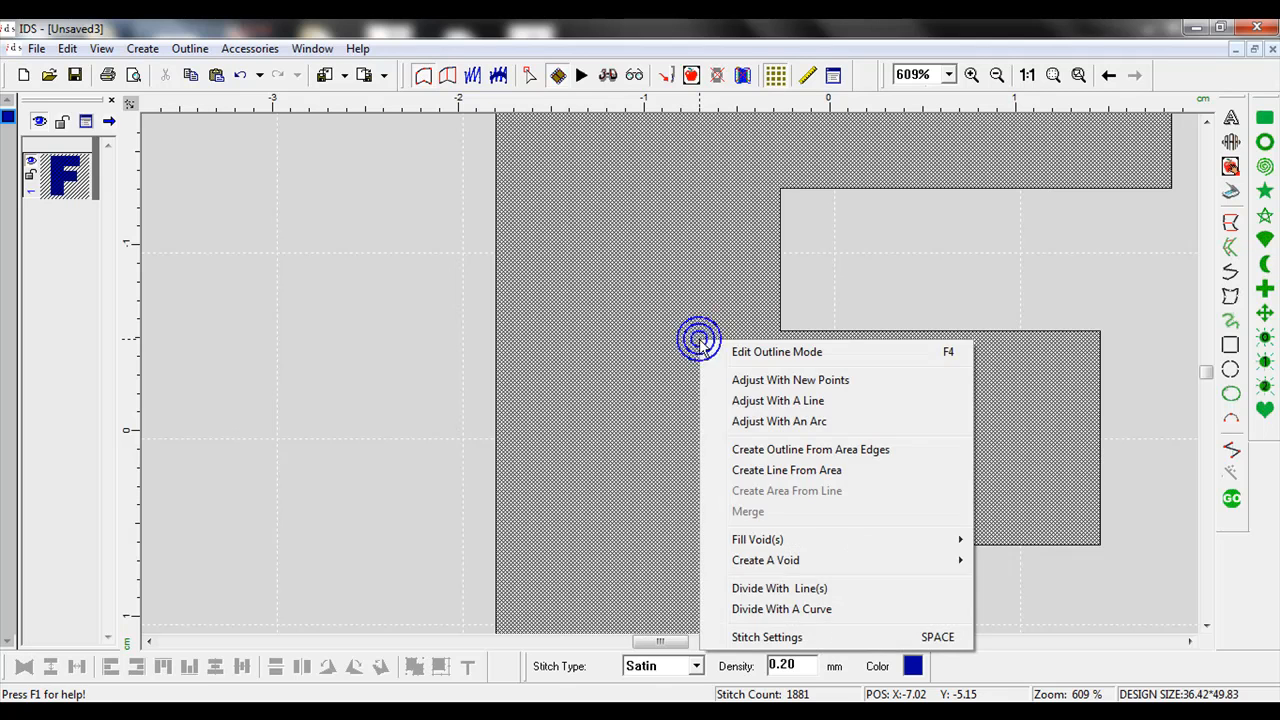
click(767, 587)
click(798, 287)
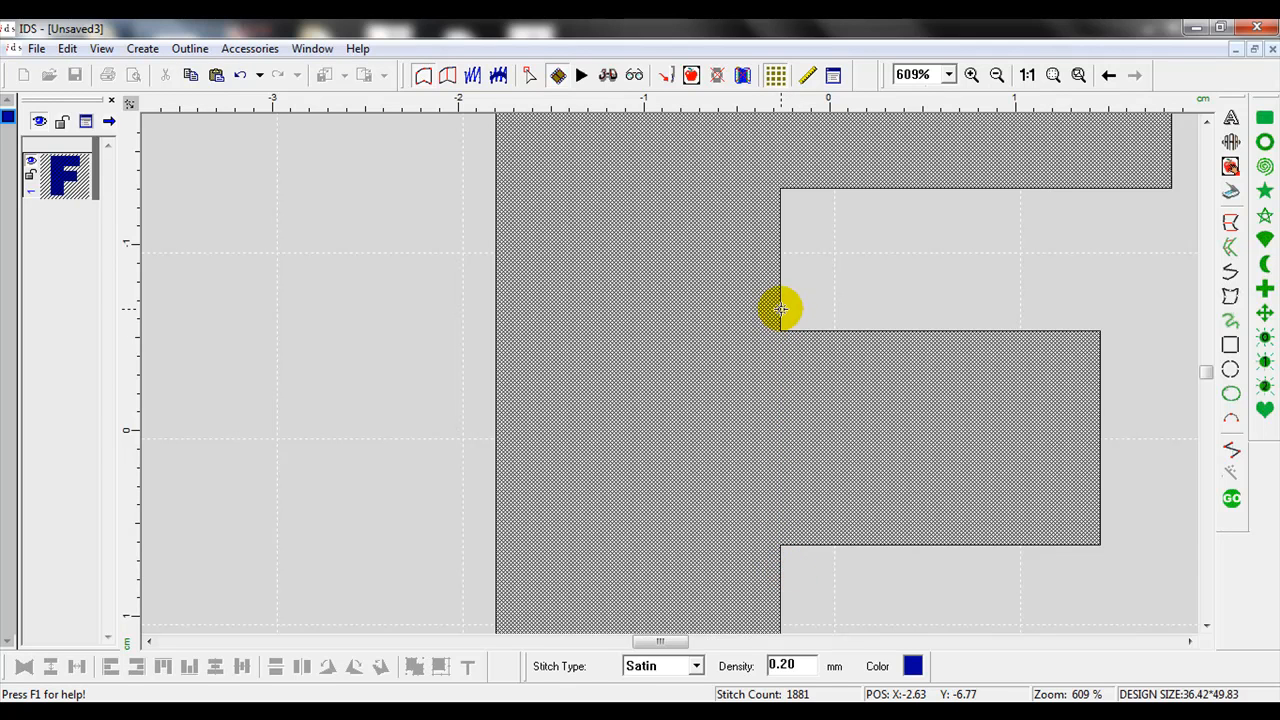
click(780, 568)
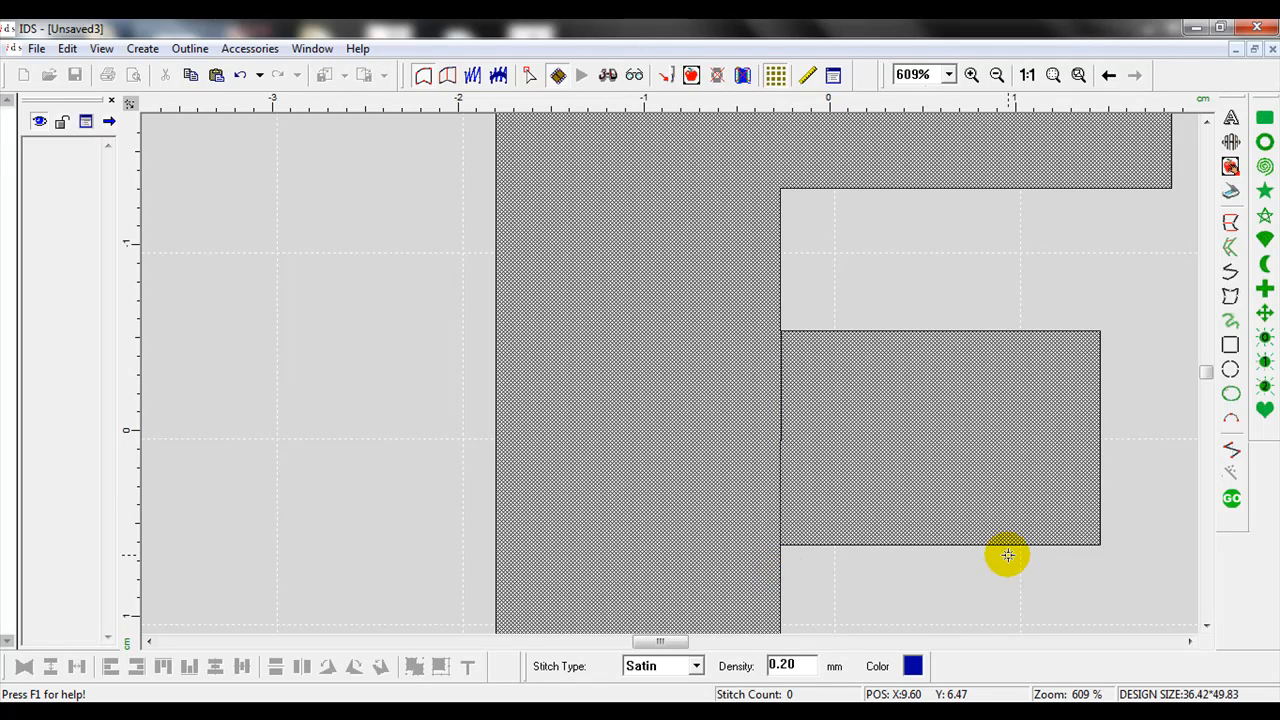
click(1146, 307)
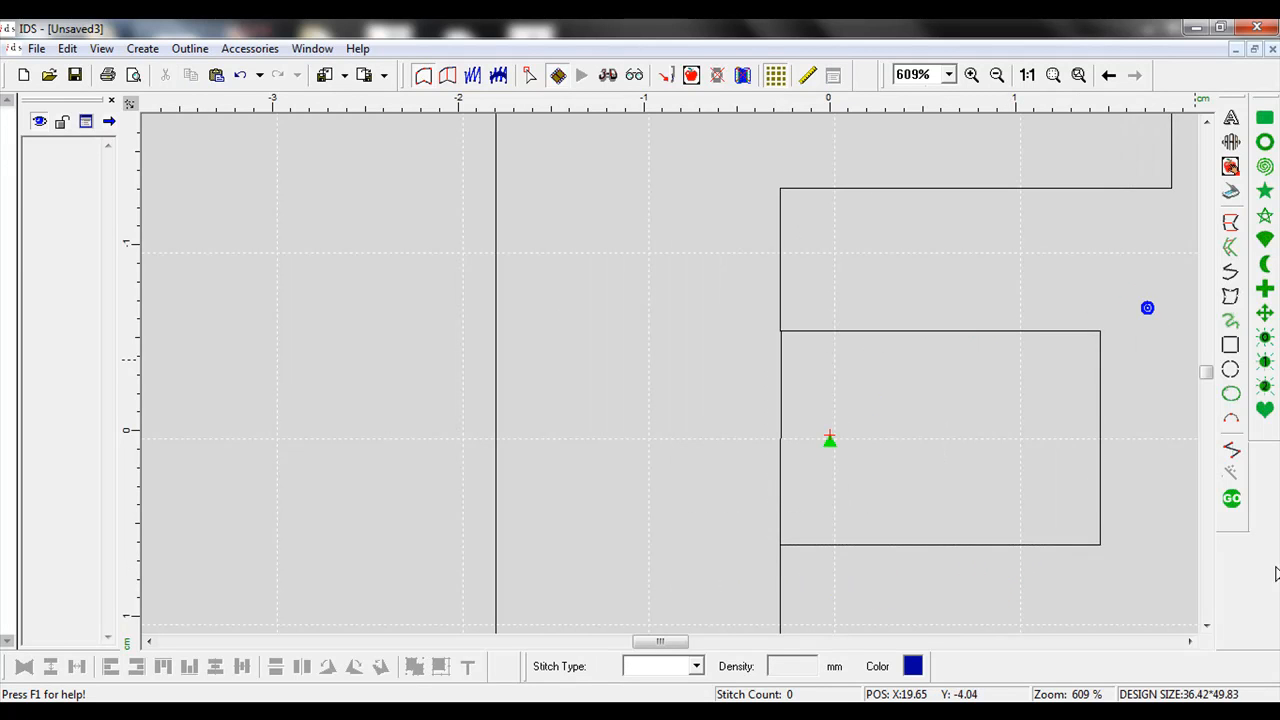
Generate stitches for the divided F and move the stem-and-top-bar piece's exit point to the end of the top bar
click(1231, 499)
click(923, 443)
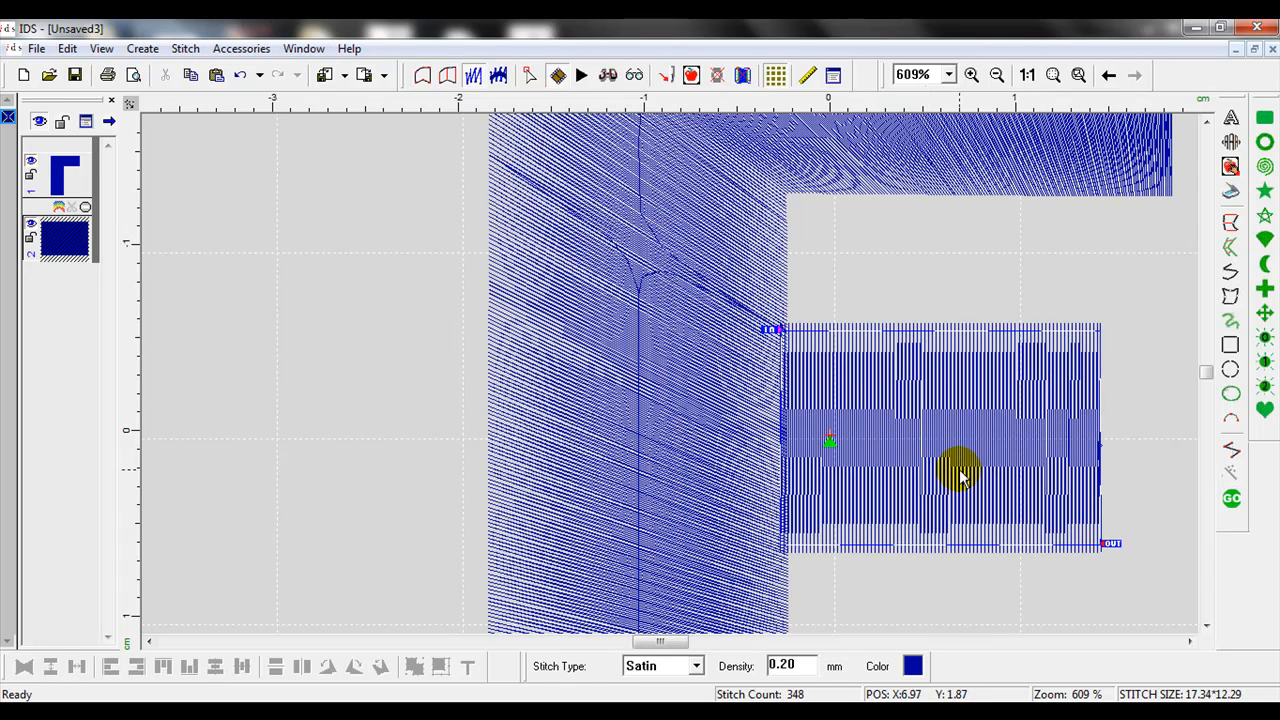
click(668, 352)
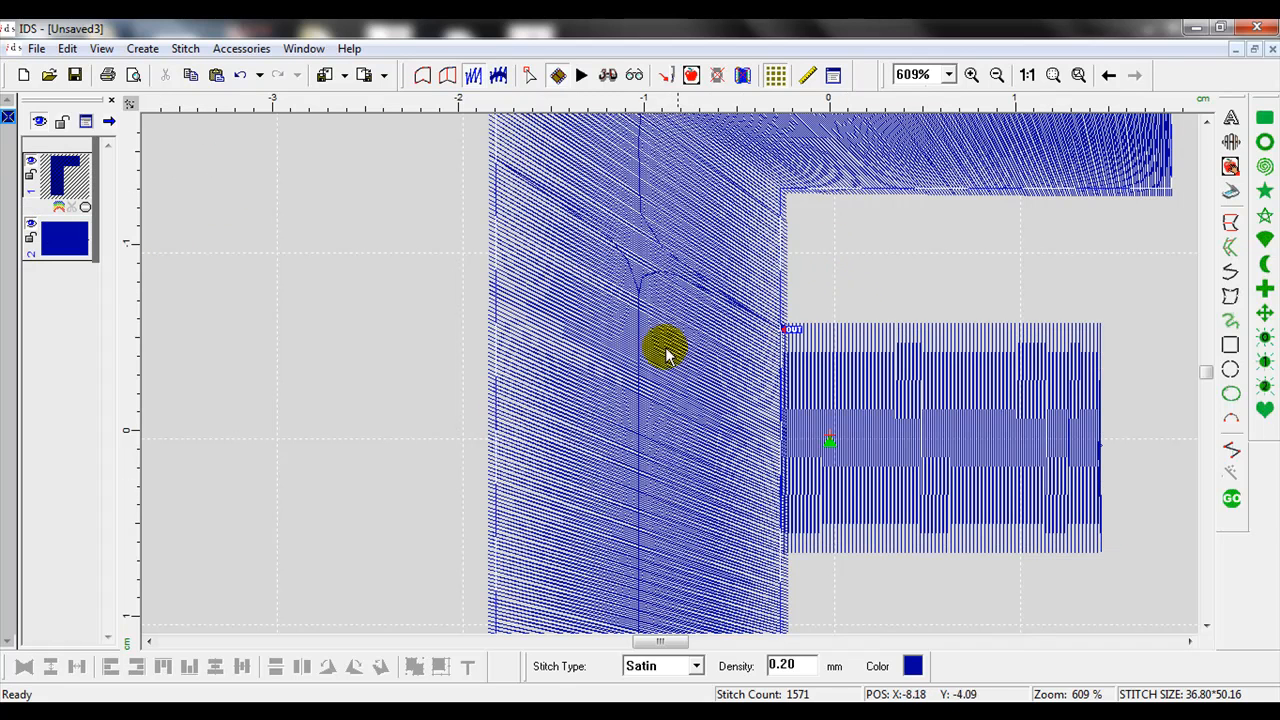
scroll(1205, 362, up, 3)
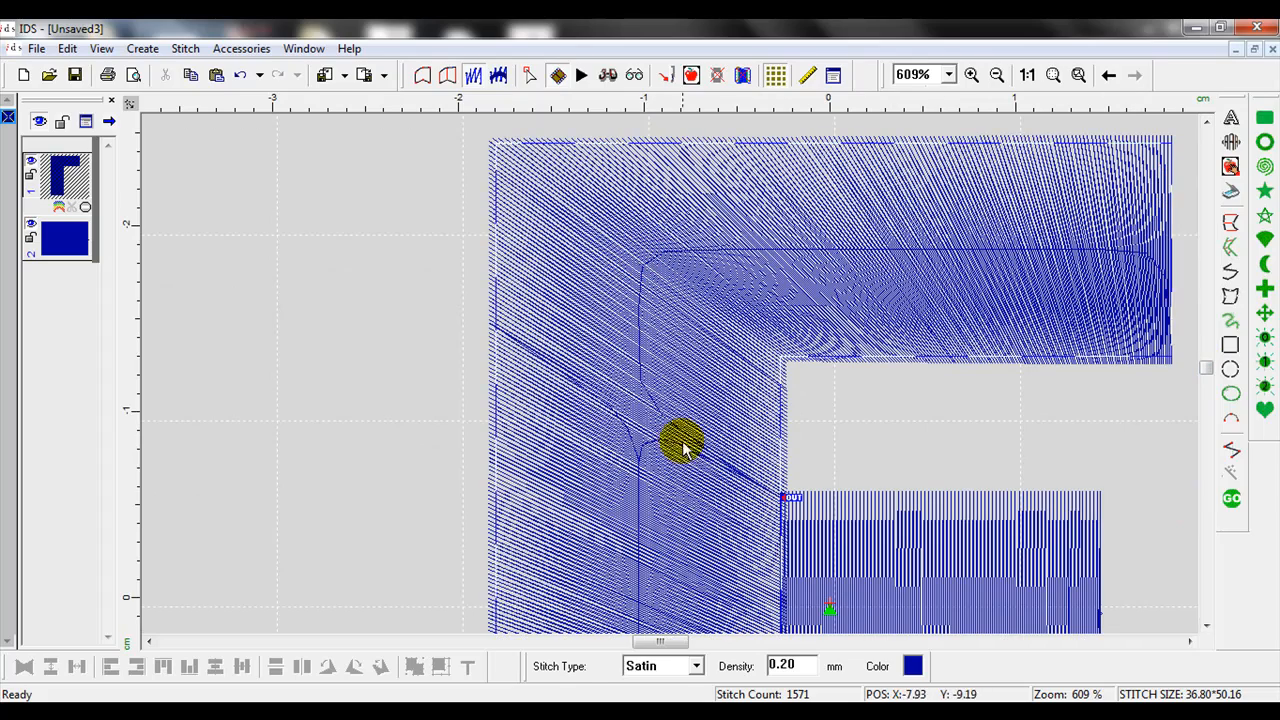
mouse_move(1204, 367)
mouse_down()
mouse_move(1204, 387)
mouse_move(1205, 368)
mouse_up()
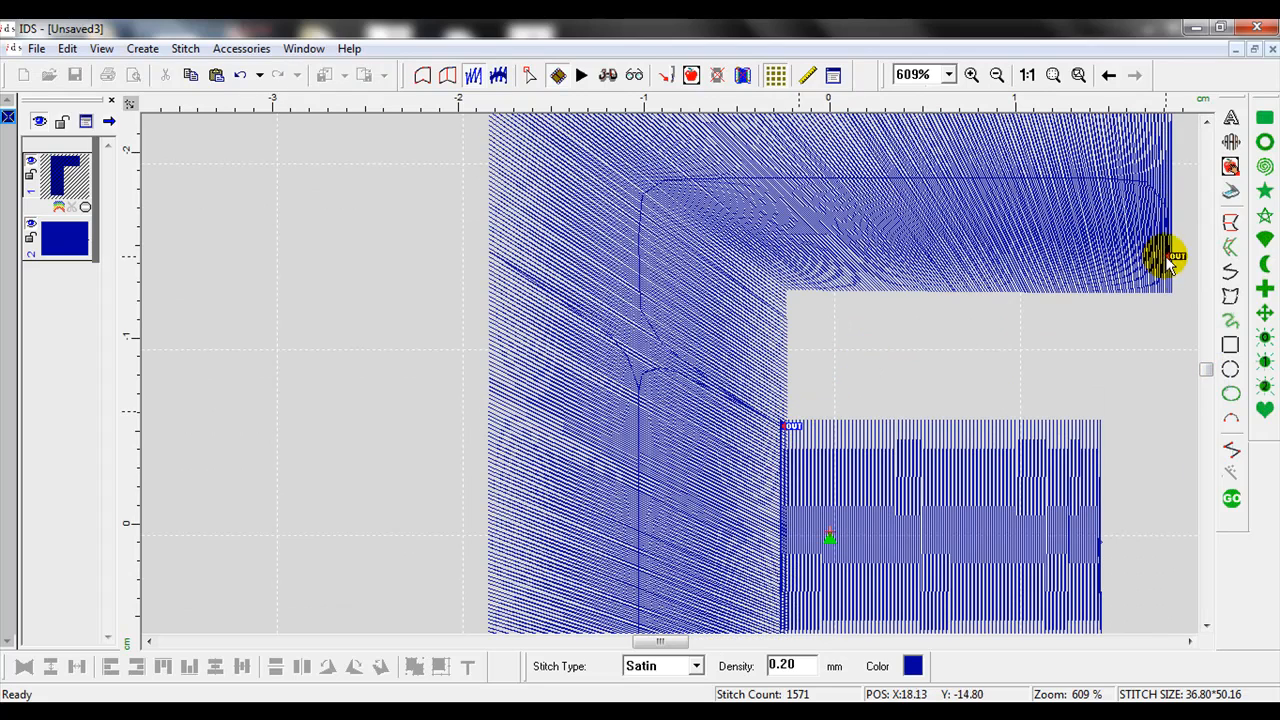
mouse_move(1207, 369)
mouse_down()
mouse_move(1207, 385)
mouse_move(1208, 373)
mouse_up()
scroll(1208, 373, down, 2)
click(1231, 497)
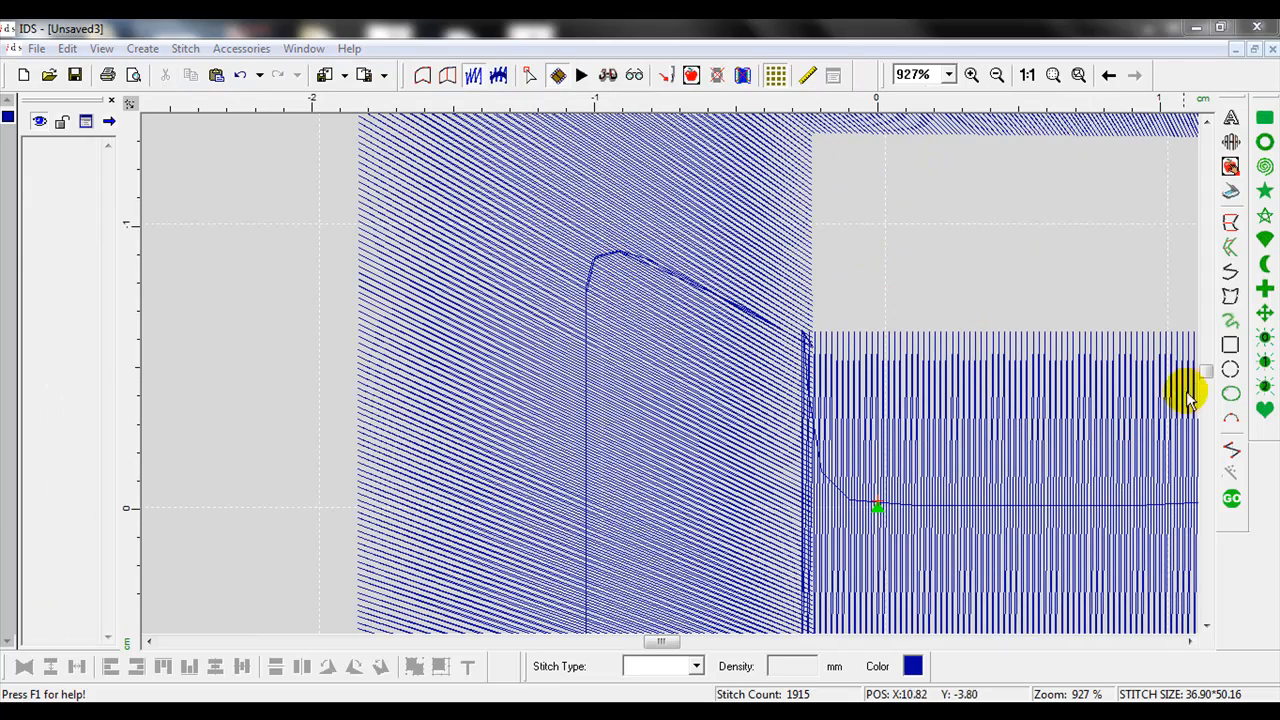
Delete the extra outline points on the stem-and-top-bar piece at the two corners where the middle bar meets the stem
mouse_move(1205, 374)
mouse_down()
mouse_move(1207, 385)
mouse_move(1207, 372)
mouse_up()
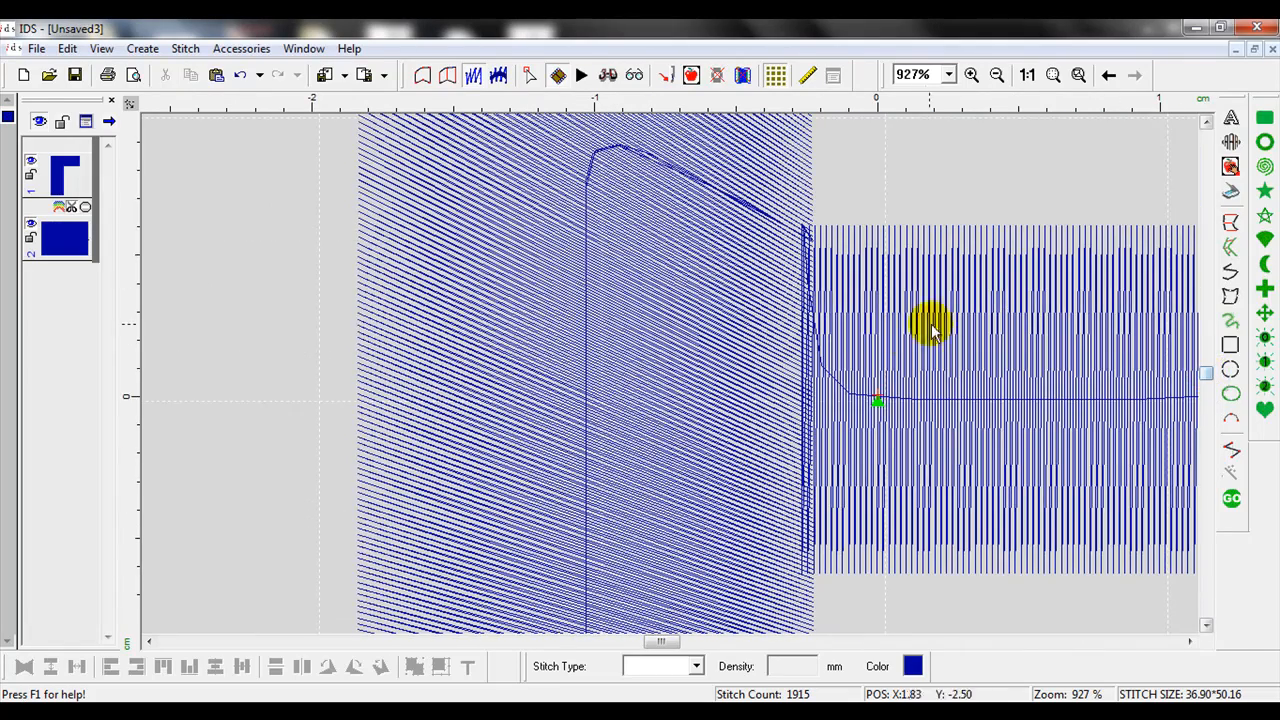
click(689, 262)
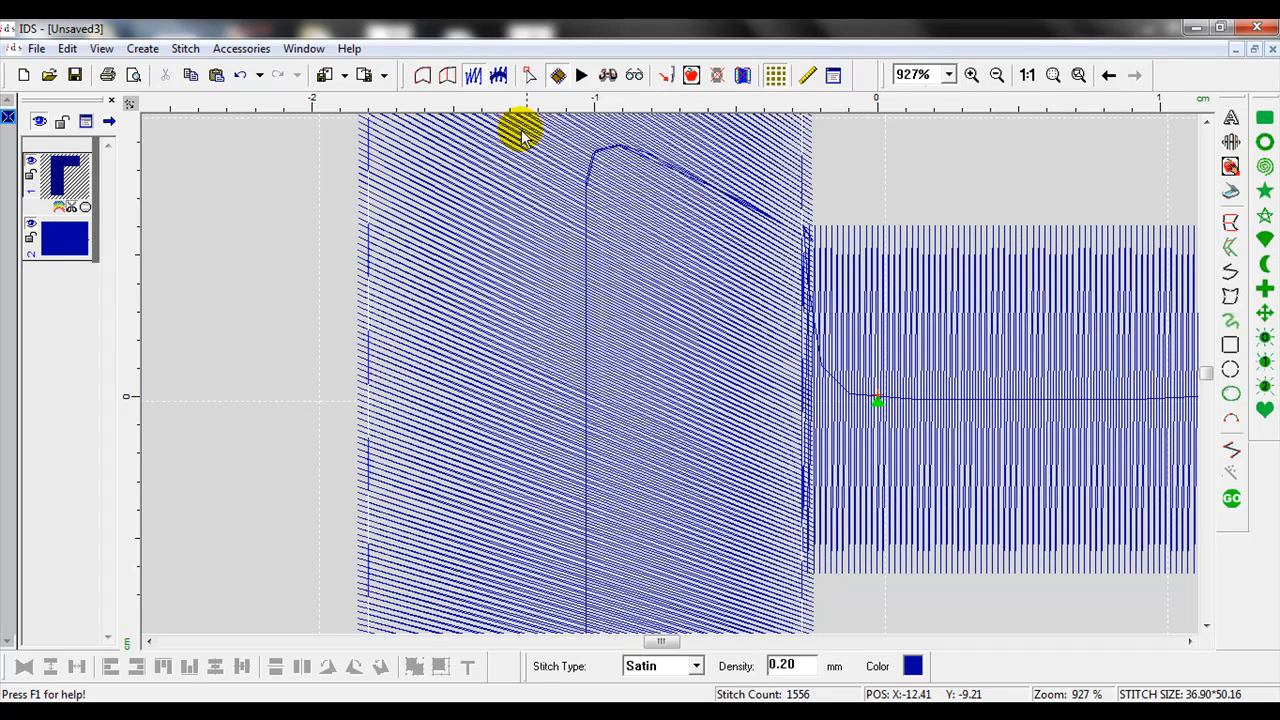
click(449, 77)
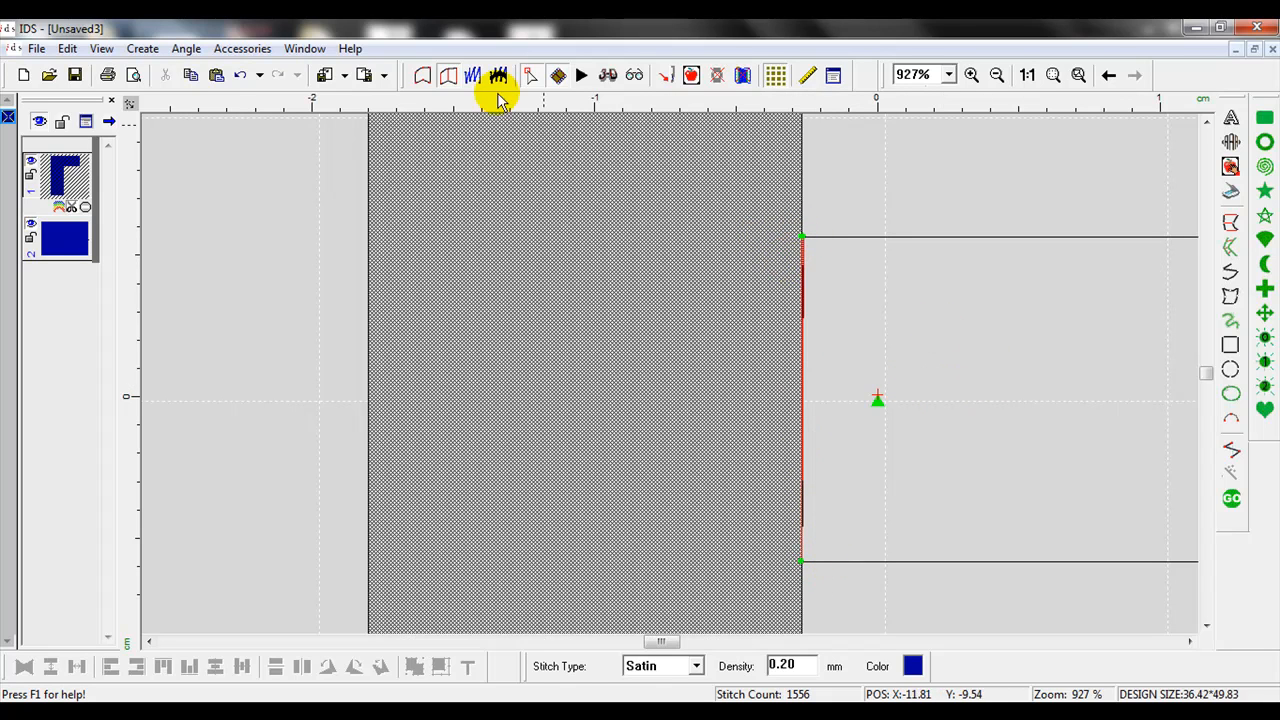
click(423, 79)
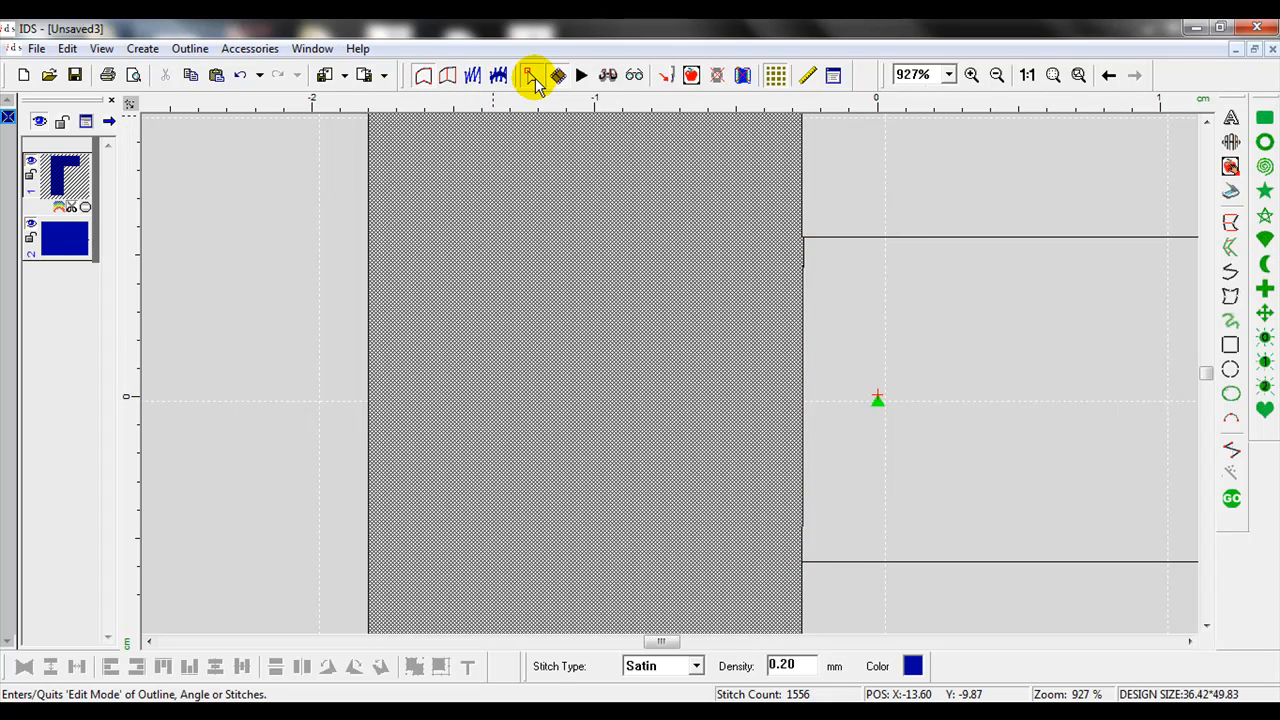
click(531, 77)
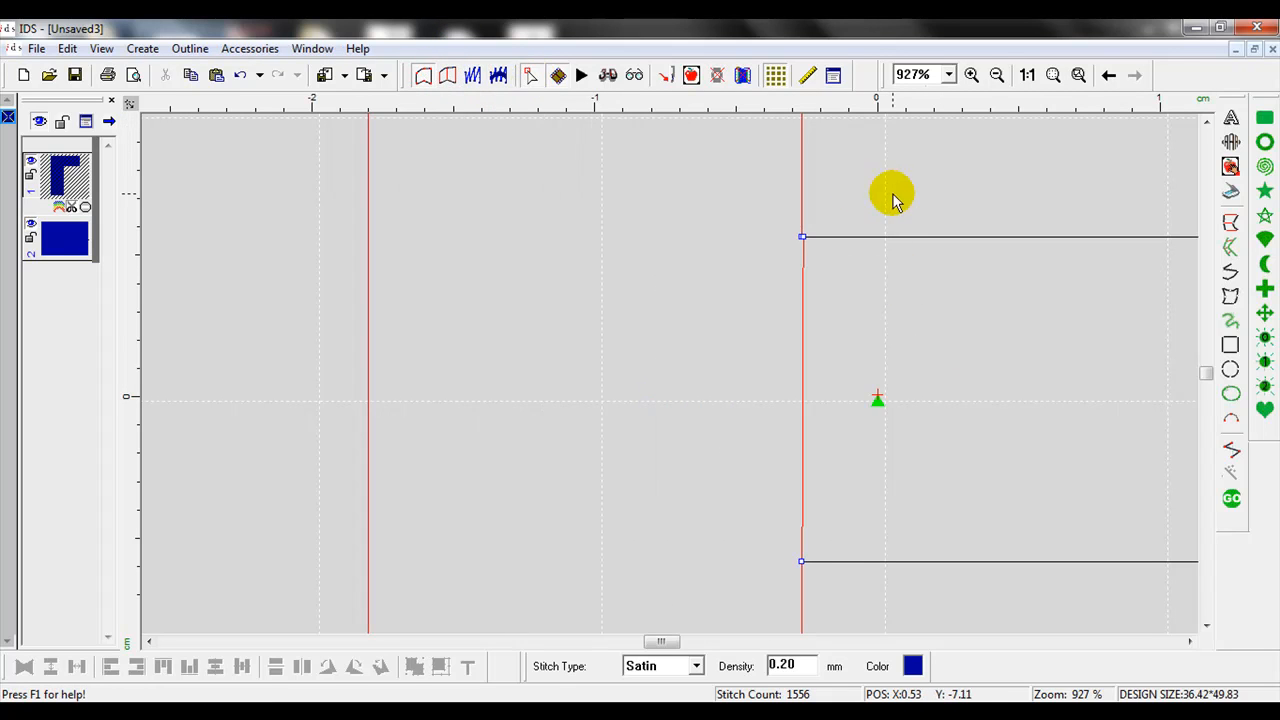
right_click(801, 240)
click(814, 251)
right_click(802, 240)
click(831, 252)
right_click(806, 565)
click(820, 573)
right_click(795, 566)
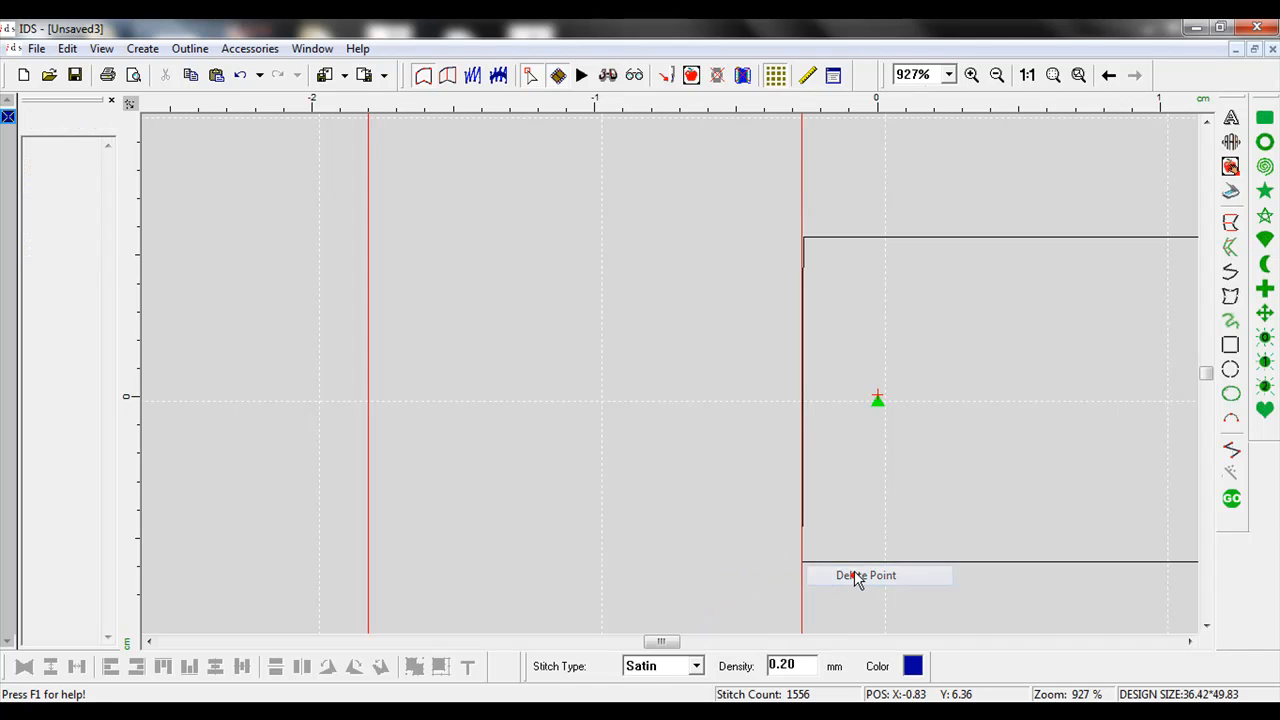
click(830, 573)
key(F4)
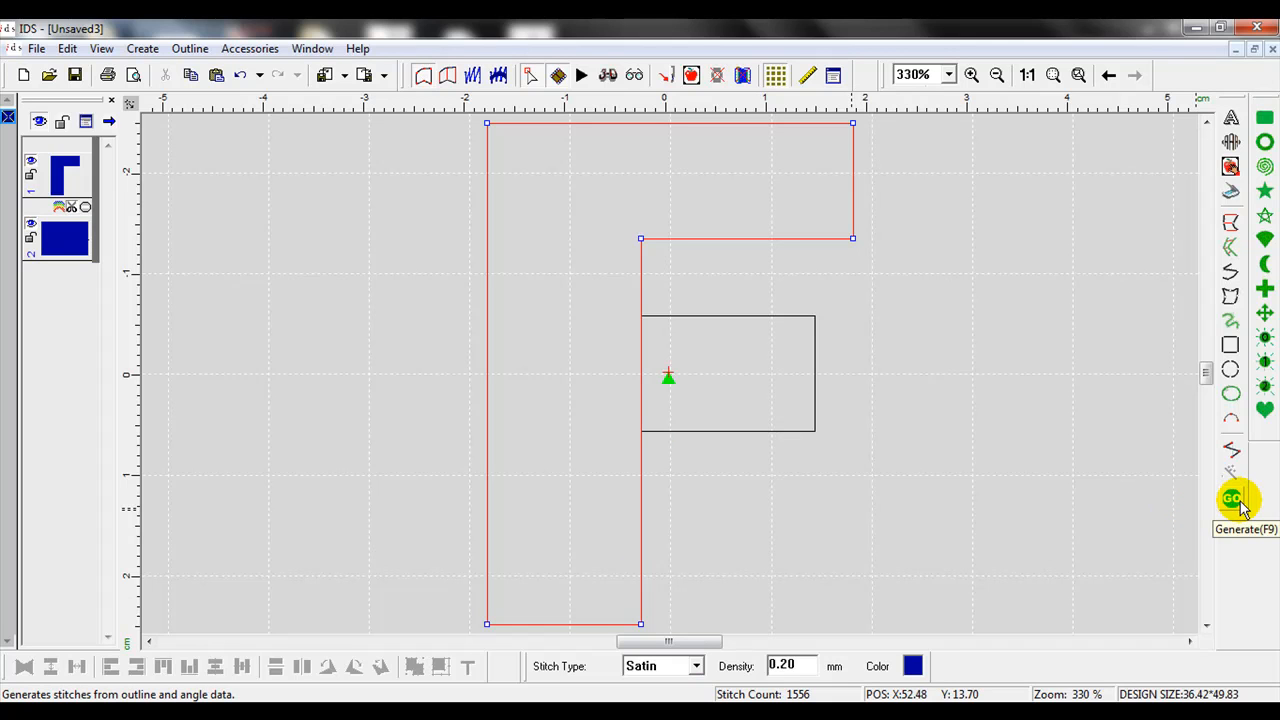
Regenerate the stem-and-top-bar piece's stitches by changing its stitch type to Complex Fill and back to Satin
click(697, 666)
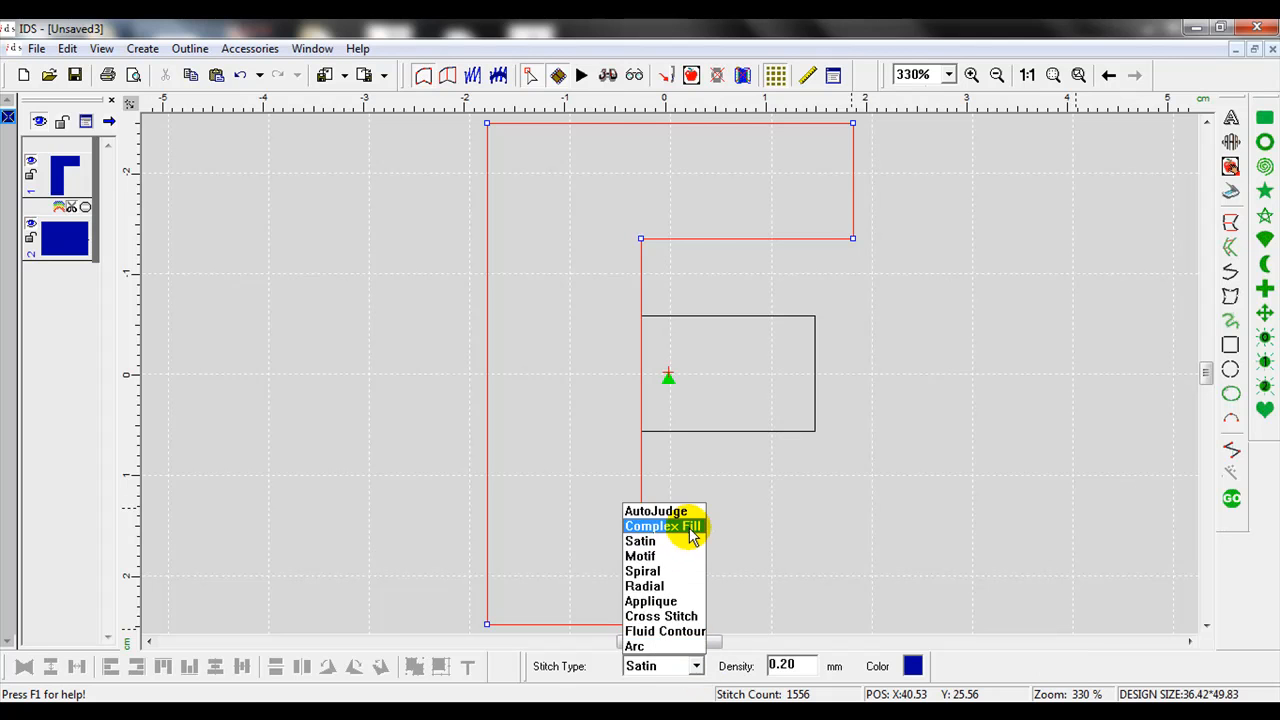
click(690, 526)
click(697, 666)
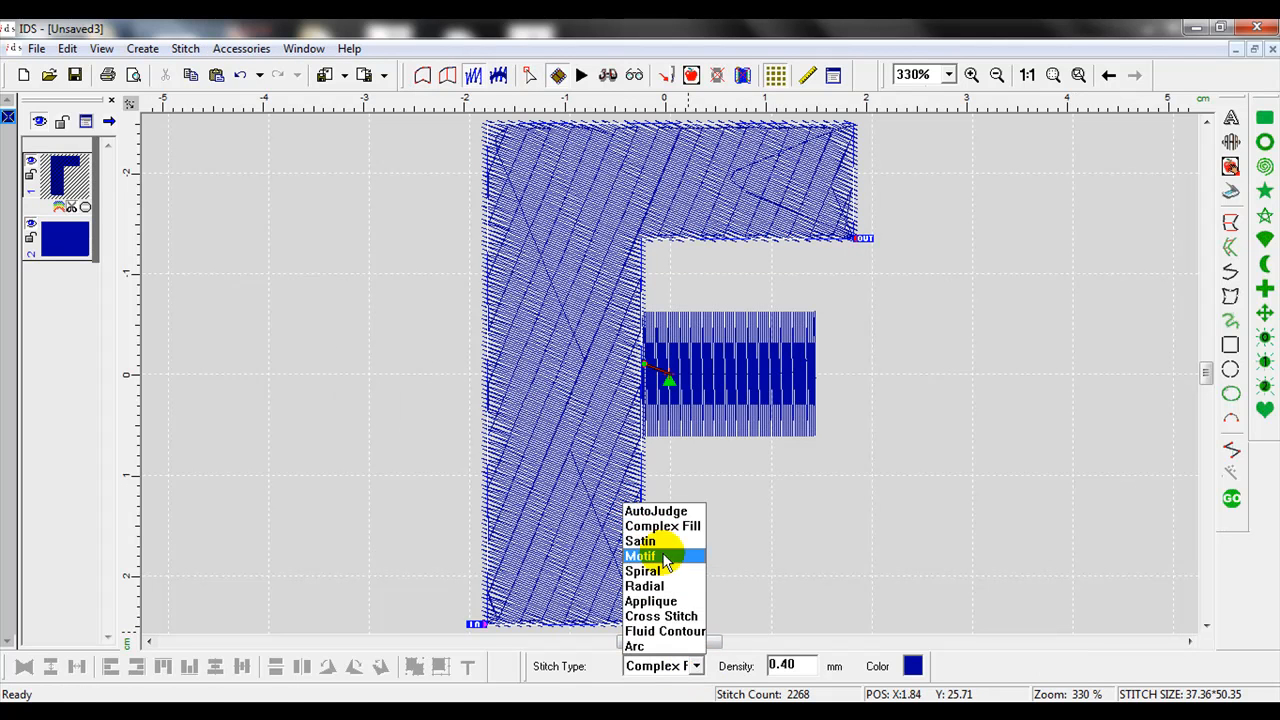
click(664, 544)
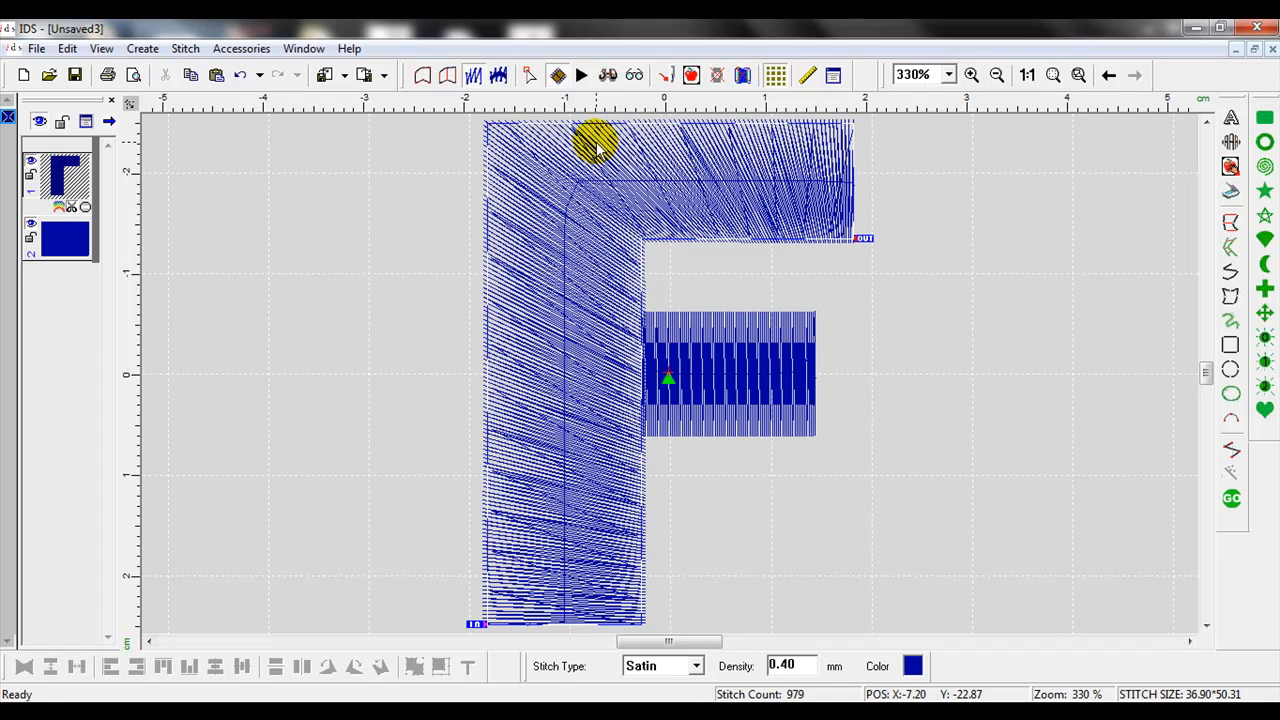
Turn off underlay for the stem-and-top-bar piece and set its satin density to 0.2 mm
click(833, 76)
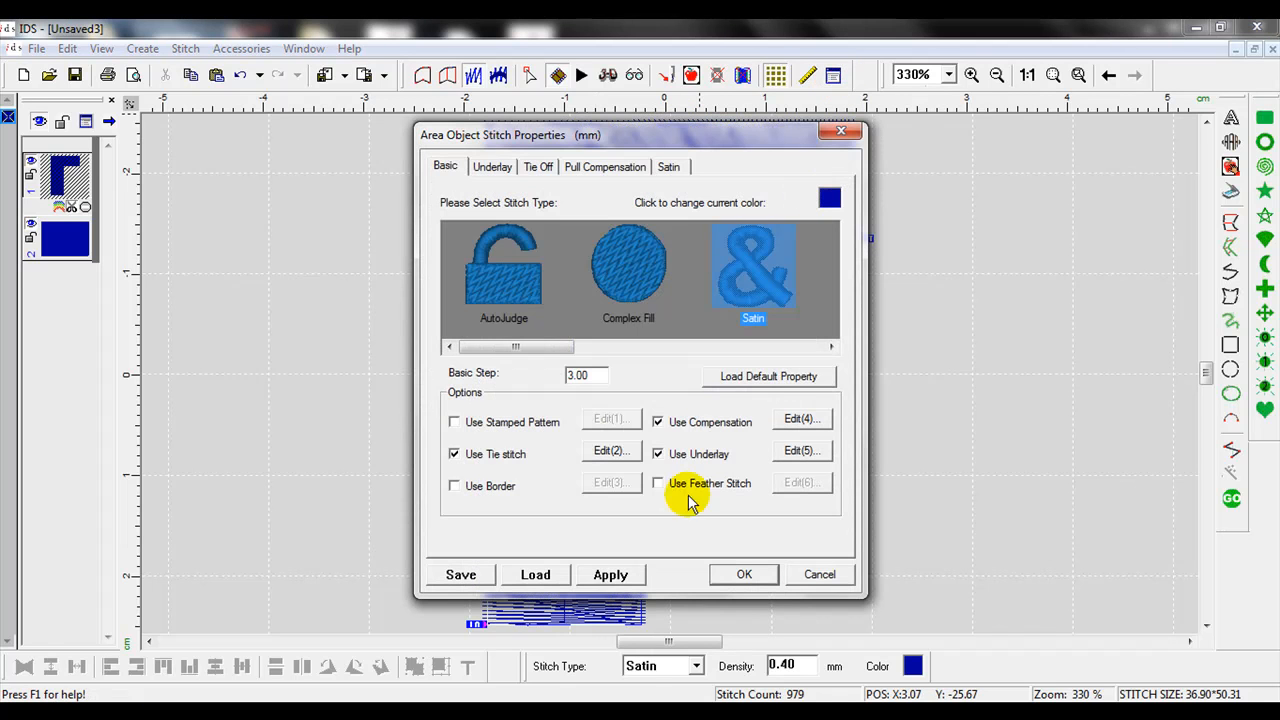
click(658, 454)
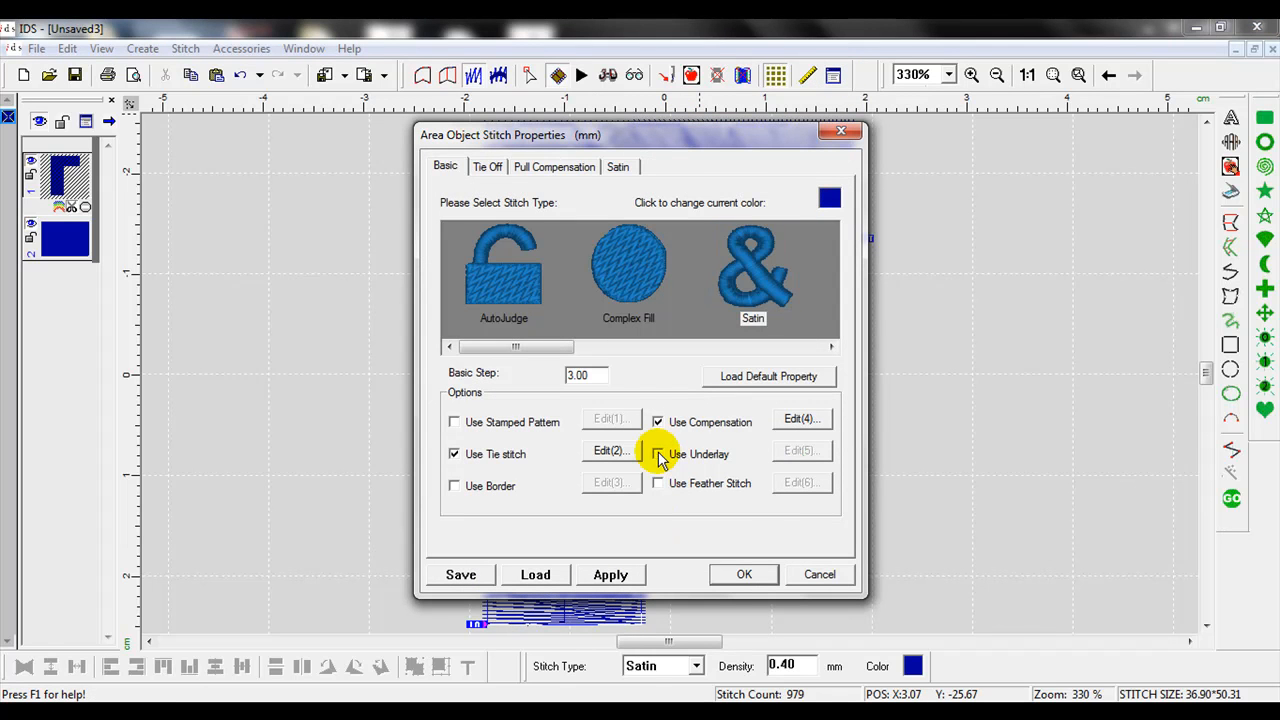
click(619, 168)
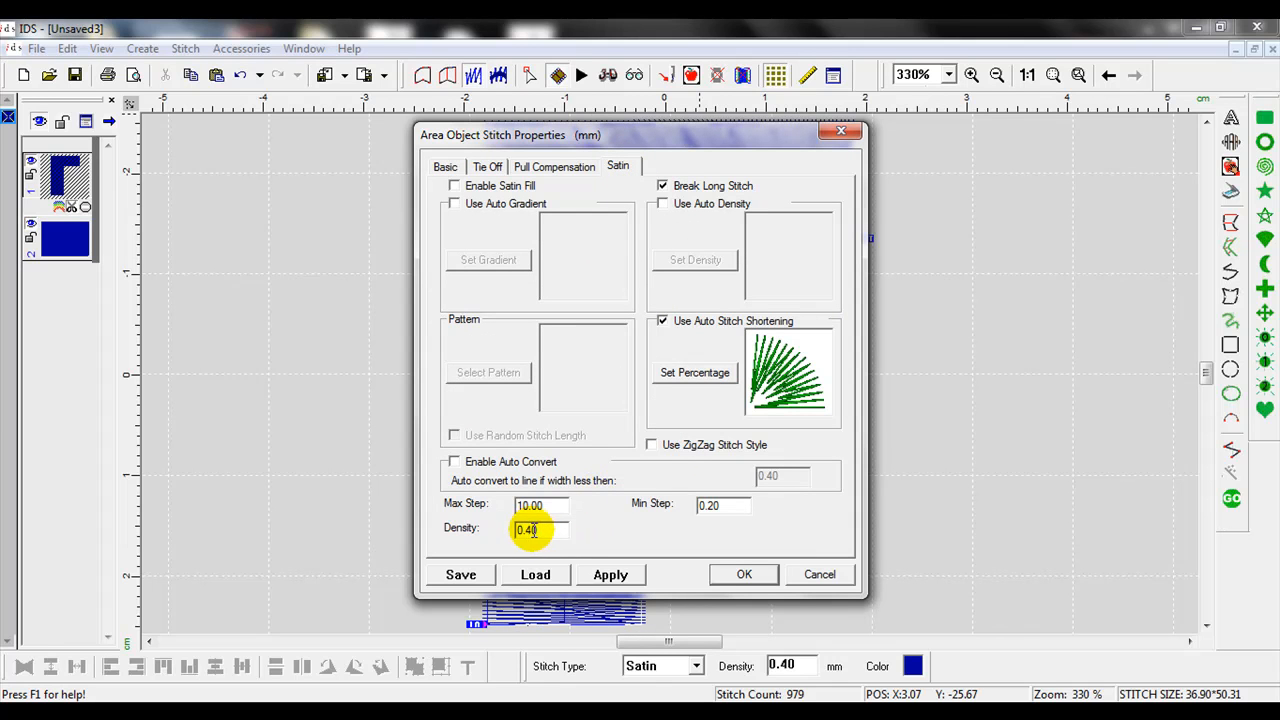
click(565, 528)
text(0.2)
click(610, 576)
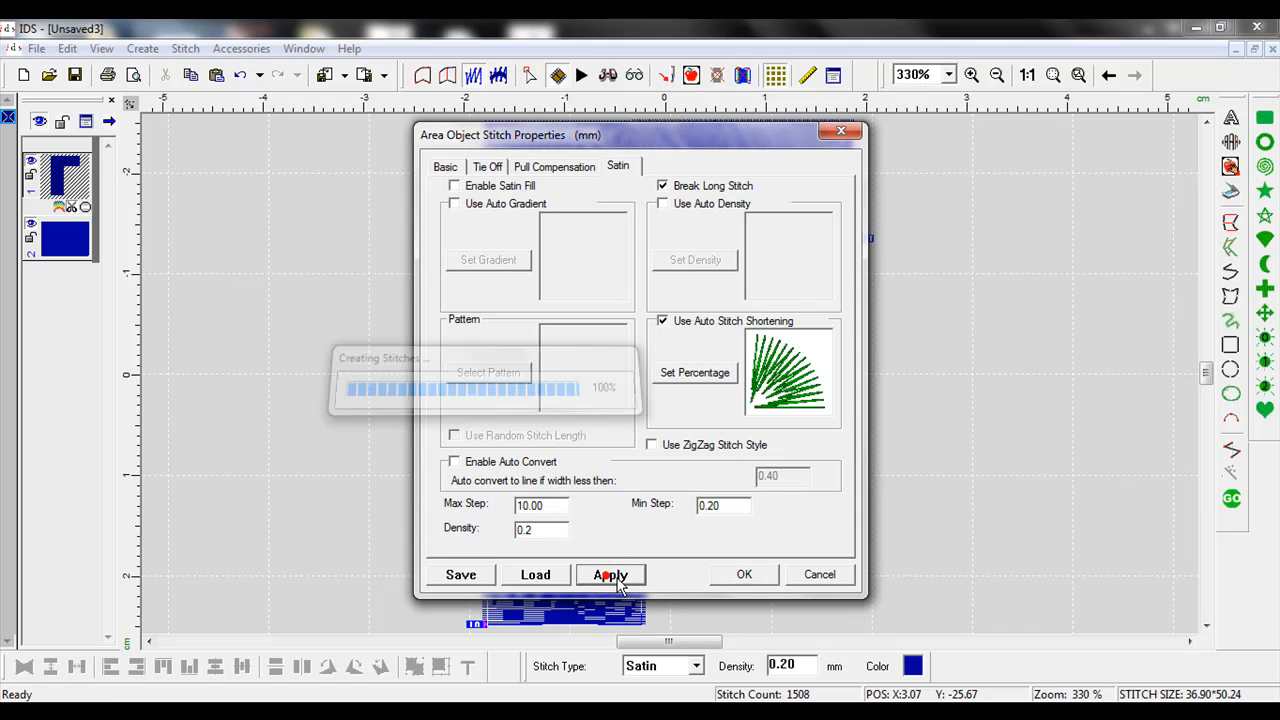
click(748, 578)
Move the middle bar's entry point to its upper corner at the stem and regenerate the stitches
click(970, 77)
drag(458, 236, 651, 394)
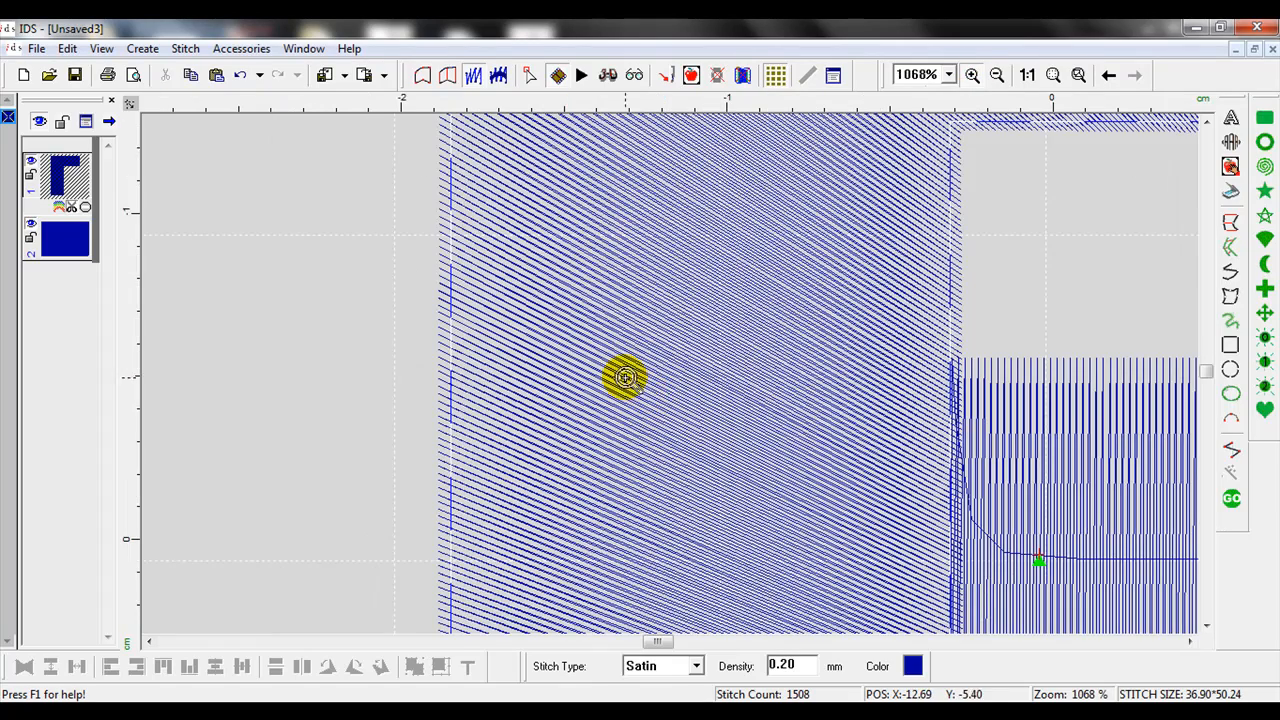
scroll(694, 417, down, 8)
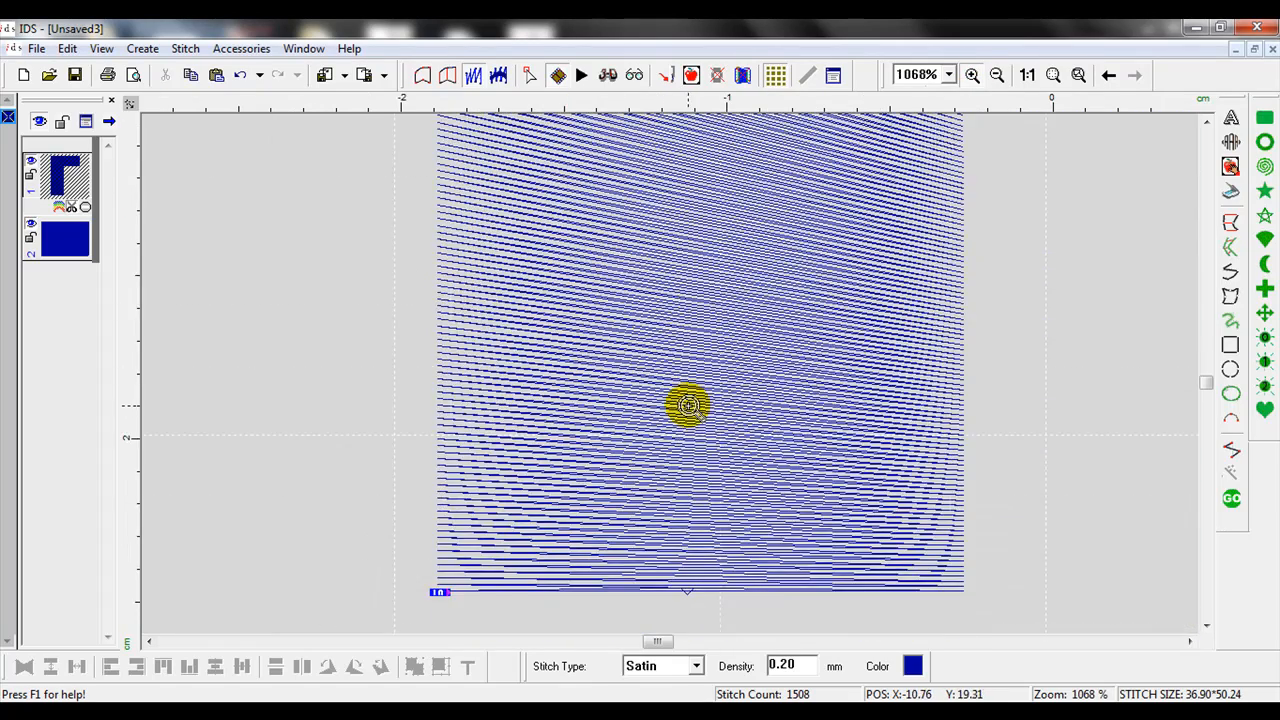
scroll(688, 405, up, 5)
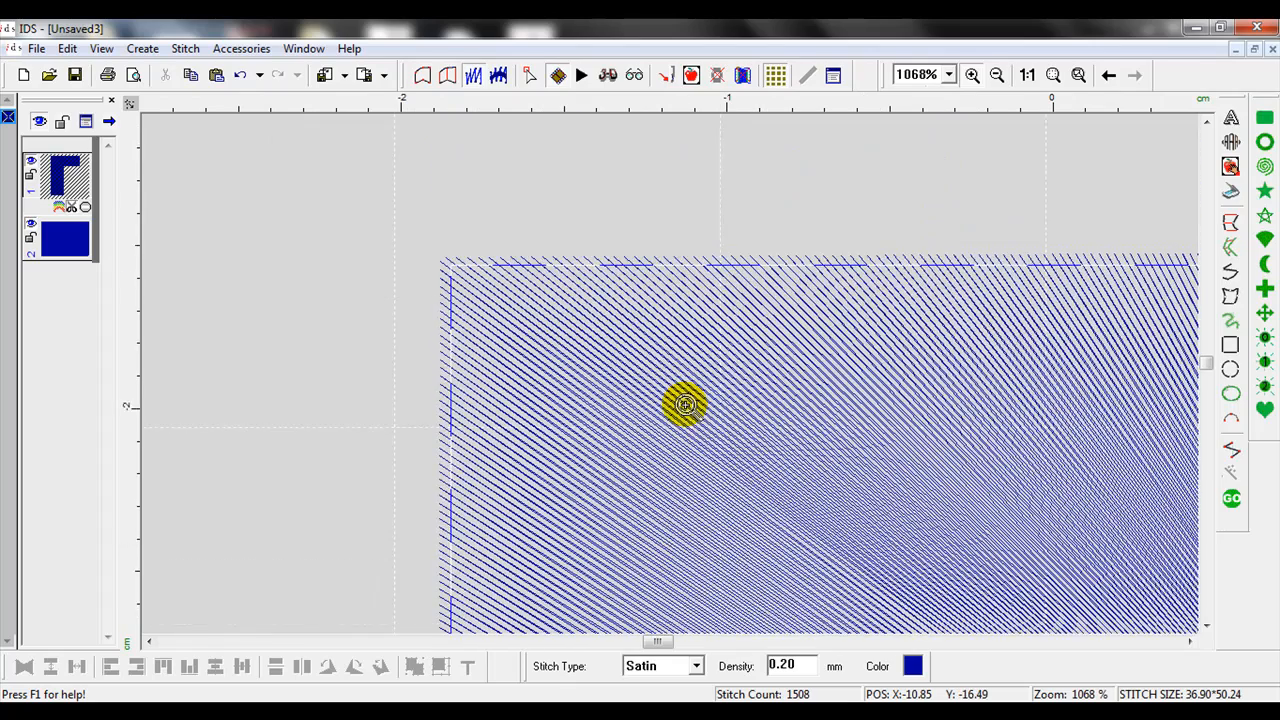
scroll(685, 405, down, 3)
click(66, 236)
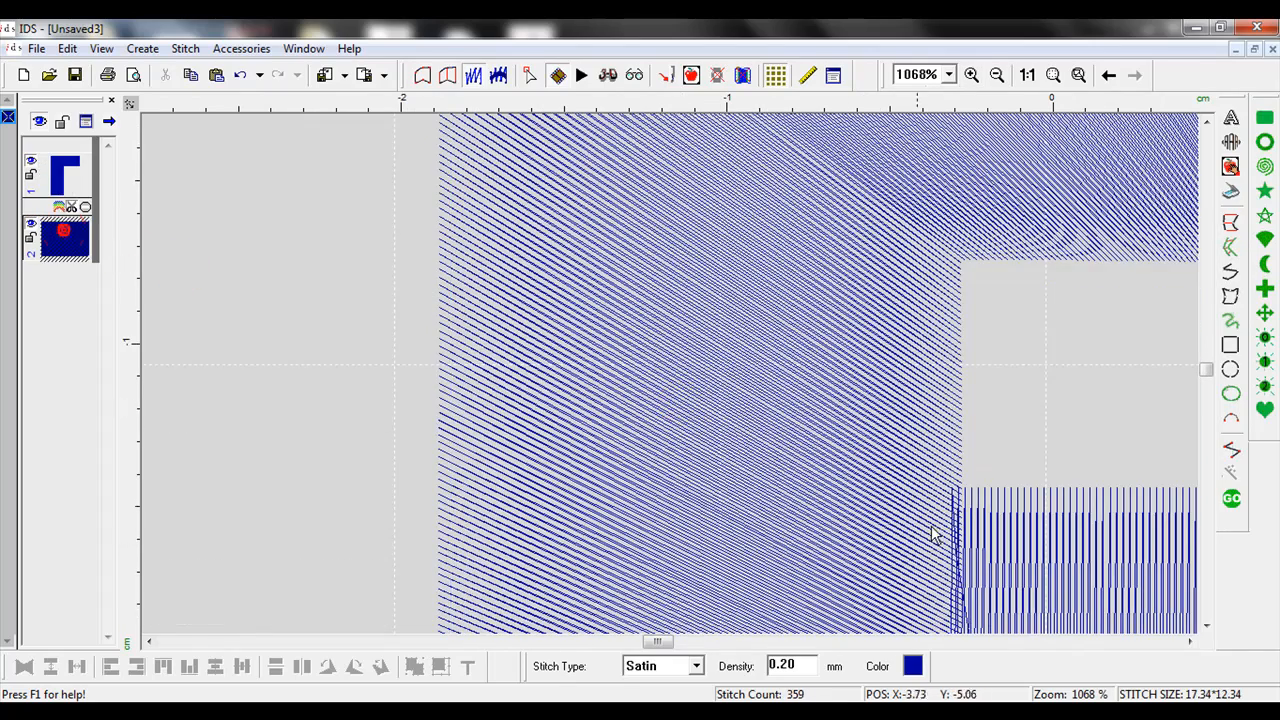
click(1190, 641)
click(1190, 641)
click(1206, 625)
click(1206, 625)
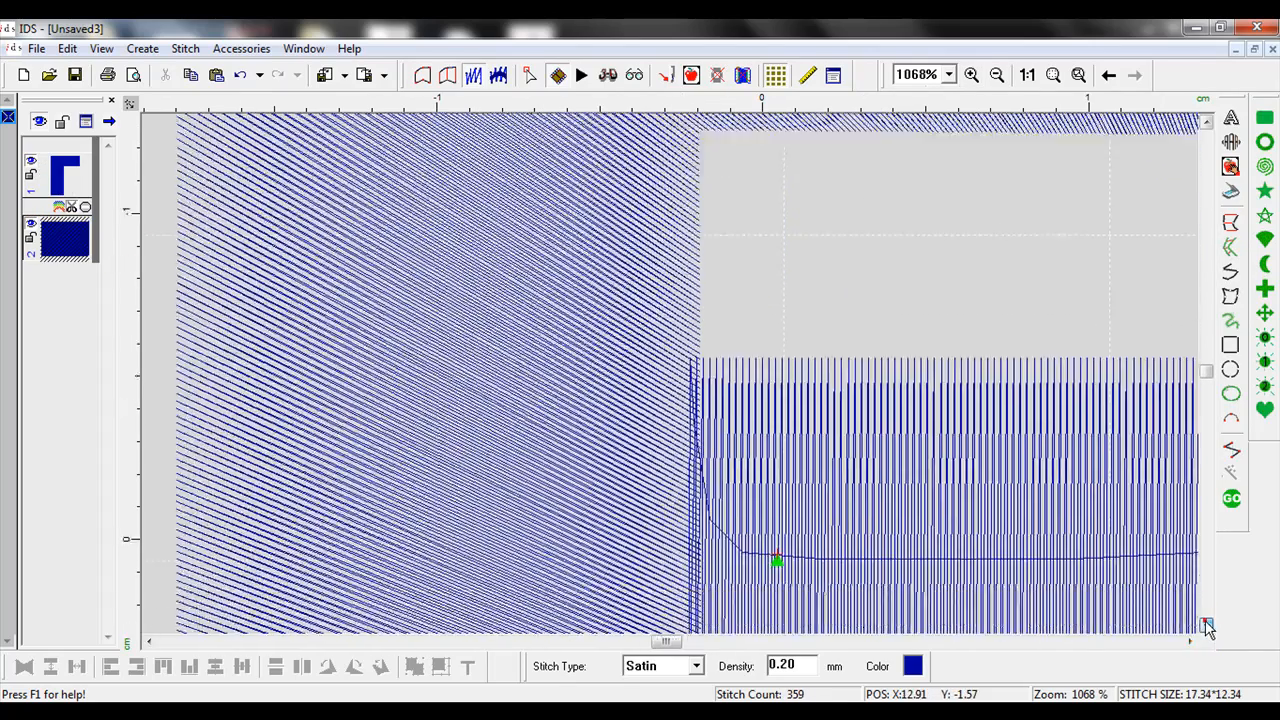
click(1190, 642)
click(1190, 642)
click(1190, 642)
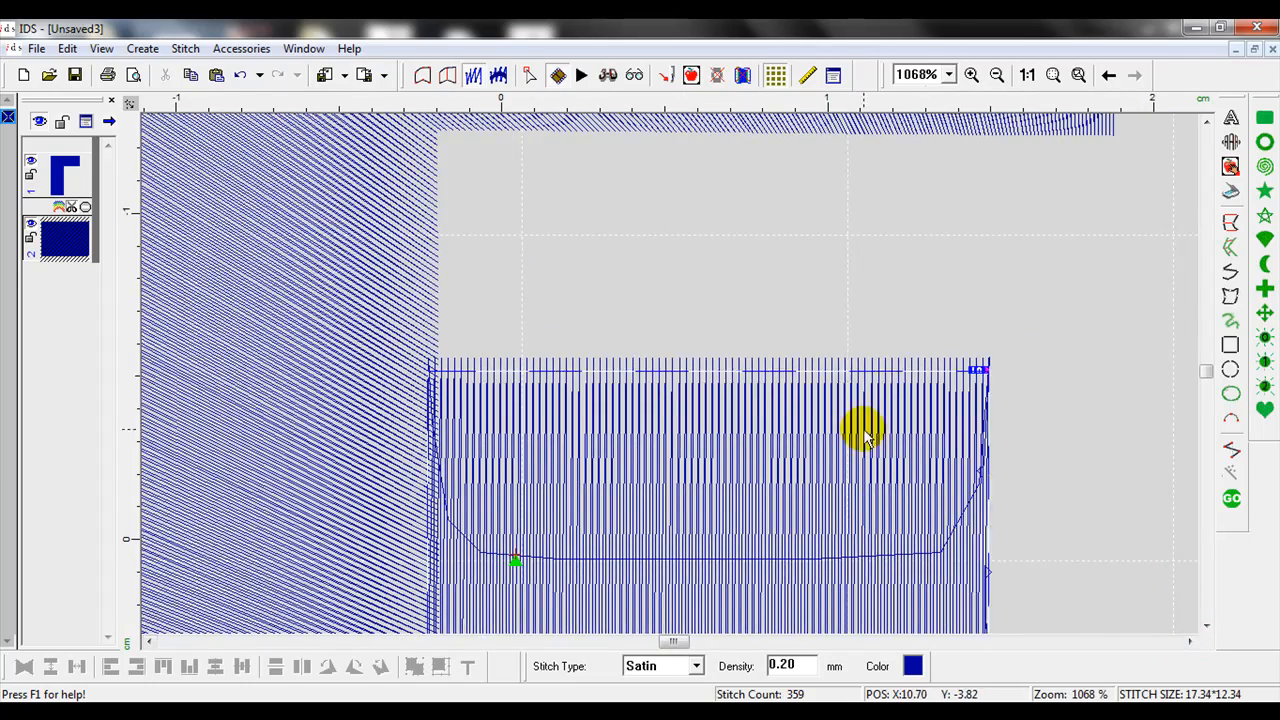
scroll(866, 435, down, 2)
scroll(1060, 423, up, 1)
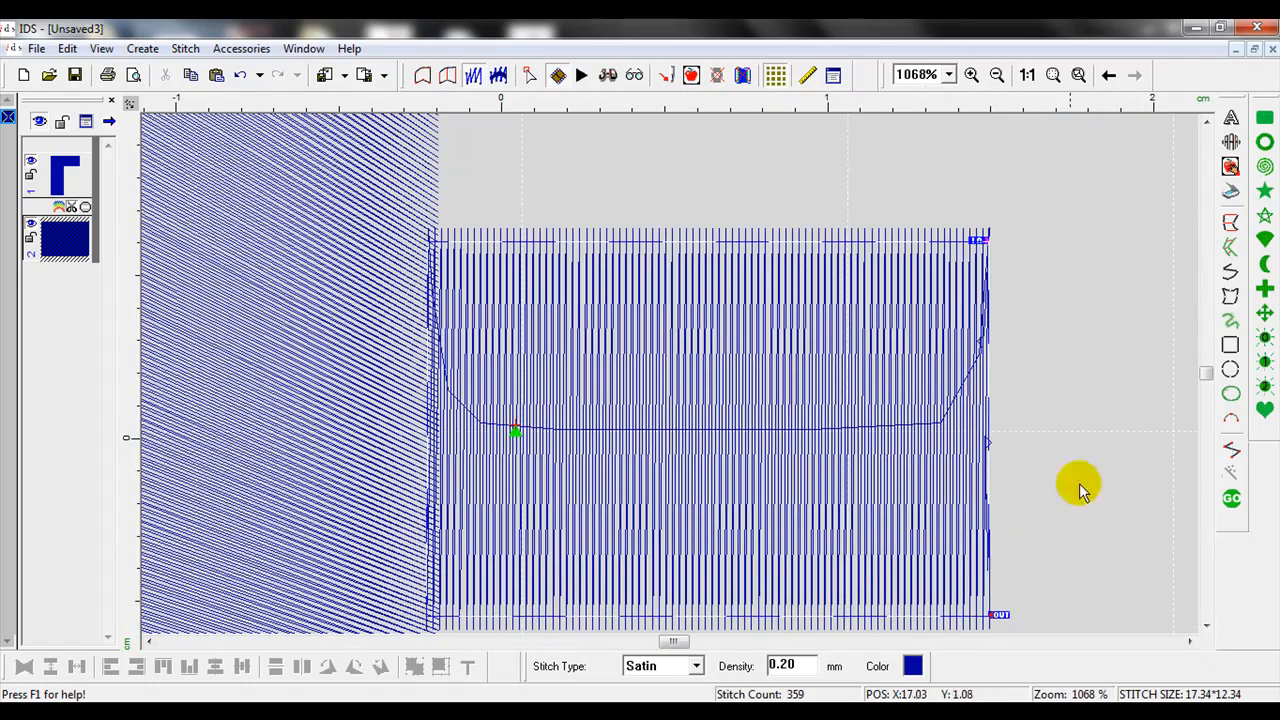
click(979, 240)
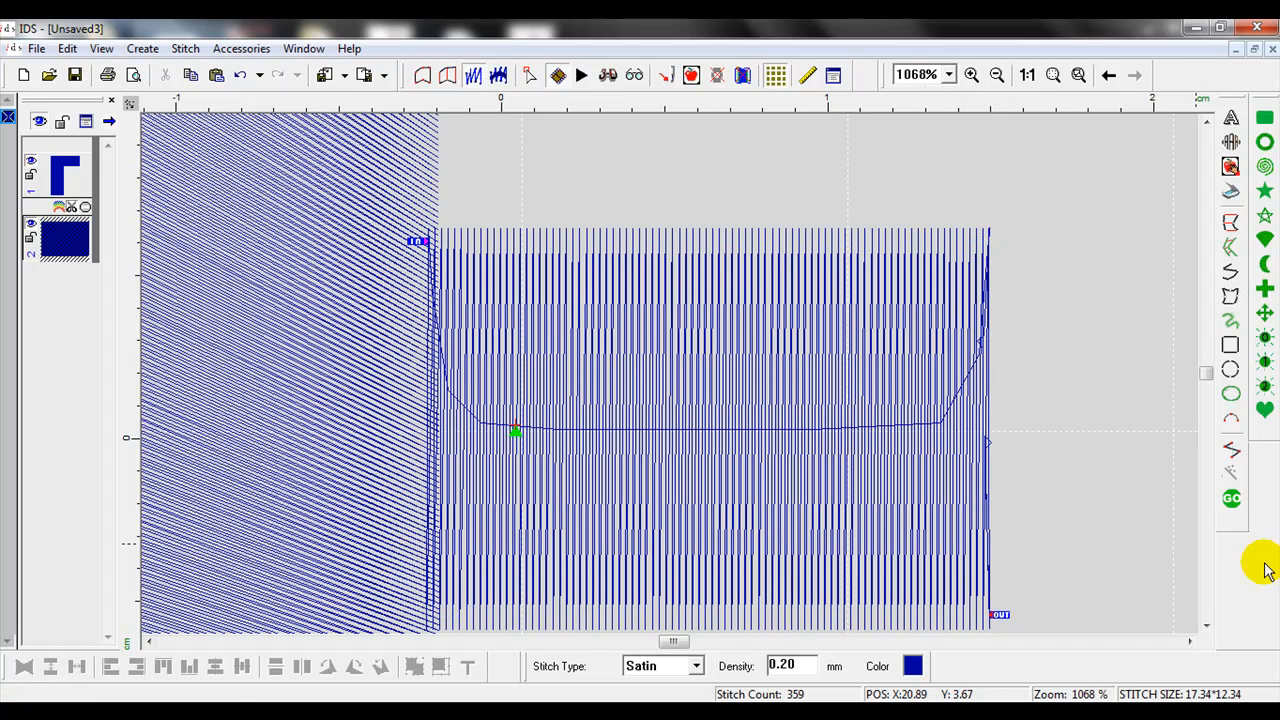
click(1231, 498)
click(1043, 468)
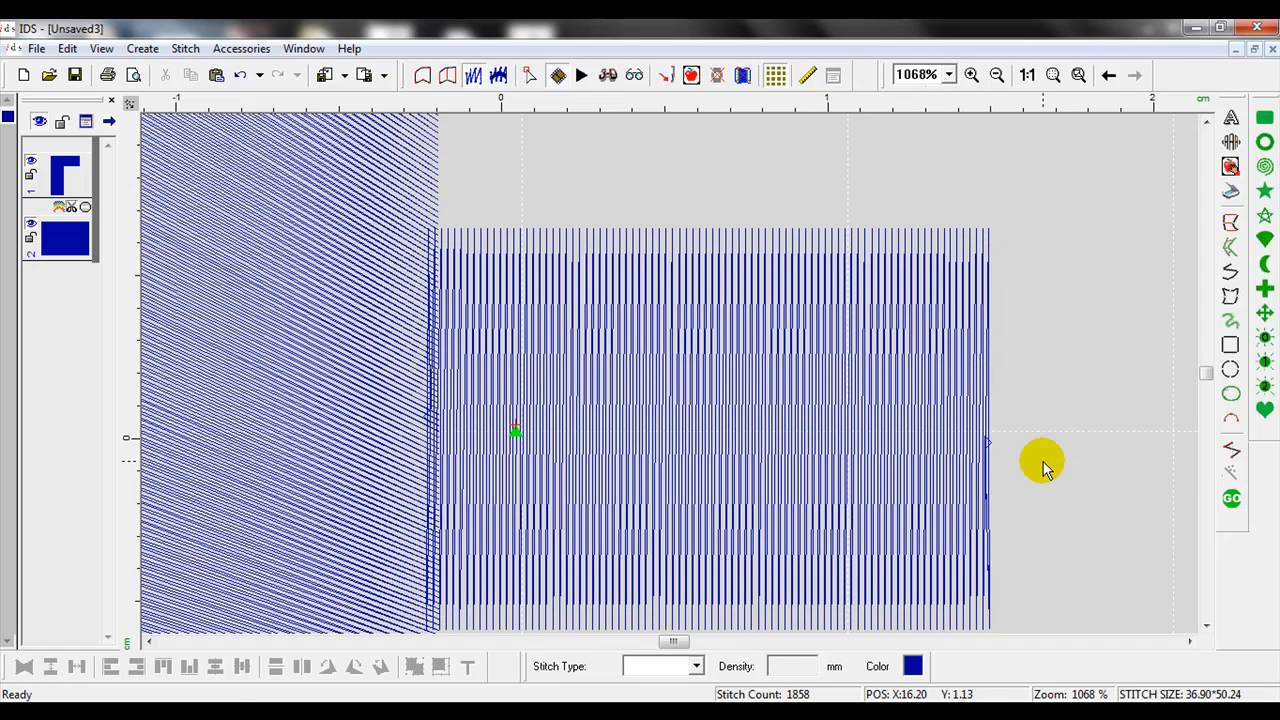
Turn off auto stitch shortening in the satin settings for both pieces of the F
scroll(1043, 462, down, 3)
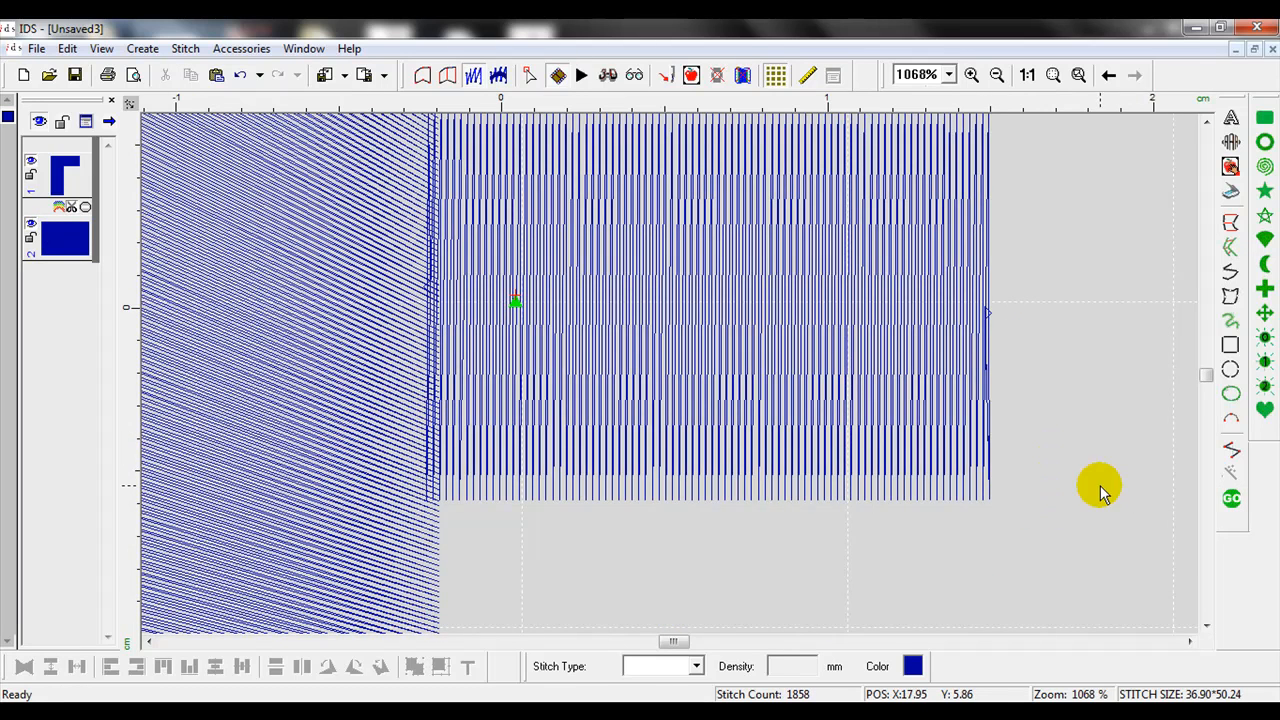
key(0)
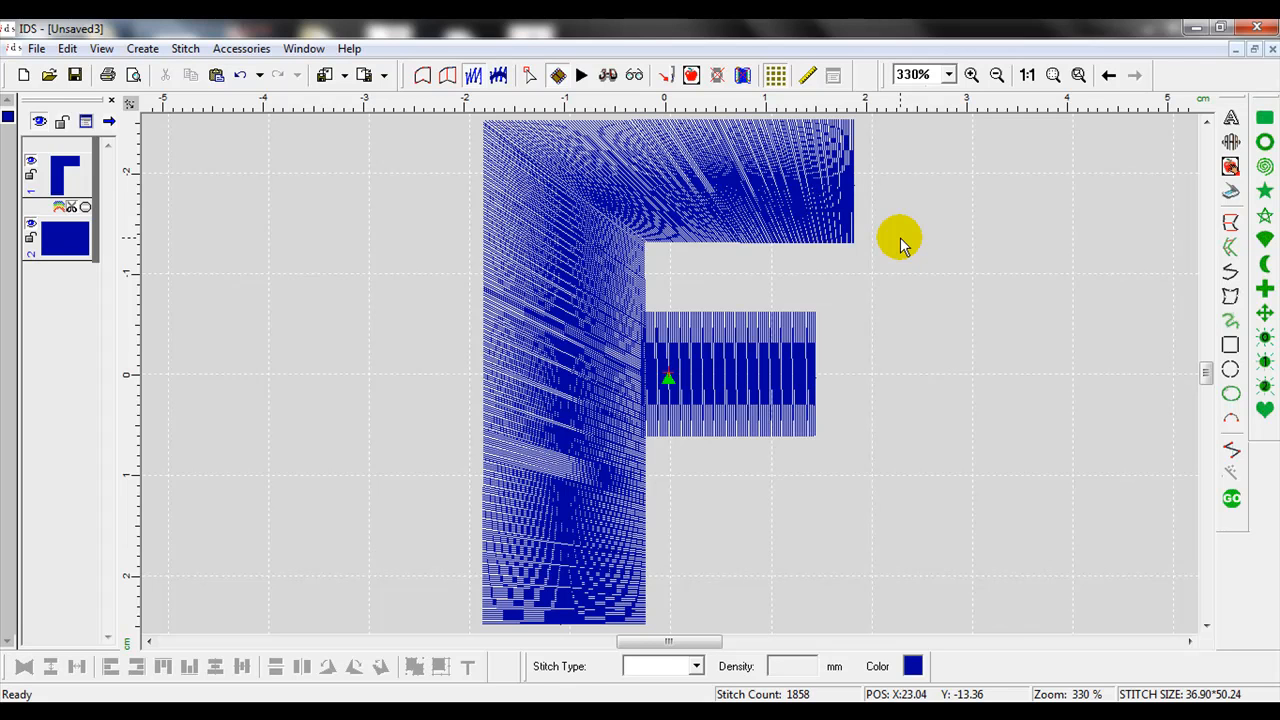
click(678, 176)
click(800, 405)
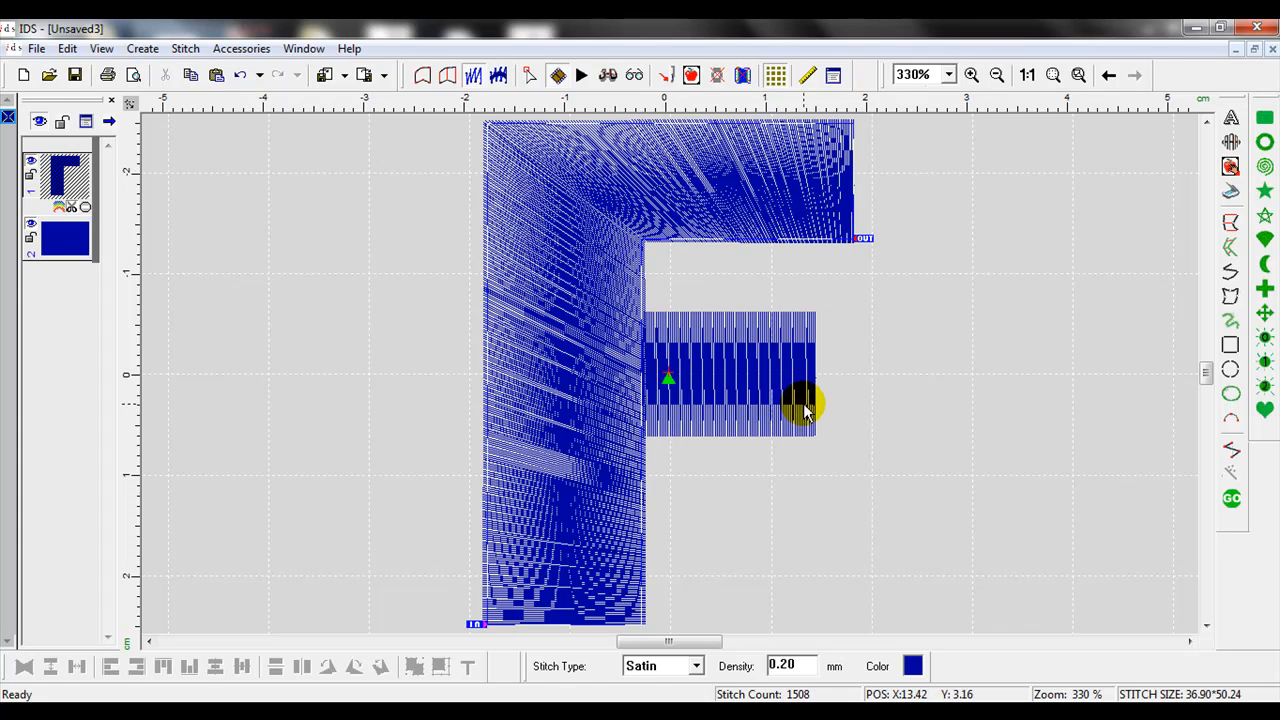
click(798, 385)
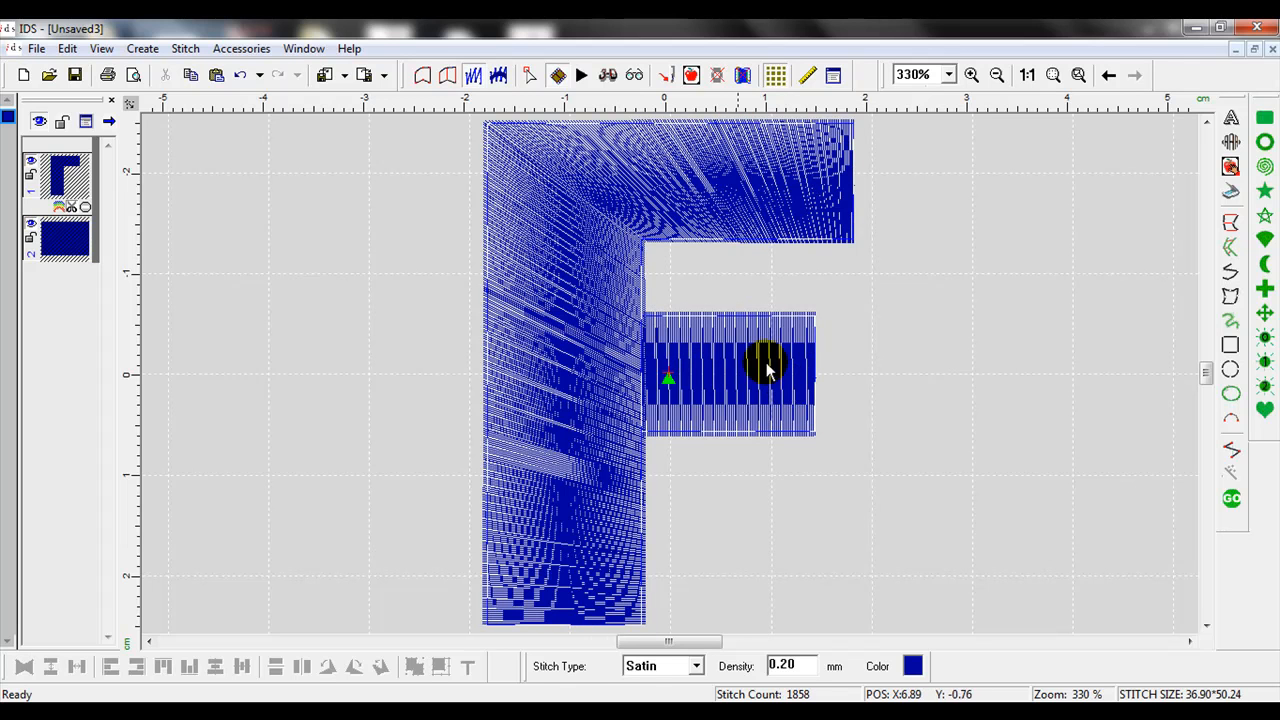
click(831, 76)
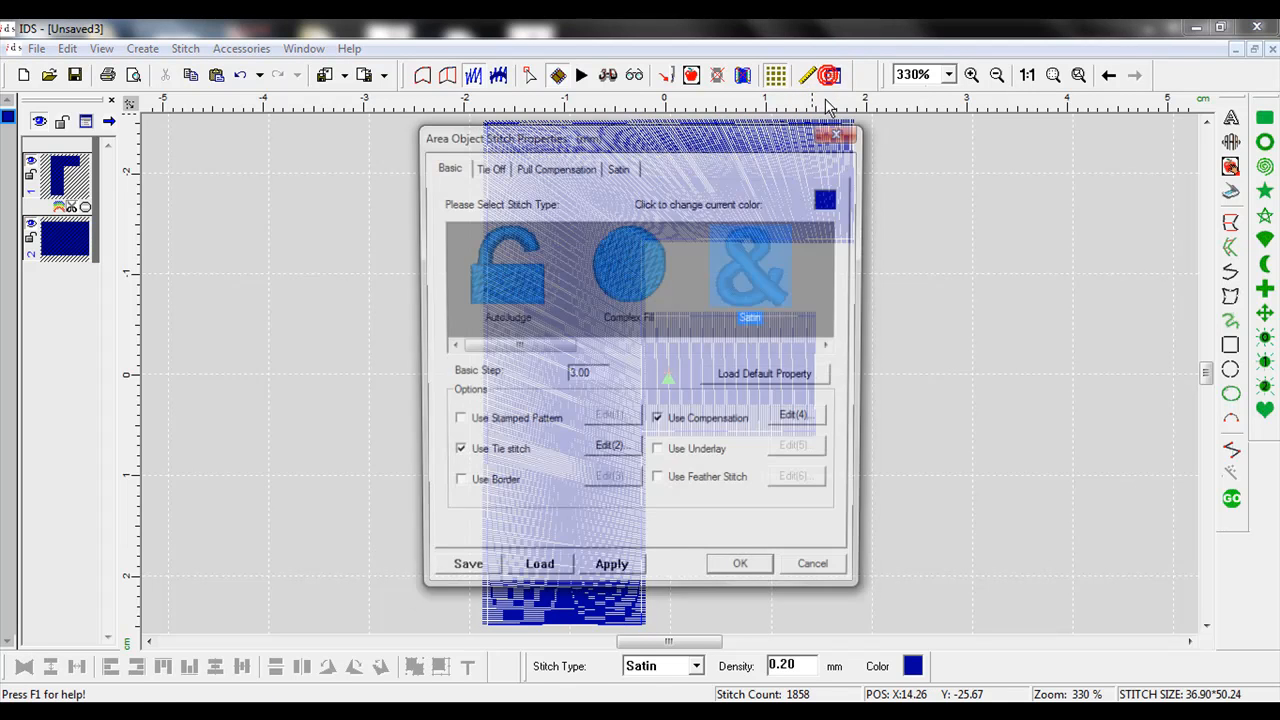
click(618, 167)
click(662, 322)
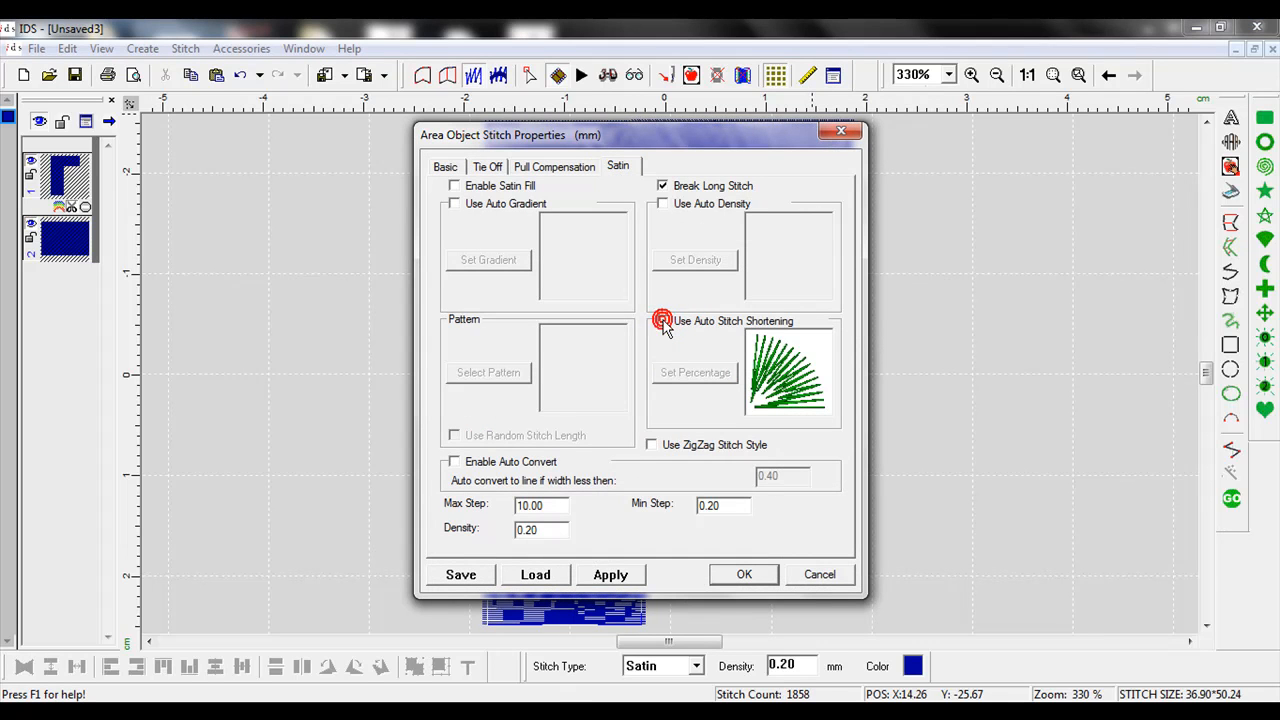
click(607, 578)
click(744, 574)
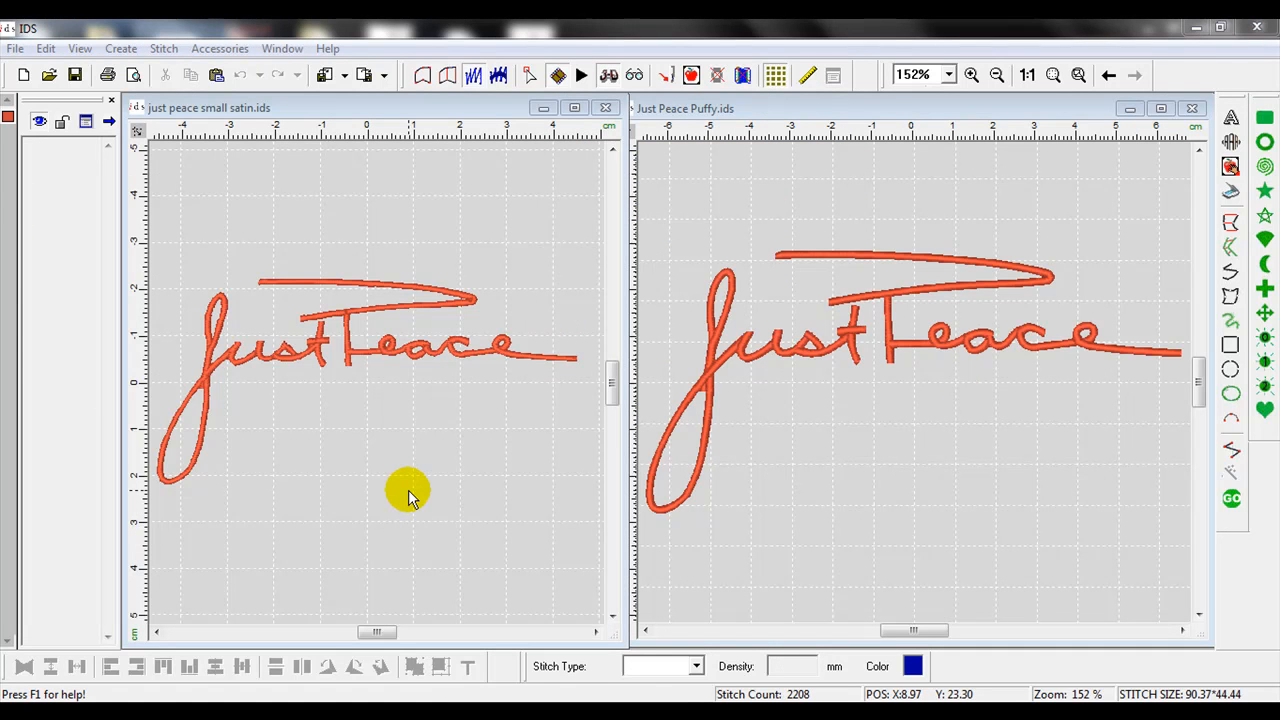
Examine the outlines of the "Just" lettering up close in the just peace small satin design
click(407, 492)
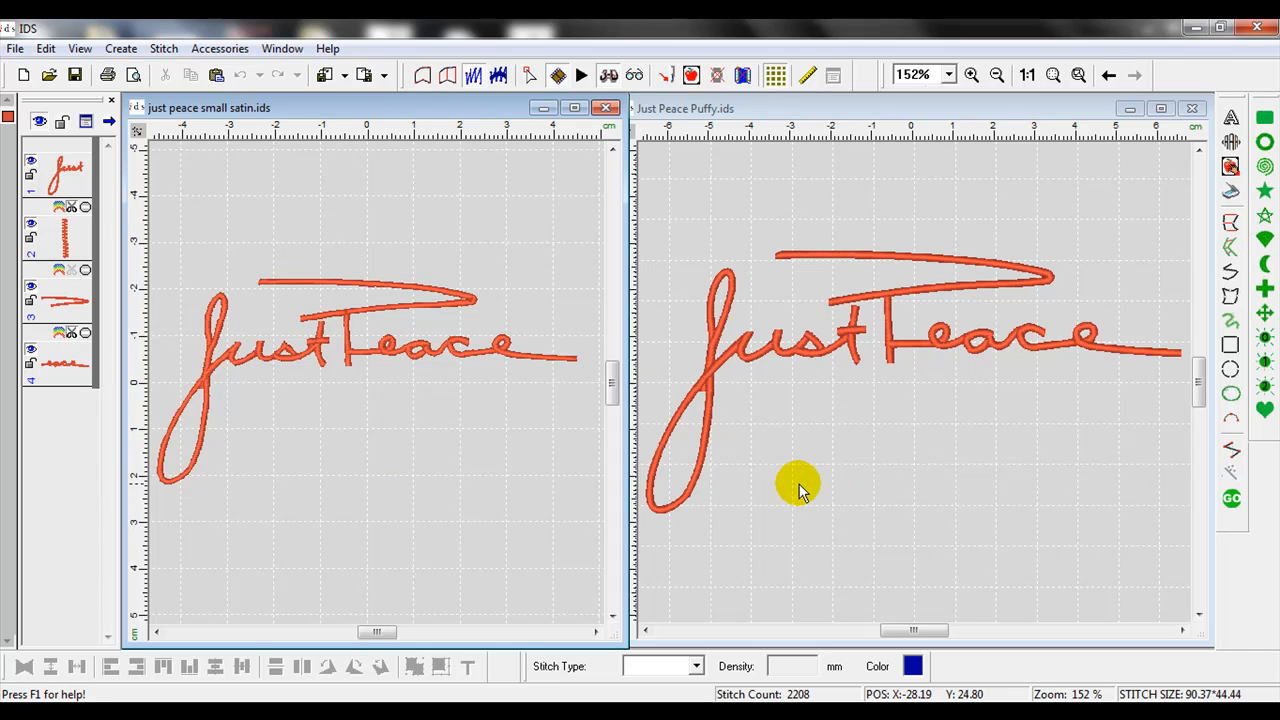
click(364, 457)
click(380, 190)
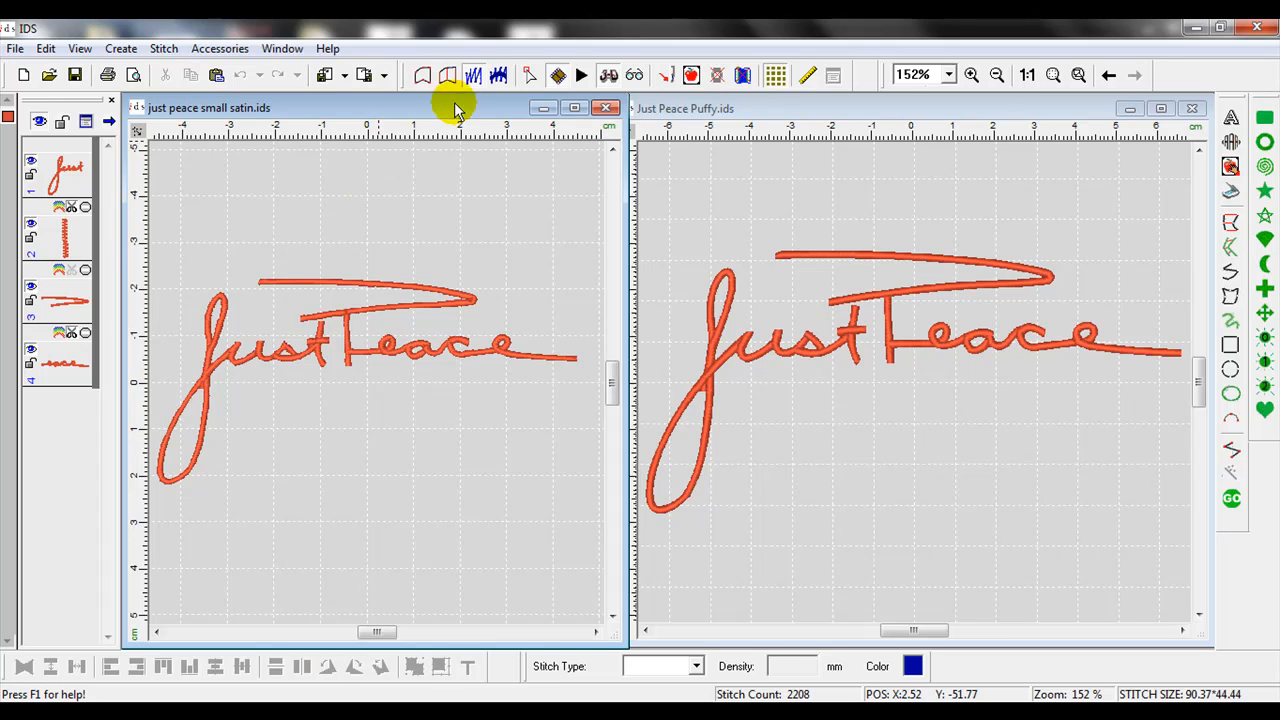
click(423, 77)
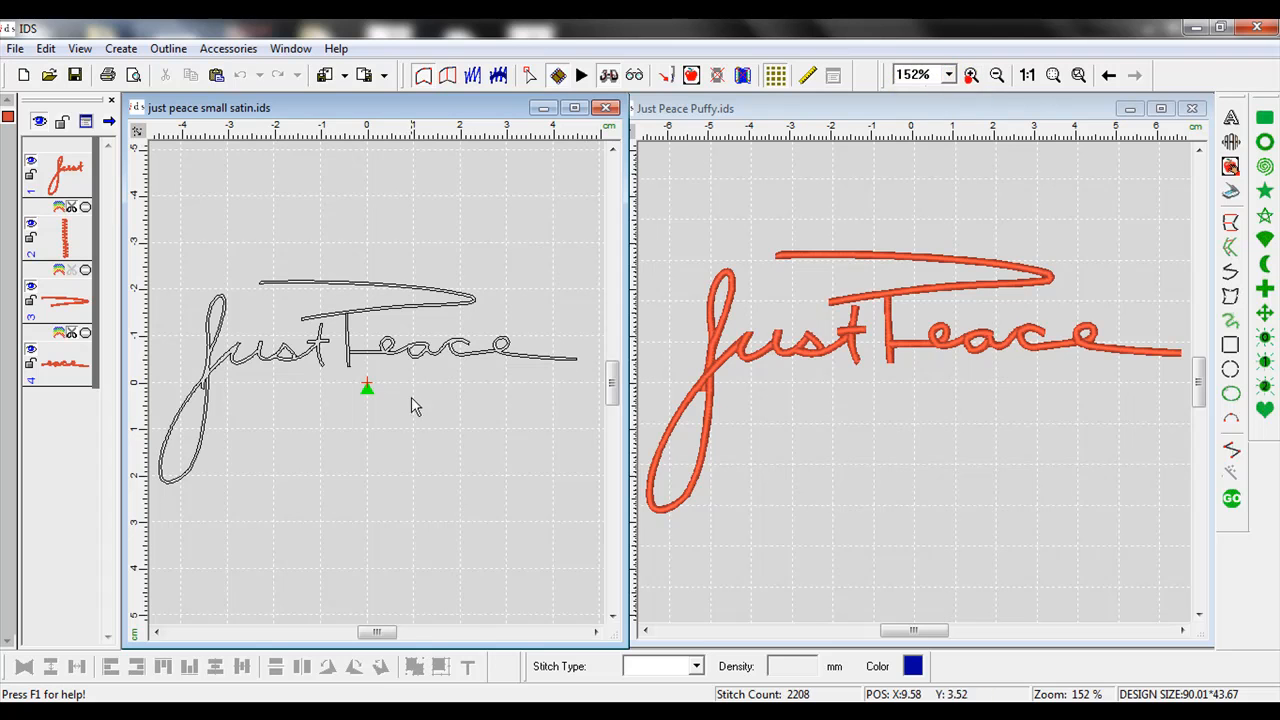
click(411, 460)
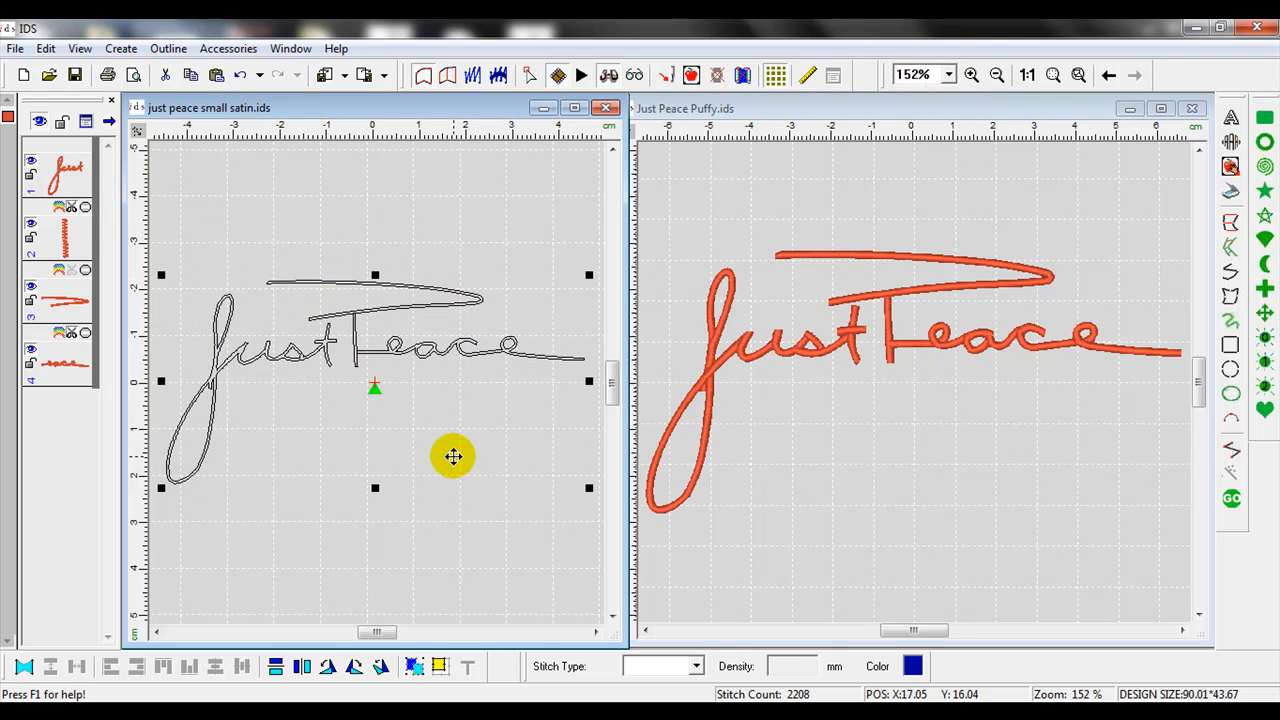
click(971, 72)
drag(388, 486, 160, 260)
click(358, 372)
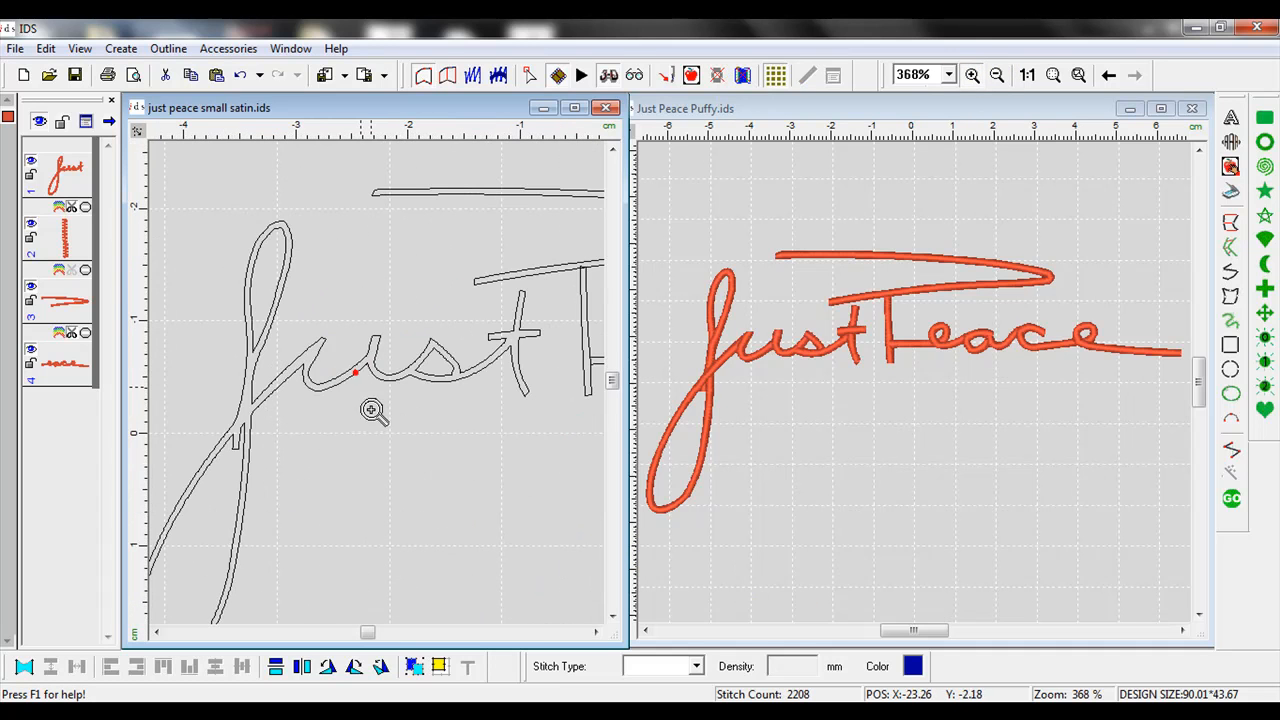
Select the whole "Just" lettering object in the just peace small satin design
drag(611, 386, 614, 387)
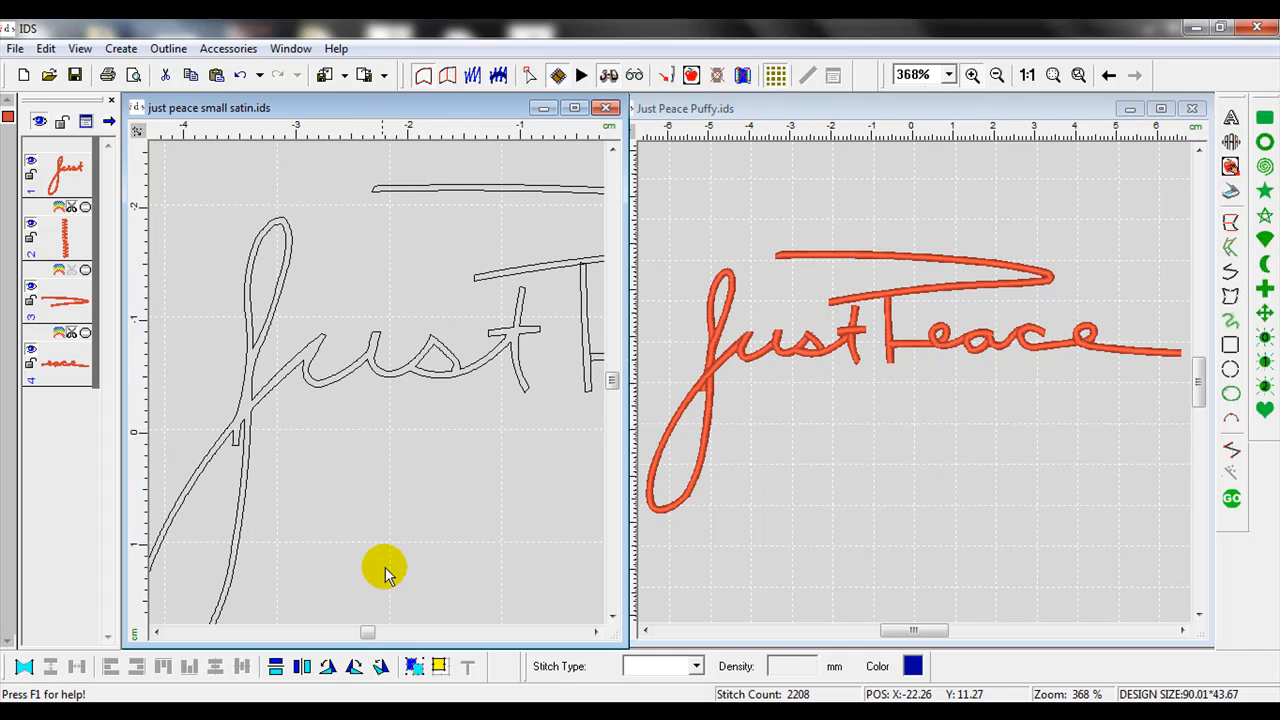
click(333, 380)
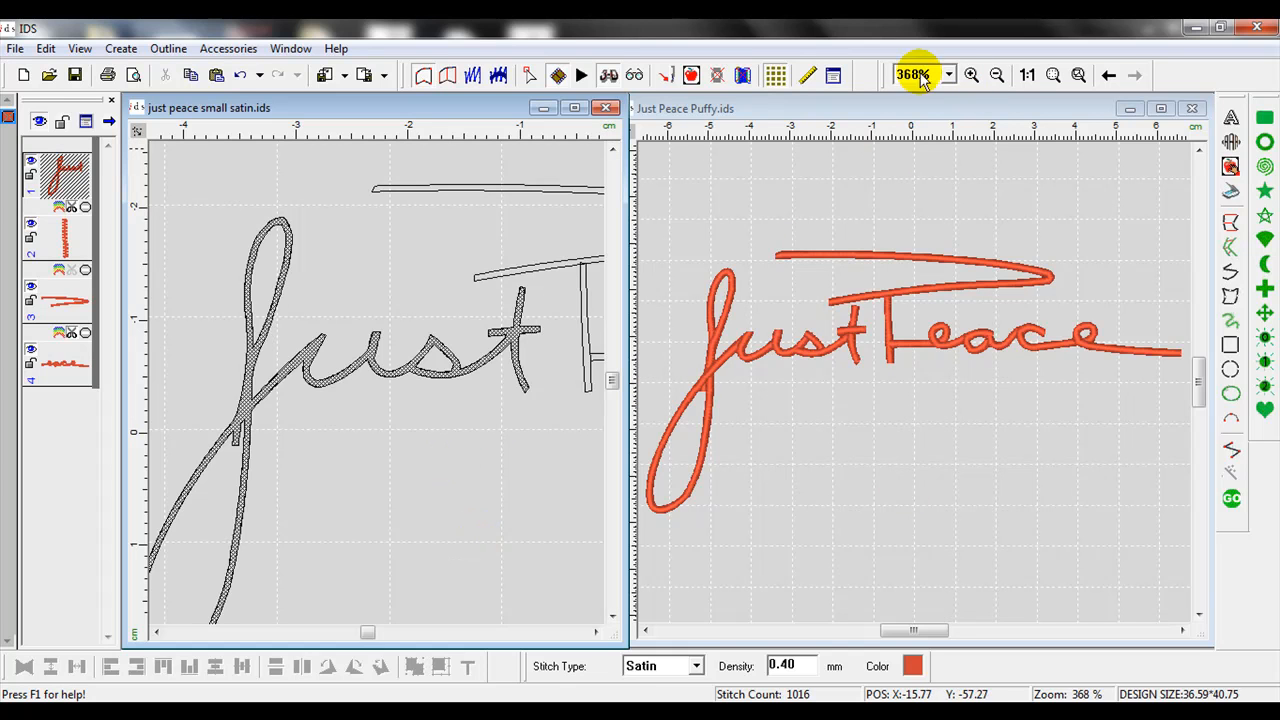
Switch to the Just Peace Puffy design, zoom in on the "Just" lettering and show only its outlines
click(971, 75)
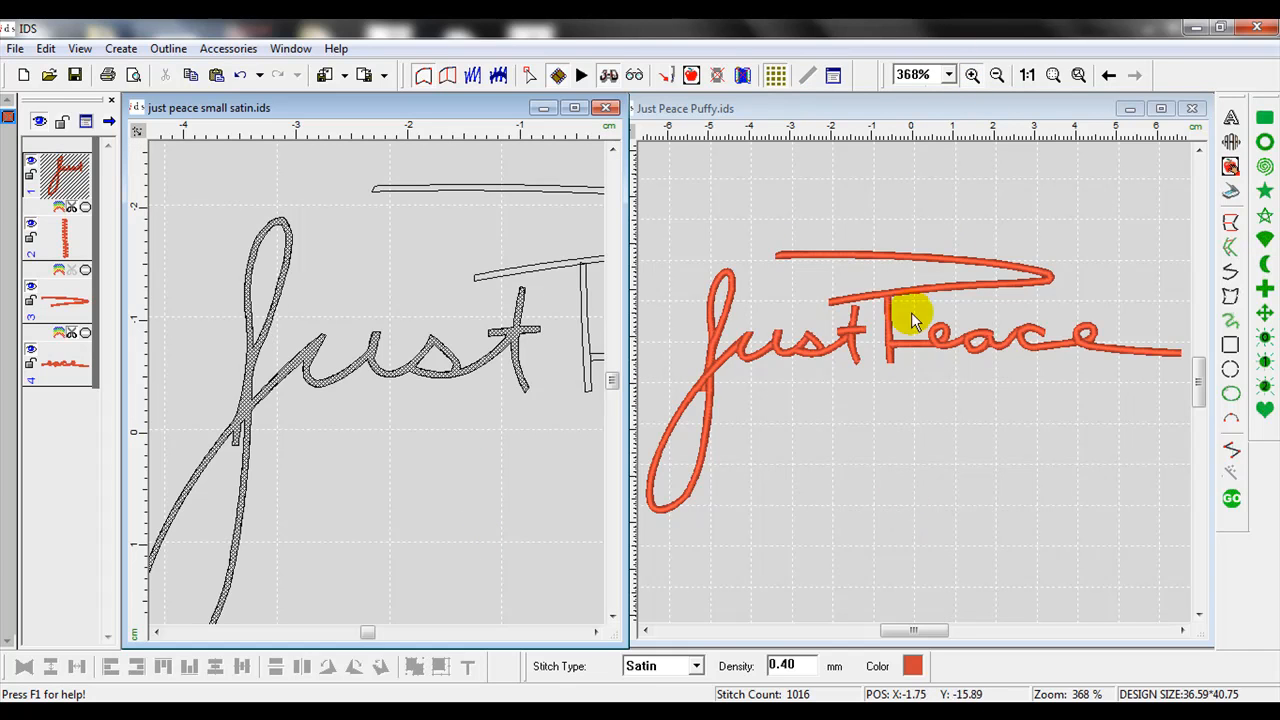
drag(905, 520, 655, 204)
click(834, 188)
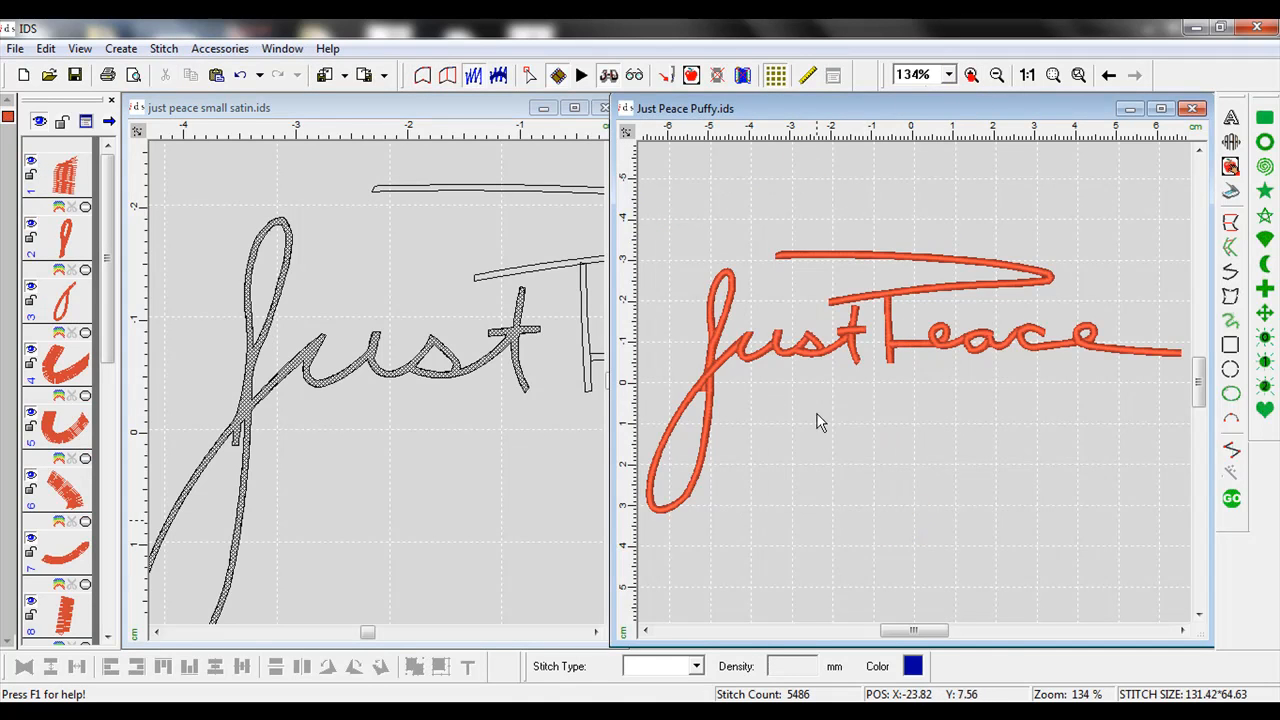
click(968, 75)
drag(871, 514, 640, 212)
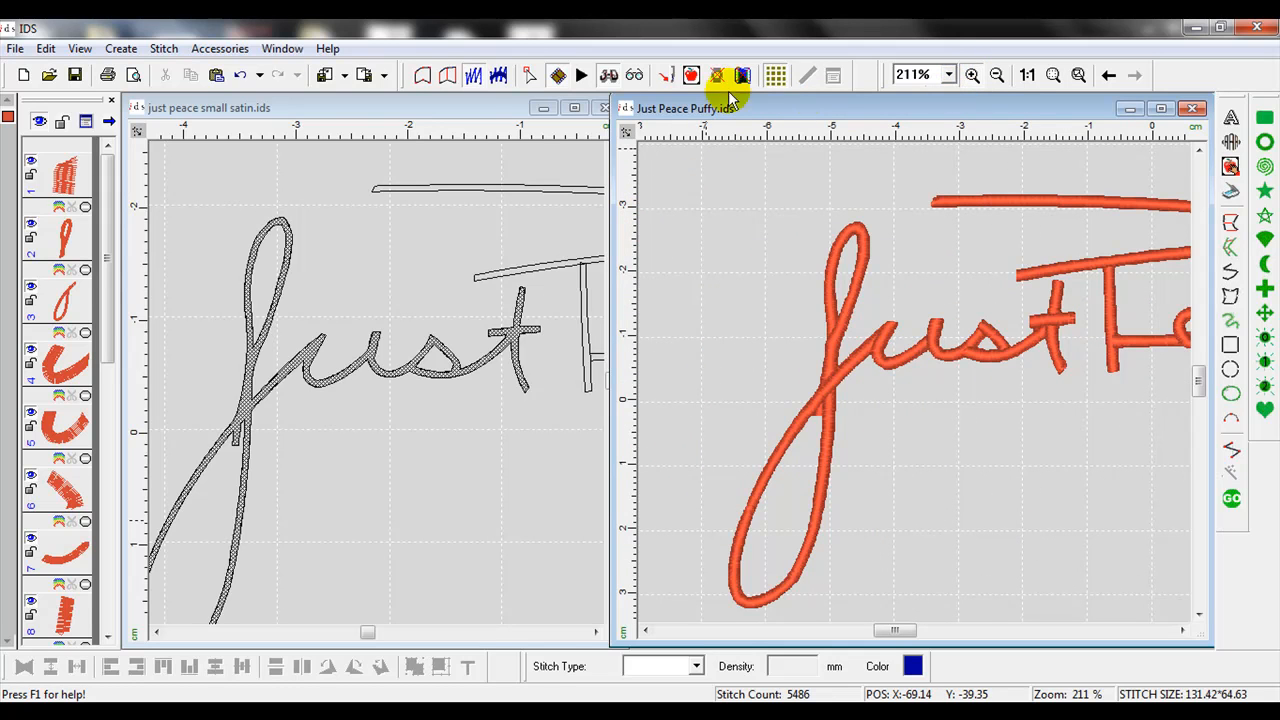
click(446, 78)
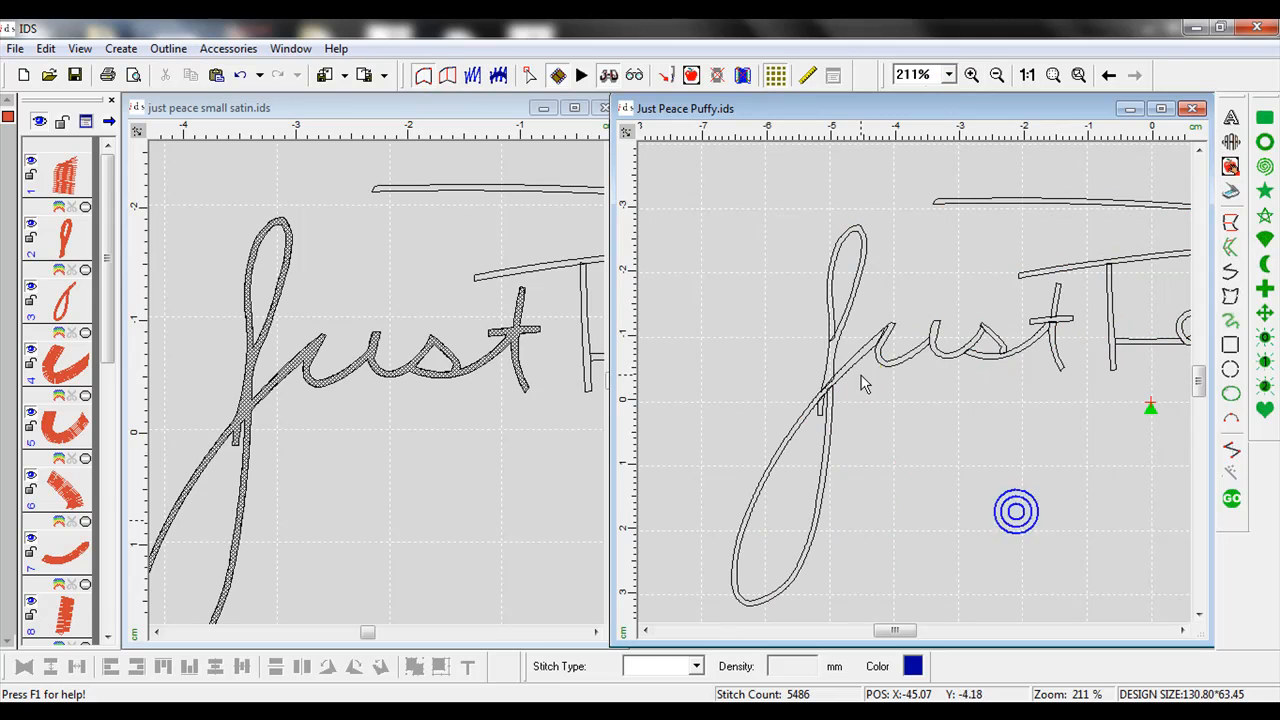
Inspect the separate satin pieces that make up the J and u of the puffy lettering by selecting them one at a time
click(830, 334)
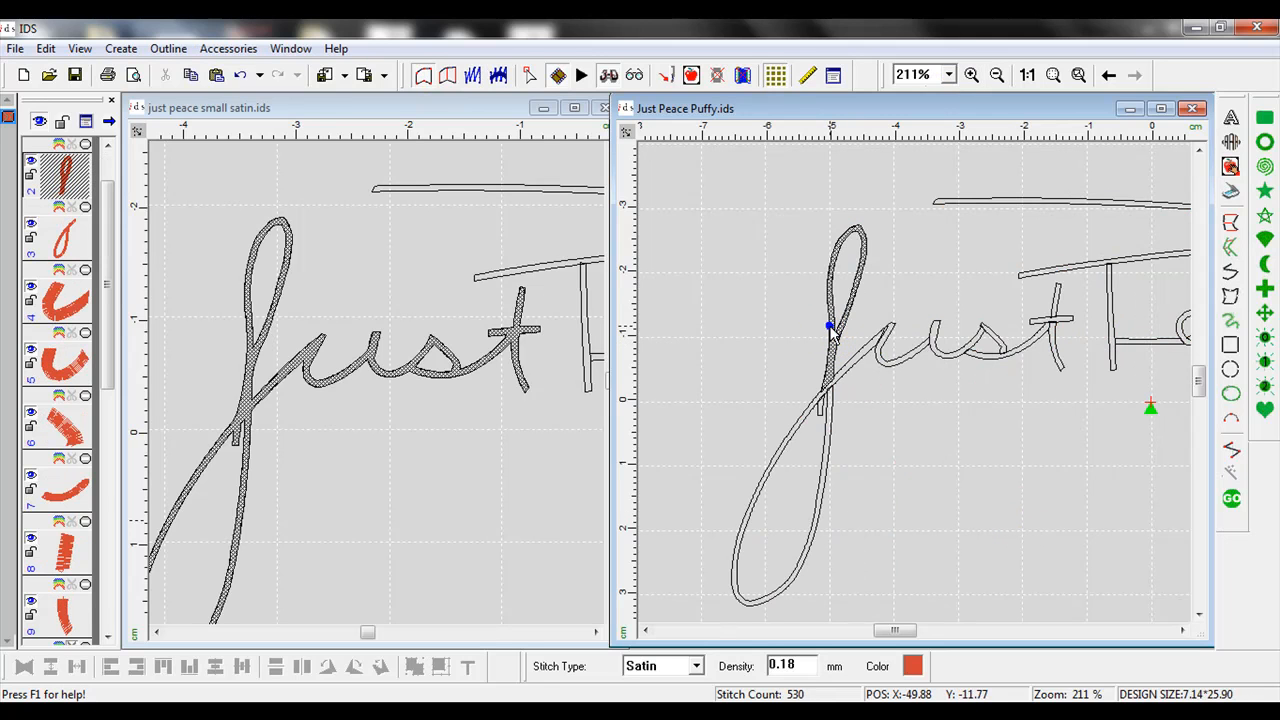
click(828, 405)
click(818, 407)
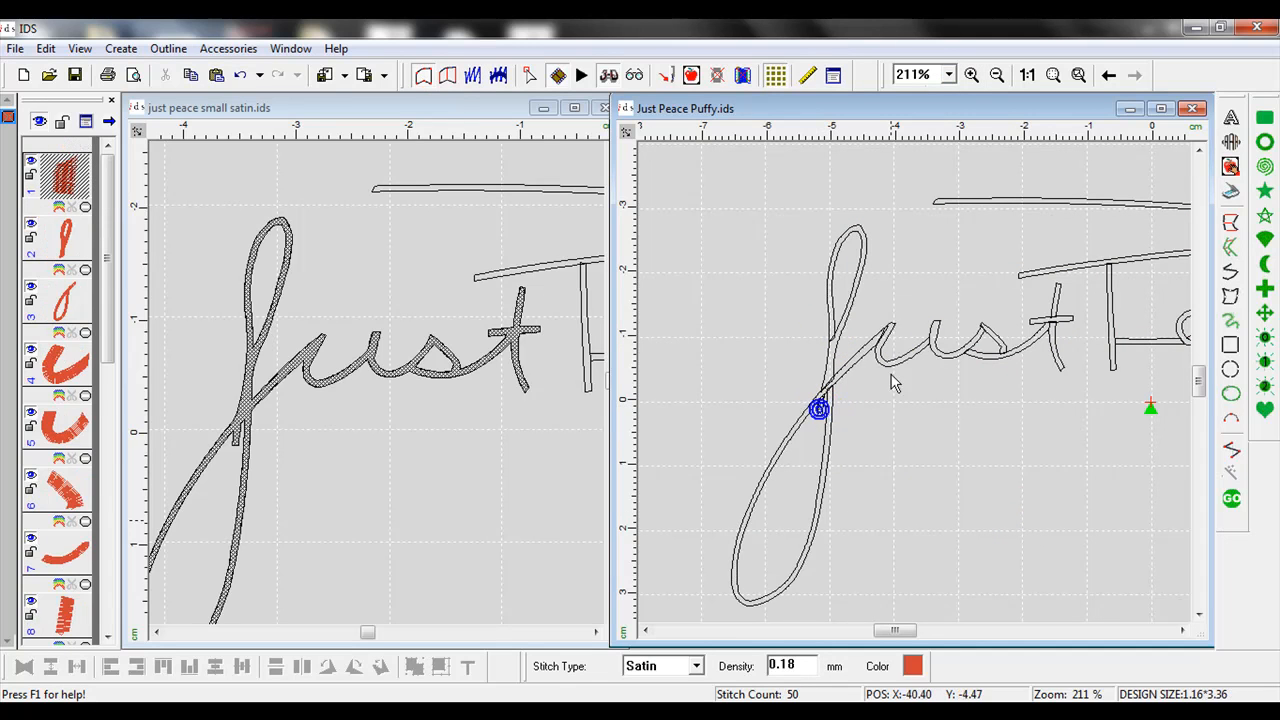
click(893, 357)
click(939, 358)
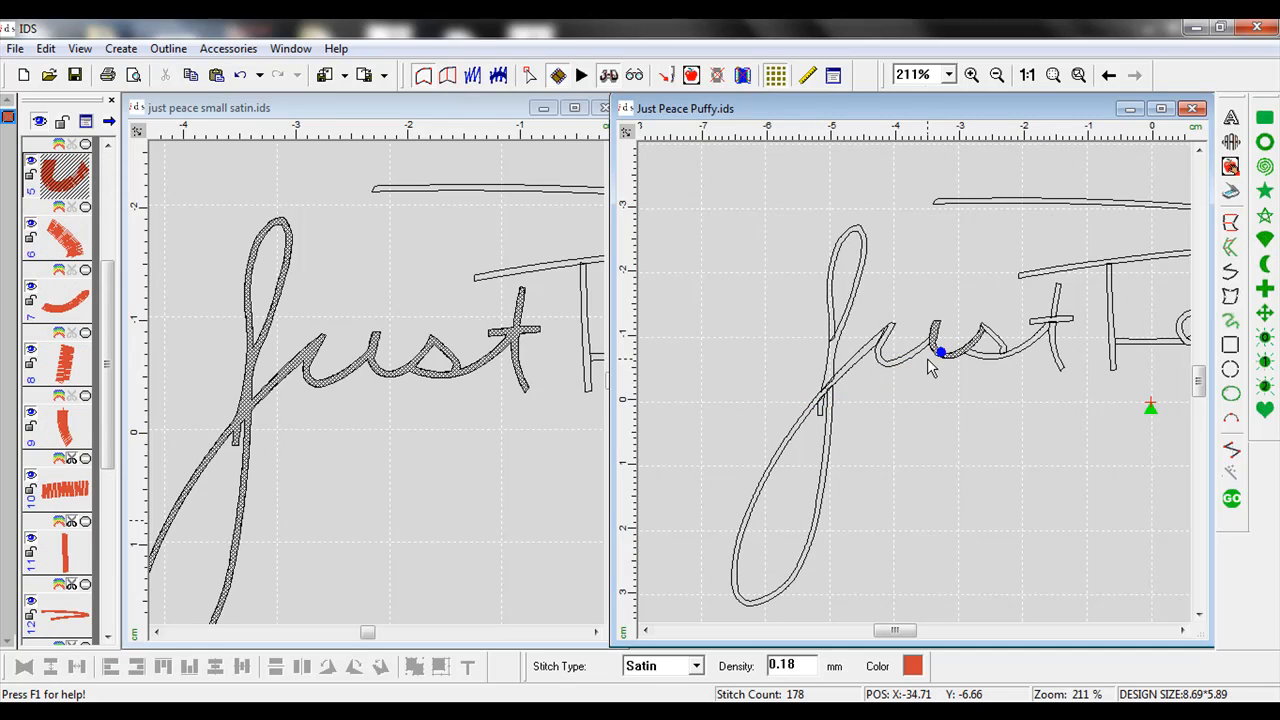
drag(109, 394, 98, 287)
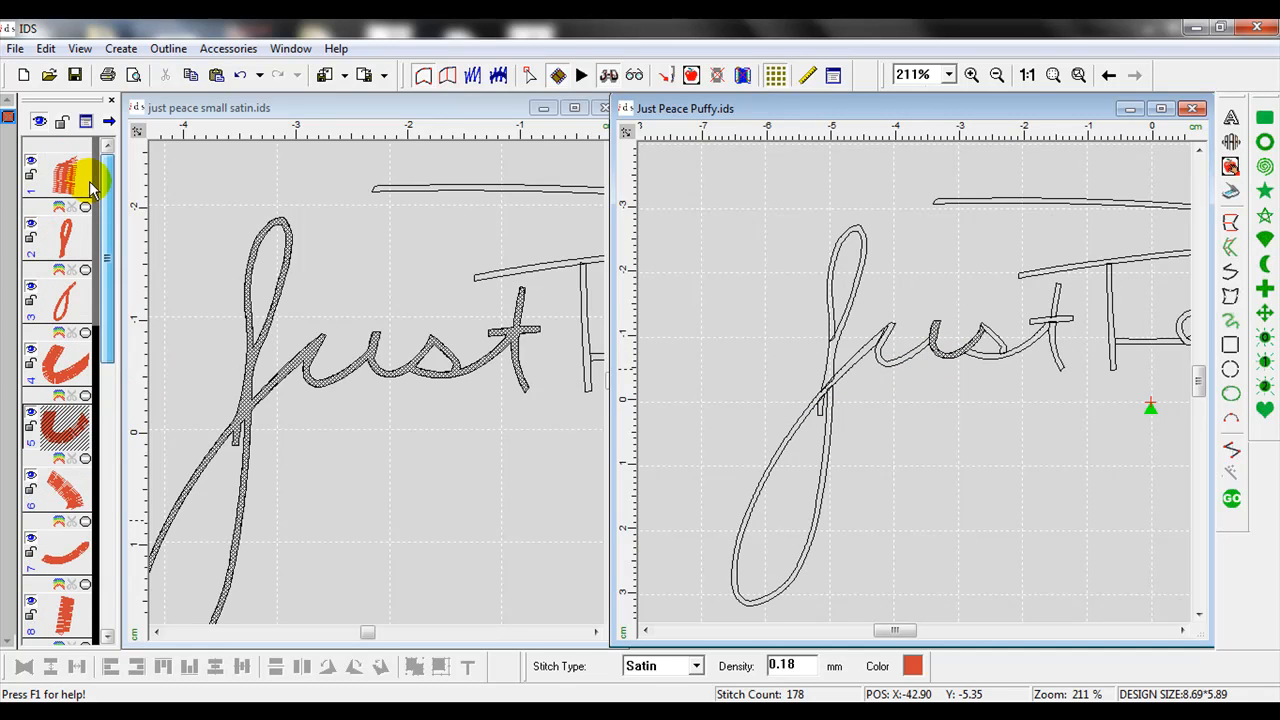
click(70, 180)
click(65, 242)
click(68, 305)
click(69, 358)
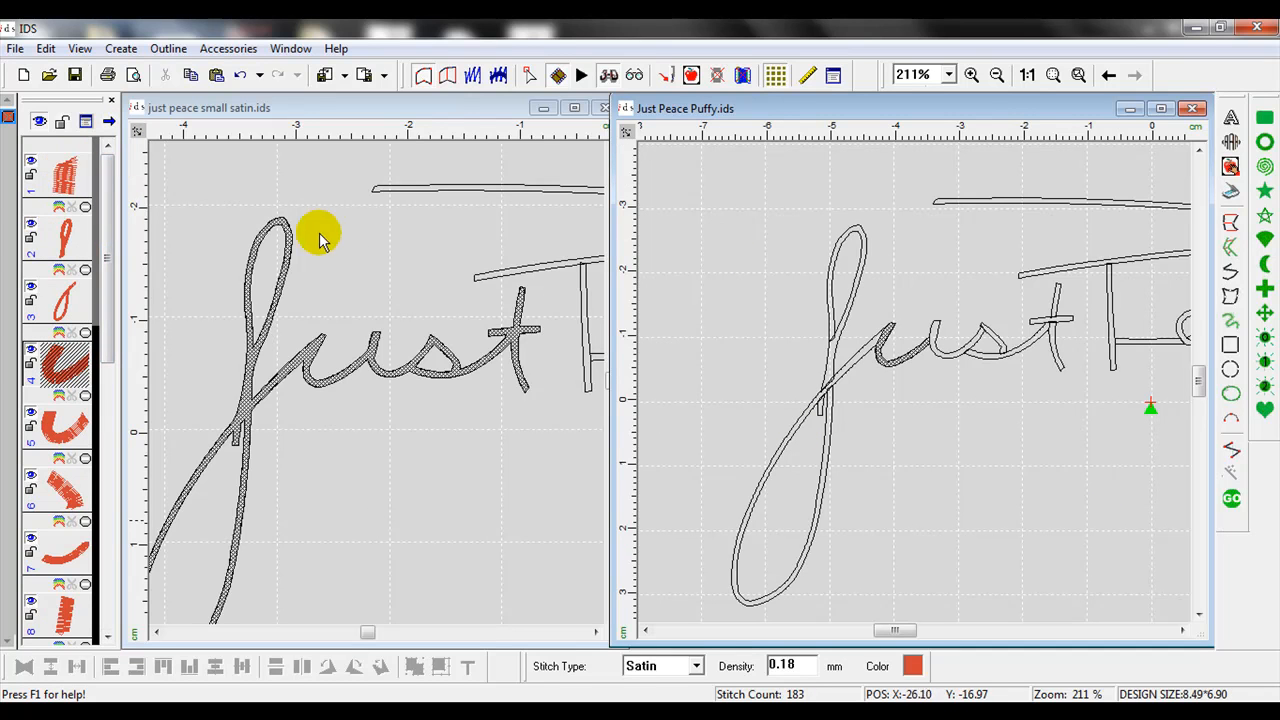
Compare the one-piece "Just" object in the small satin design with the divided lettering in the puffy design
click(476, 108)
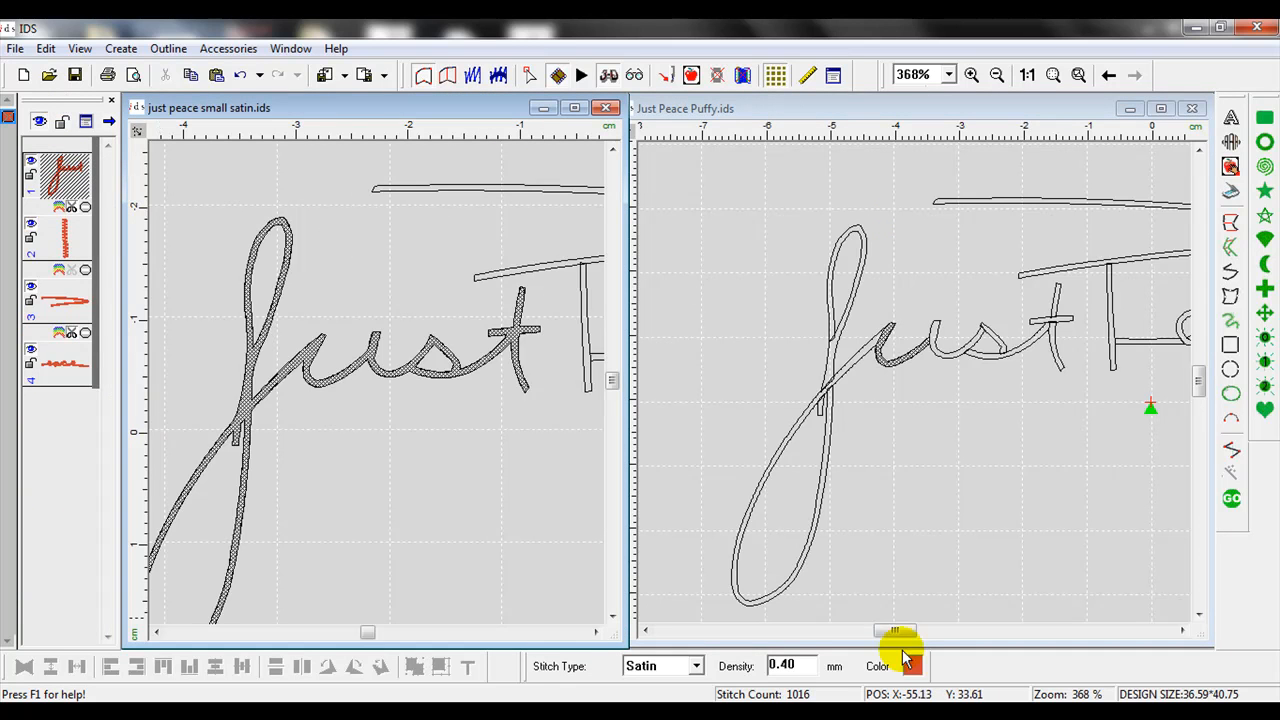
click(985, 578)
drag(106, 277, 106, 192)
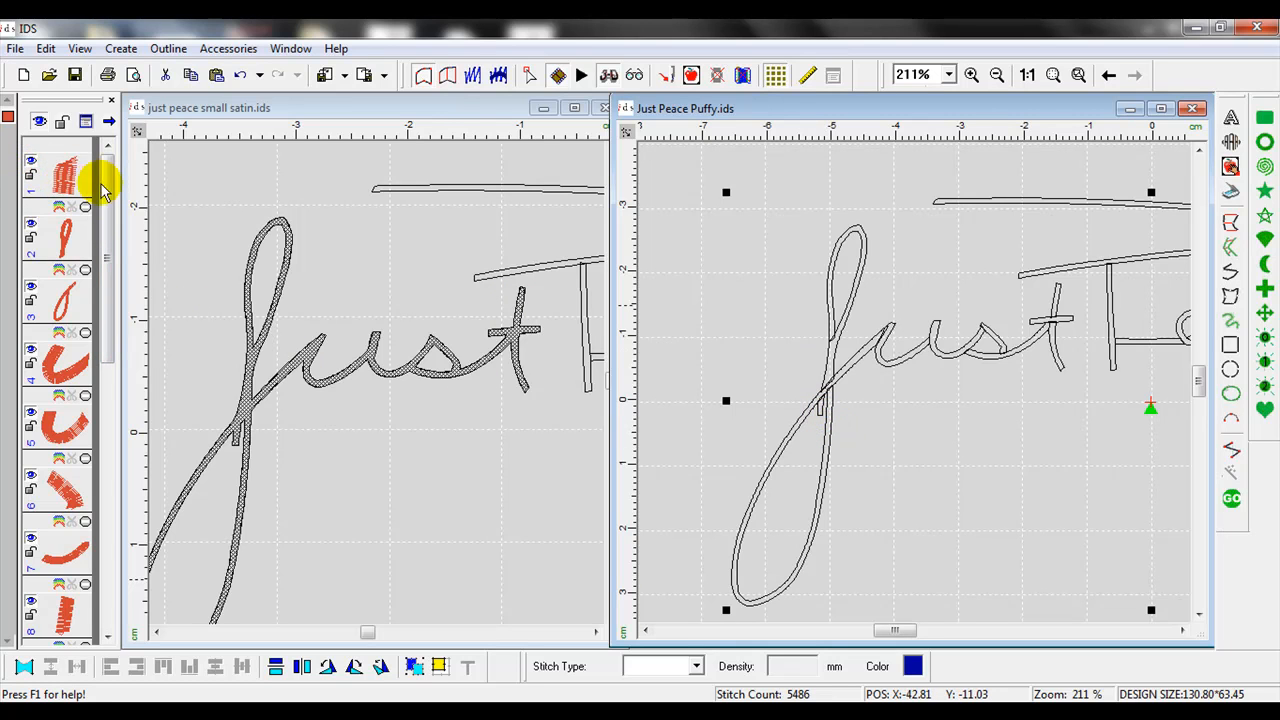
click(826, 418)
click(878, 411)
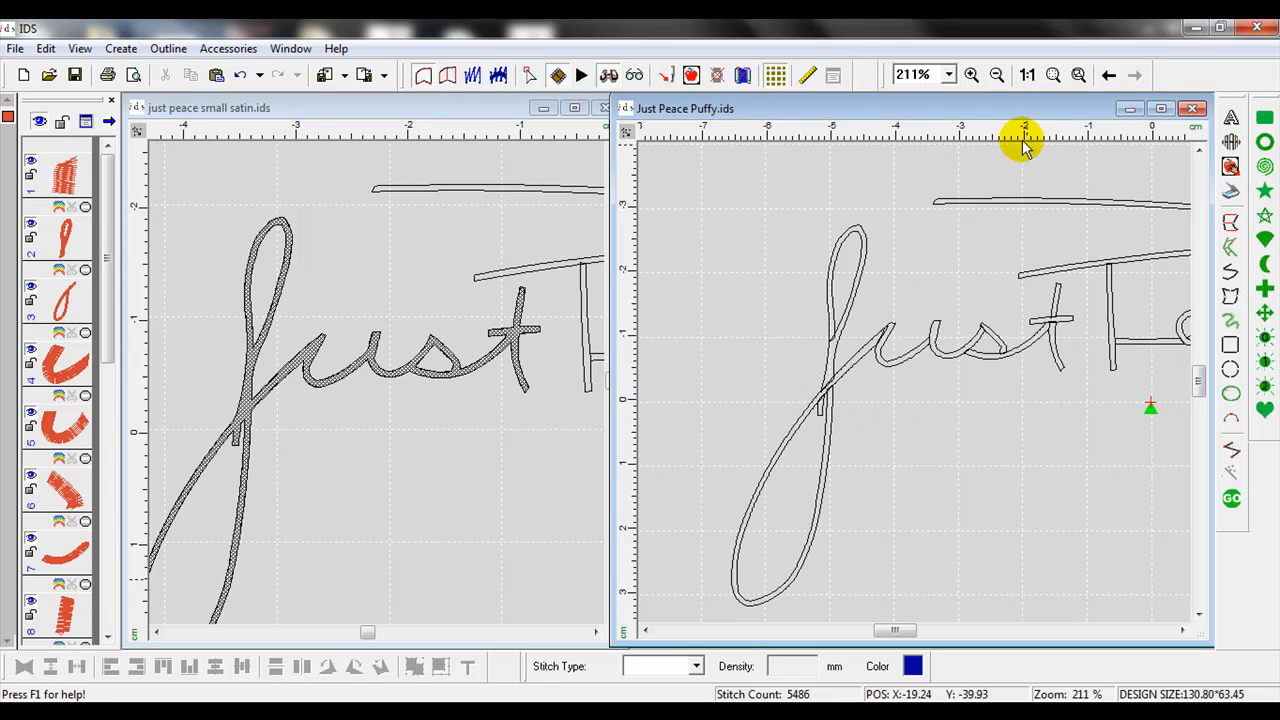
Examine the J's crossing in the puffy design up close, selecting its short underlying piece and its upper loop piece
click(971, 74)
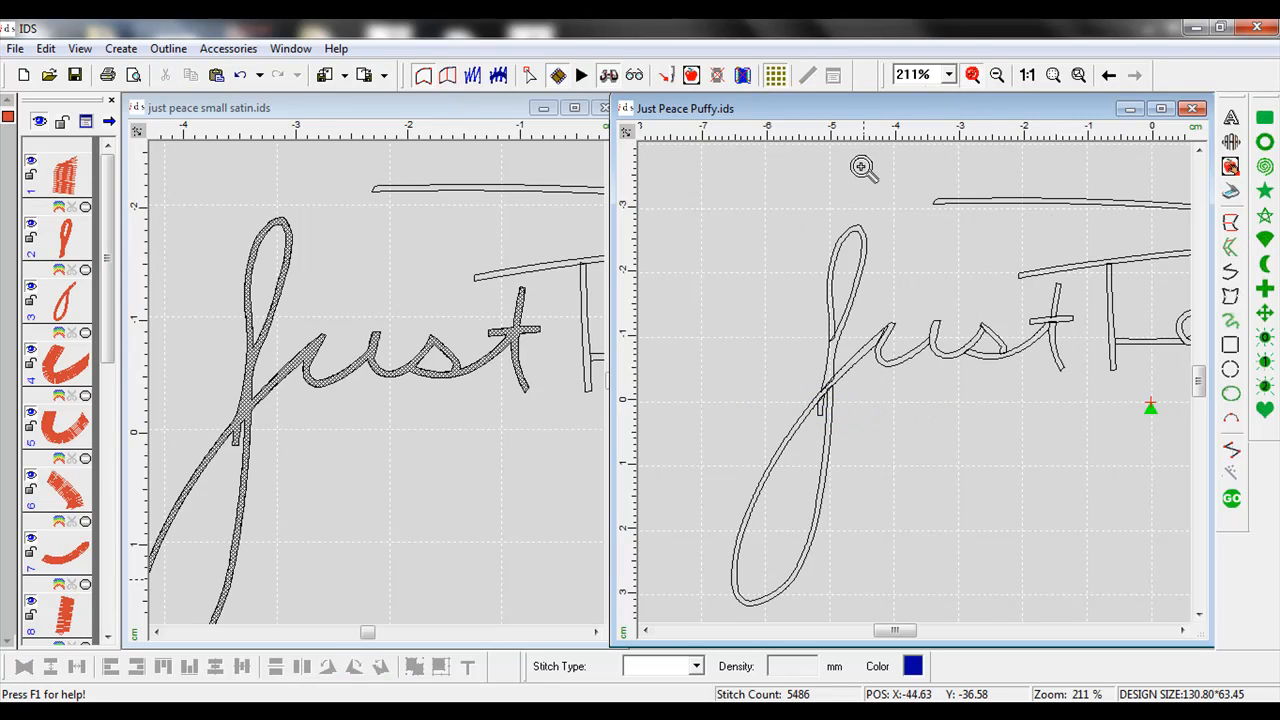
drag(737, 171, 937, 600)
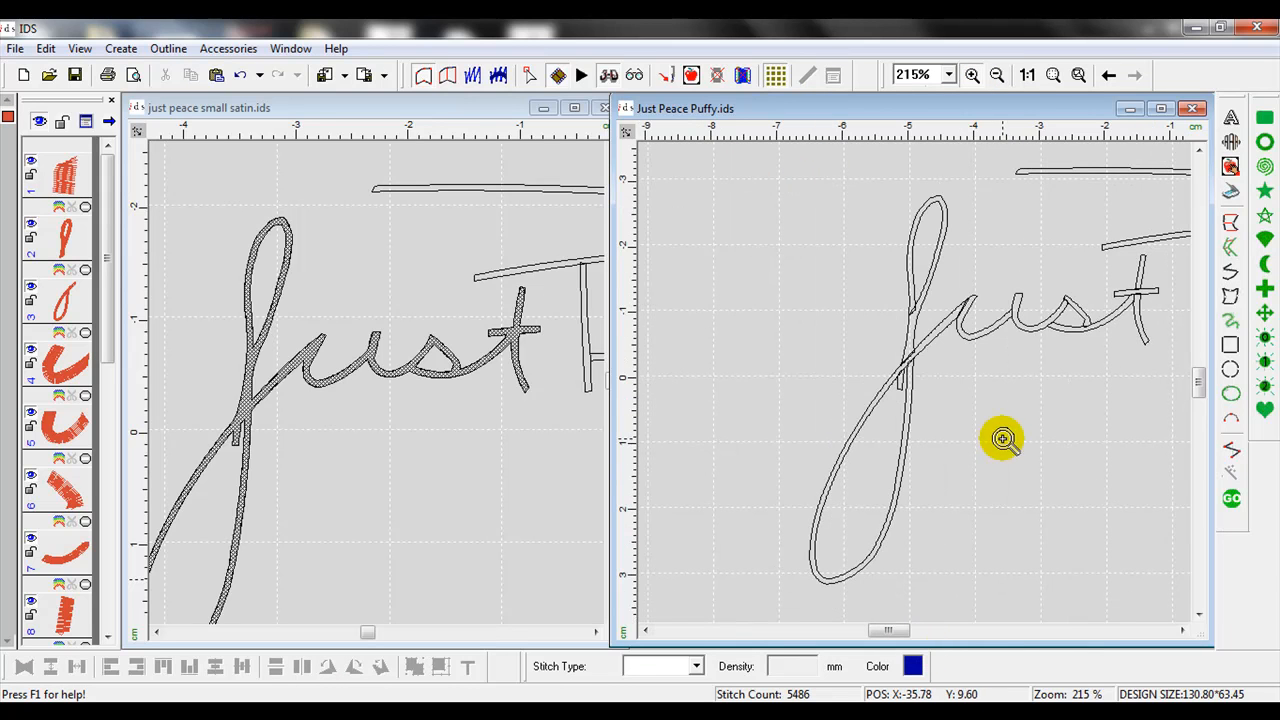
click(906, 339)
click(902, 352)
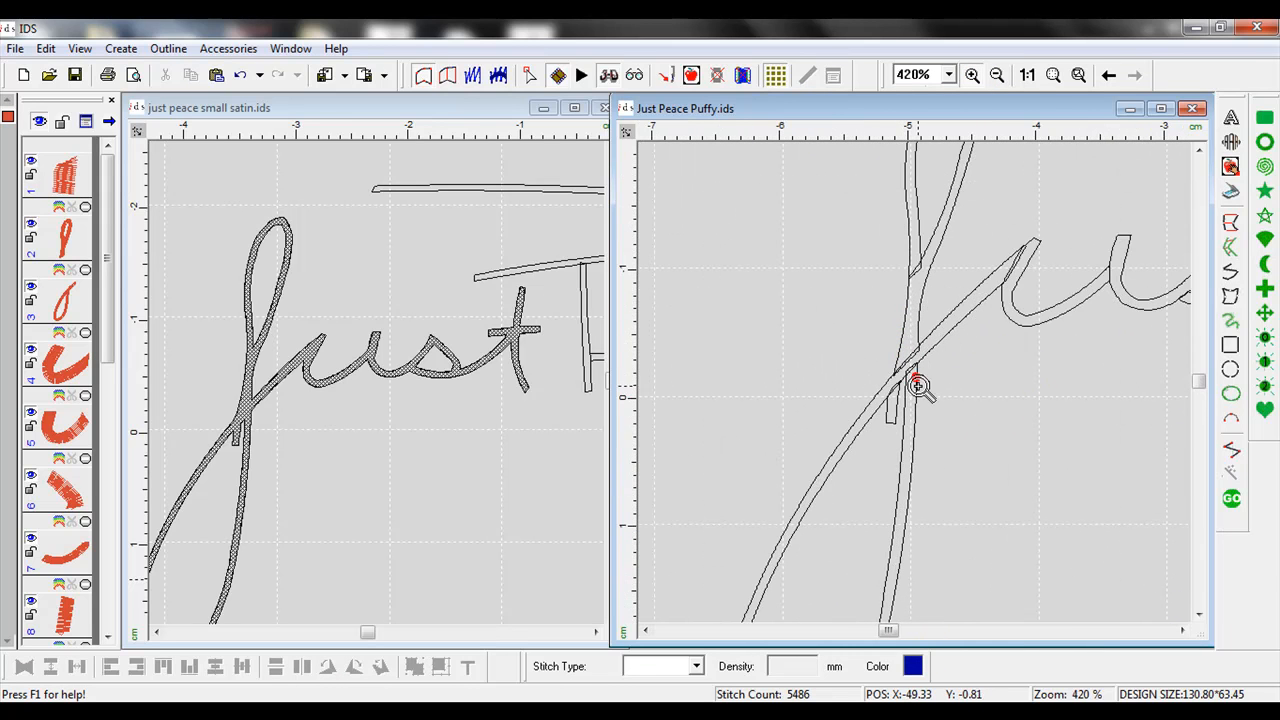
right_click(953, 437)
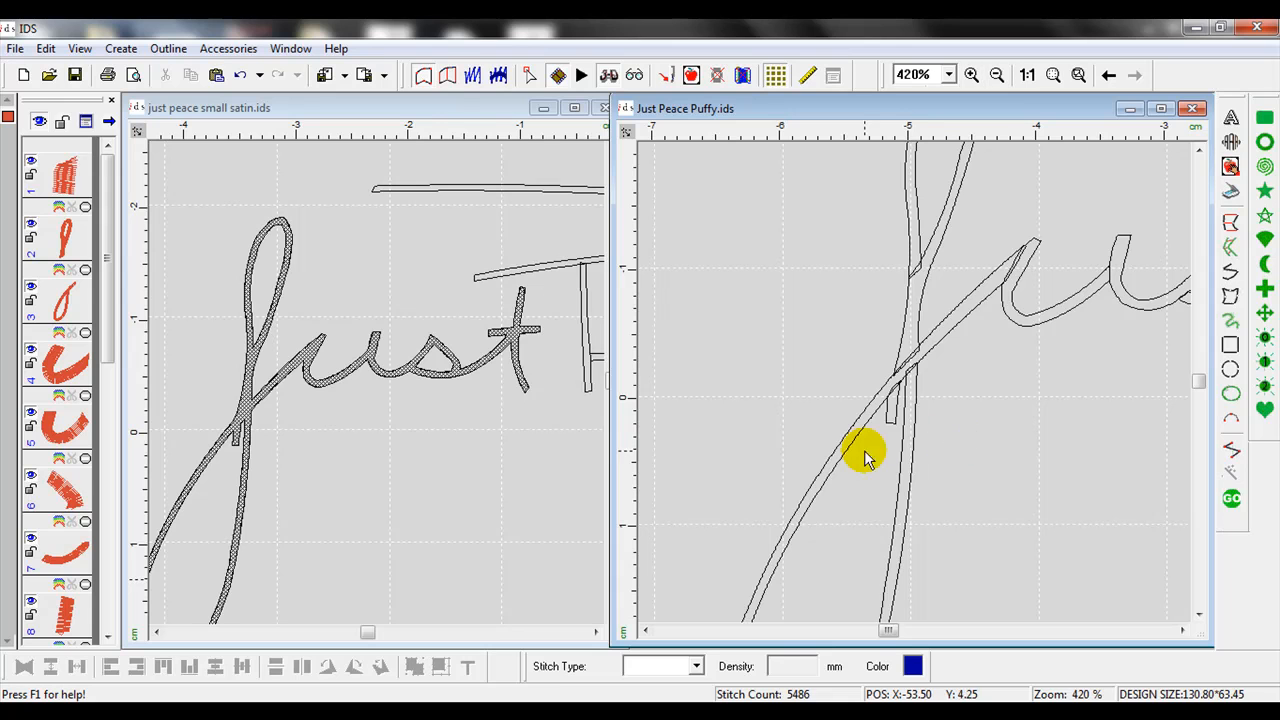
click(893, 415)
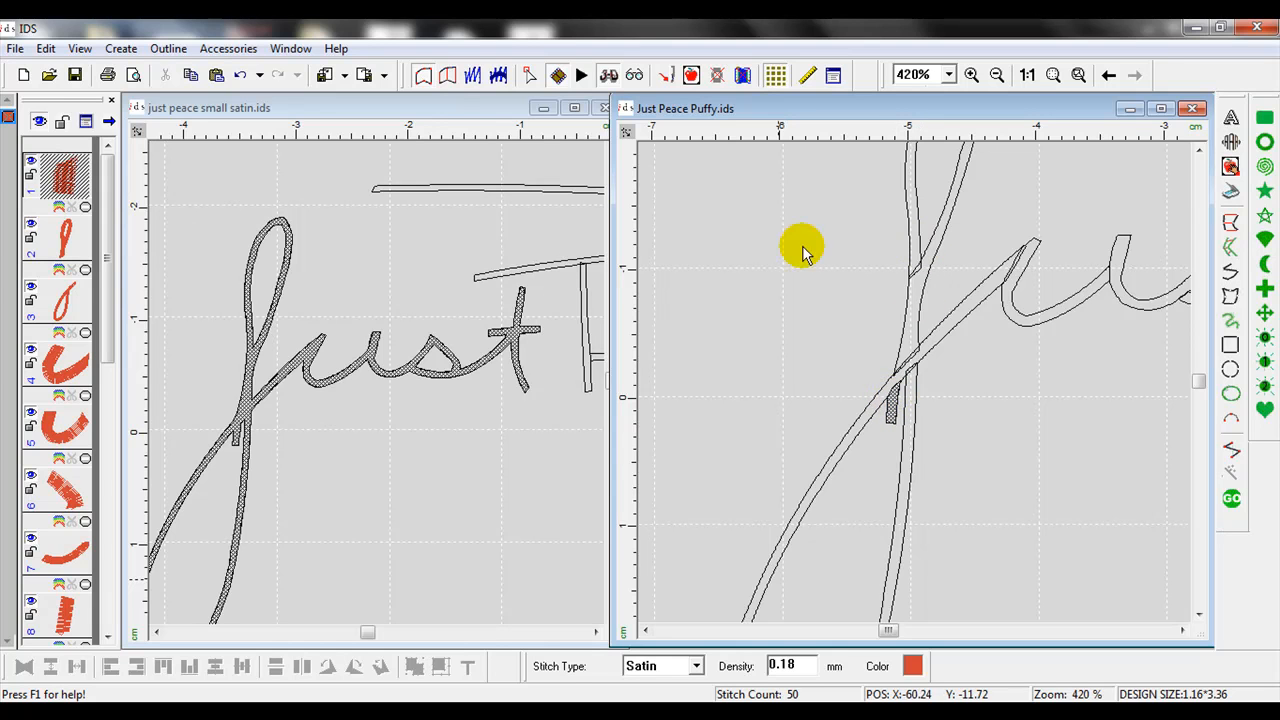
click(57, 238)
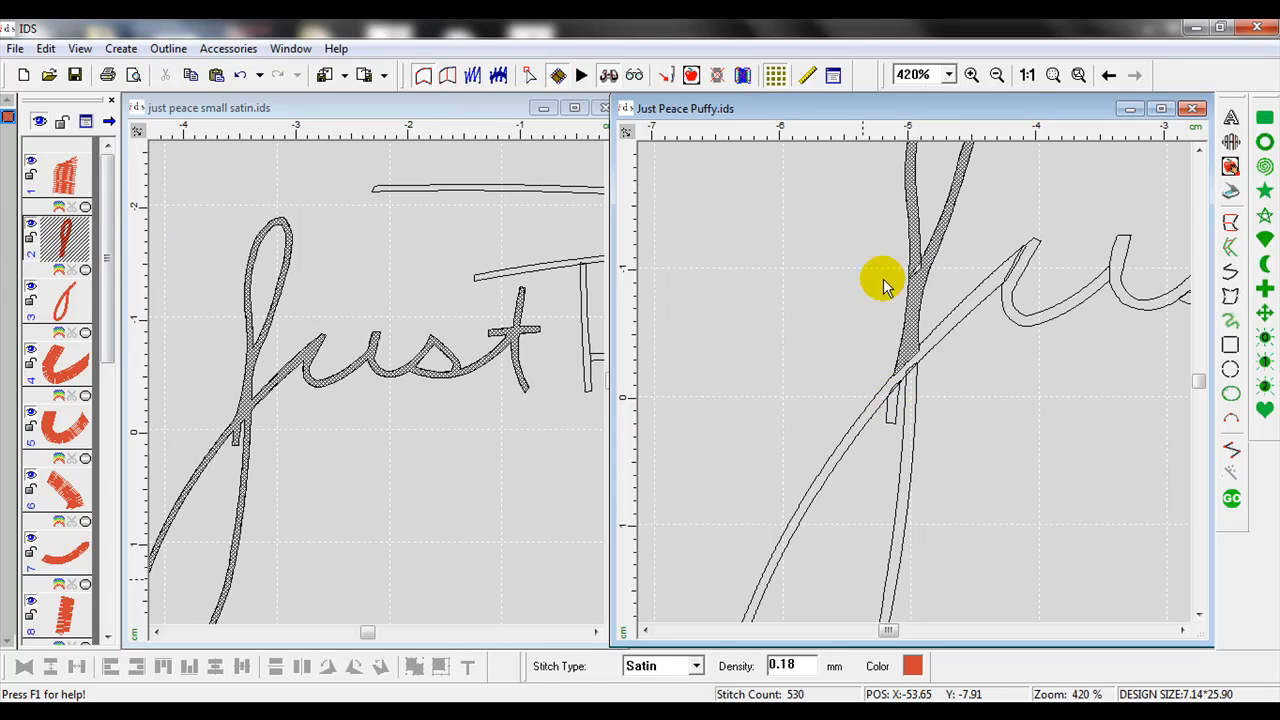
Examine the J's lower loop piece and its outlines above and below the crossing in the puffy design
click(1198, 150)
click(1198, 150)
click(1198, 150)
drag(1199, 371, 1198, 386)
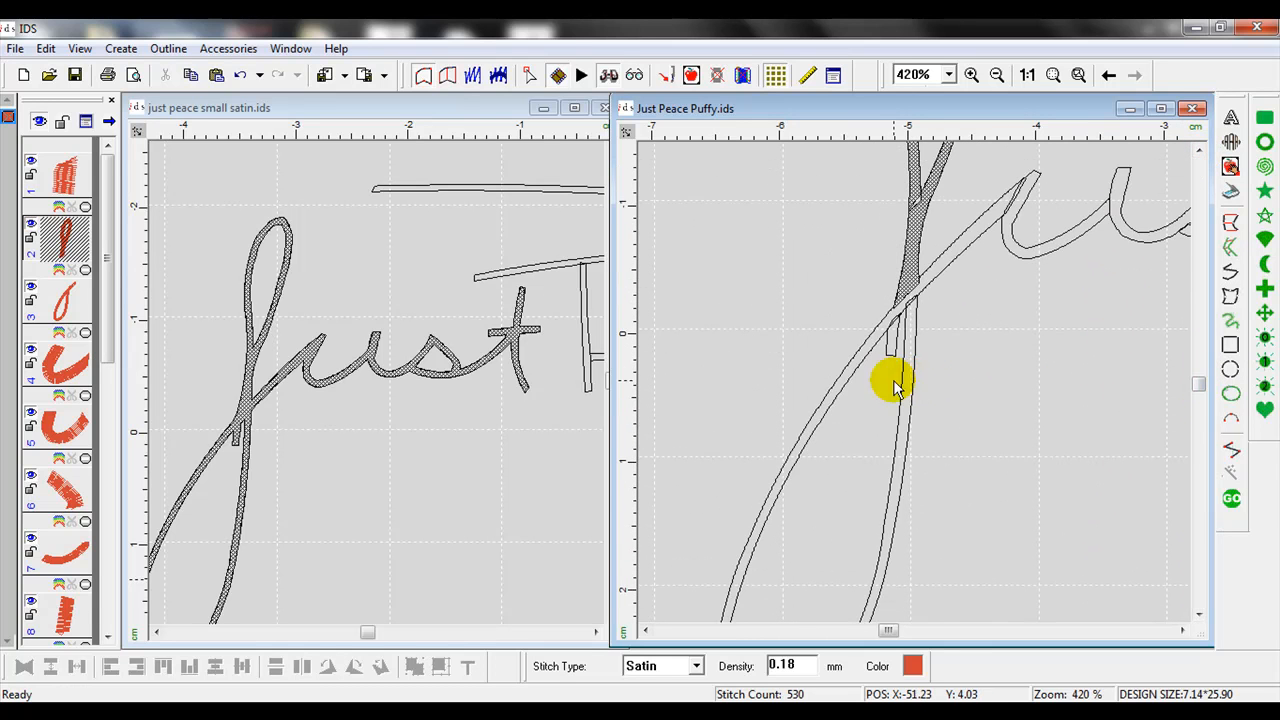
click(907, 382)
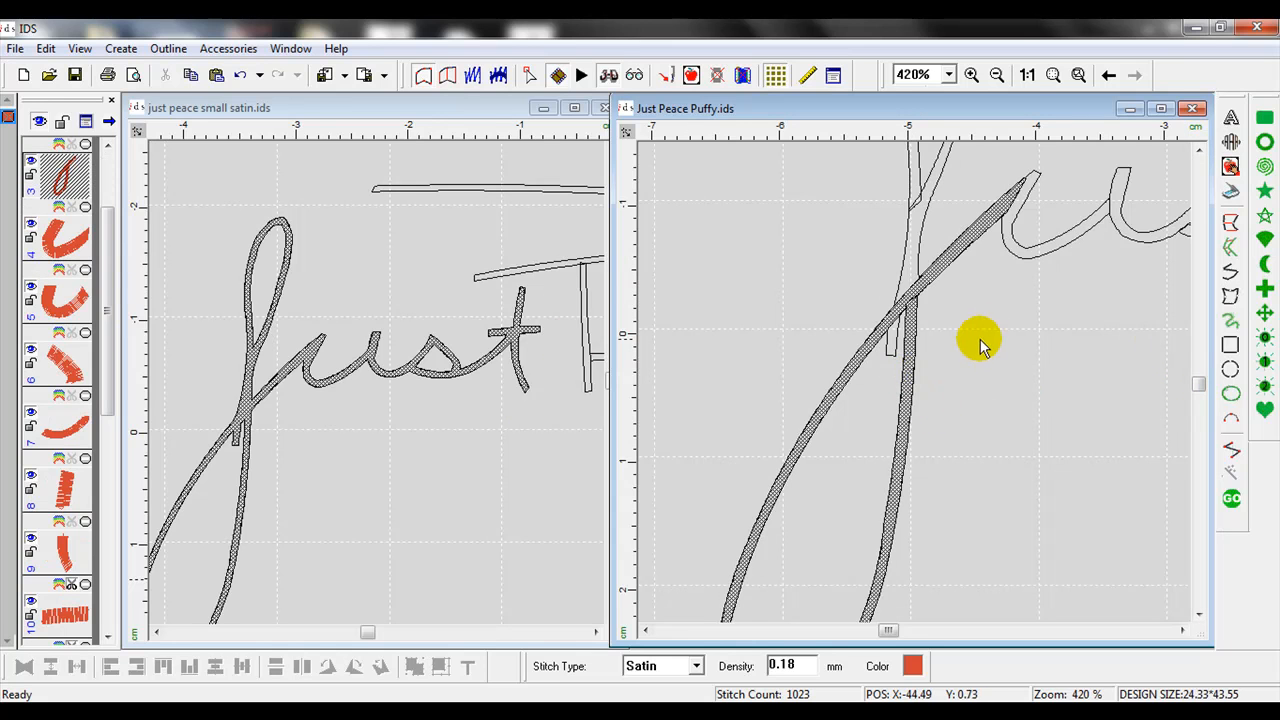
click(1109, 400)
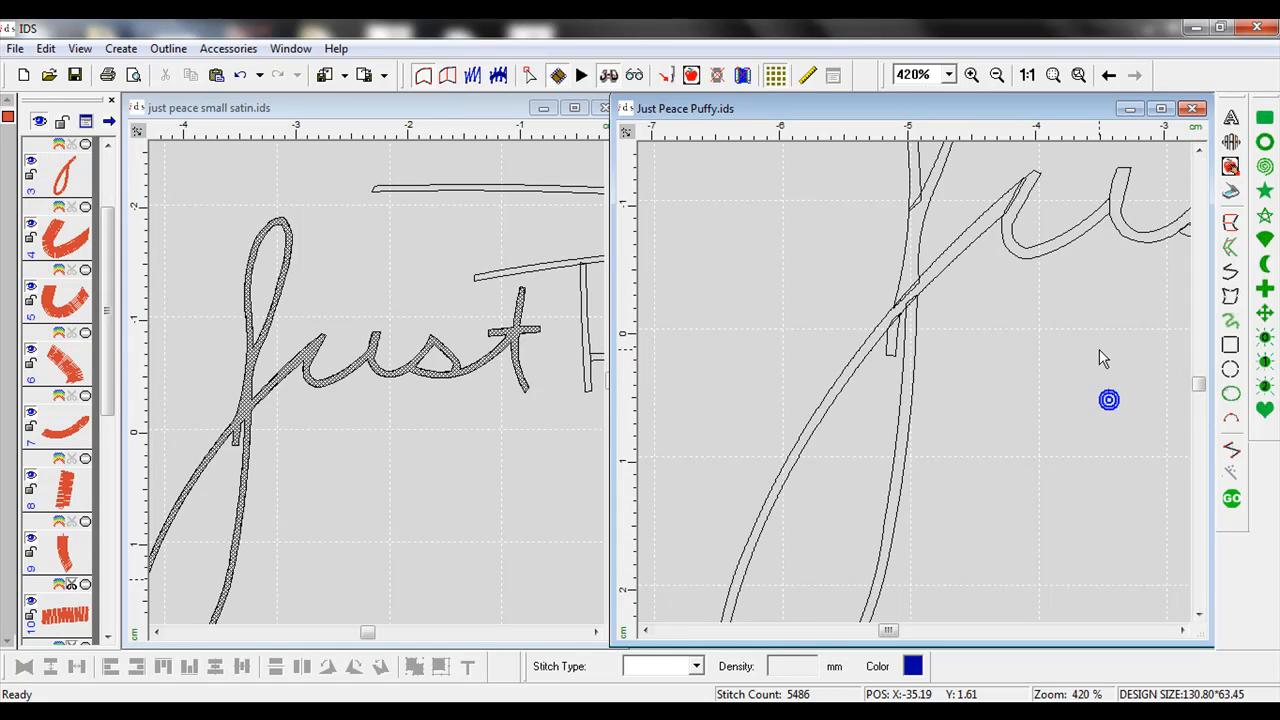
drag(1199, 383, 1199, 379)
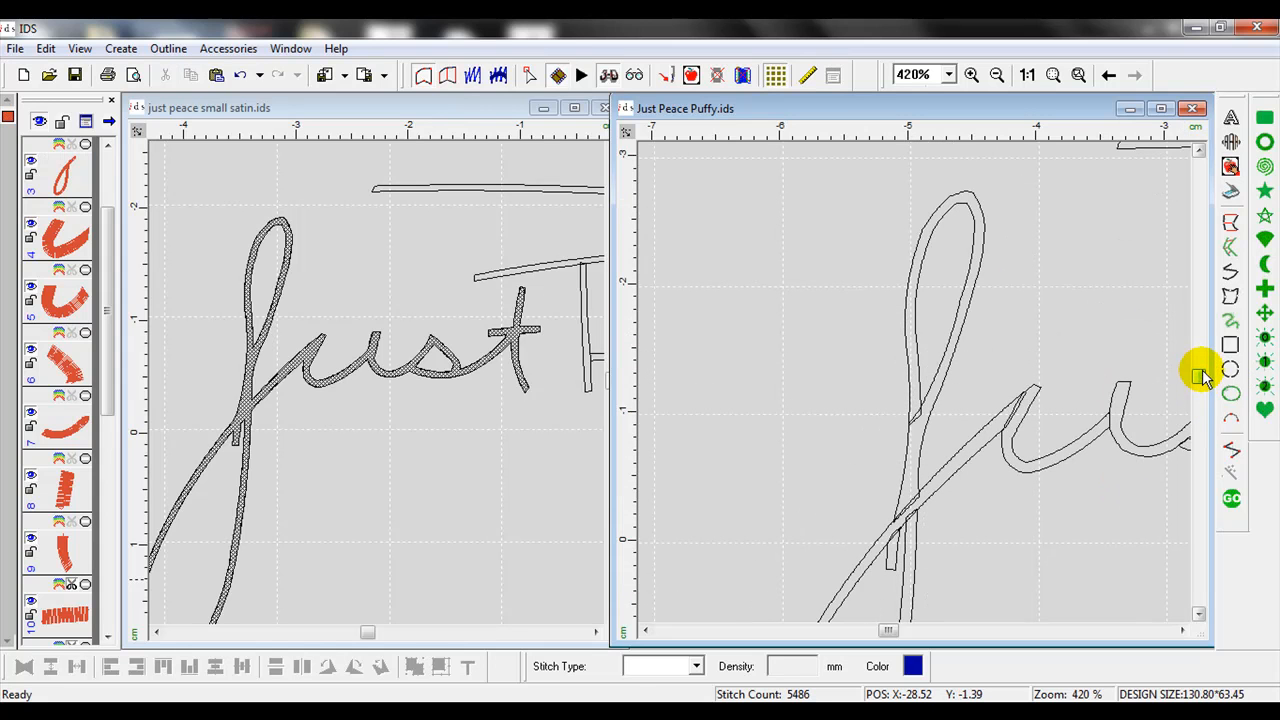
scroll(1200, 378, up, 3)
scroll(1200, 382, down, 6)
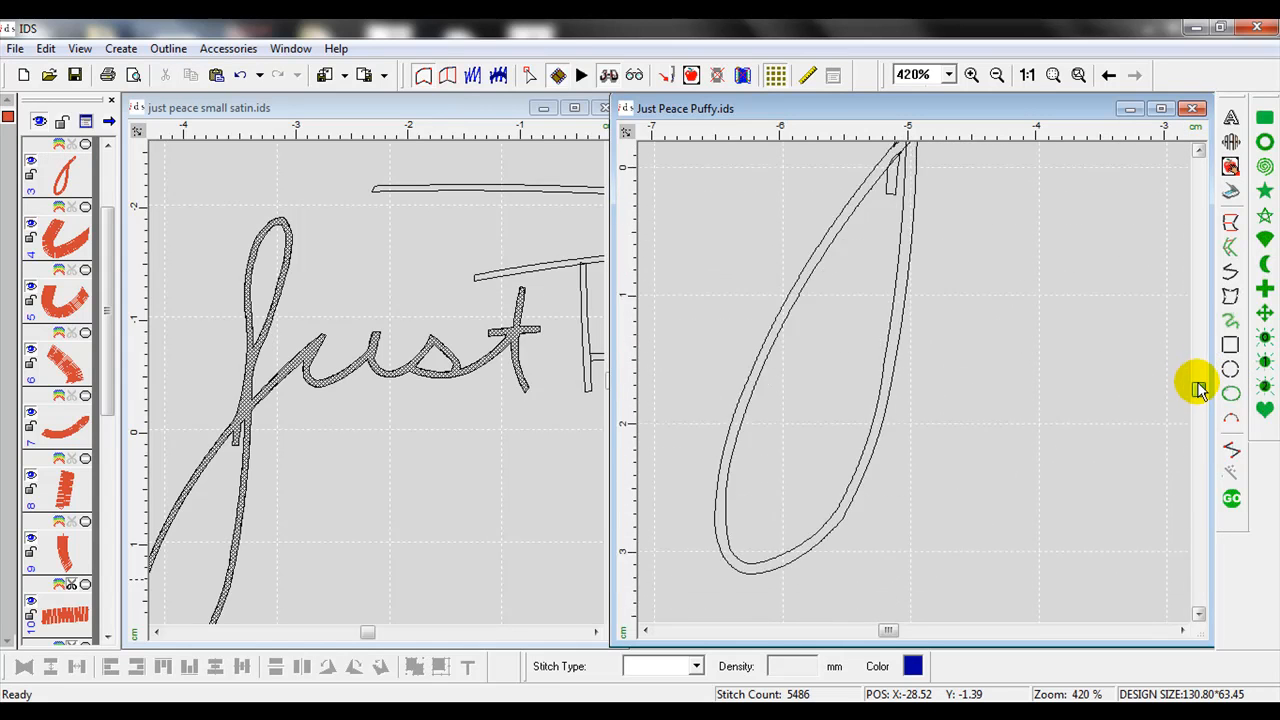
scroll(1200, 385, up, 3)
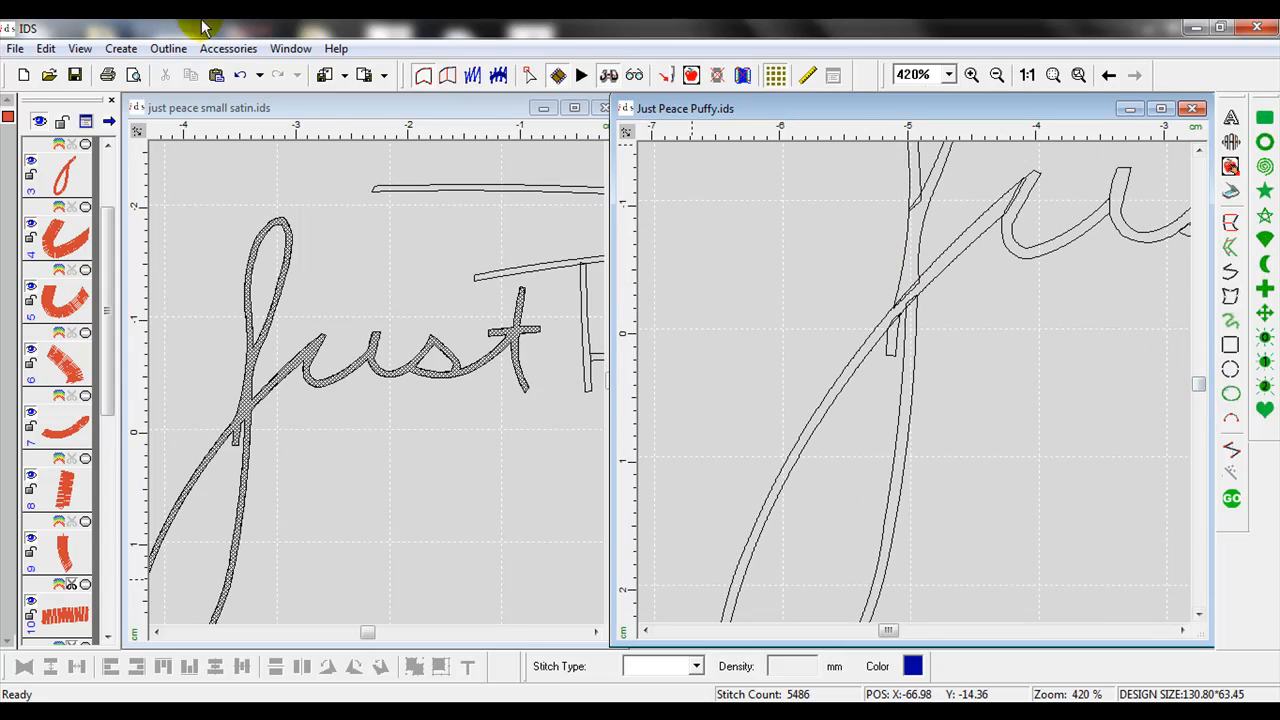
Show the stitches, move the short underlying piece's entry point to its lower end and regenerate its stitches
click(474, 76)
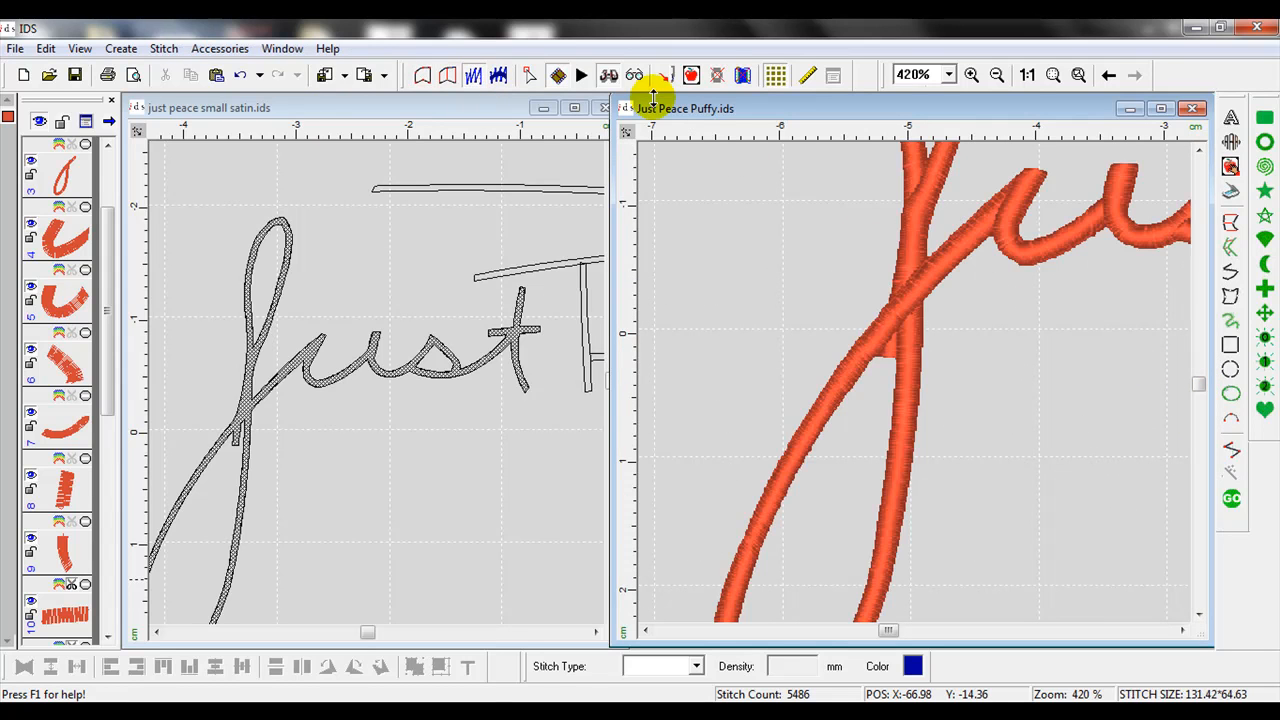
click(893, 350)
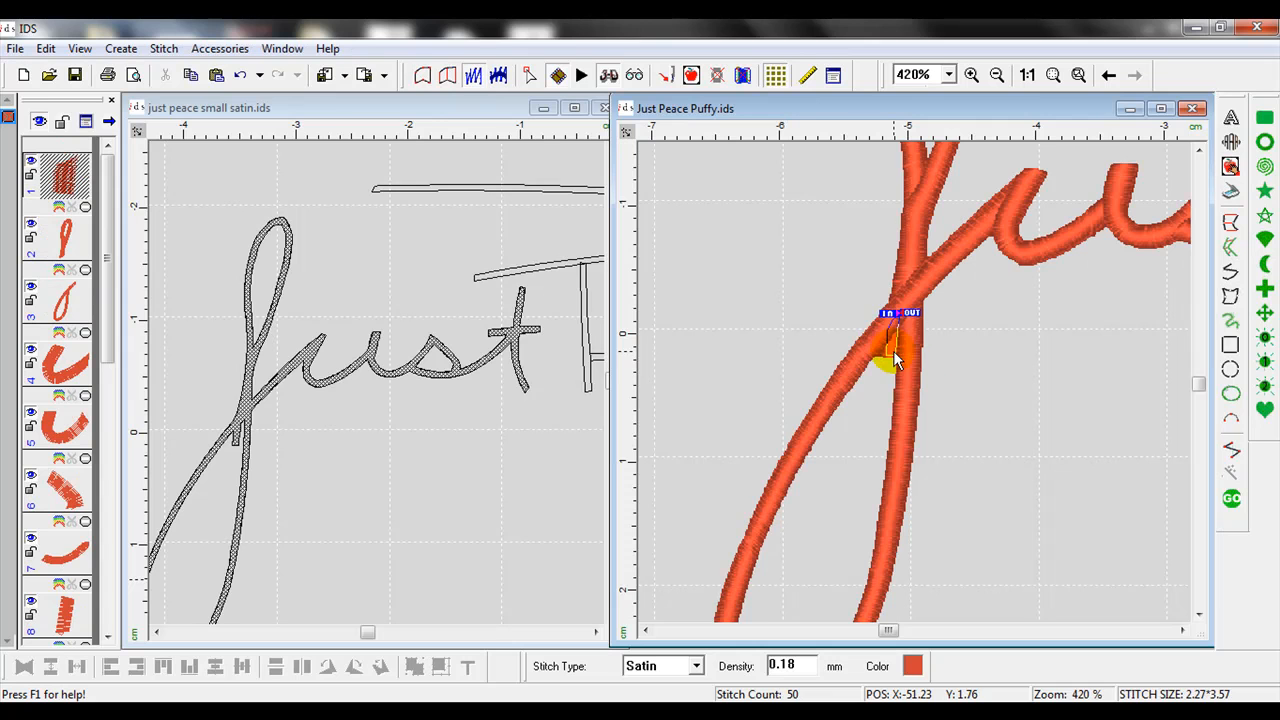
drag(890, 313, 876, 384)
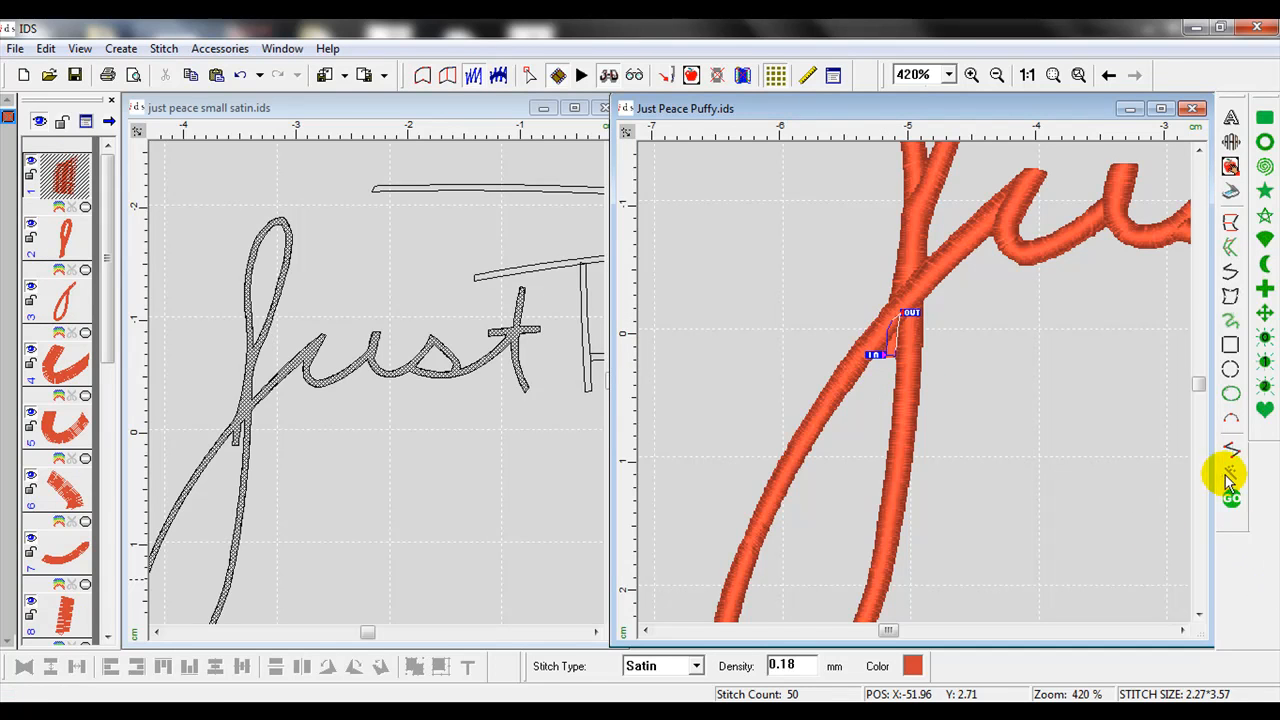
click(1236, 503)
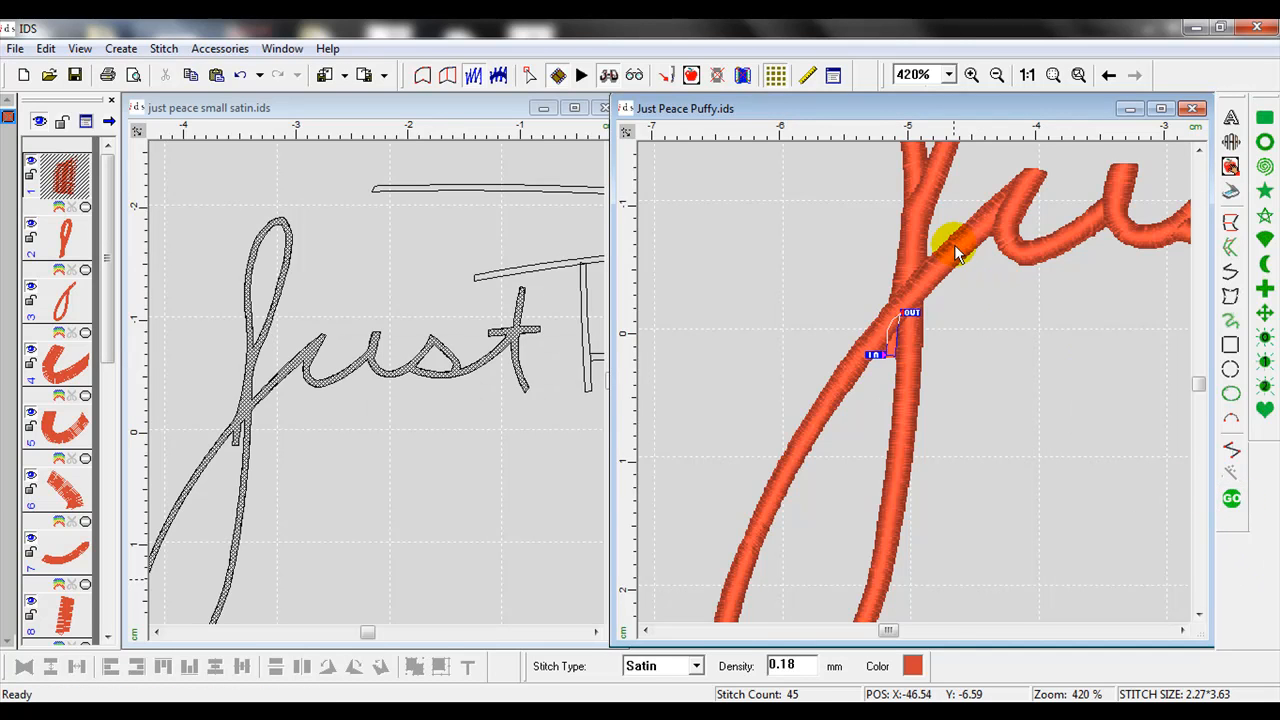
Check the entry and exit points of the J's upper loop and lower loop pieces
click(905, 211)
click(919, 216)
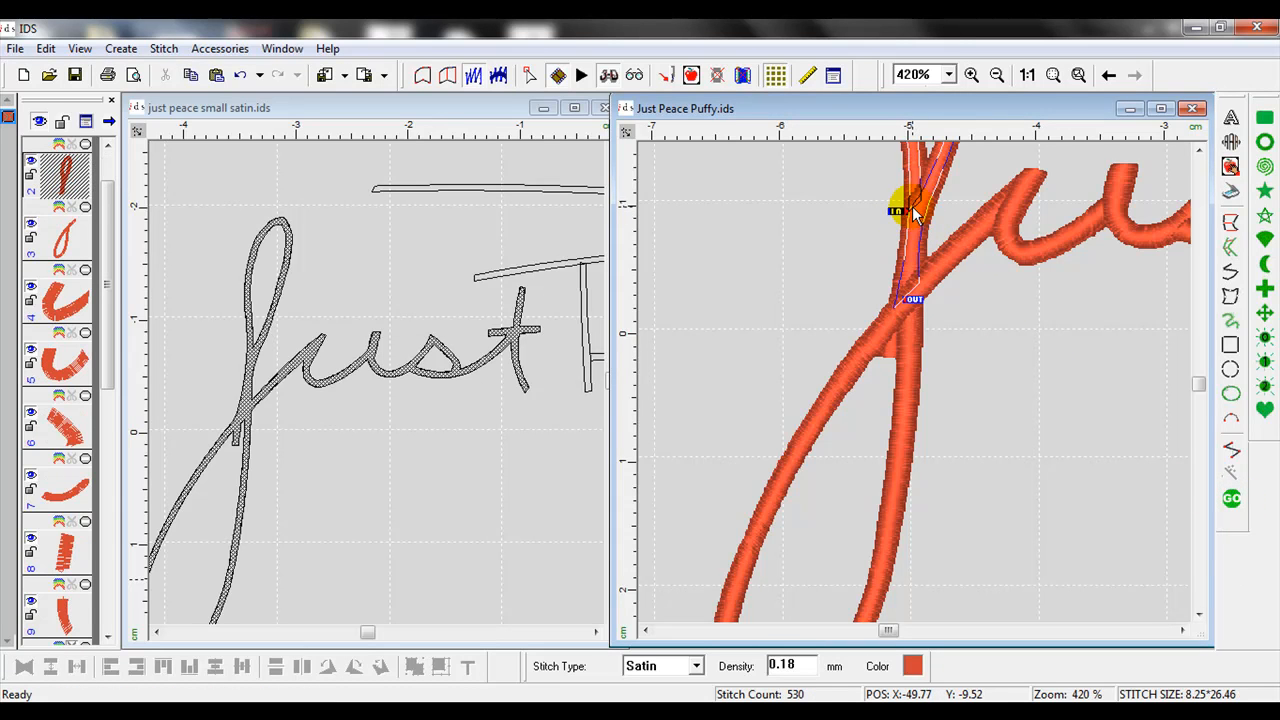
click(911, 357)
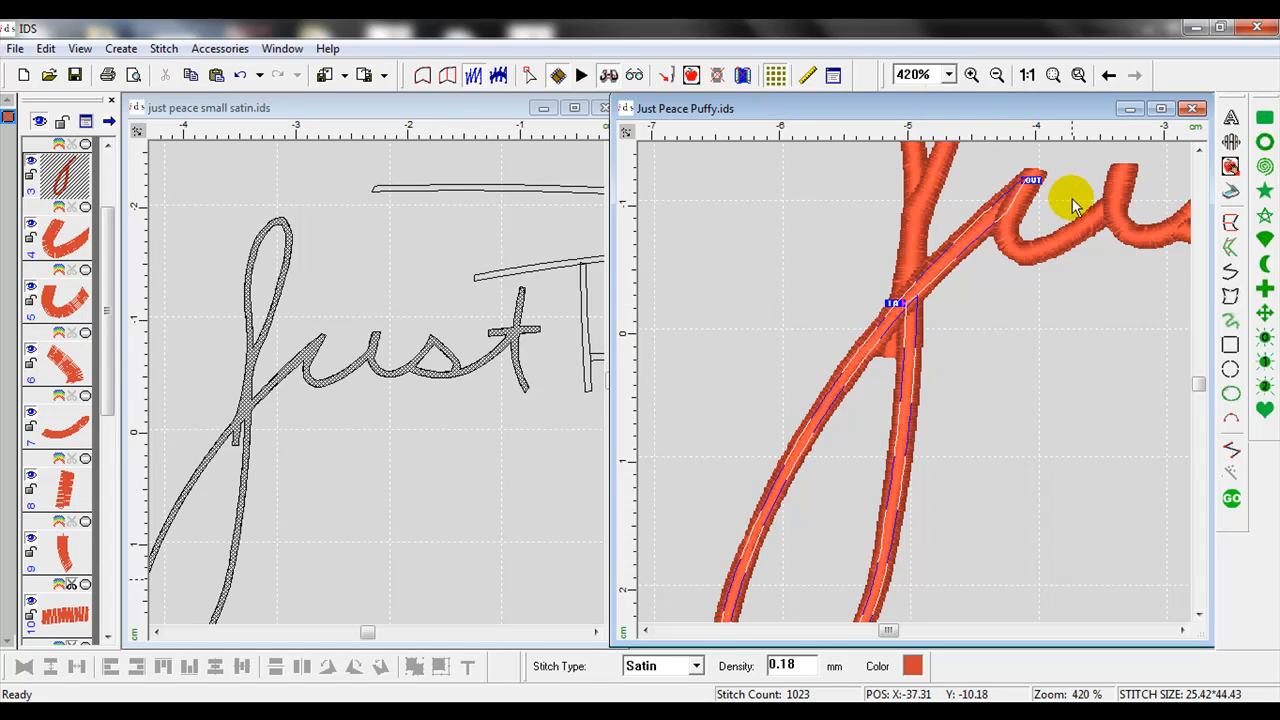
click(1032, 373)
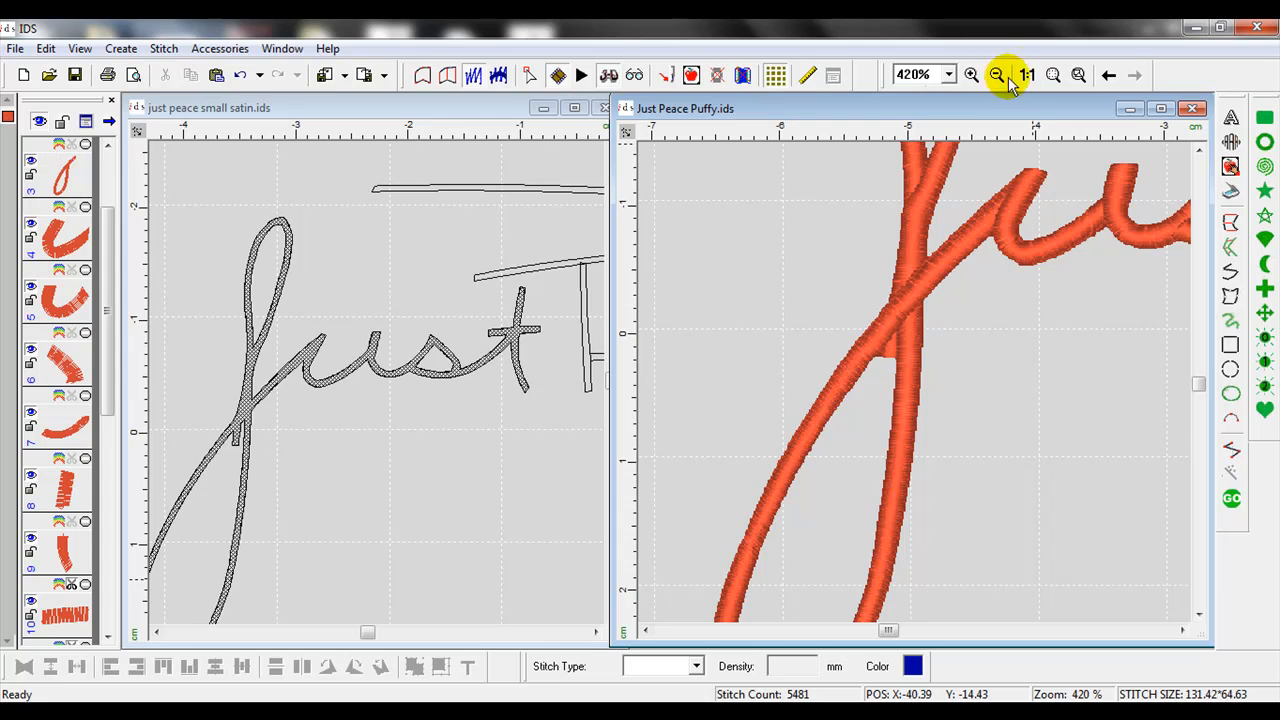
Bring the whole J of the puffy design into view and open the stitch-out simulation
click(944, 263)
click(937, 306)
click(936, 320)
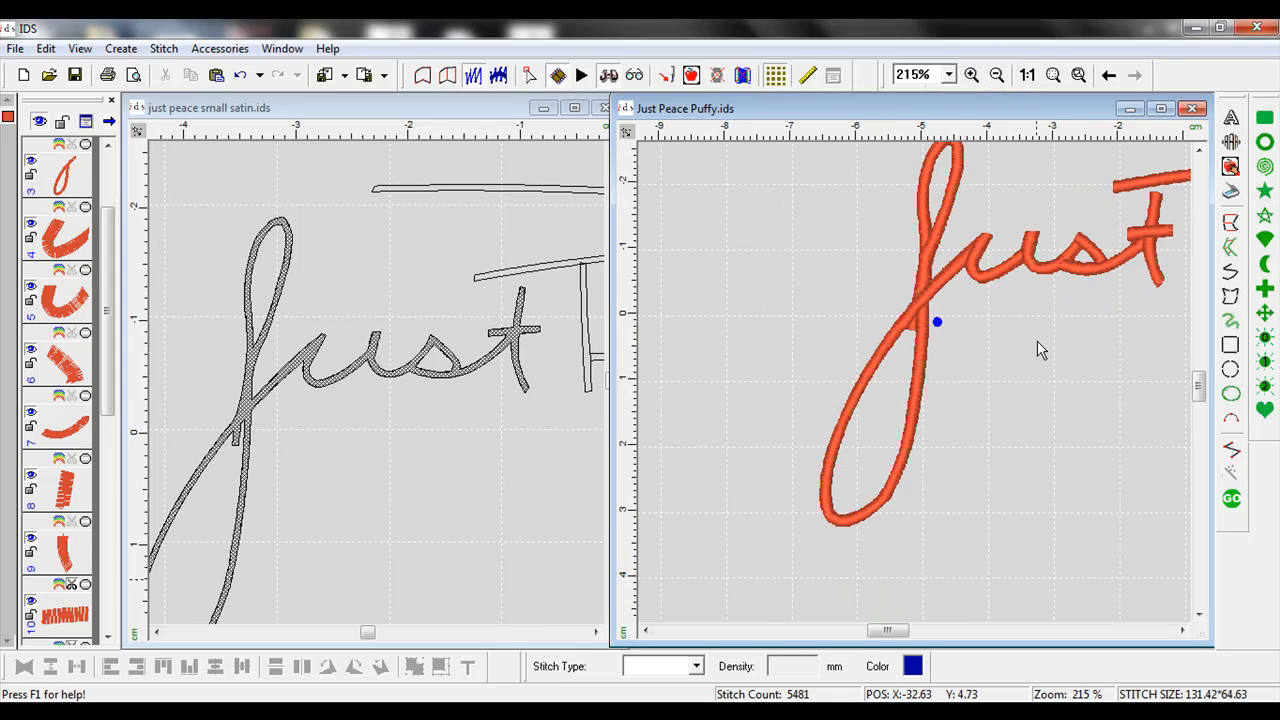
click(583, 77)
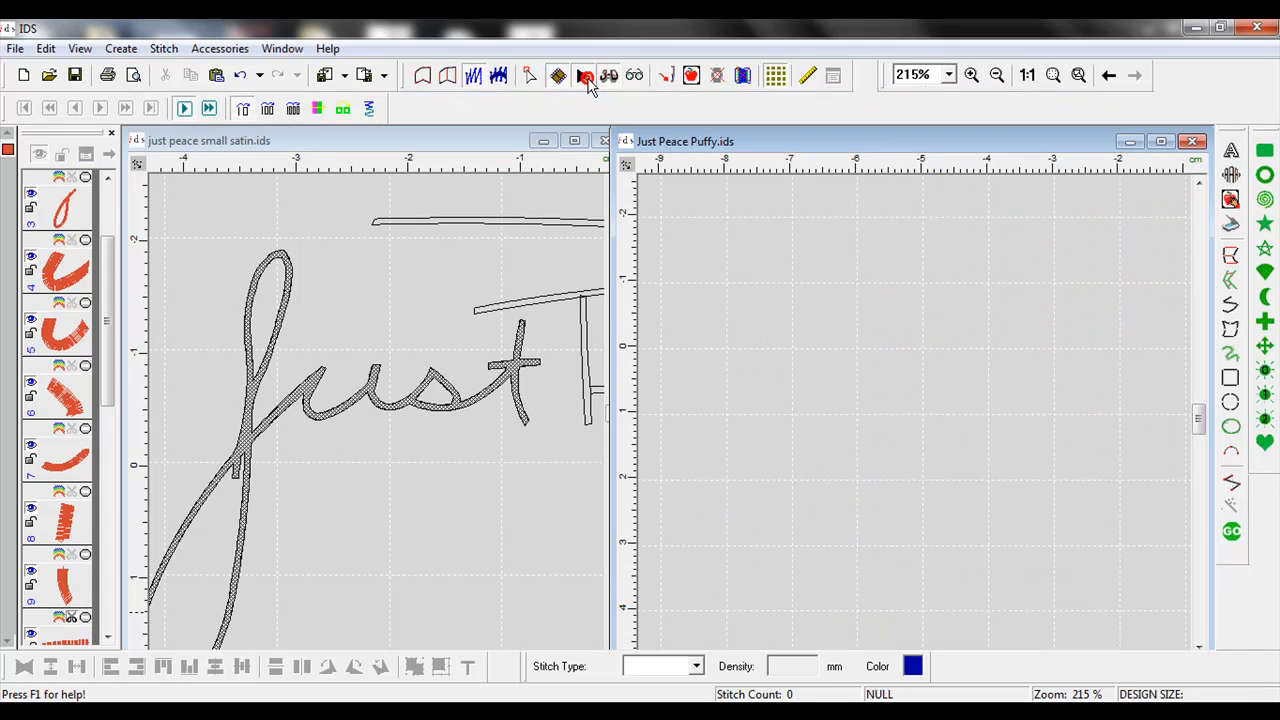
Play the stitch-out simulation of the puffy design's J and close it
click(183, 110)
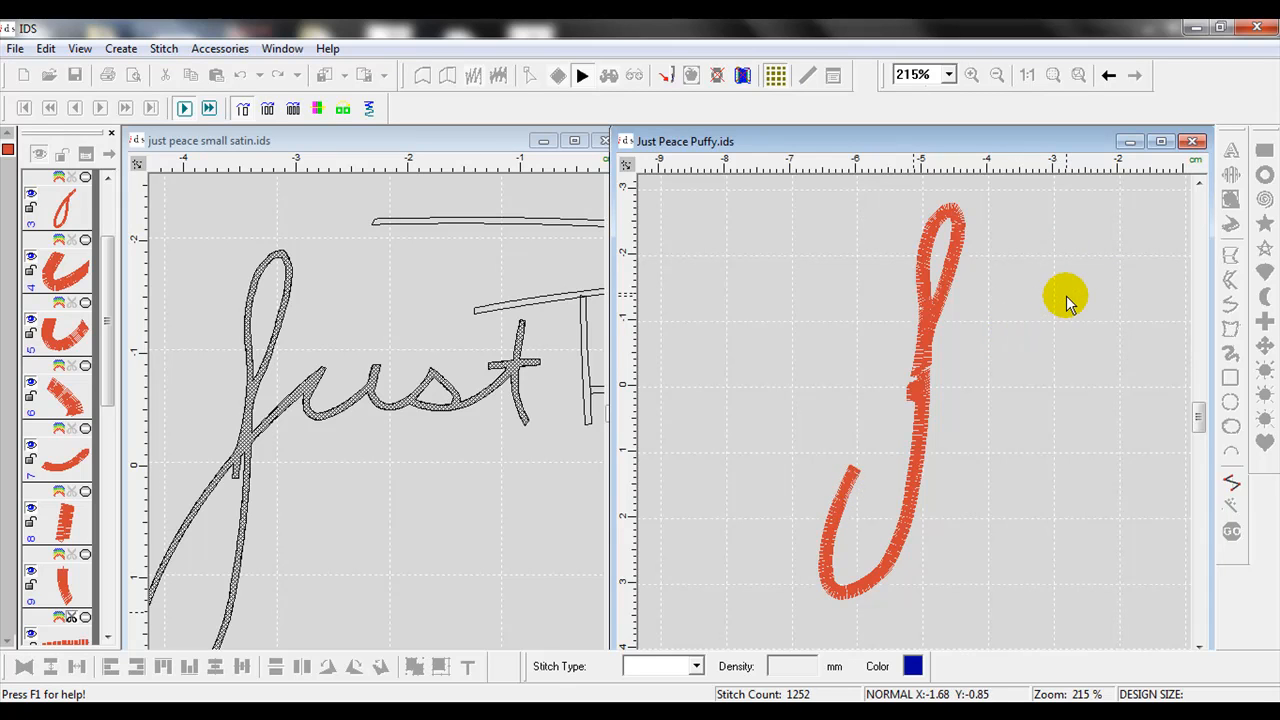
click(583, 77)
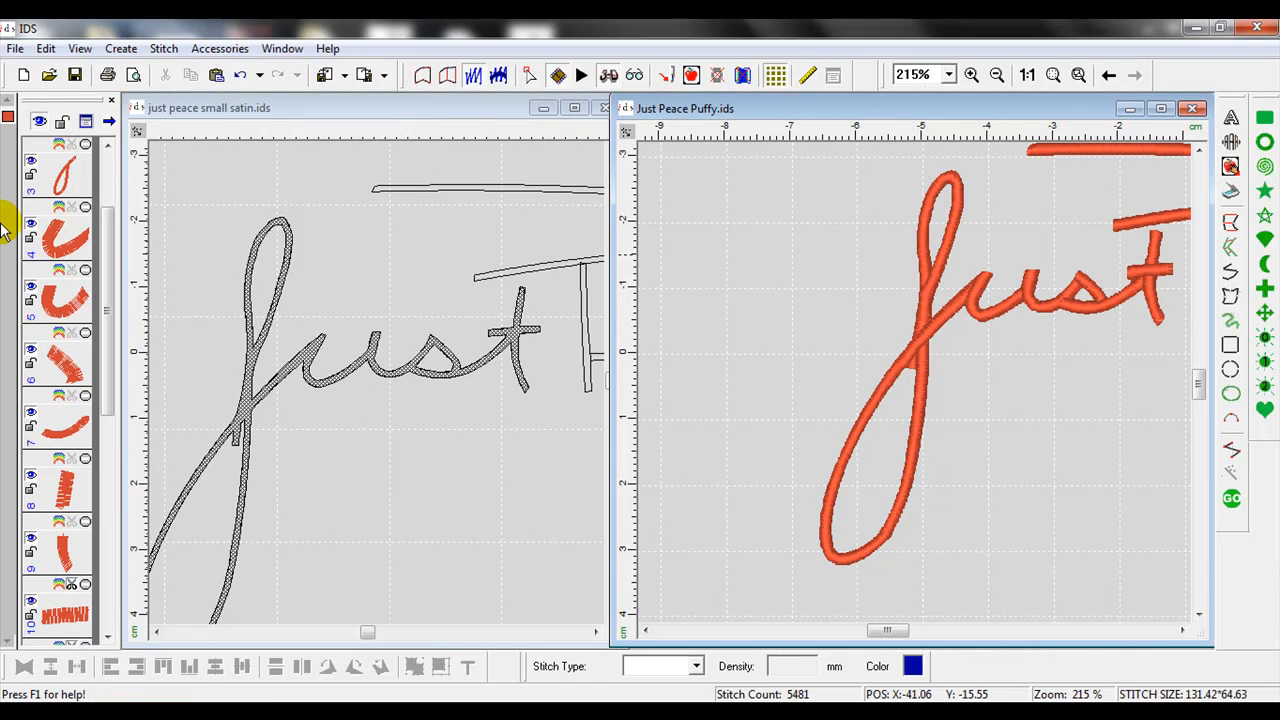
Toggle trims on individual pieces early in the sequence, and turn on the Trim command for all pieces of the red colour
scroll(106, 243, up, 3)
click(72, 208)
click(71, 335)
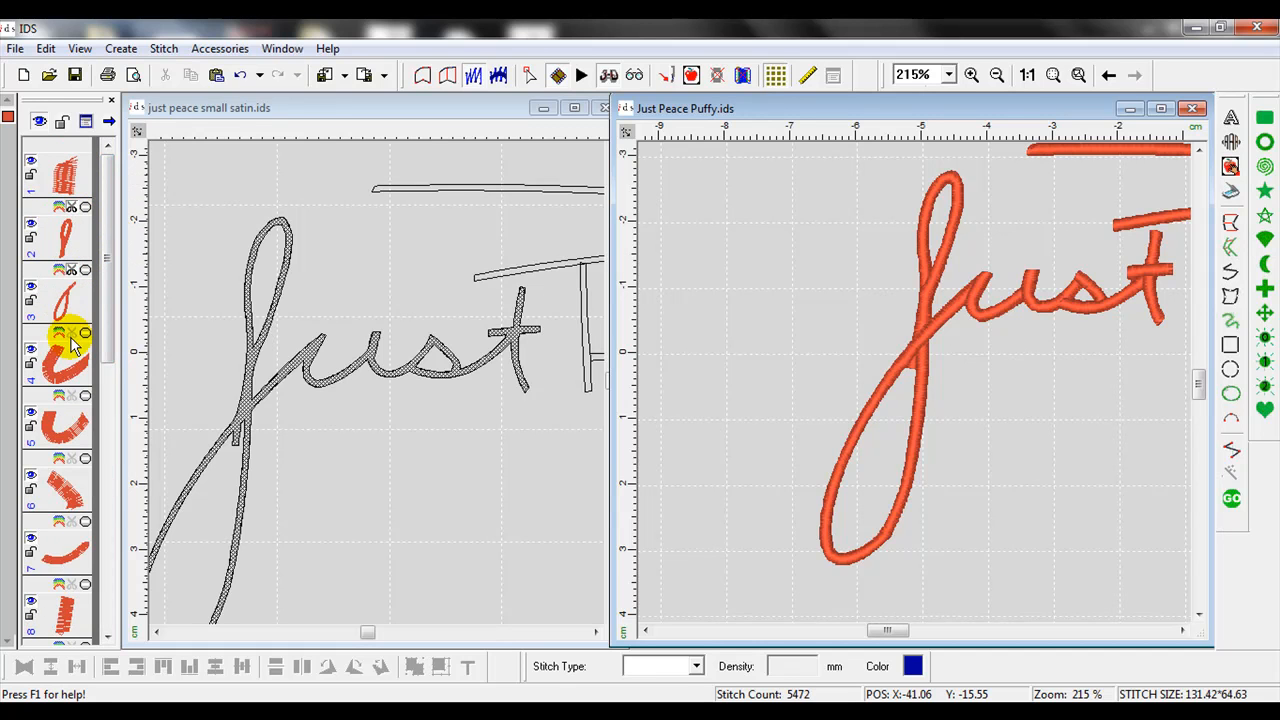
click(8, 120)
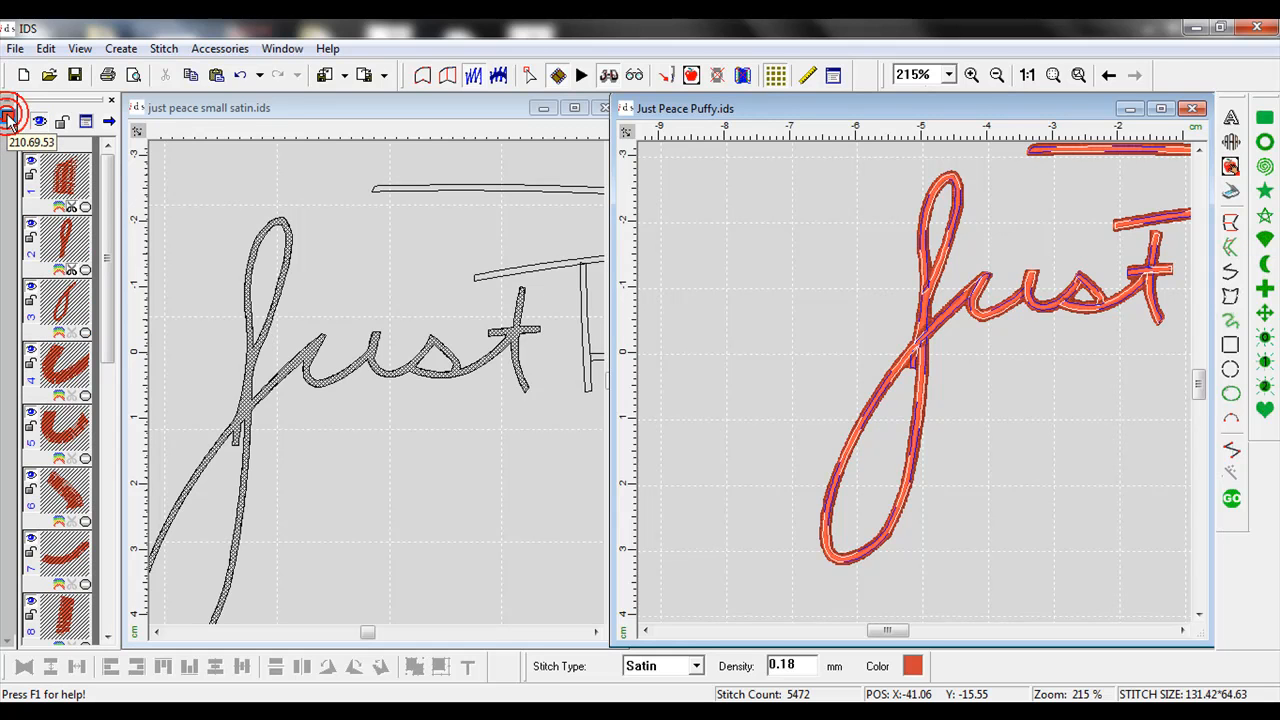
click(87, 123)
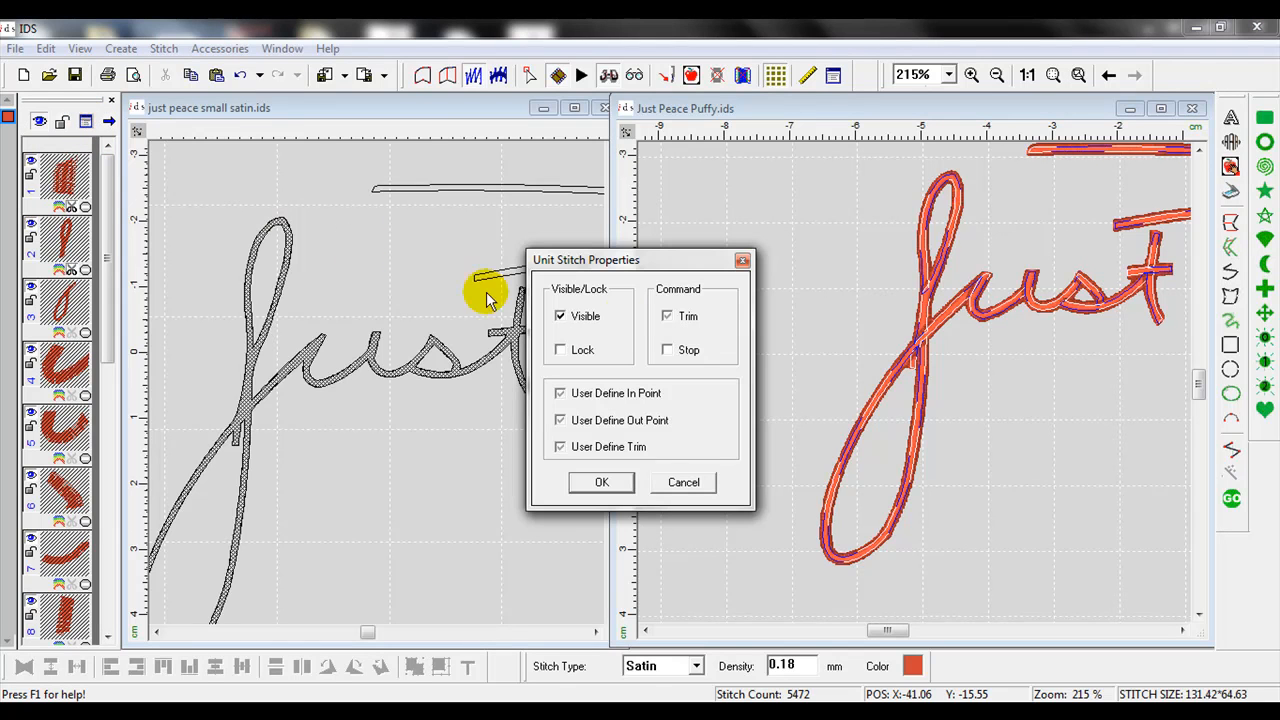
click(669, 318)
click(668, 318)
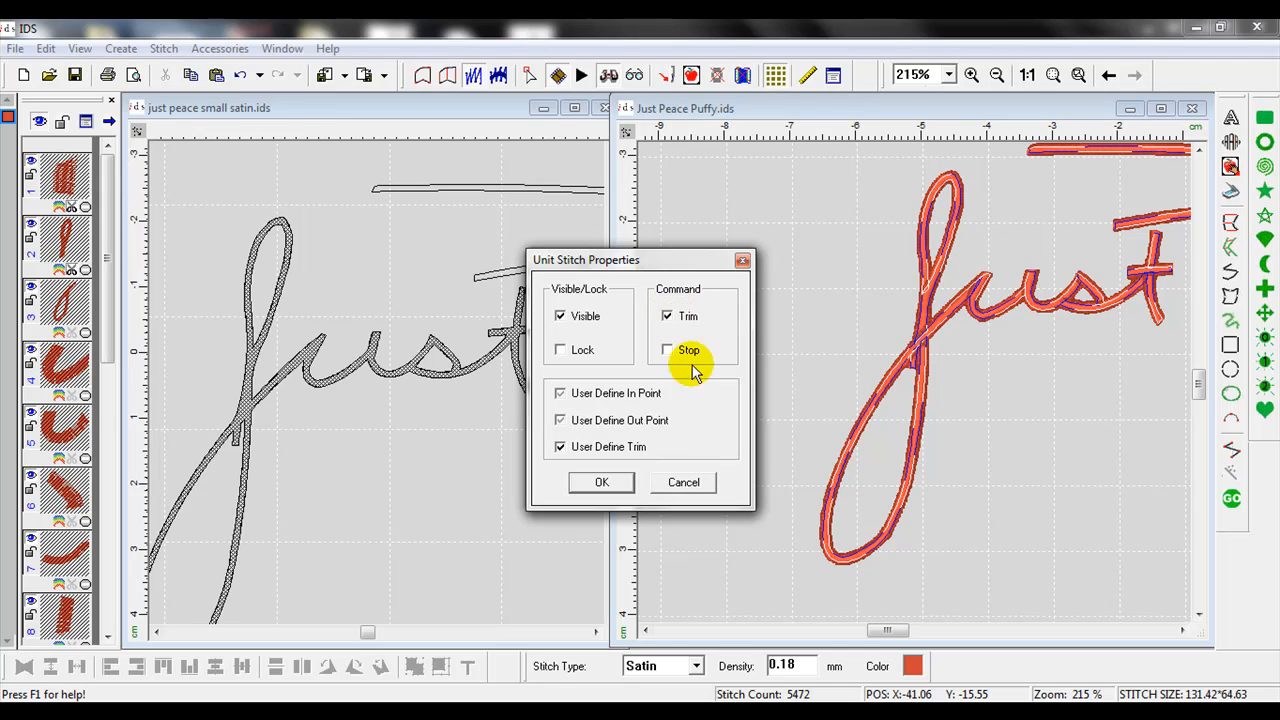
click(597, 484)
click(851, 376)
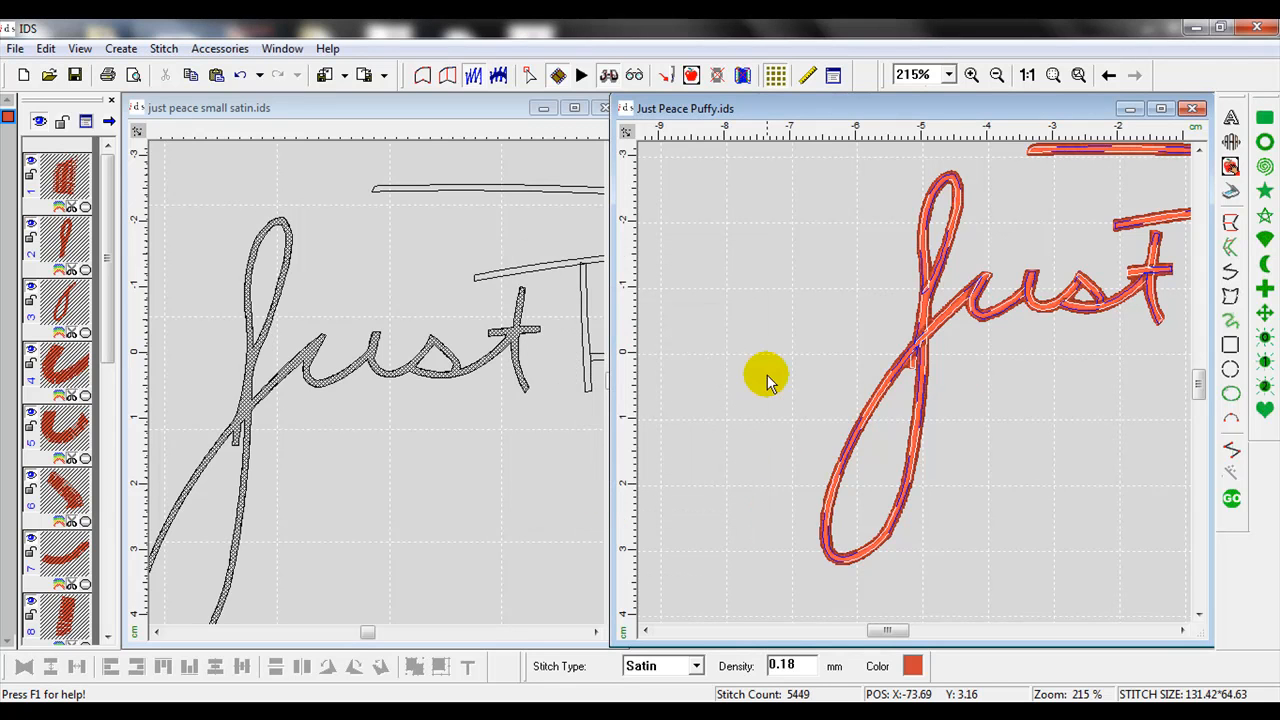
Pull the lower inner corner of the short underlying piece at the J's crossing downward into a point and regenerate its stitches
click(972, 74)
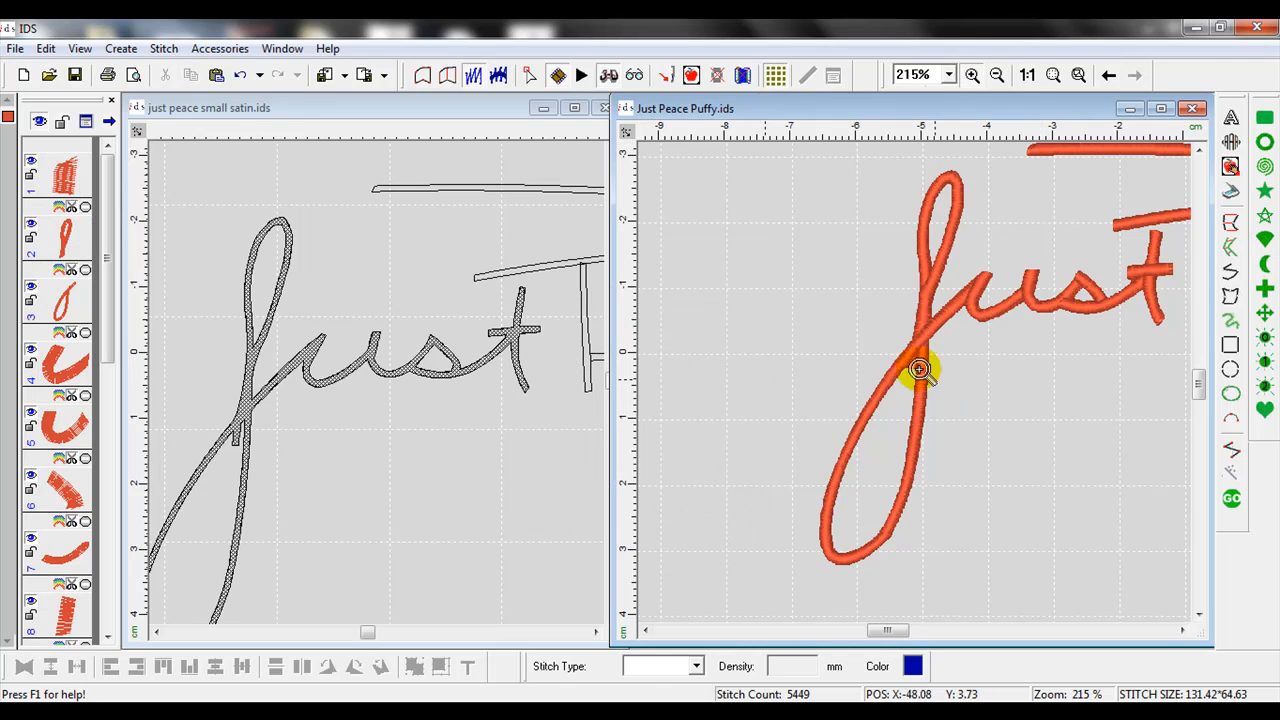
drag(823, 294, 964, 413)
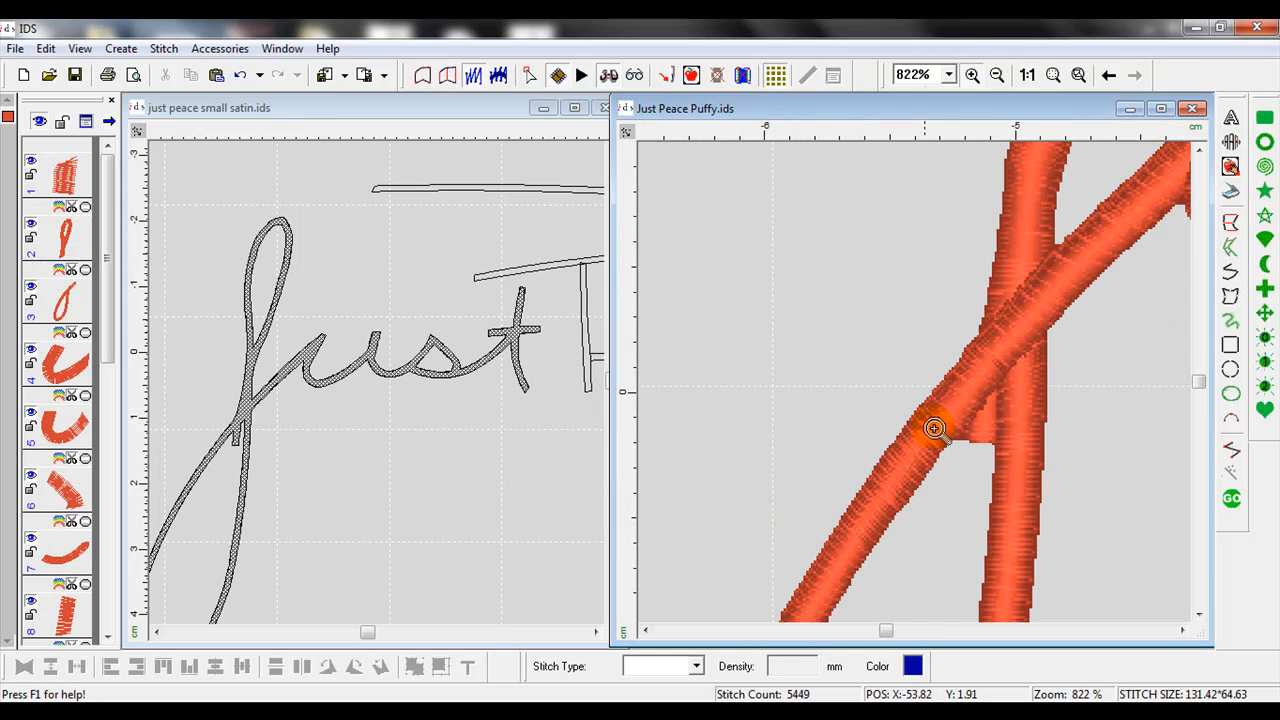
click(78, 178)
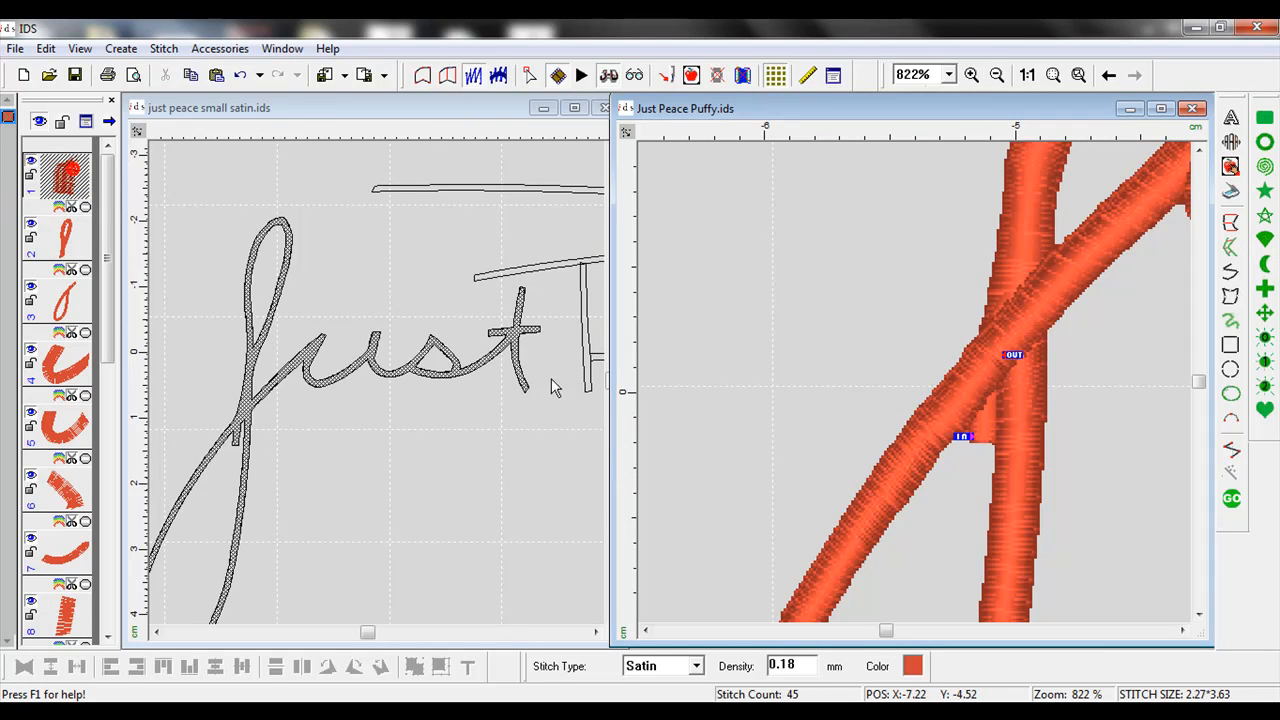
click(422, 75)
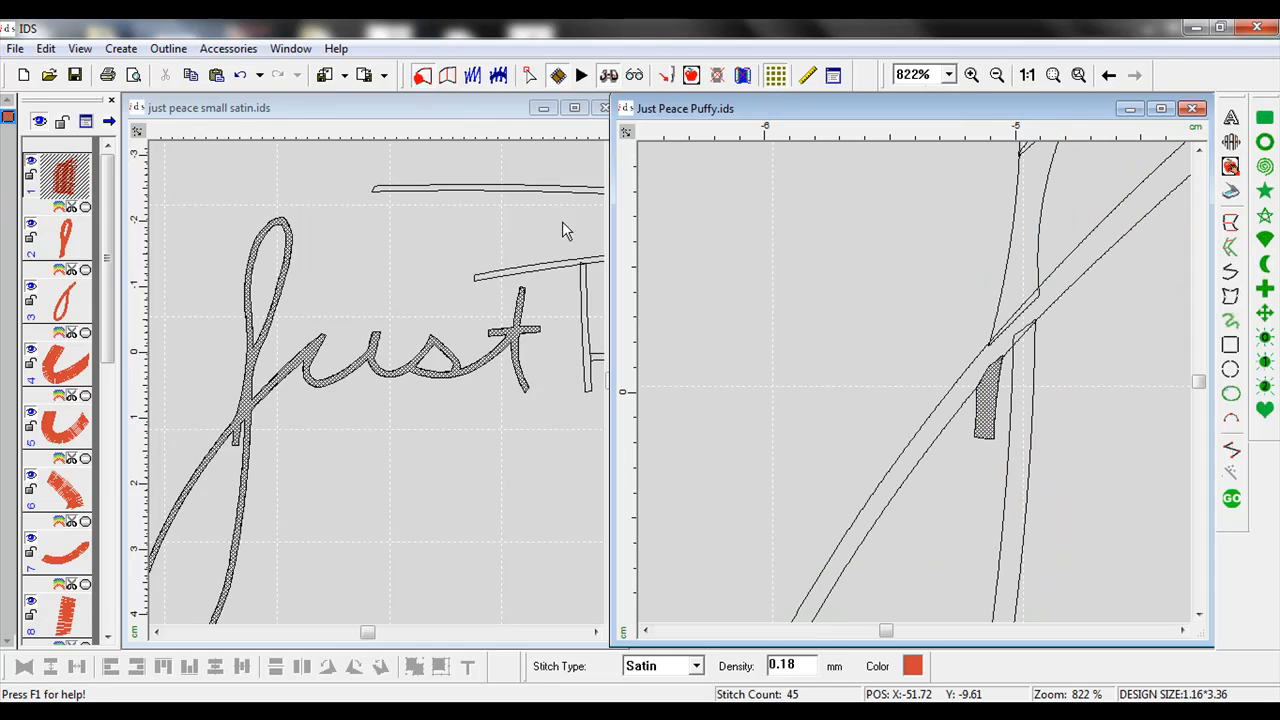
click(972, 75)
drag(936, 326, 1049, 486)
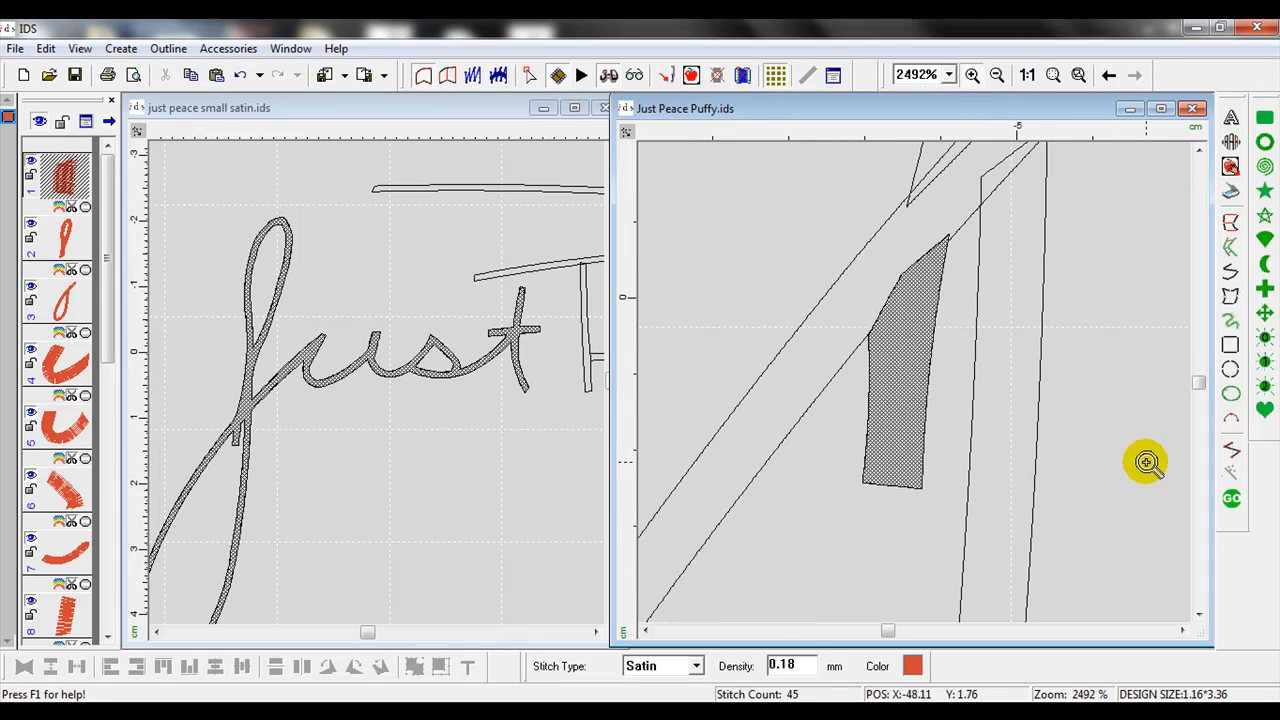
right_click(895, 421)
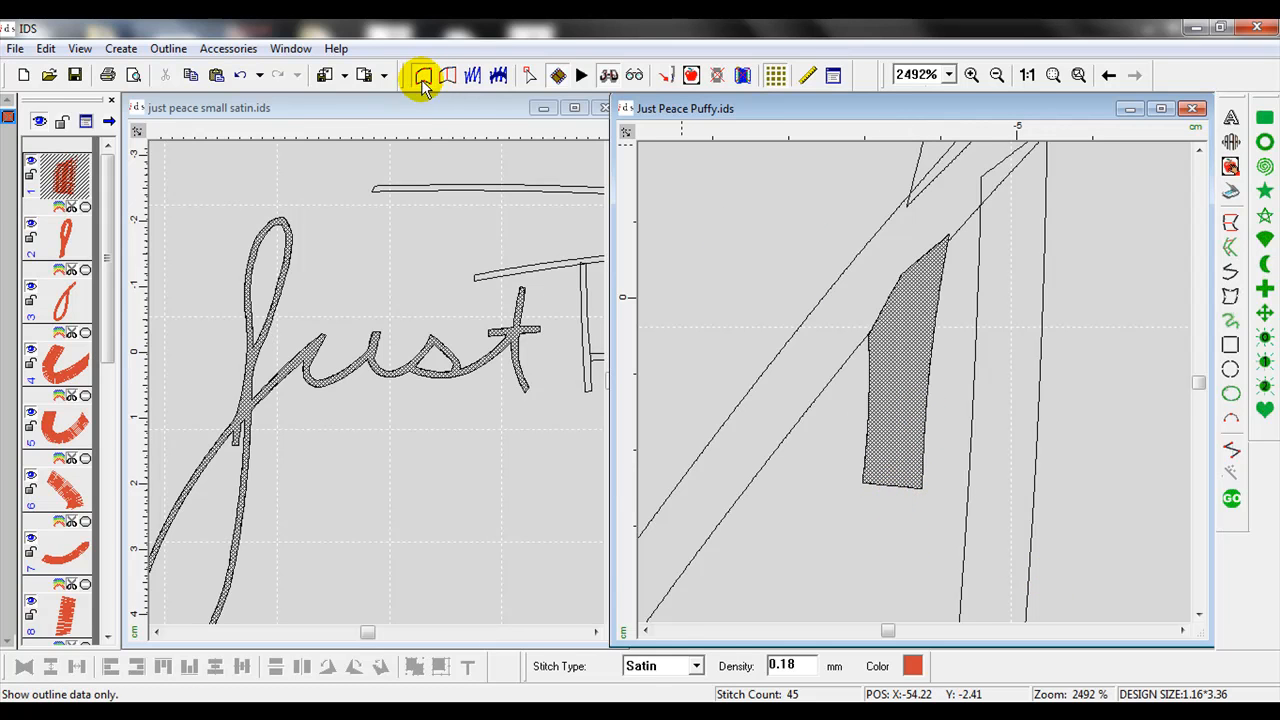
click(530, 75)
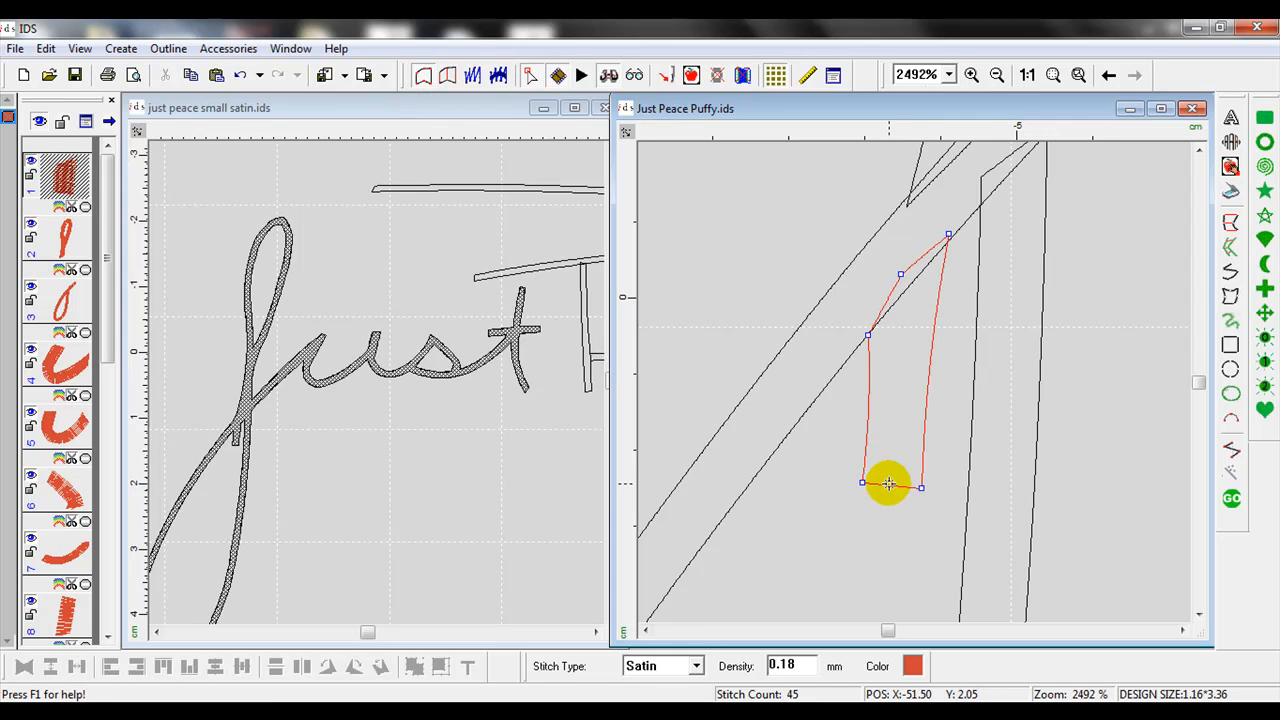
drag(920, 489, 927, 527)
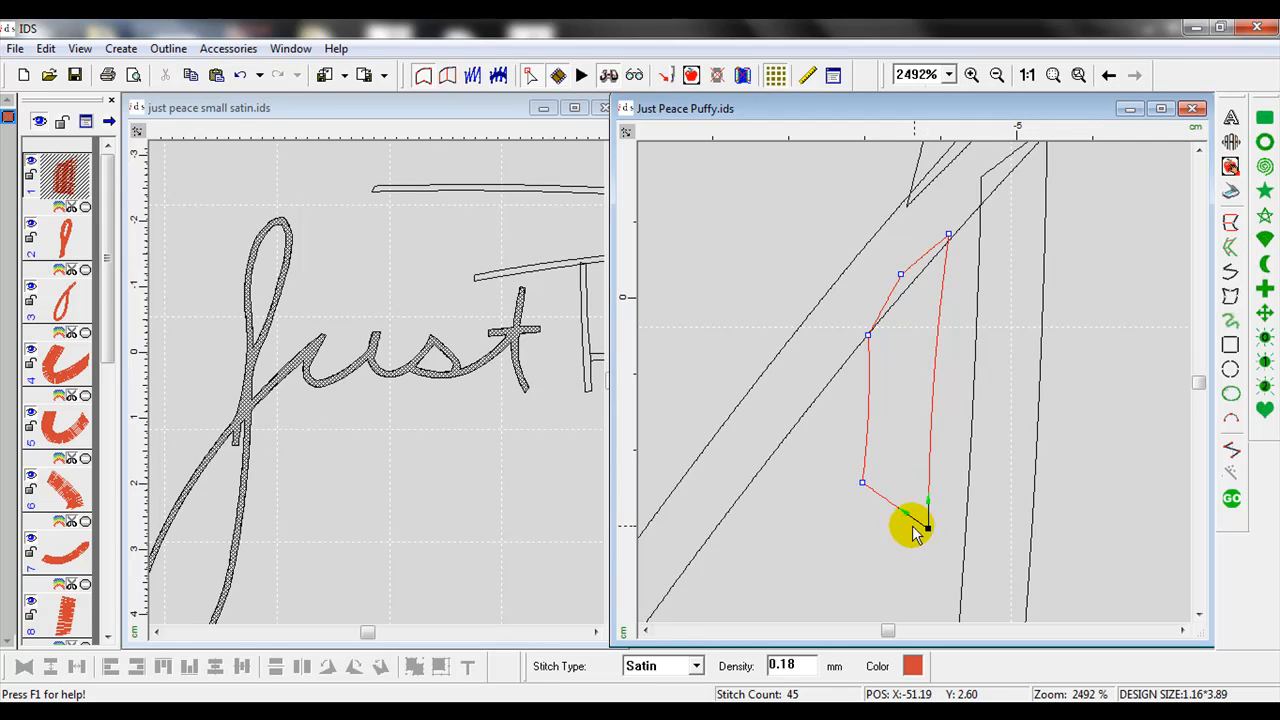
click(1231, 498)
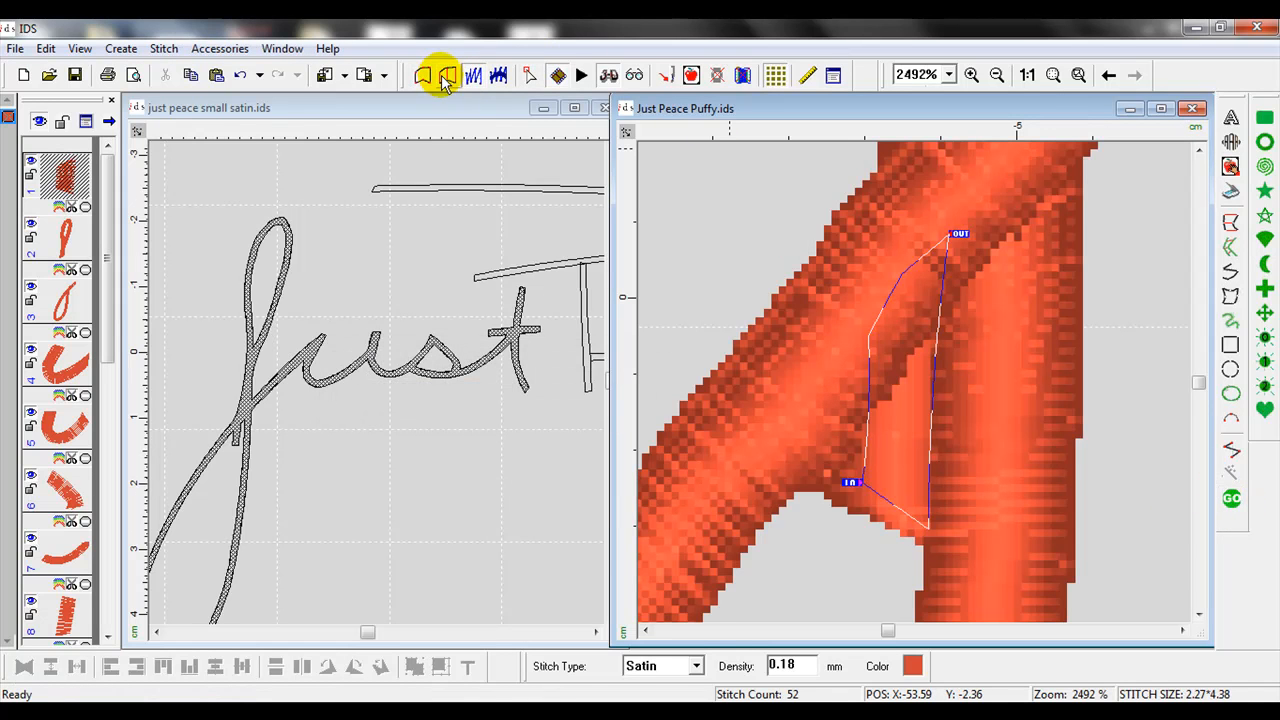
Show the short piece's stitch-angle lines and level the angle line at its upper tip
click(442, 78)
click(909, 517)
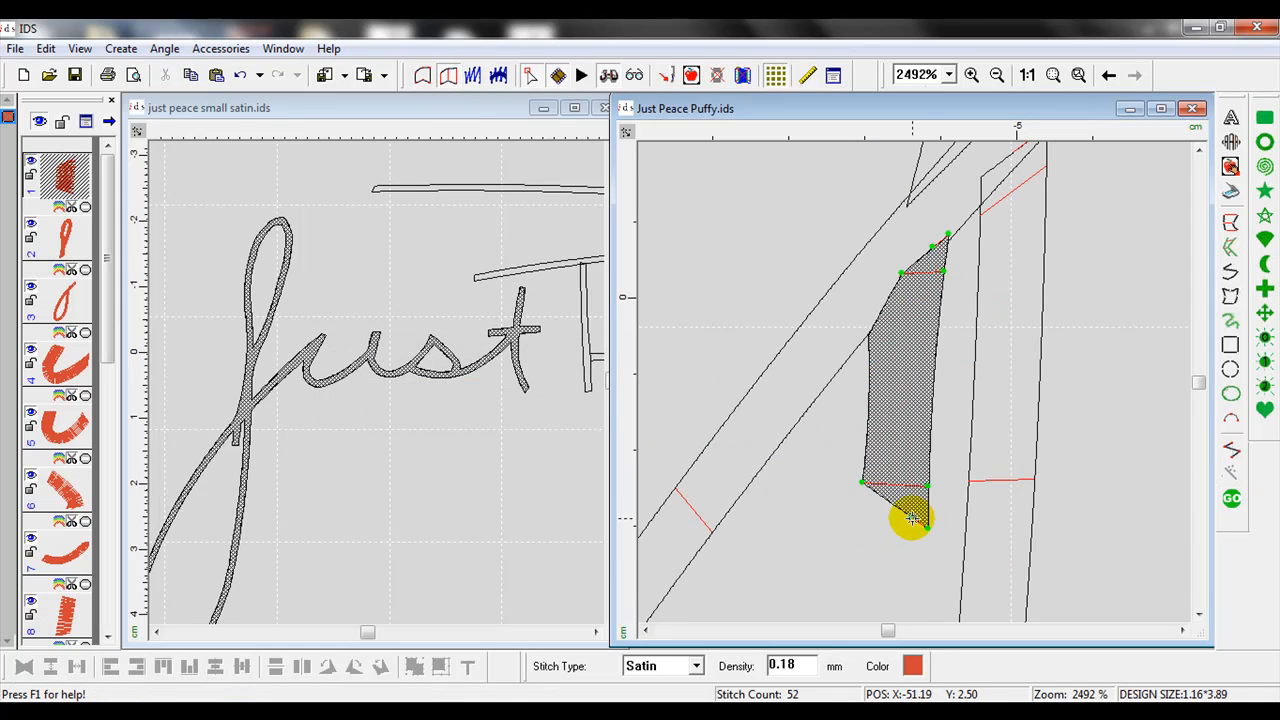
key(Delete)
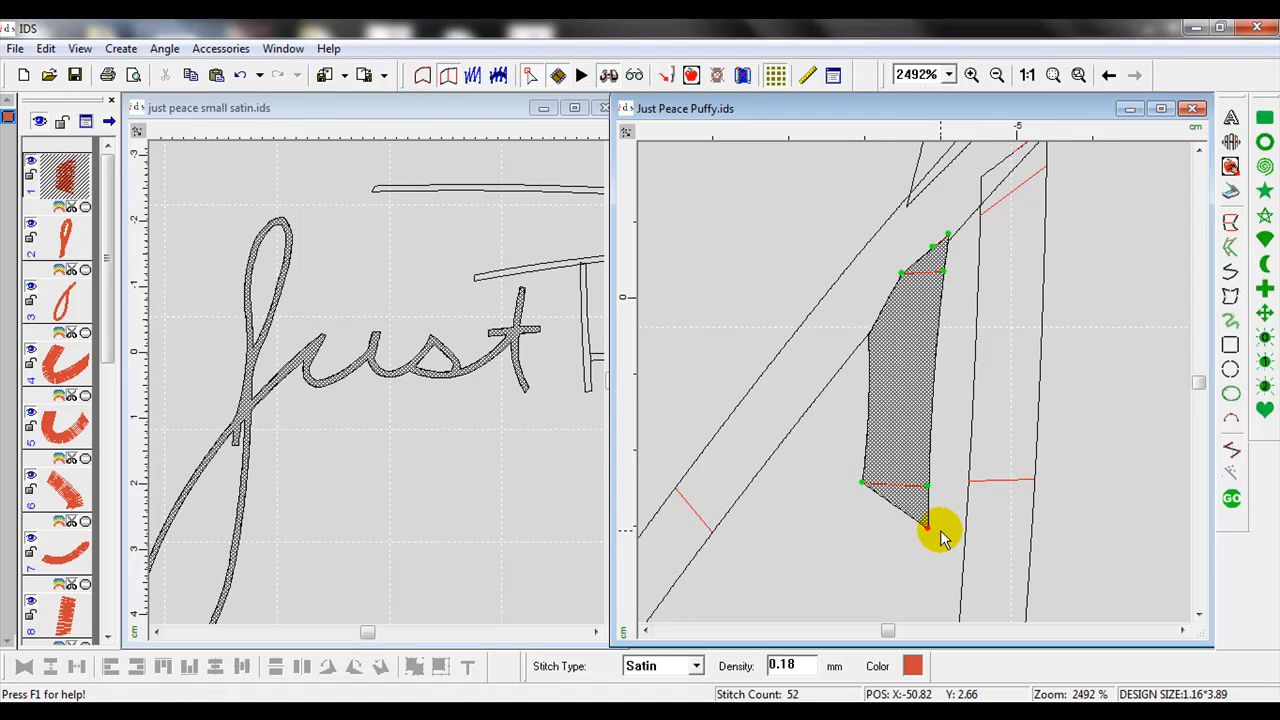
click(948, 235)
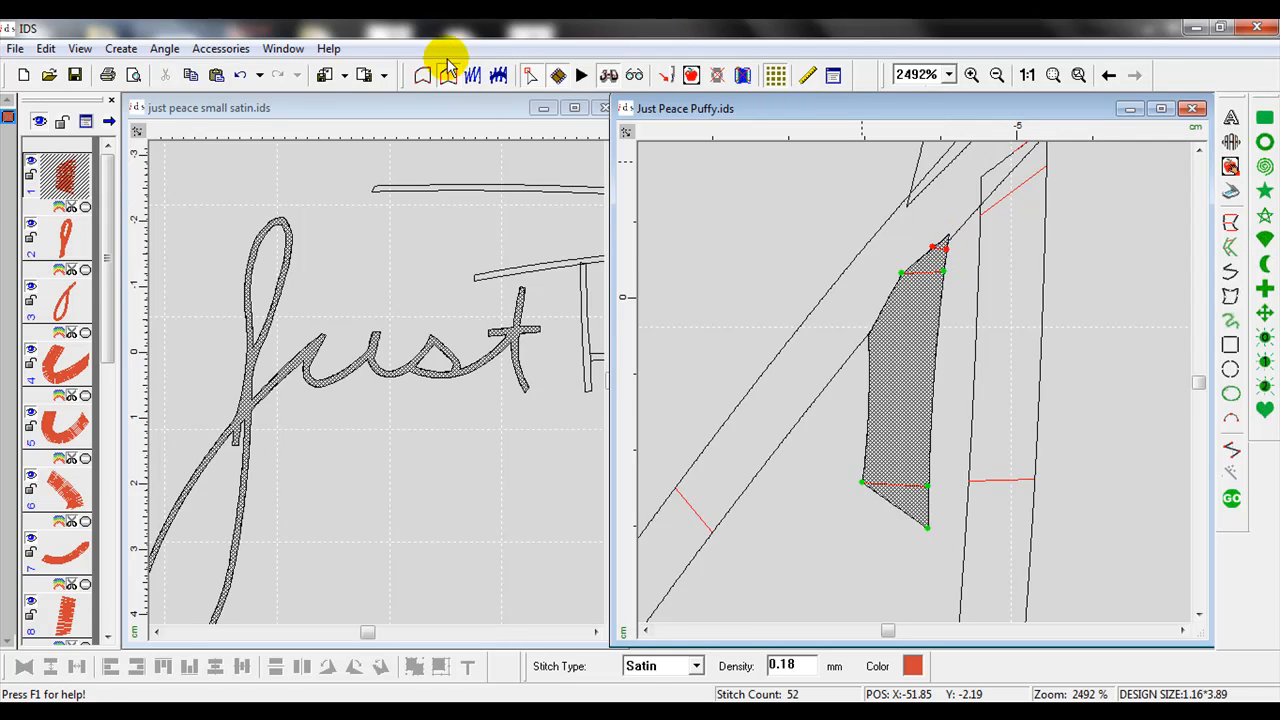
Show the stitches as plain lines, move the short piece's entry point to its lowest corner and regenerate its stitches
click(472, 75)
click(610, 75)
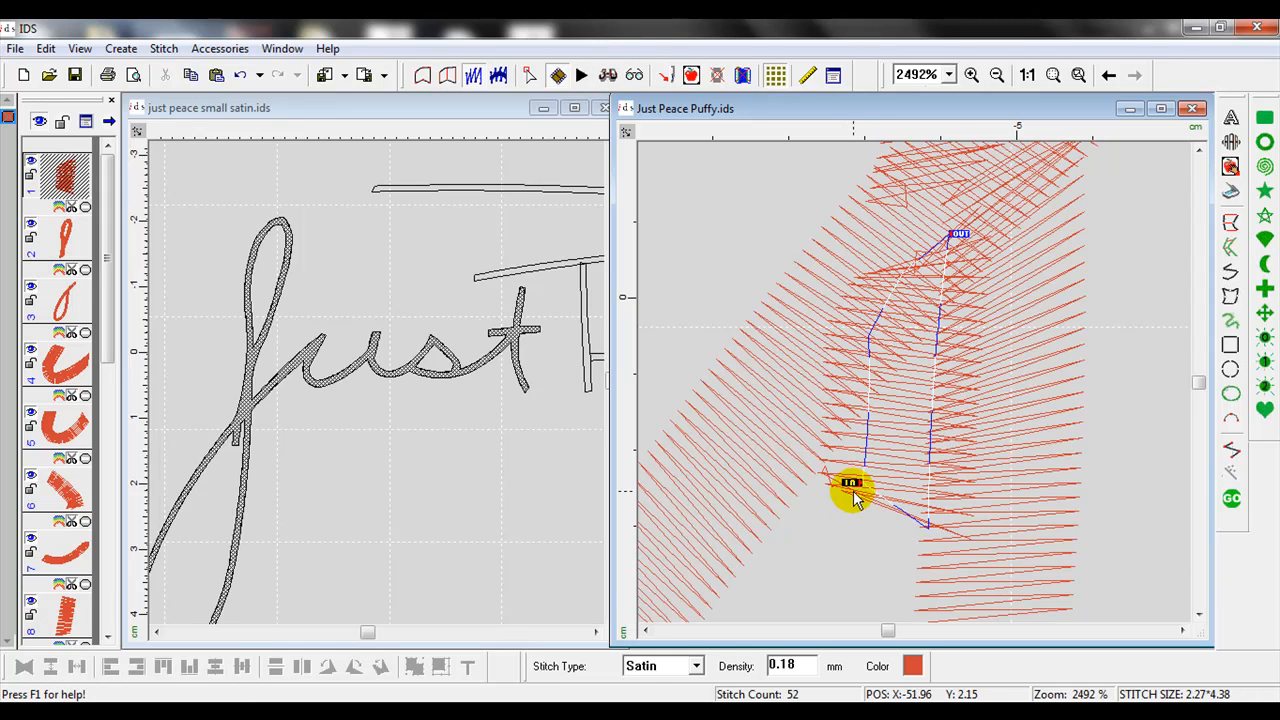
drag(856, 481, 959, 545)
click(1231, 498)
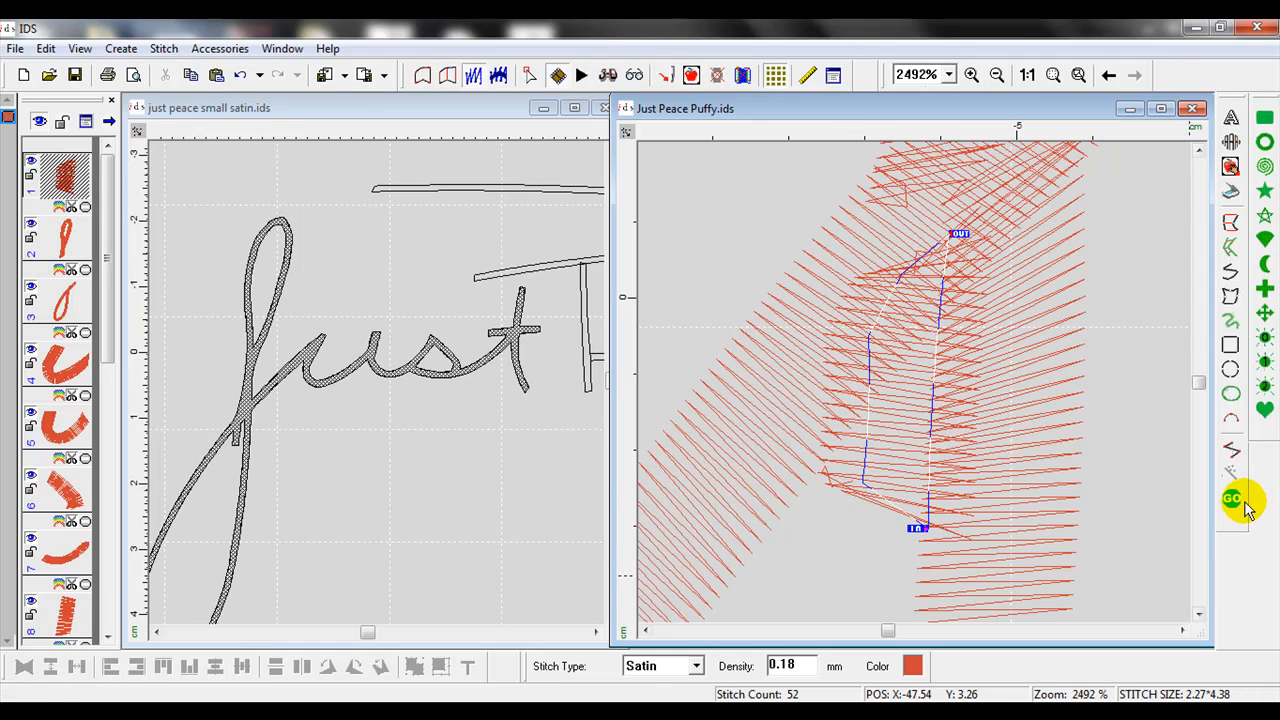
click(1231, 498)
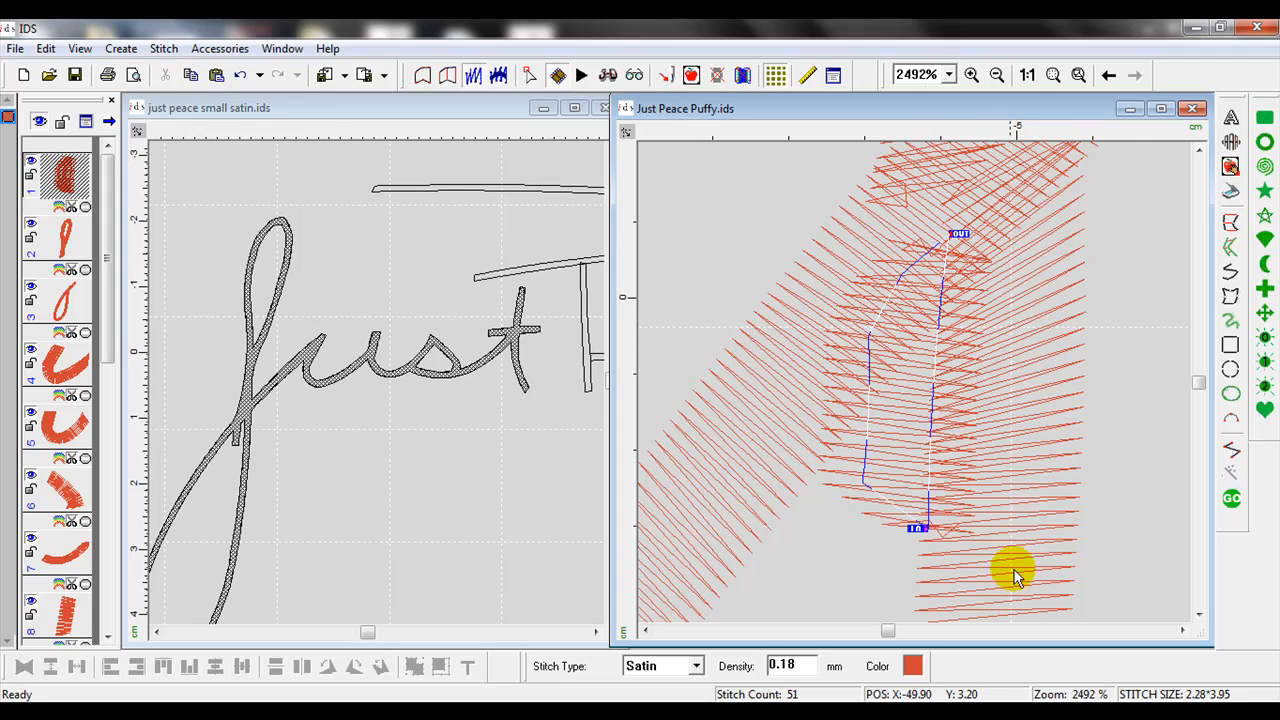
Select the piece forming the u's first stroke beside the J's joining stroke and open its outline for point editing
click(1183, 631)
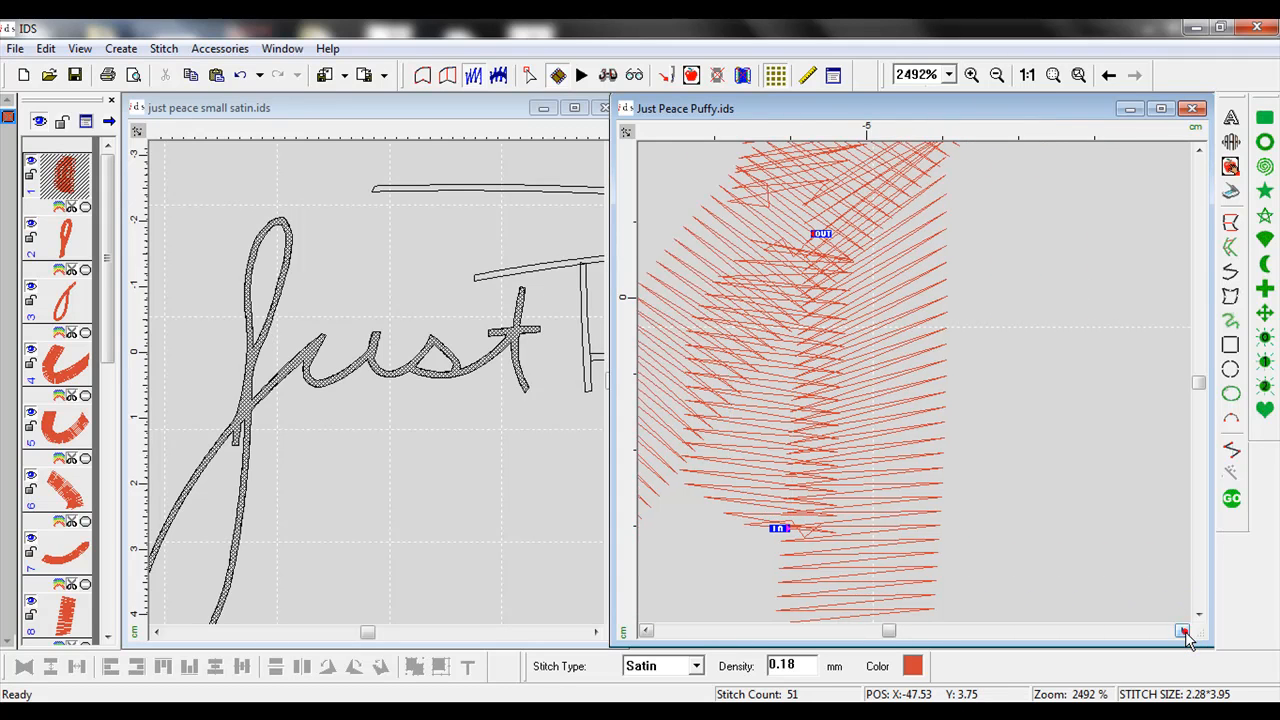
click(1200, 150)
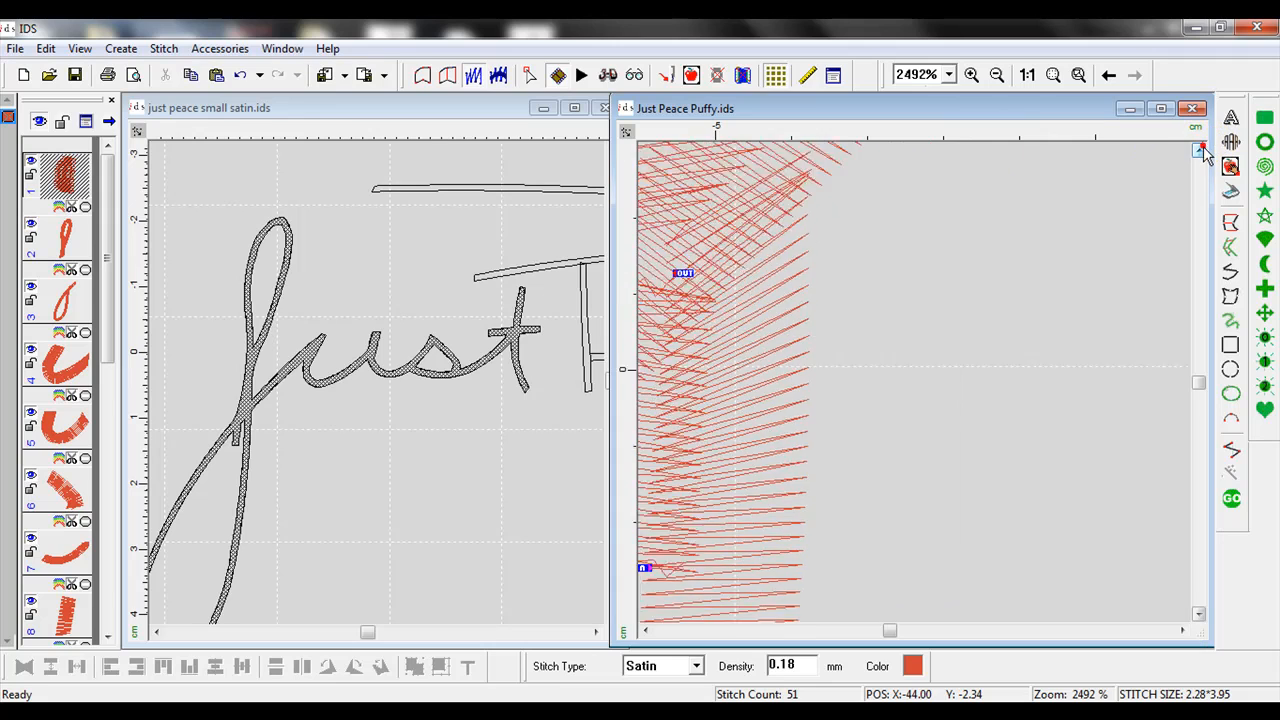
click(1200, 150)
click(1183, 631)
click(1183, 631)
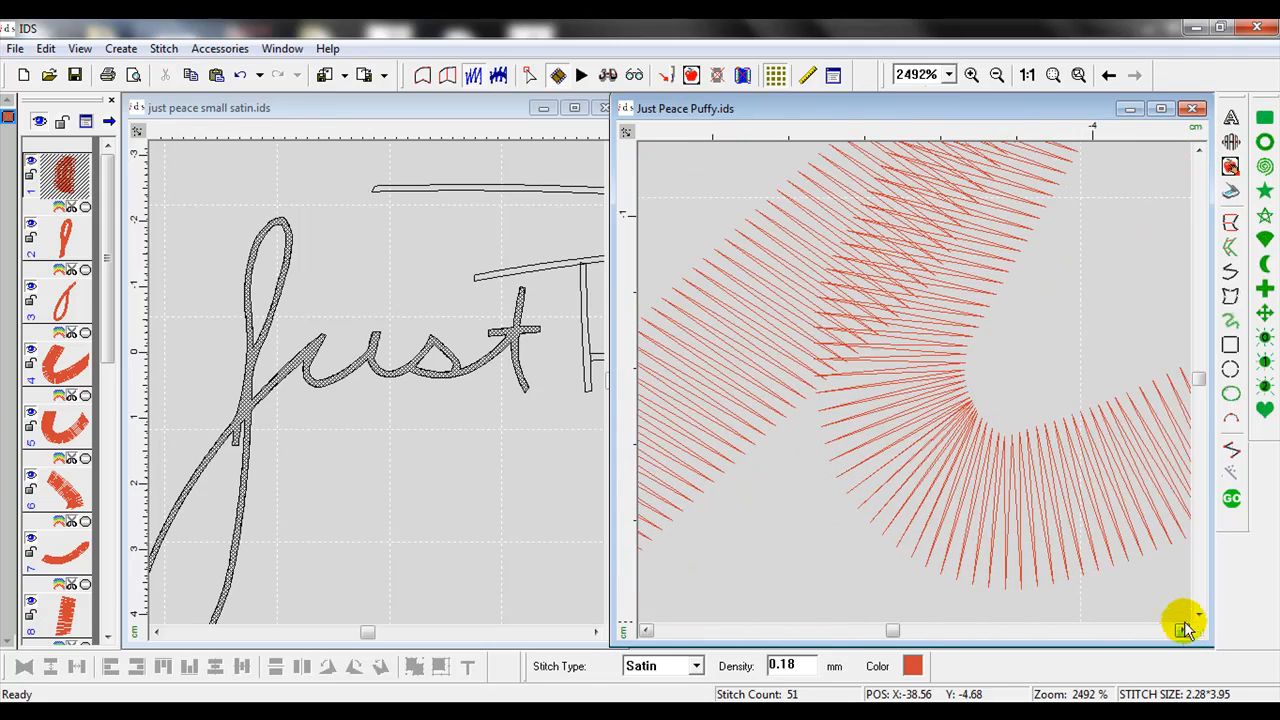
click(1200, 150)
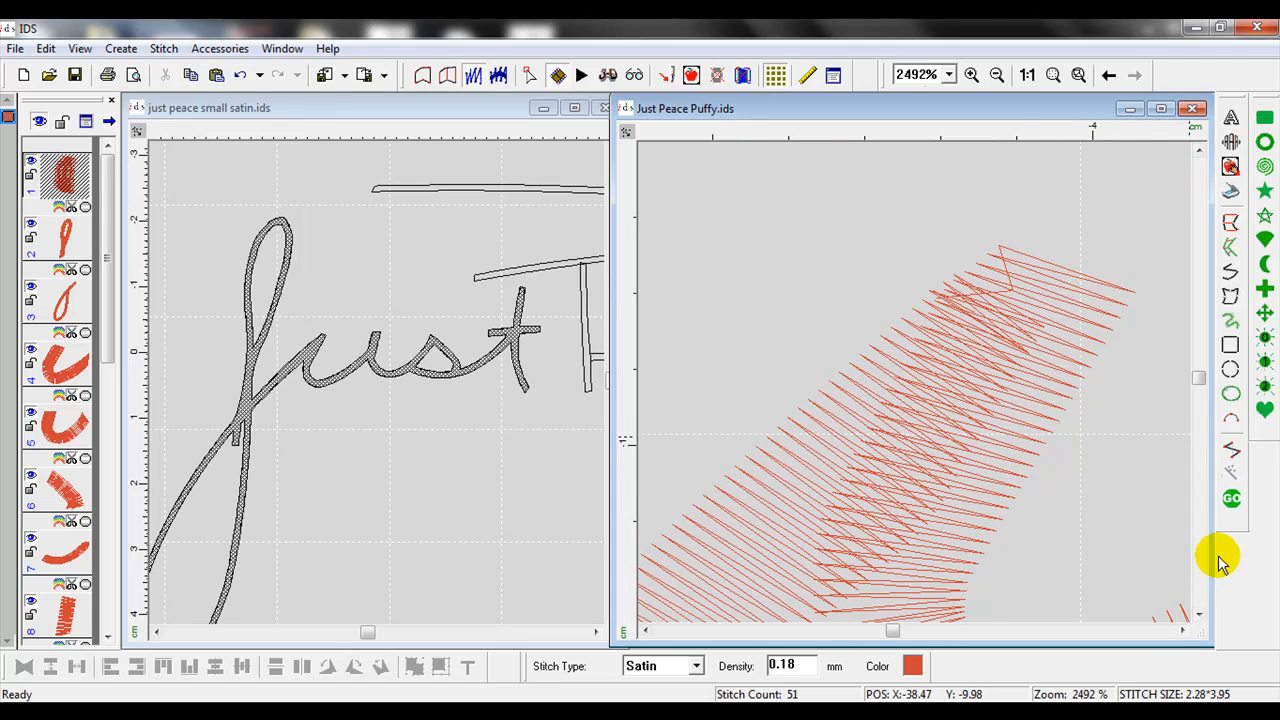
click(1183, 631)
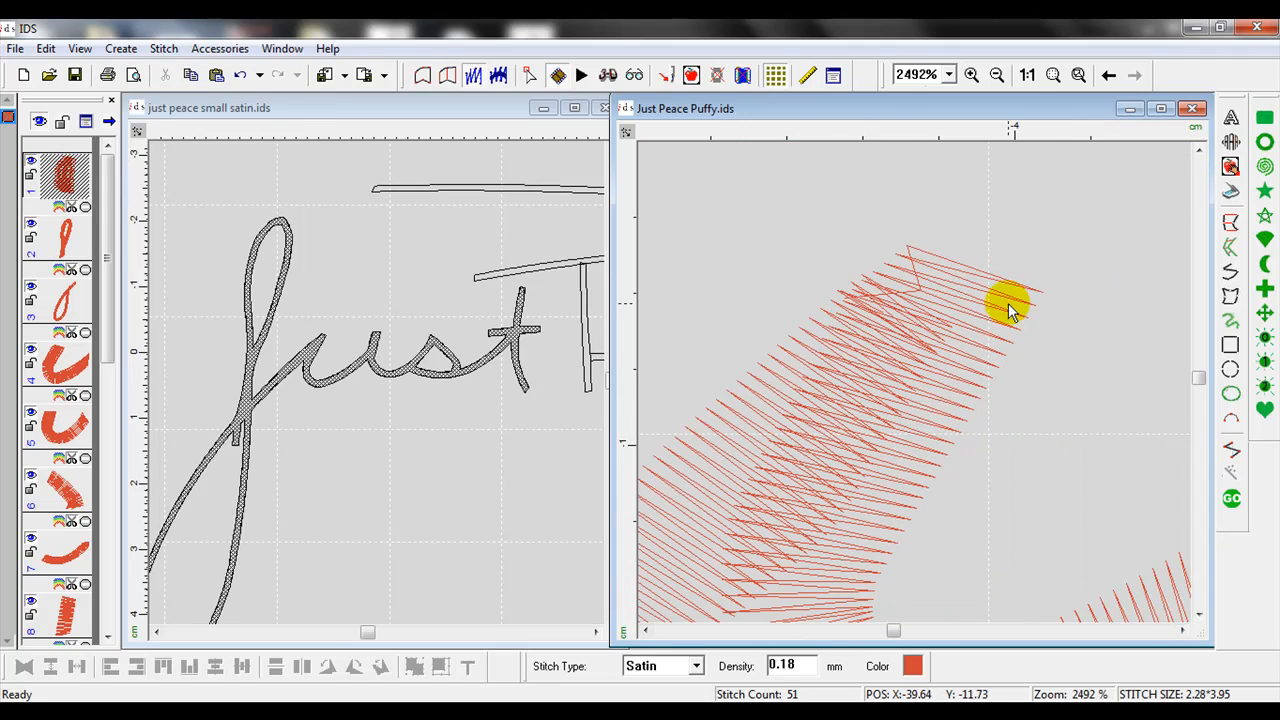
click(945, 323)
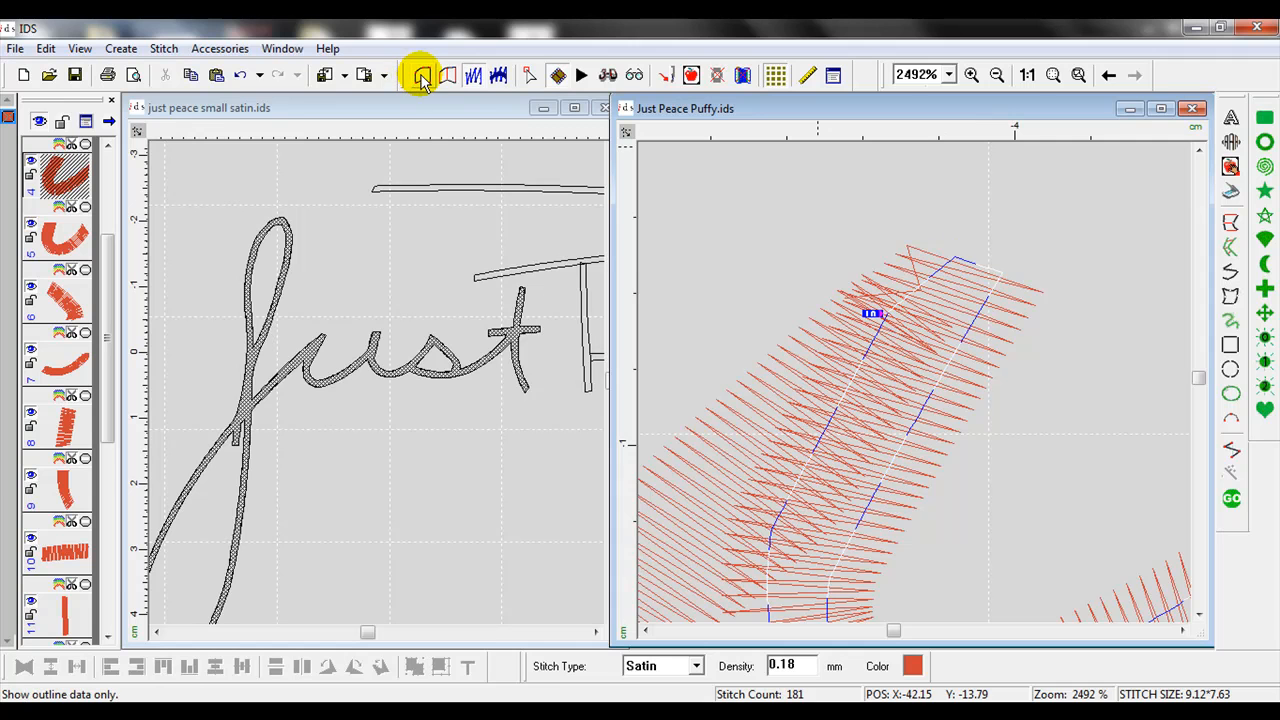
click(421, 76)
click(530, 75)
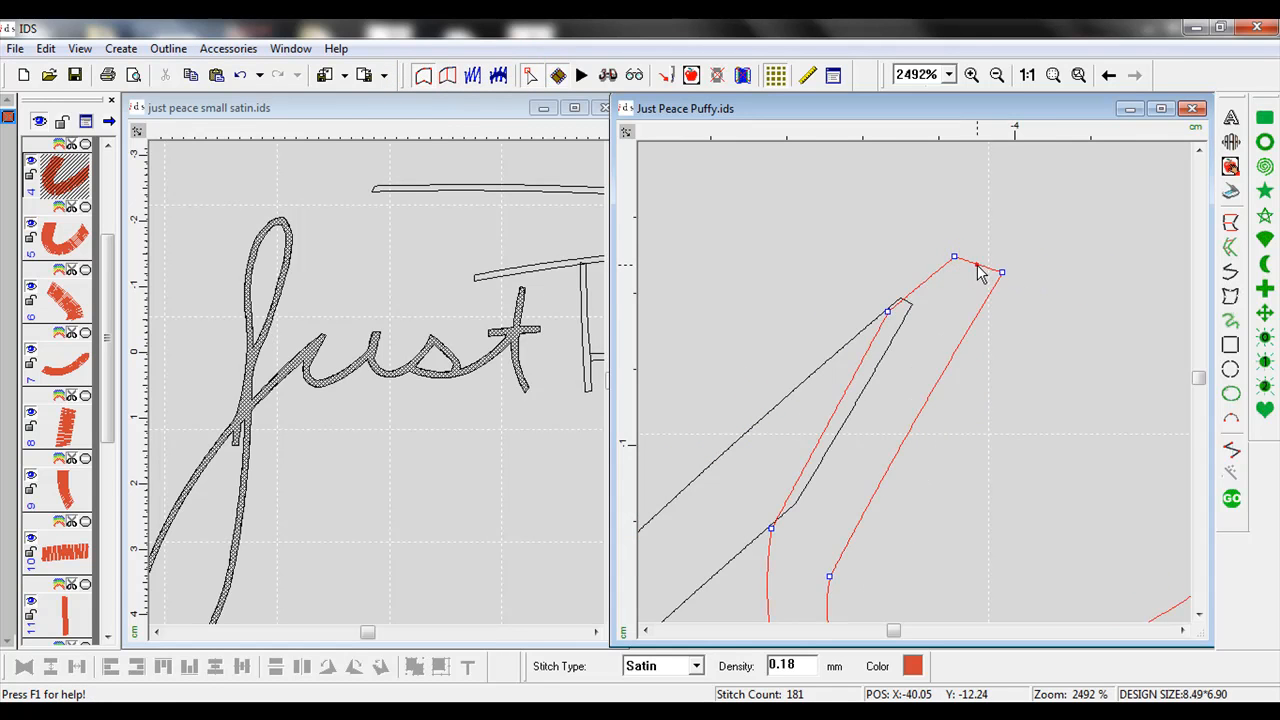
Bevel the upper end of the u's first stroke by moving its corner inward and adding an edge point, and regenerate its stitches
click(977, 264)
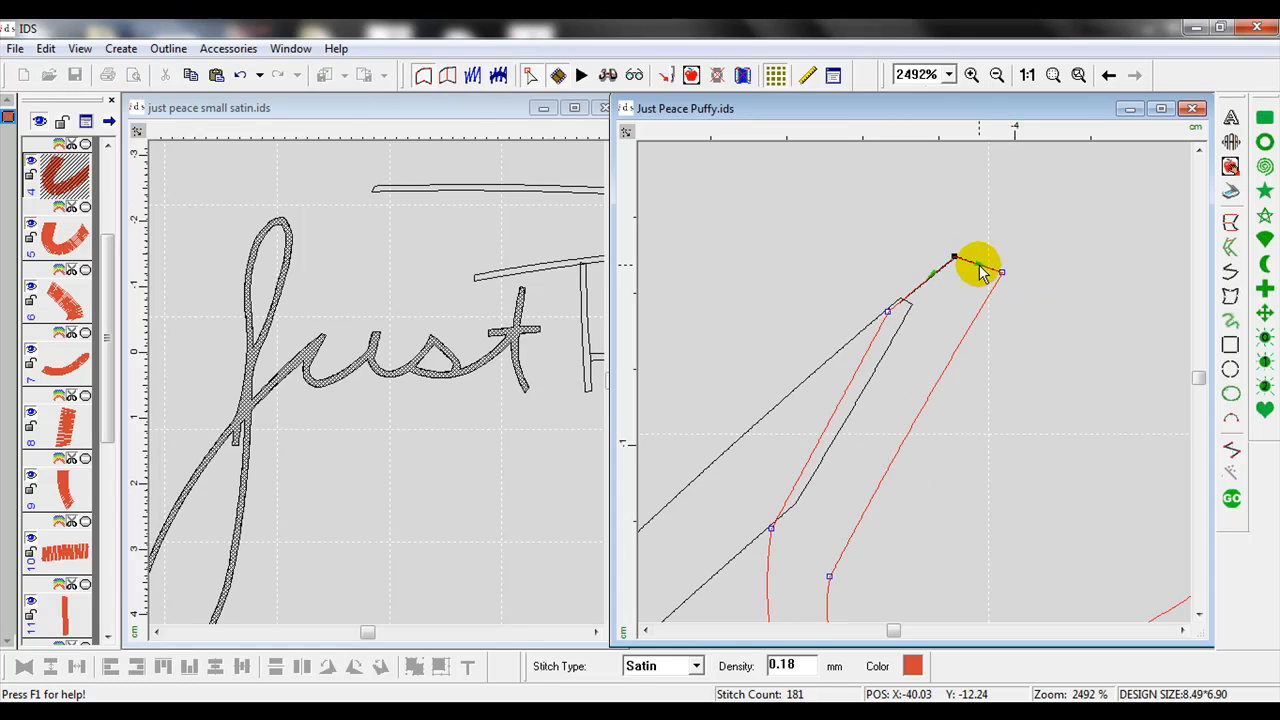
drag(979, 265, 979, 266)
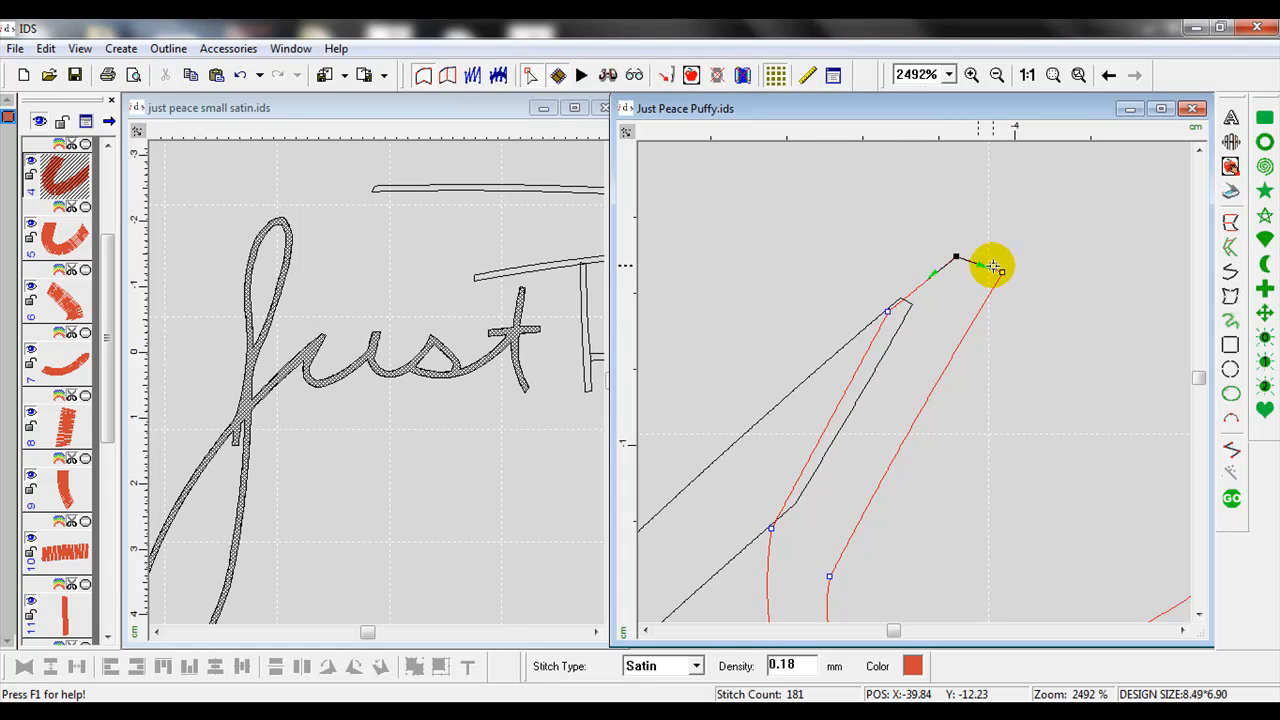
click(974, 272)
drag(990, 270, 965, 313)
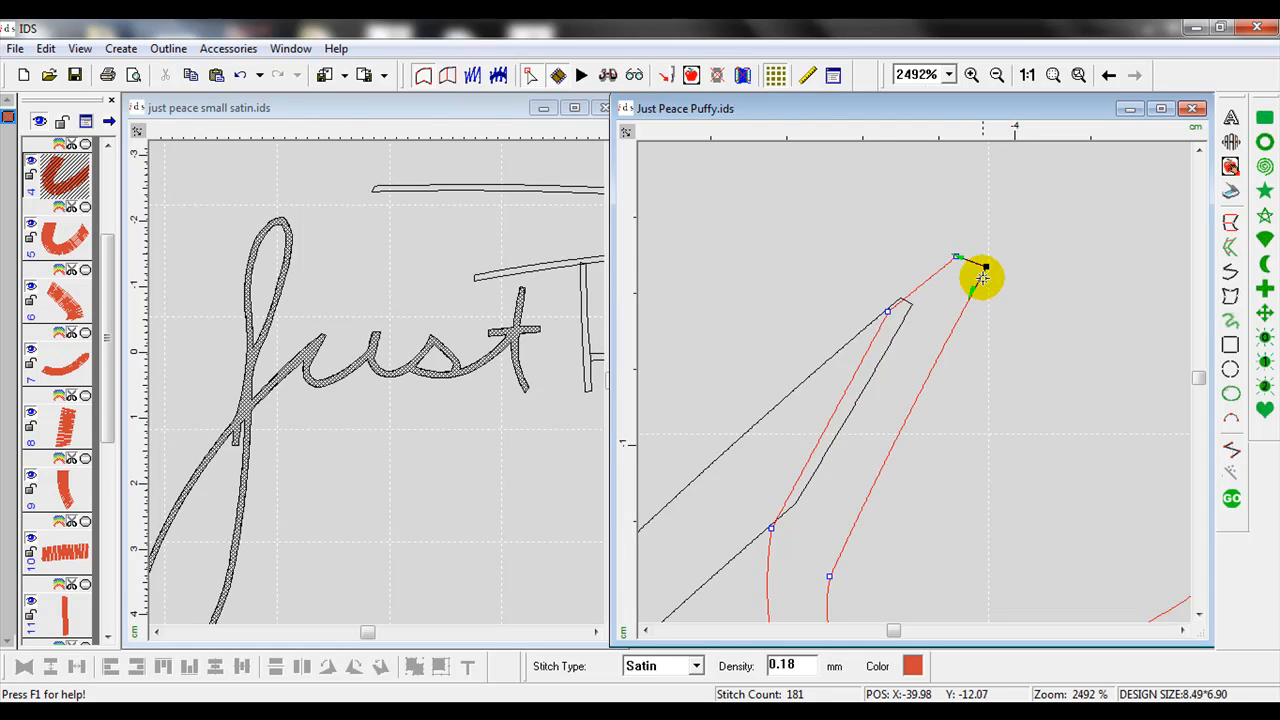
drag(987, 268, 972, 262)
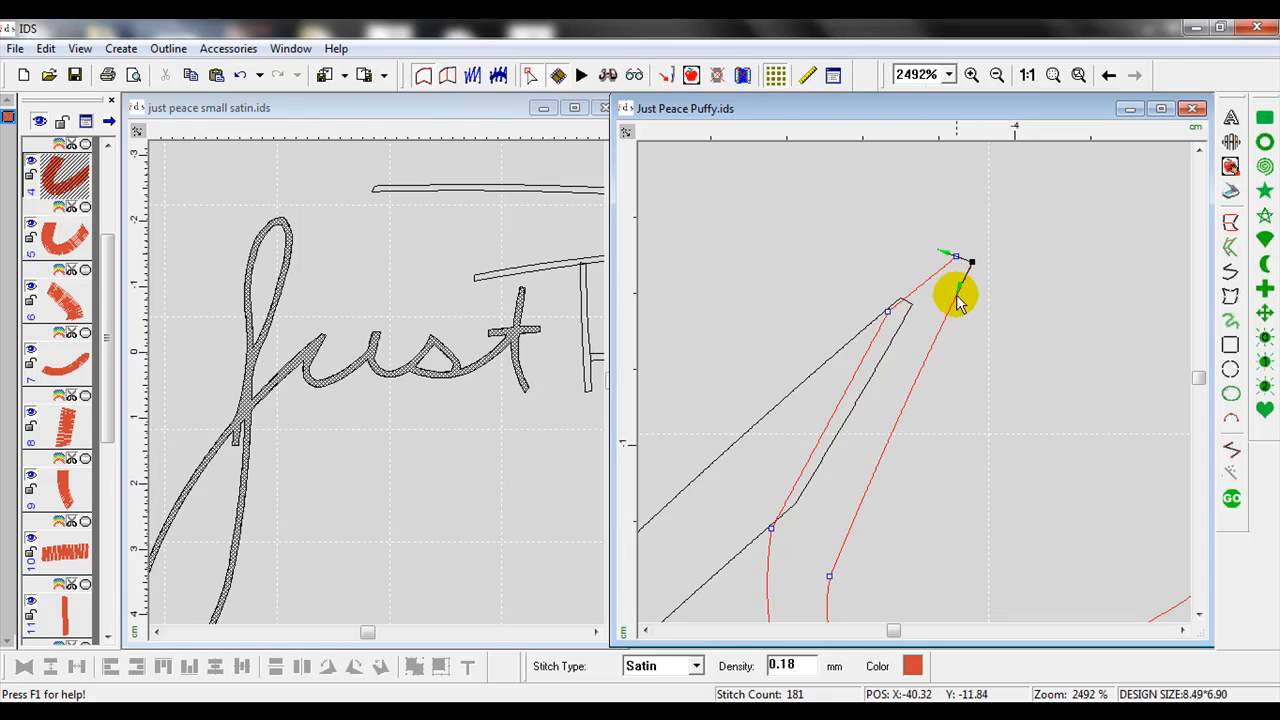
drag(946, 314, 985, 288)
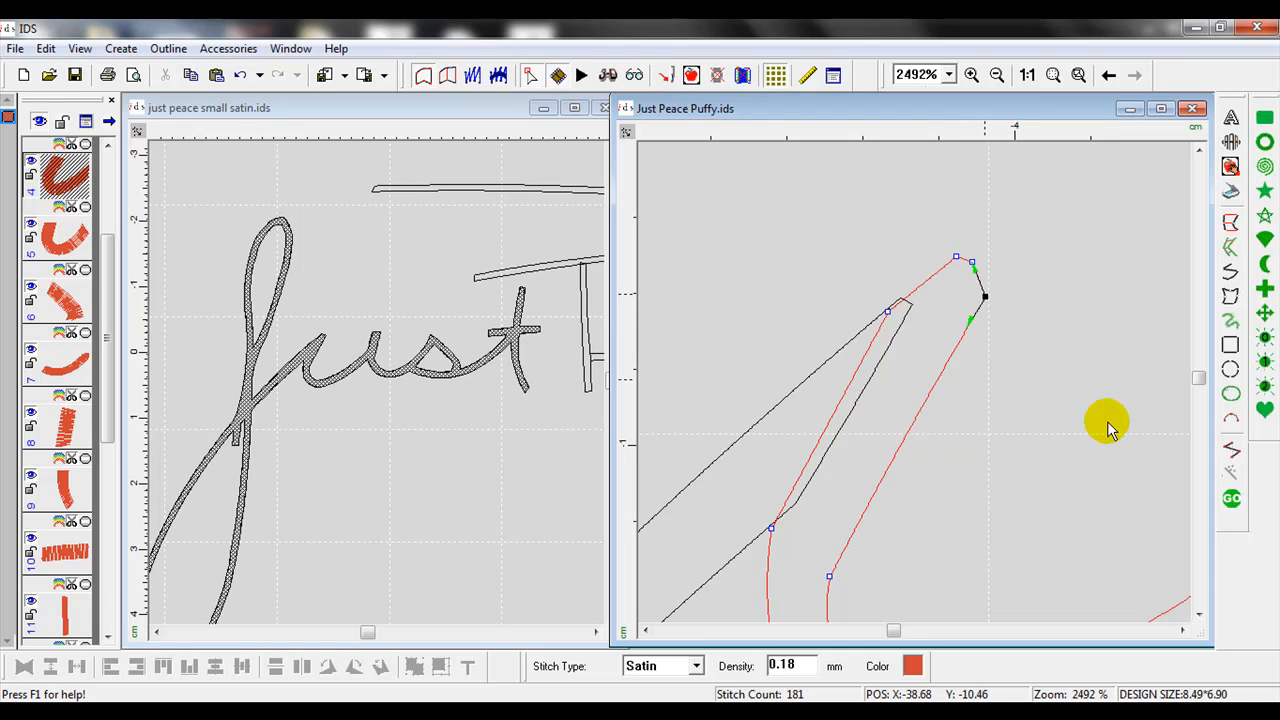
click(1231, 497)
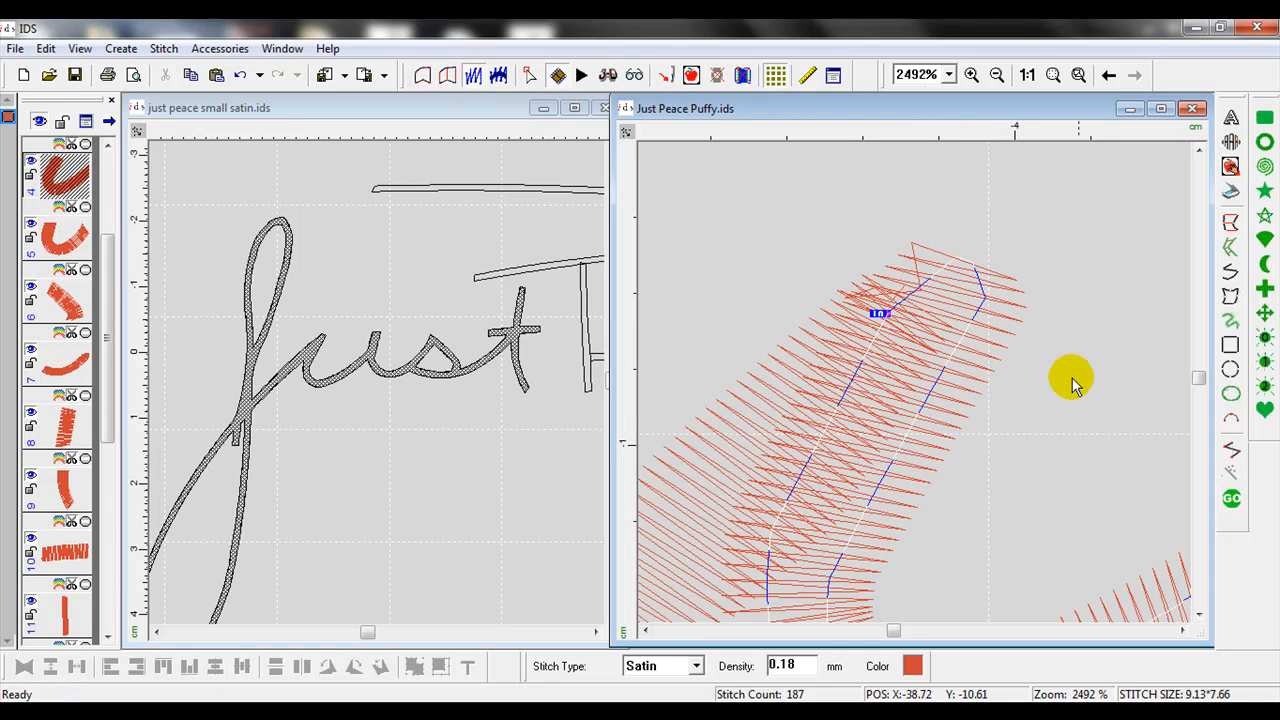
Move the end of the uppermost stitch-angle line inward on the u's first stroke and regenerate its stitches
click(470, 75)
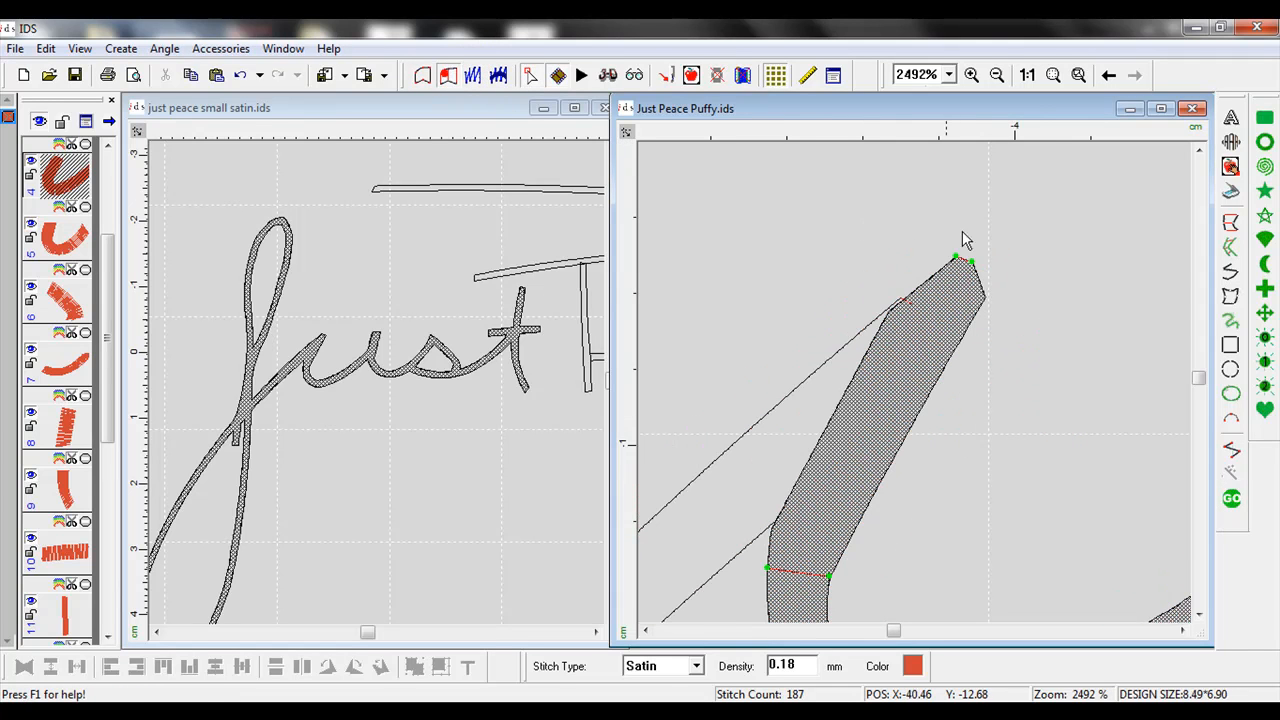
drag(974, 263, 962, 259)
click(1238, 500)
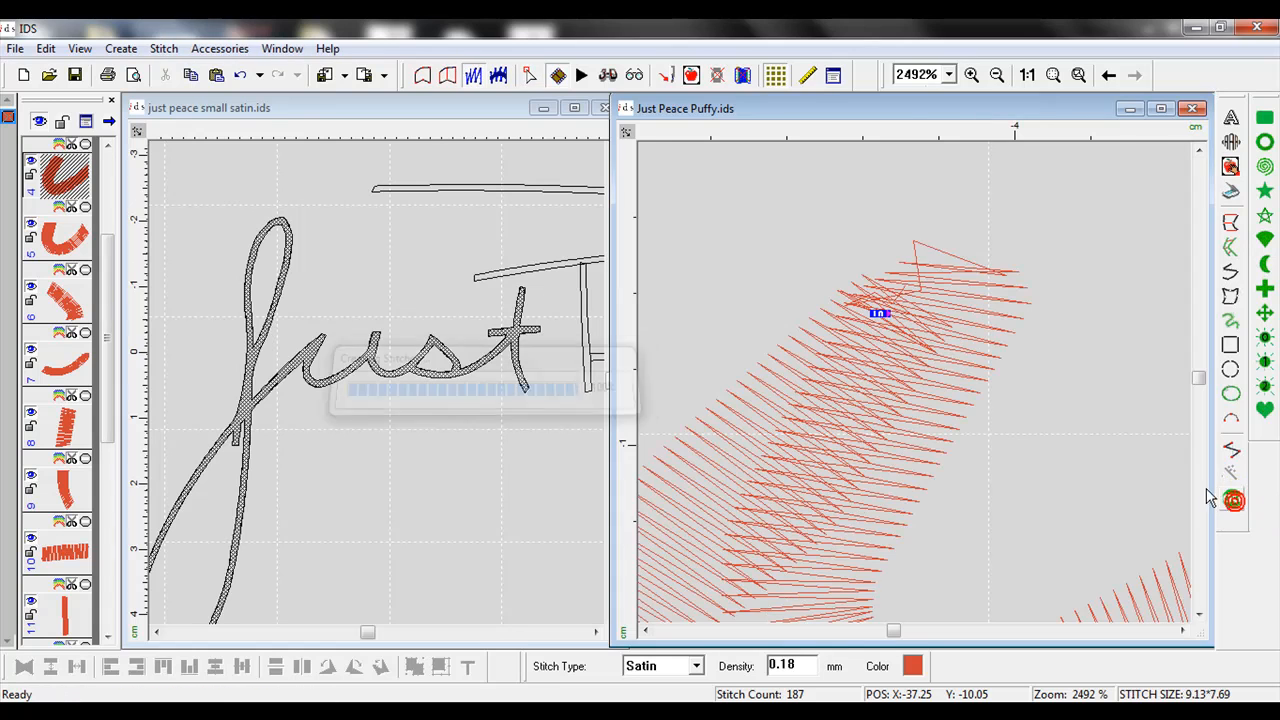
Add two slanted stitch direction guidelines across the upper end of the u's first stroke and regenerate its stitches
click(472, 76)
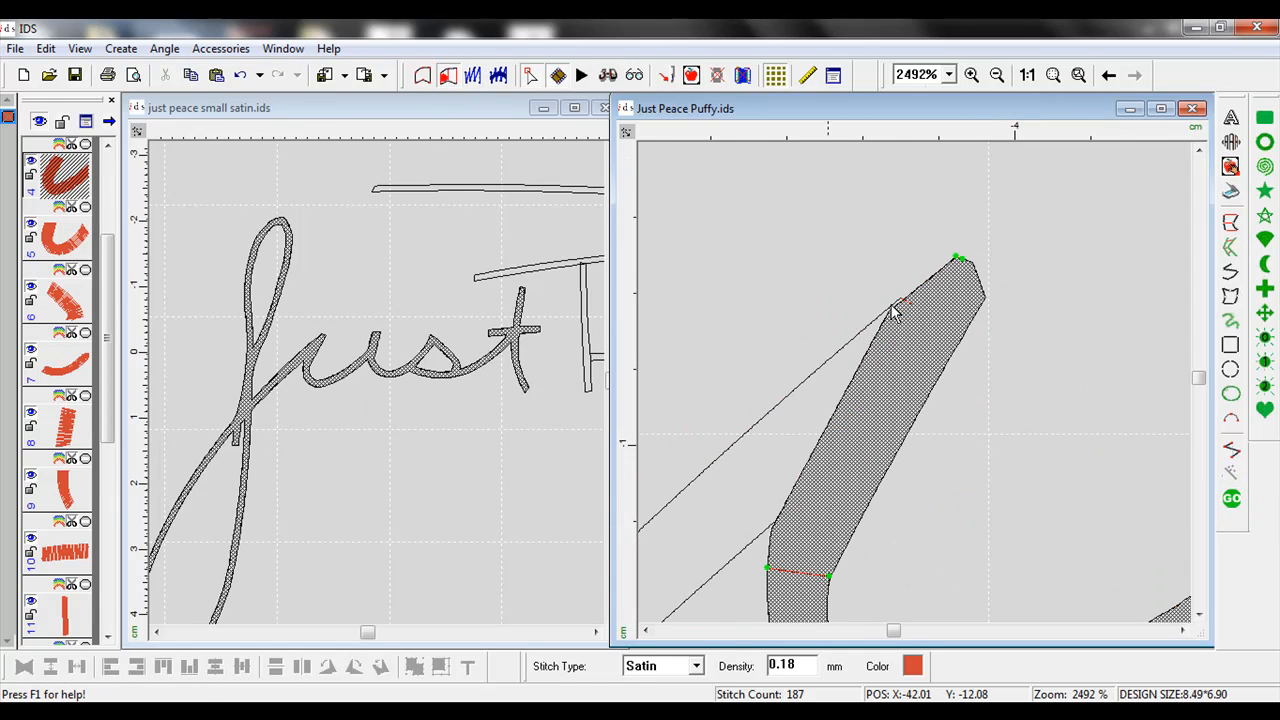
right_click(951, 308)
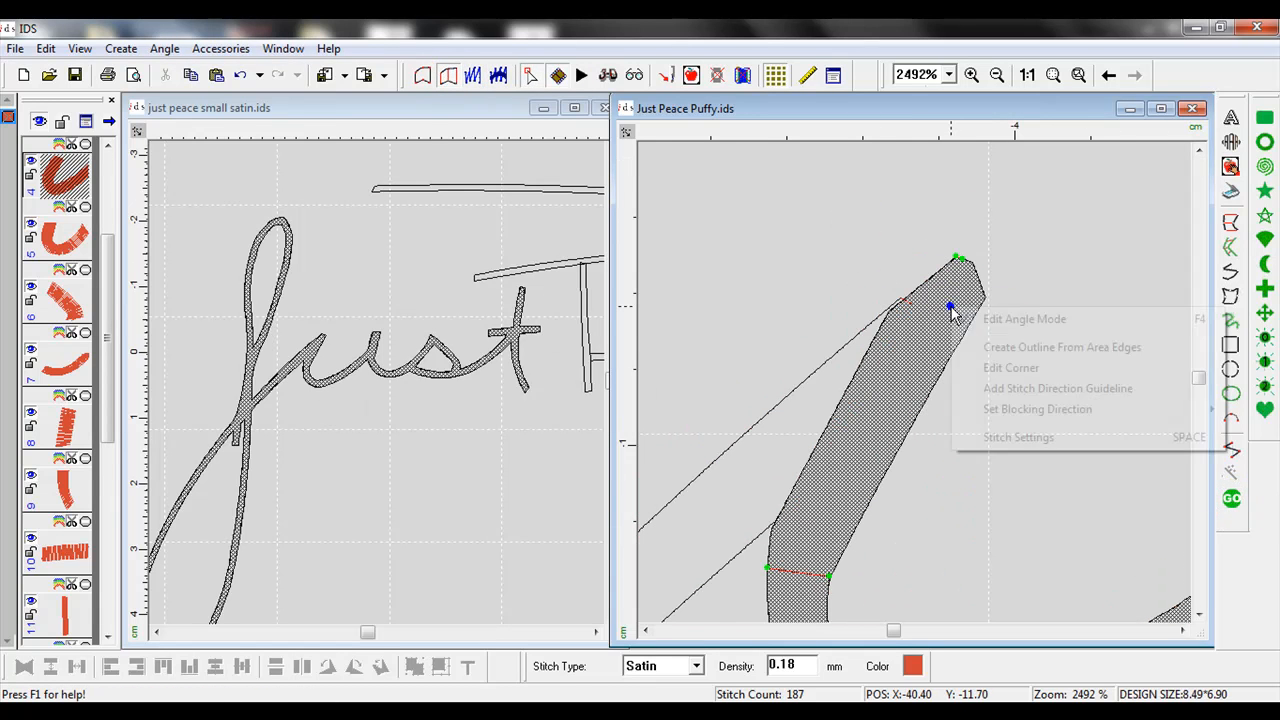
click(995, 388)
click(923, 263)
click(1071, 315)
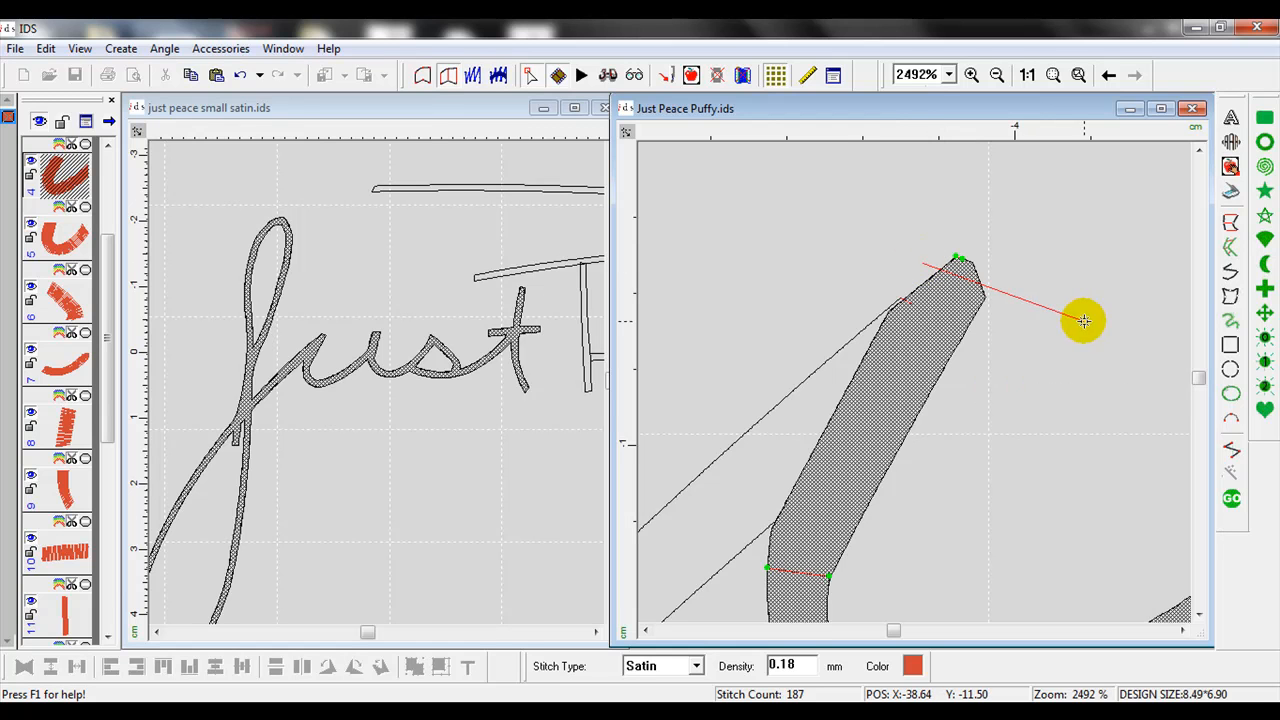
click(1064, 326)
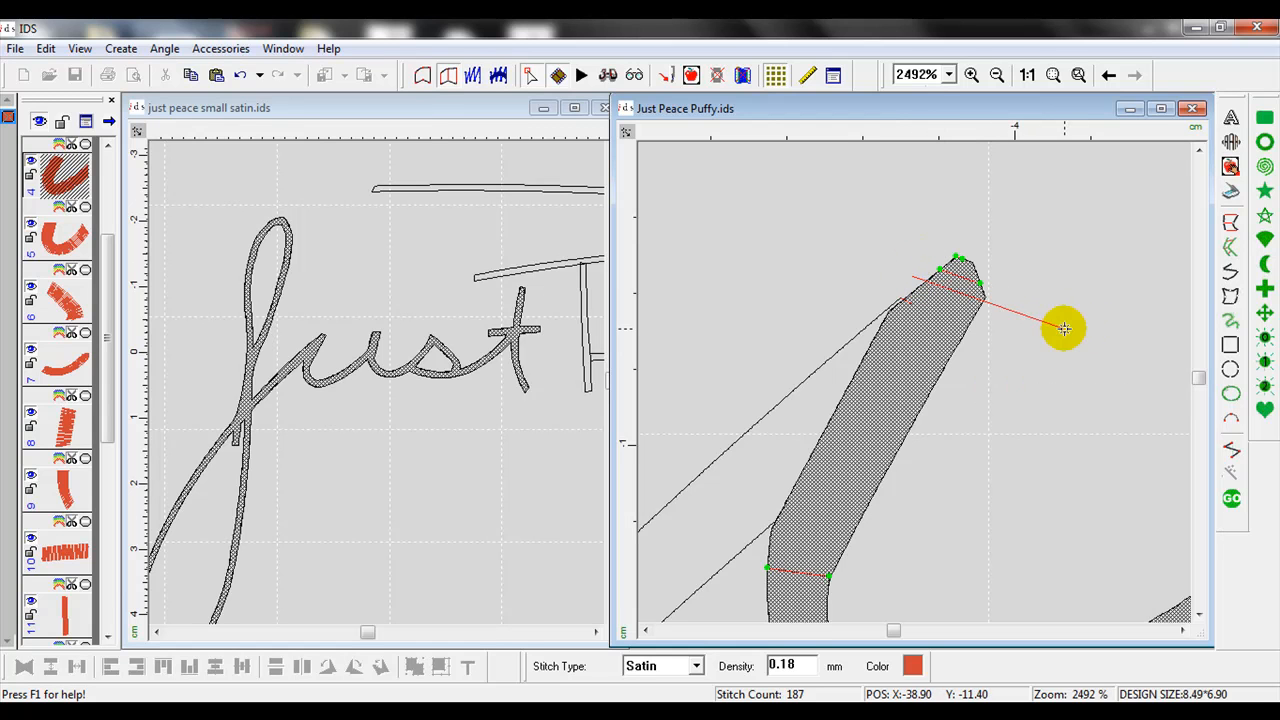
click(1245, 508)
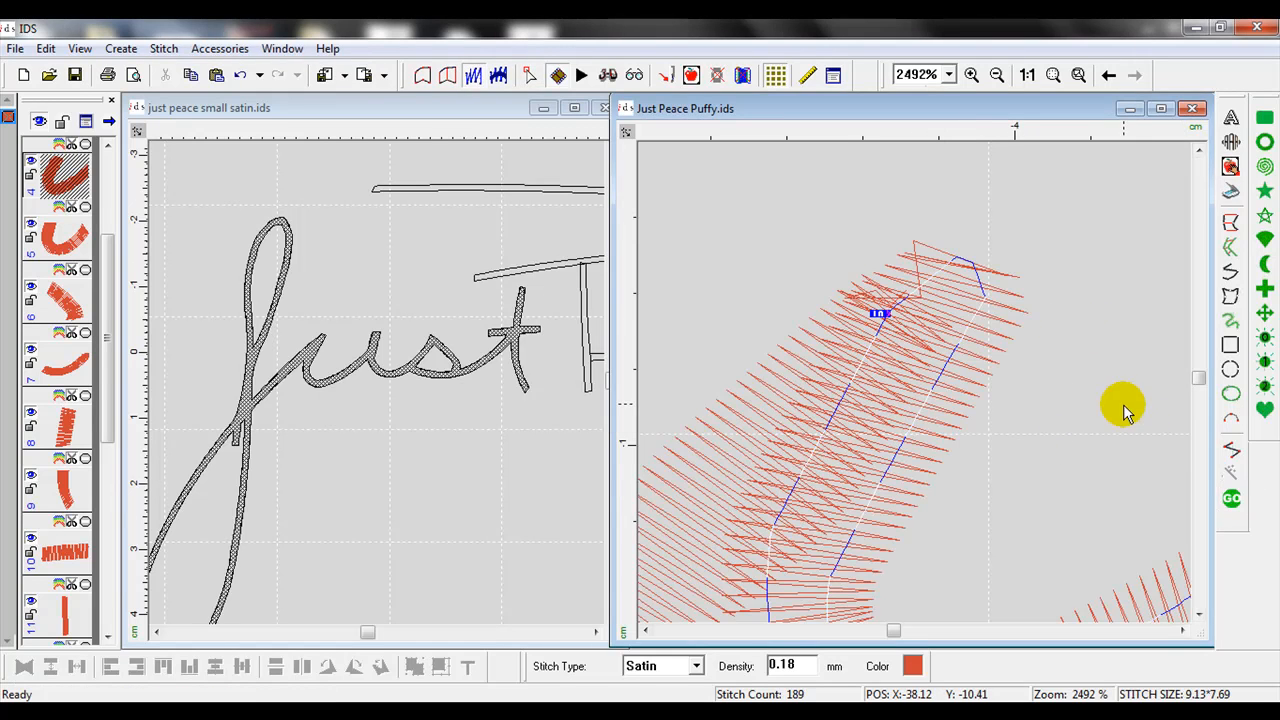
Select the P's long looped top stroke, maximize the puffy design's window and fit the stroke in view
click(1183, 631)
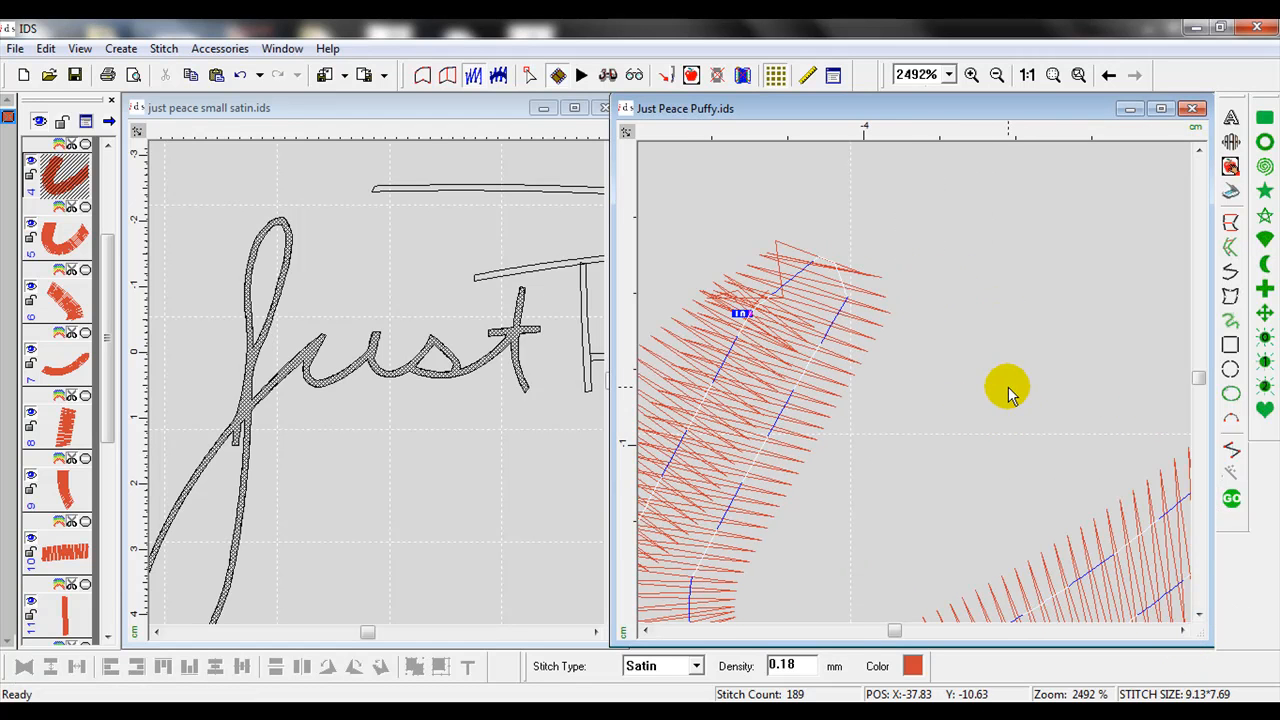
key(0)
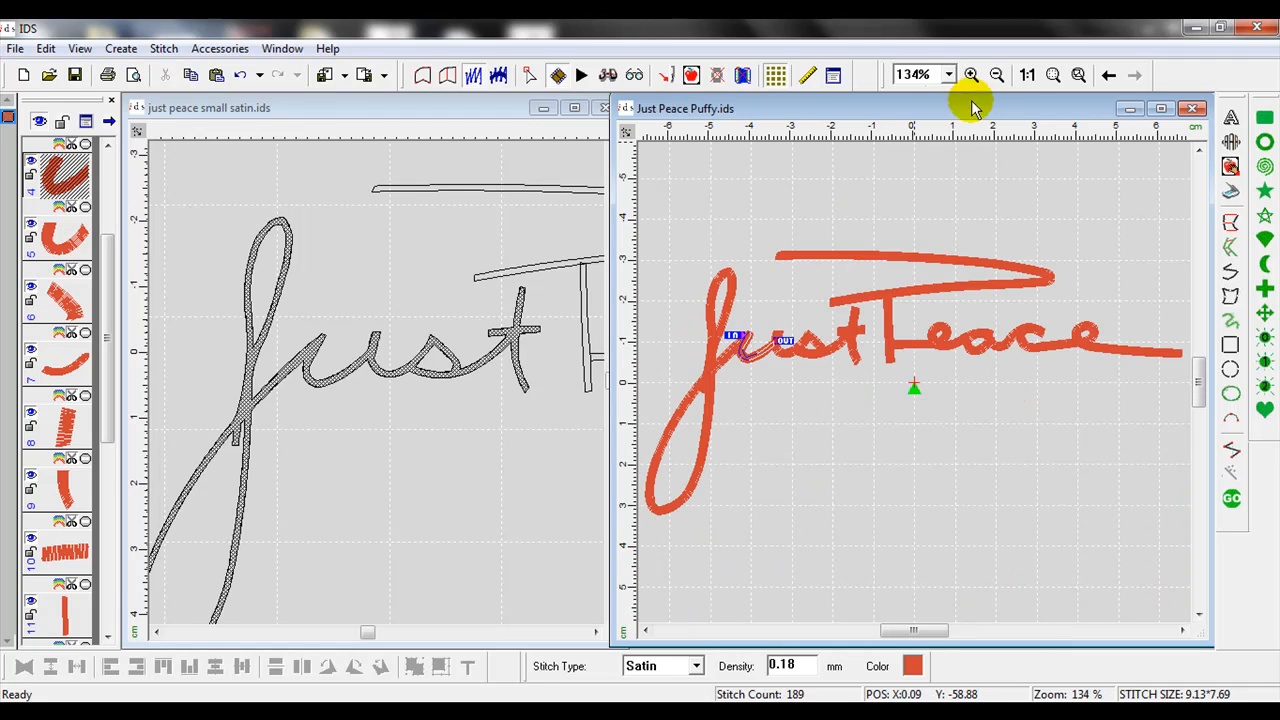
drag(818, 307, 818, 307)
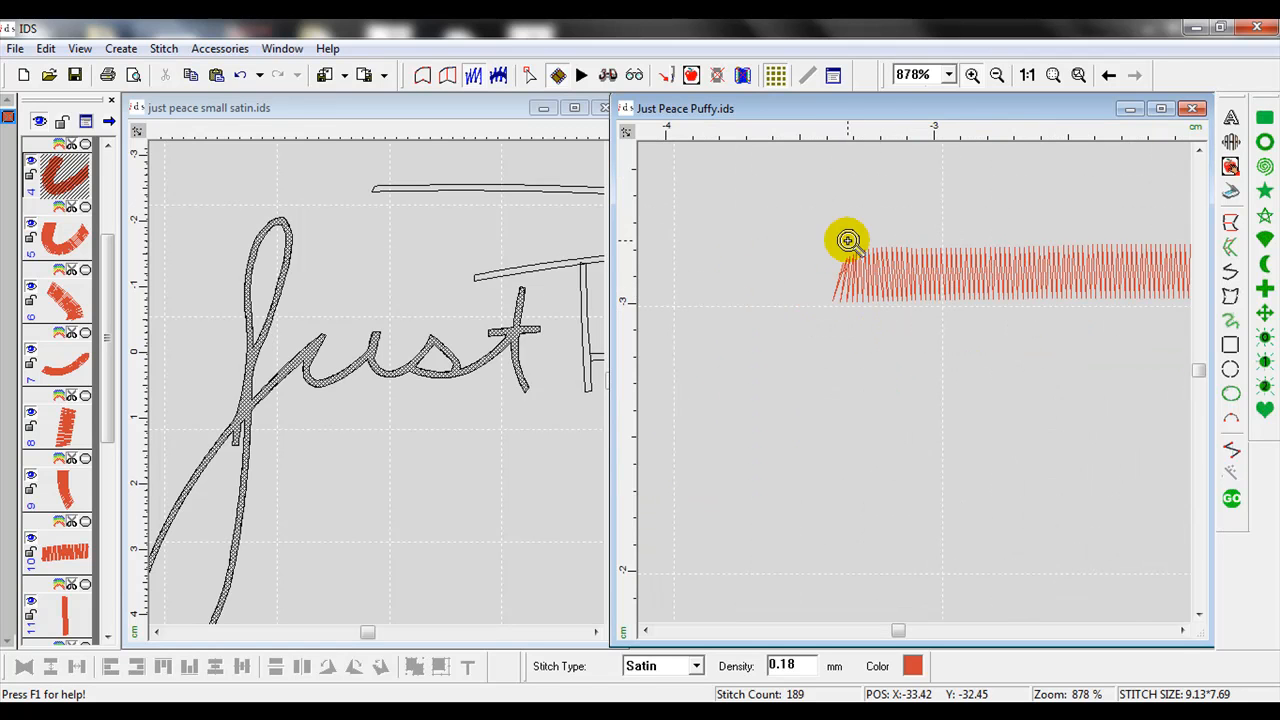
click(1181, 630)
click(1181, 630)
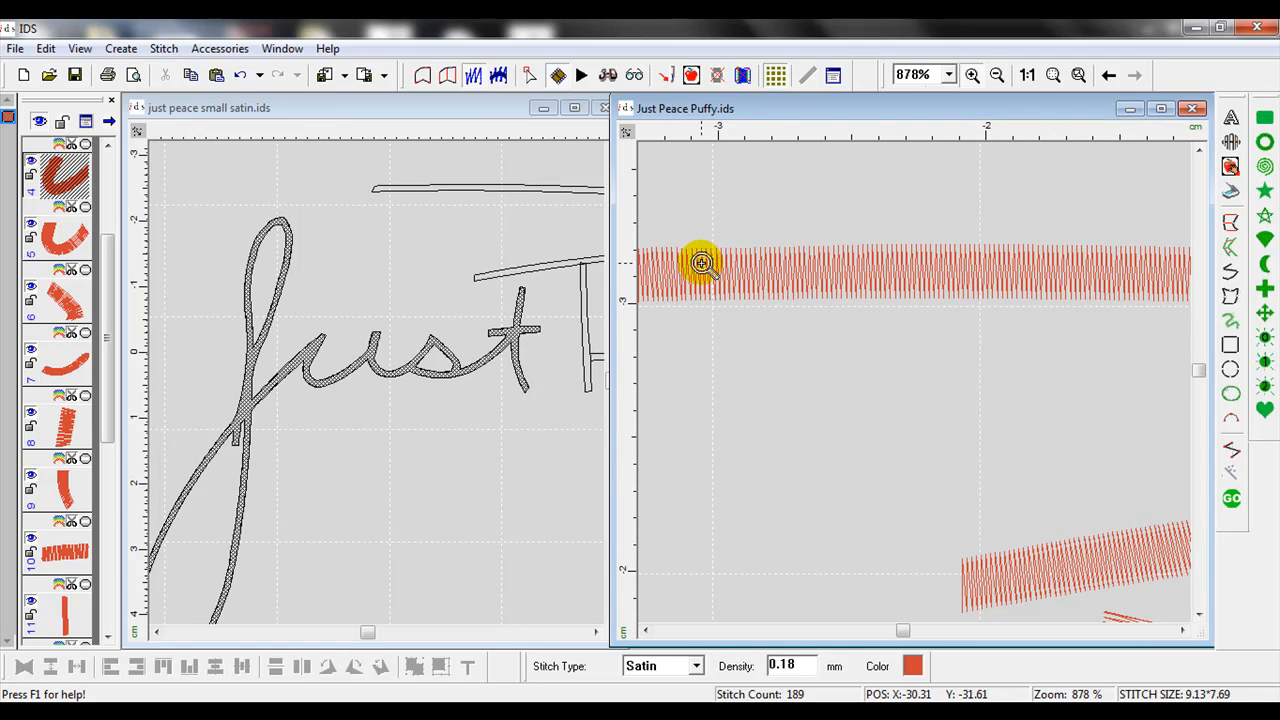
click(787, 299)
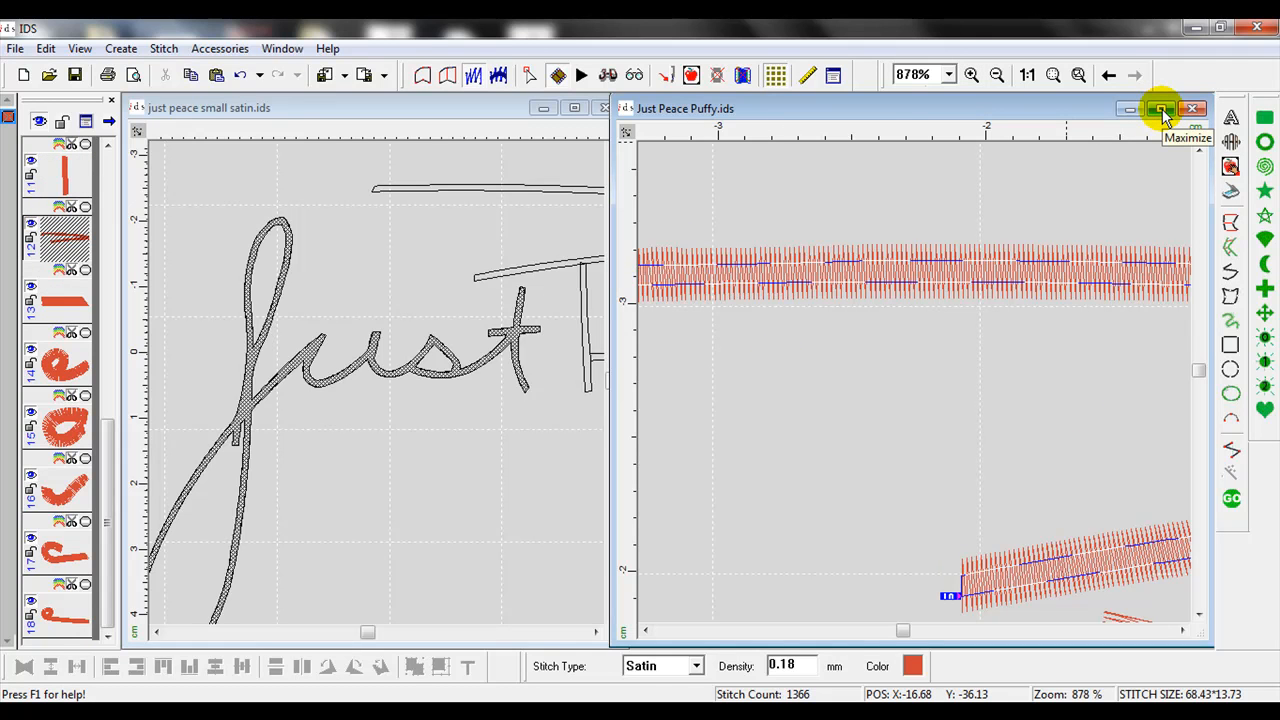
click(1162, 109)
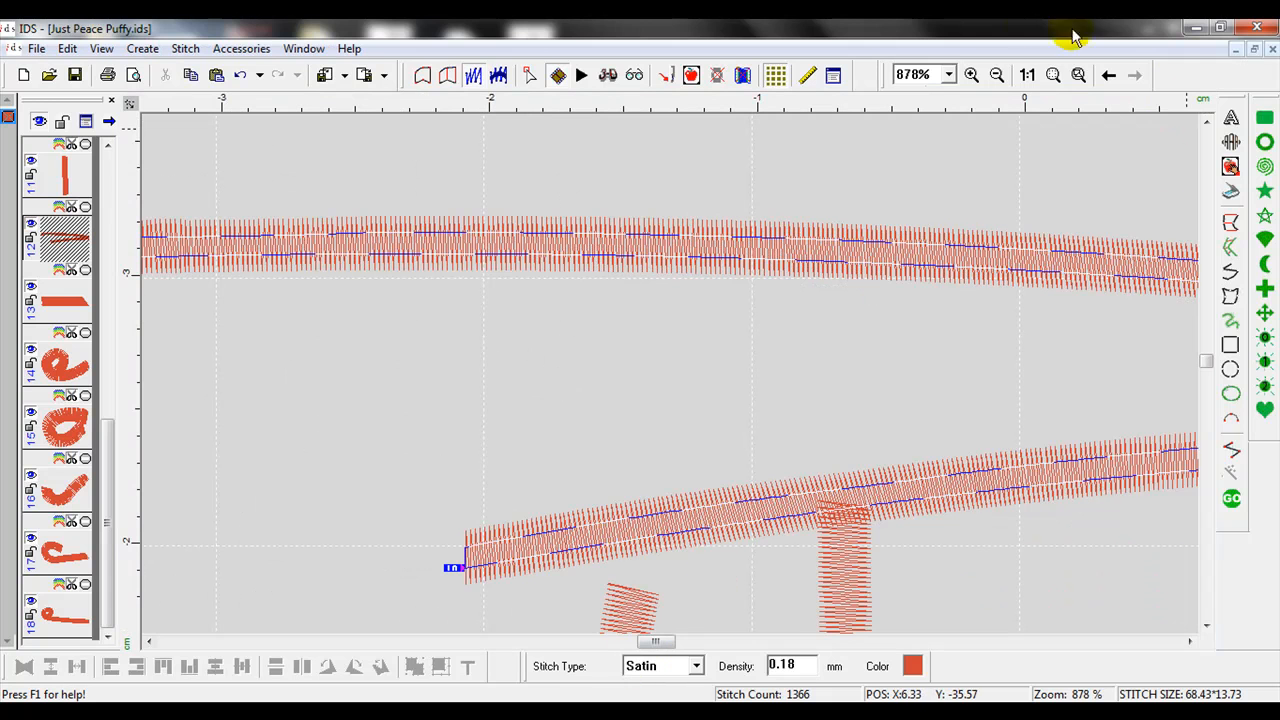
click(1075, 75)
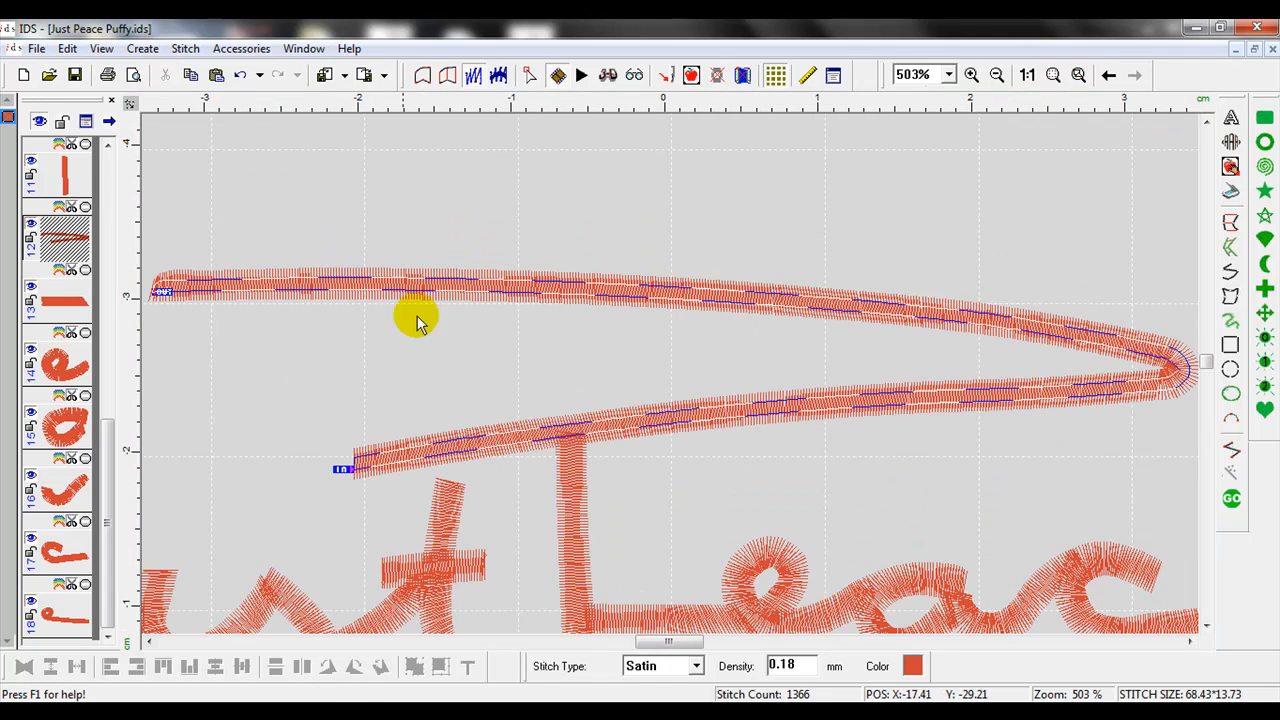
Show the outlines, duplicate the P's top stroke and place the copy just before the original in the sewing order
click(424, 77)
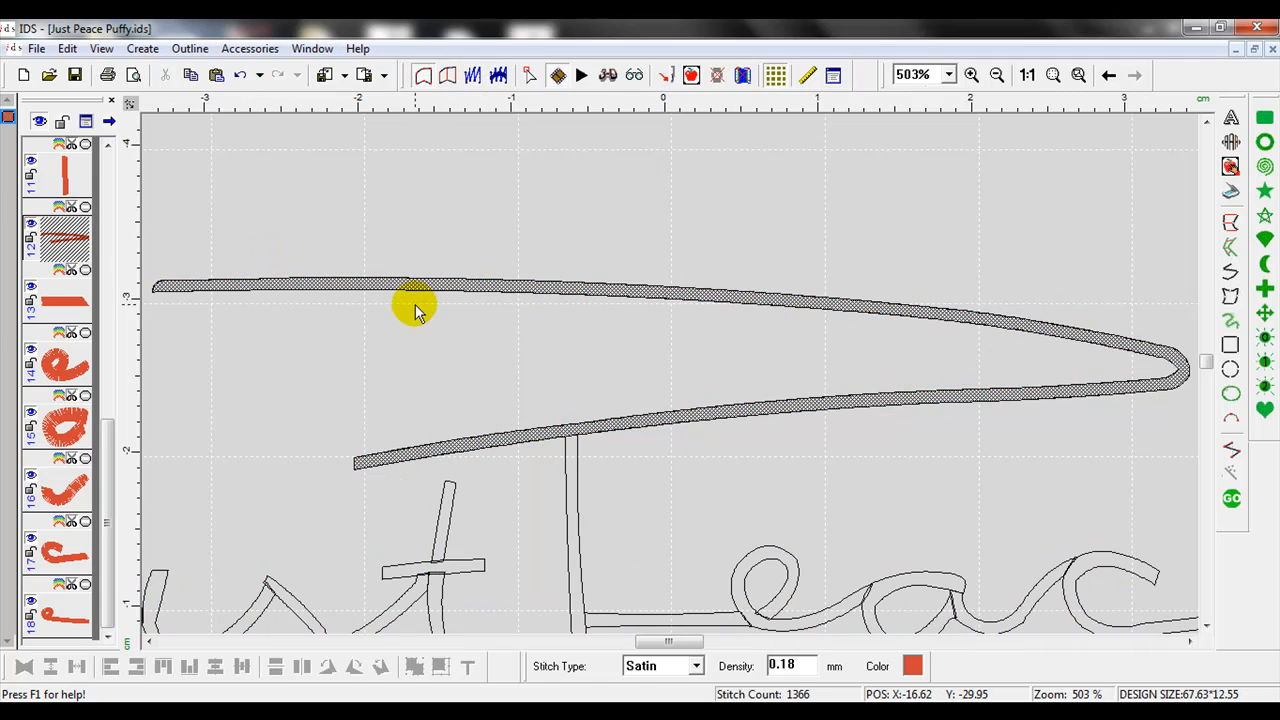
click(216, 77)
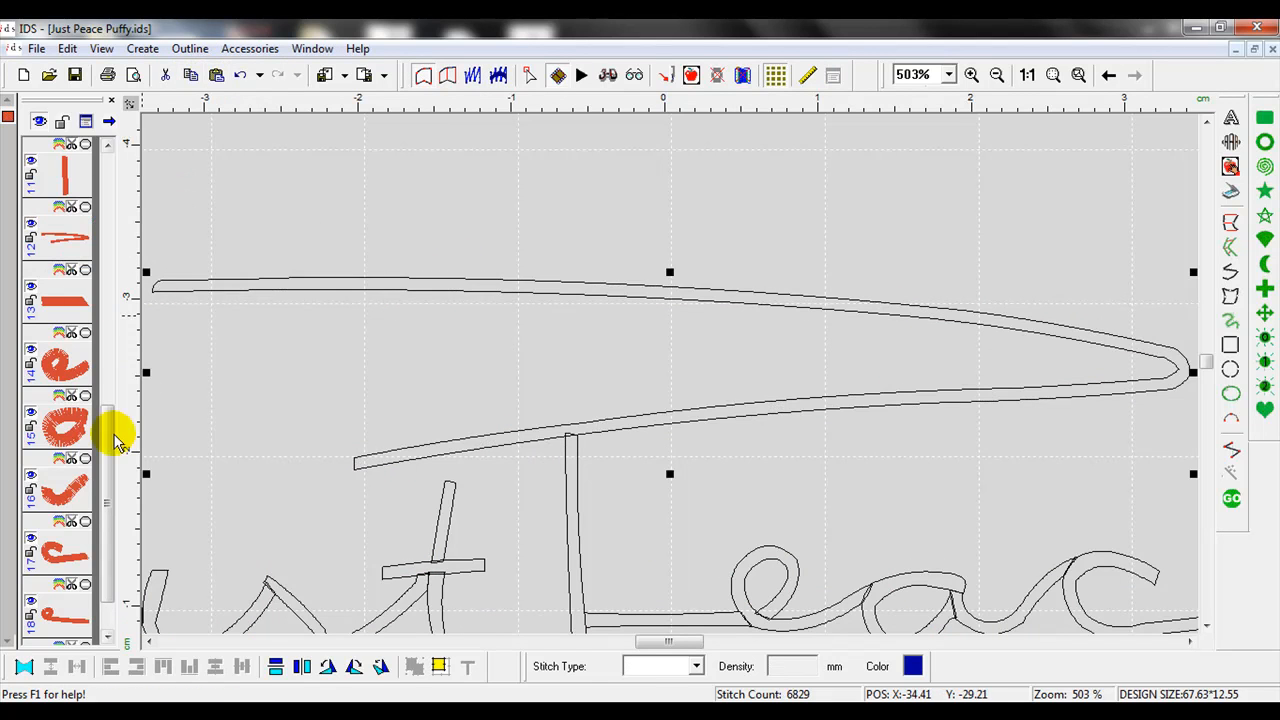
scroll(107, 462, down, 1)
click(75, 626)
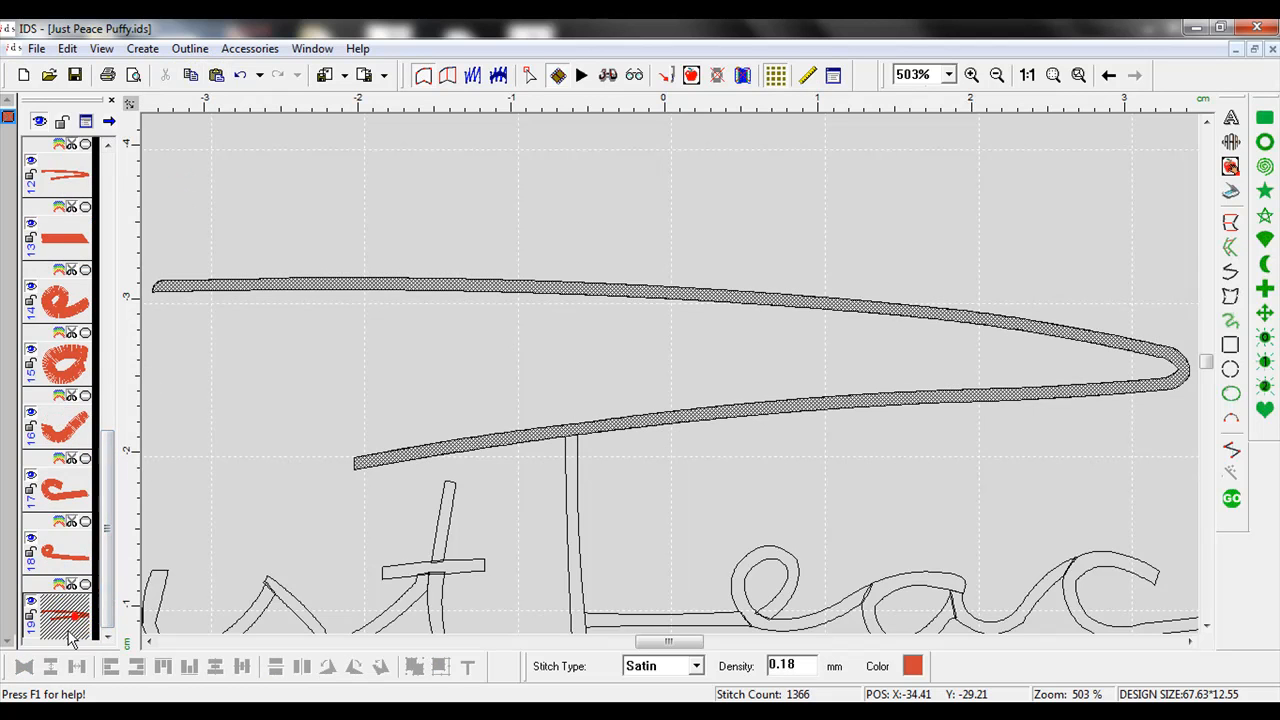
drag(70, 630, 53, 183)
drag(70, 240, 72, 160)
Start dividing the copied stroke with lines, drawing a vertical cut across the rounded end of its upper arm
click(971, 75)
drag(152, 267, 195, 335)
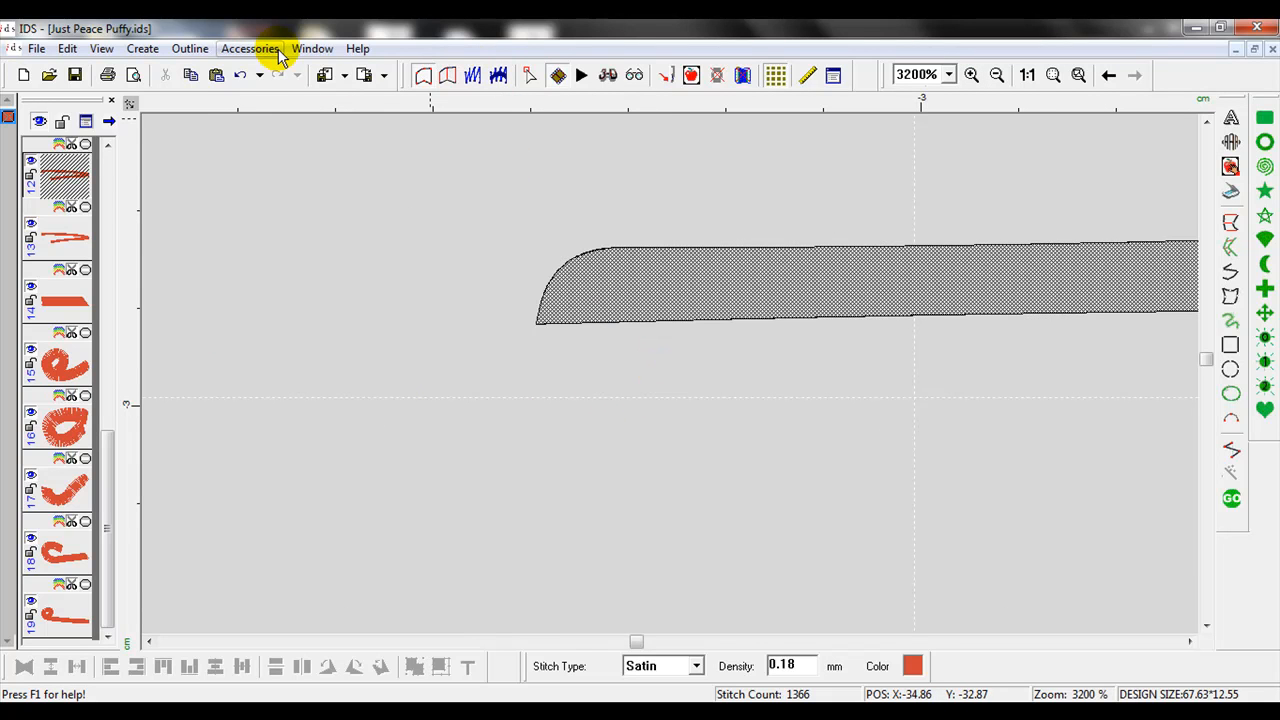
click(185, 48)
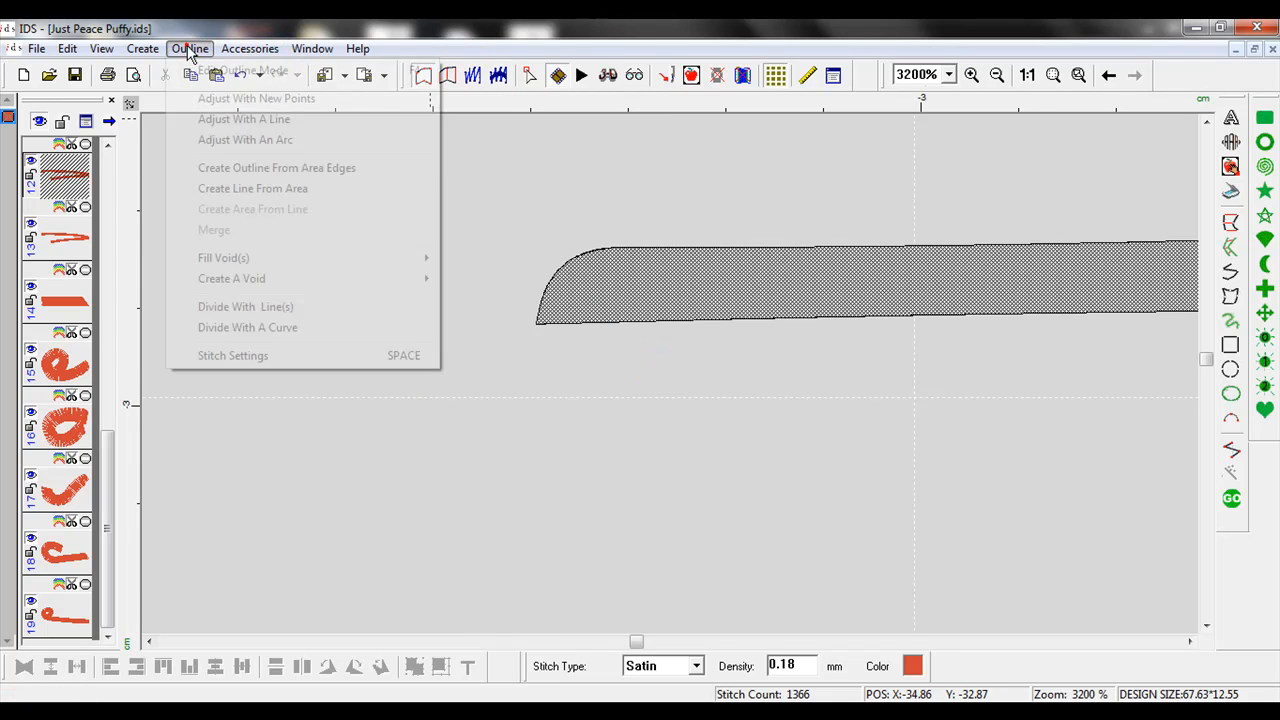
click(262, 307)
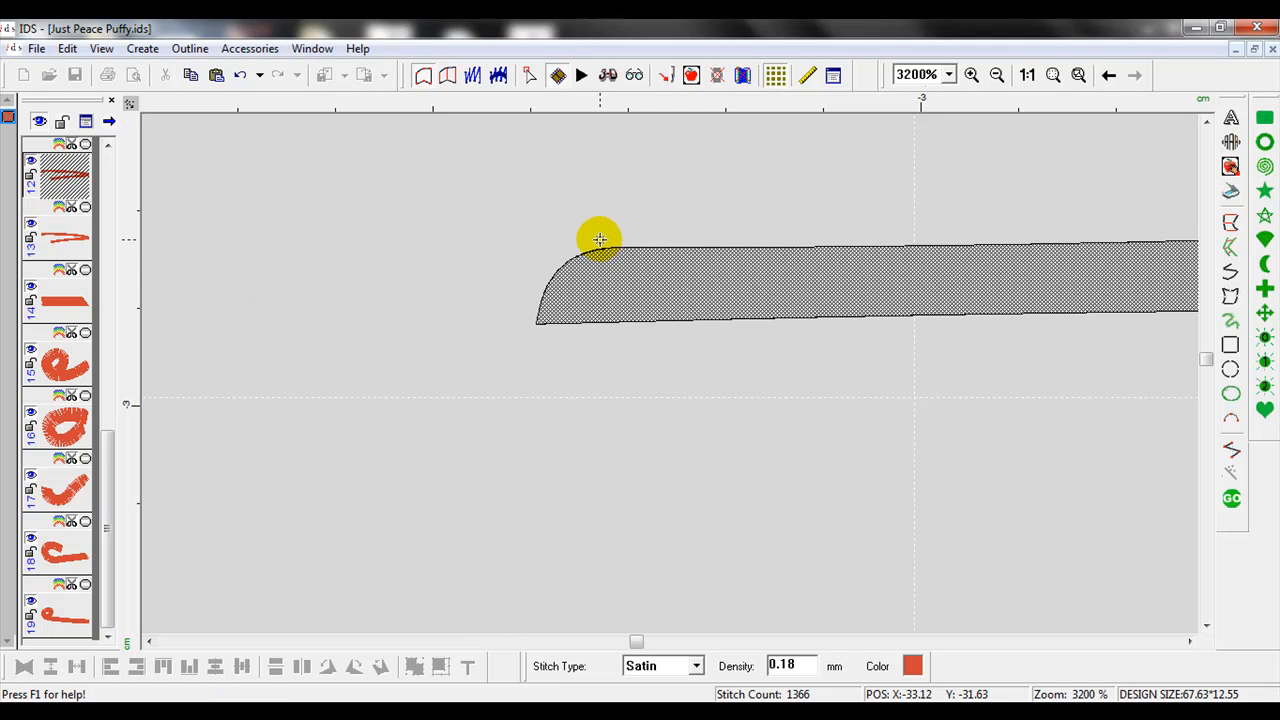
click(594, 404)
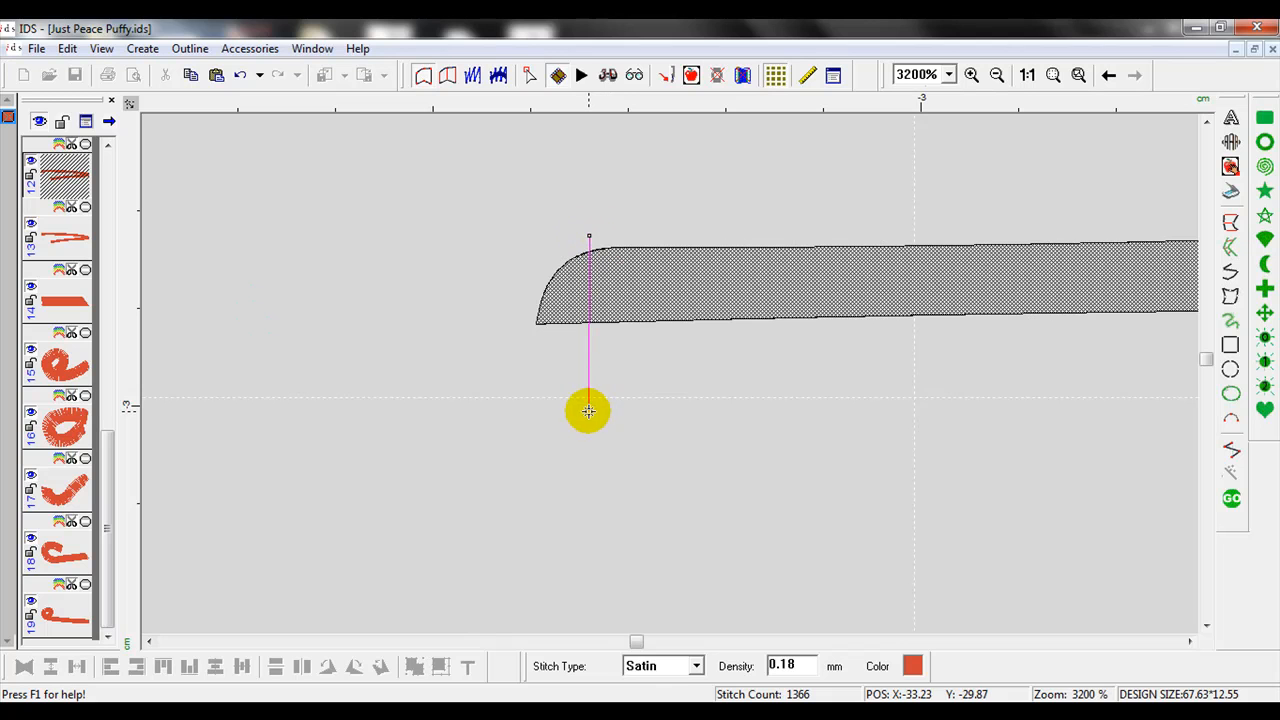
Draw a second vertical cut across the end of the copy's lower arm, complete the division and generate the stitches
click(1189, 642)
click(1189, 642)
click(1206, 625)
click(1206, 625)
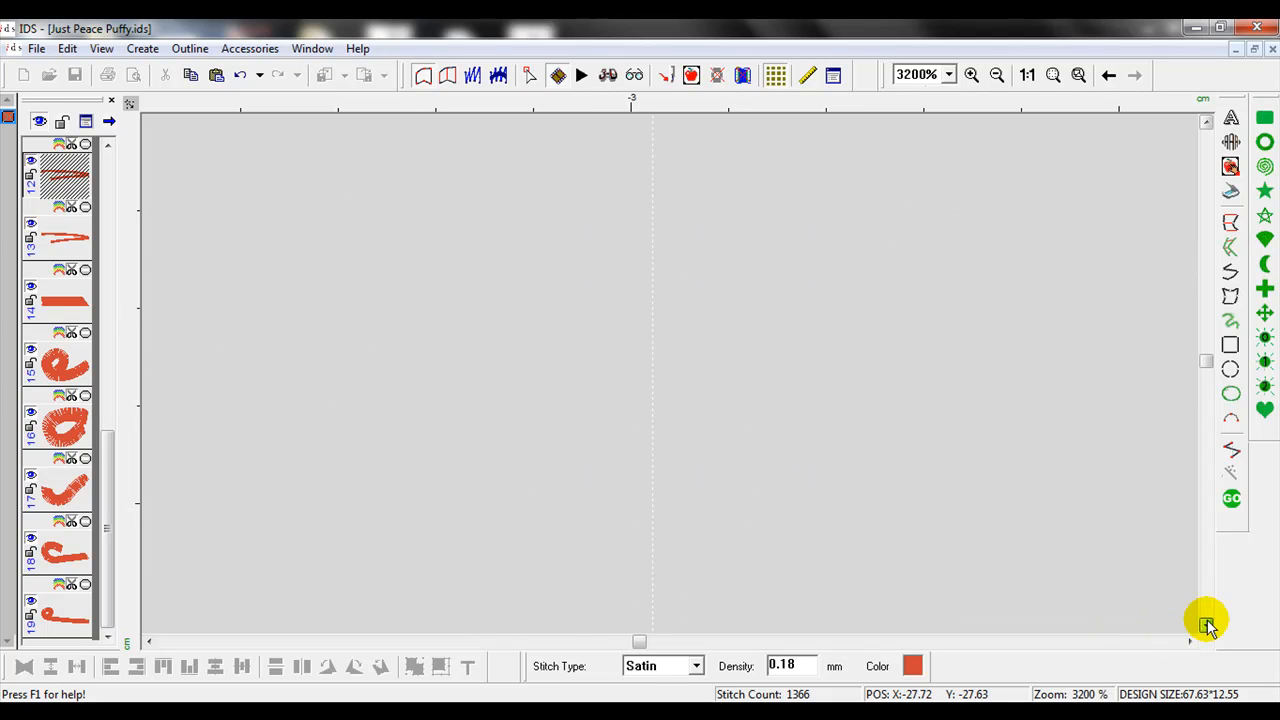
click(1191, 642)
click(1205, 626)
click(1206, 626)
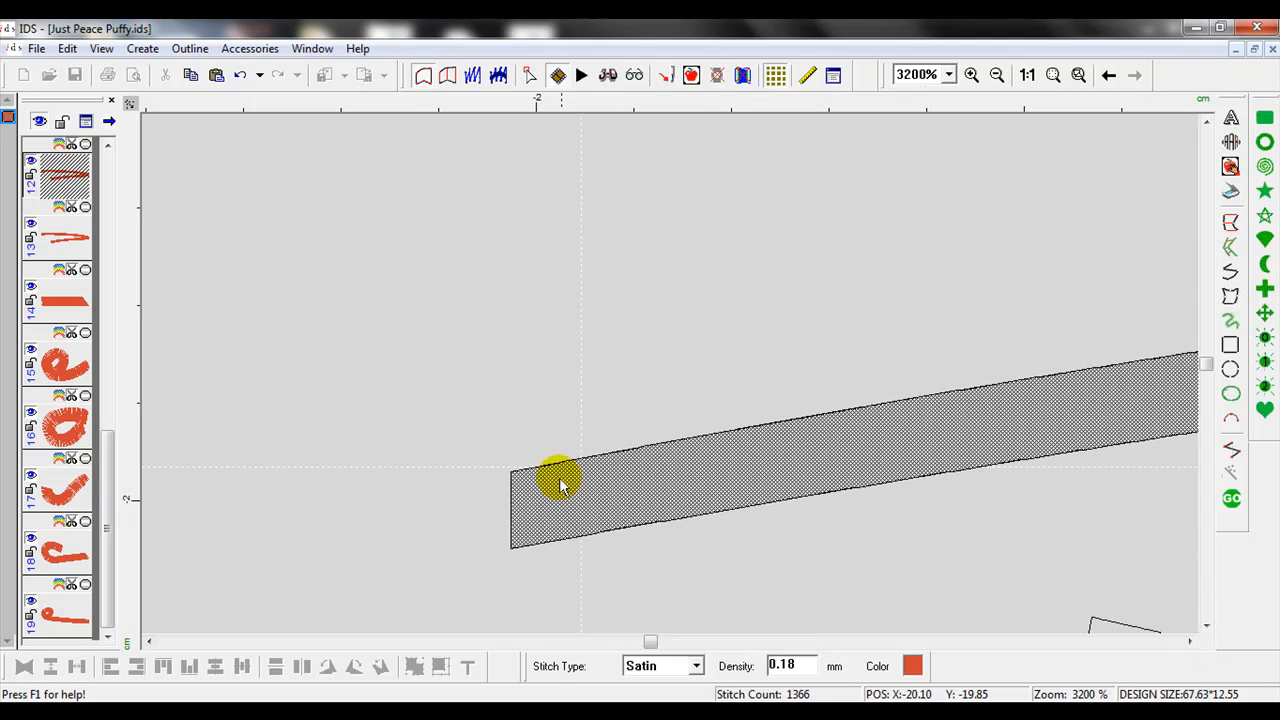
click(551, 448)
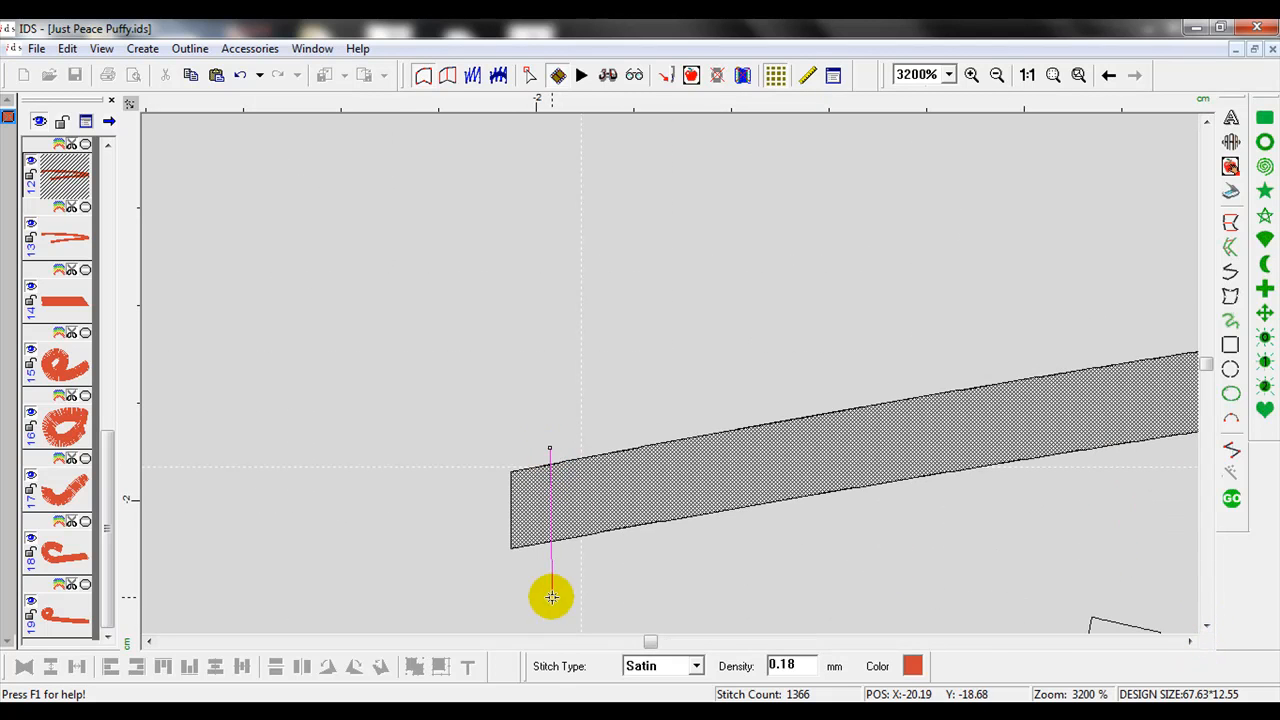
right_click(629, 503)
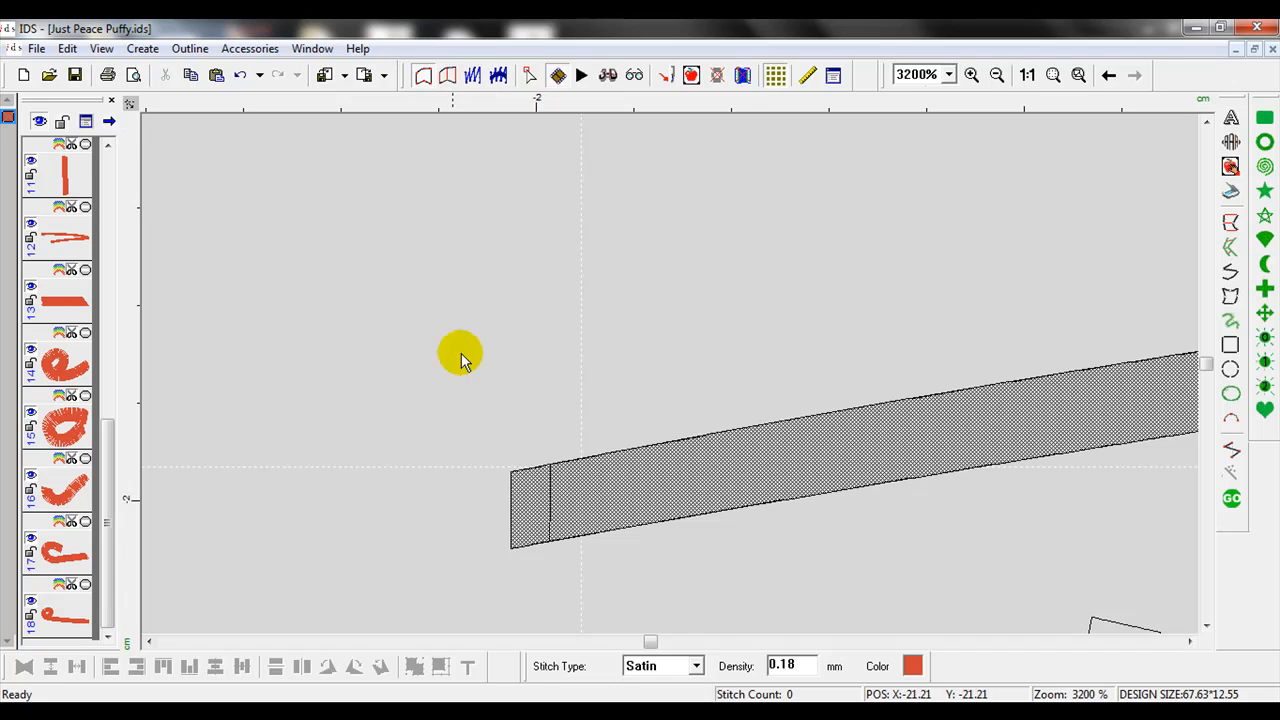
click(1233, 497)
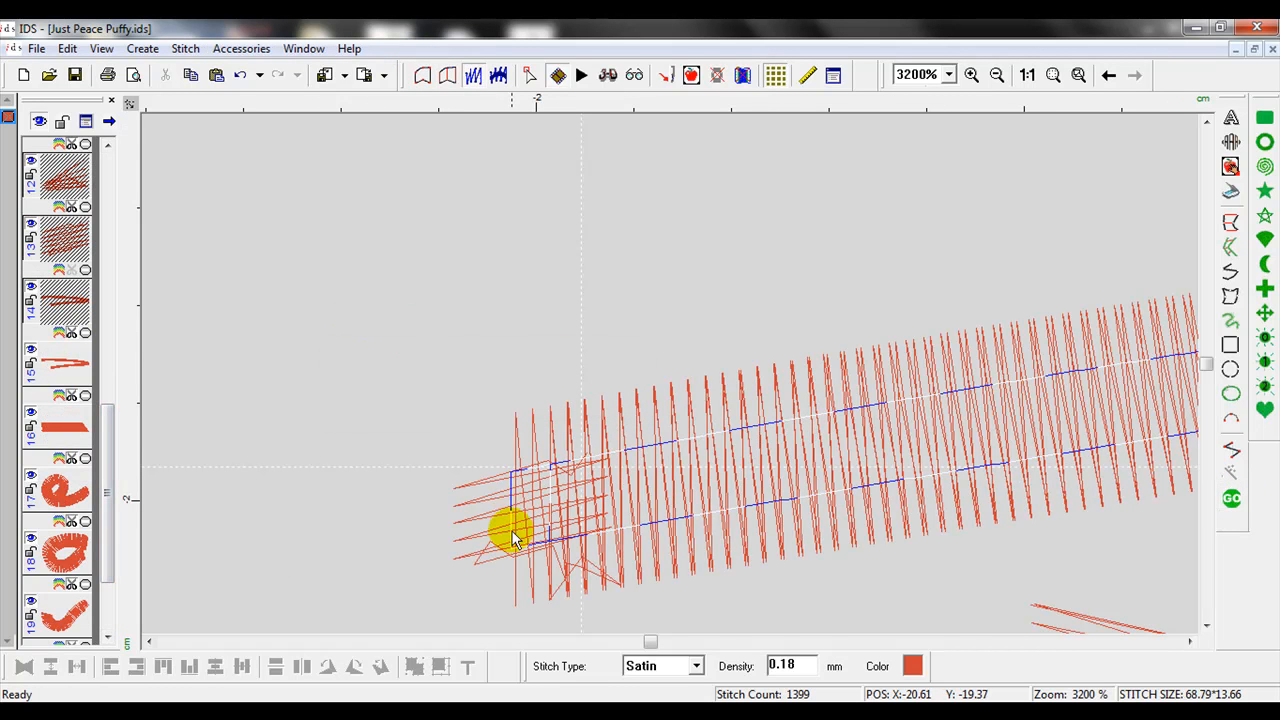
Delete the long middle piece of the divided copy, keeping its two small end pieces and the original top stroke
click(63, 363)
click(93, 314)
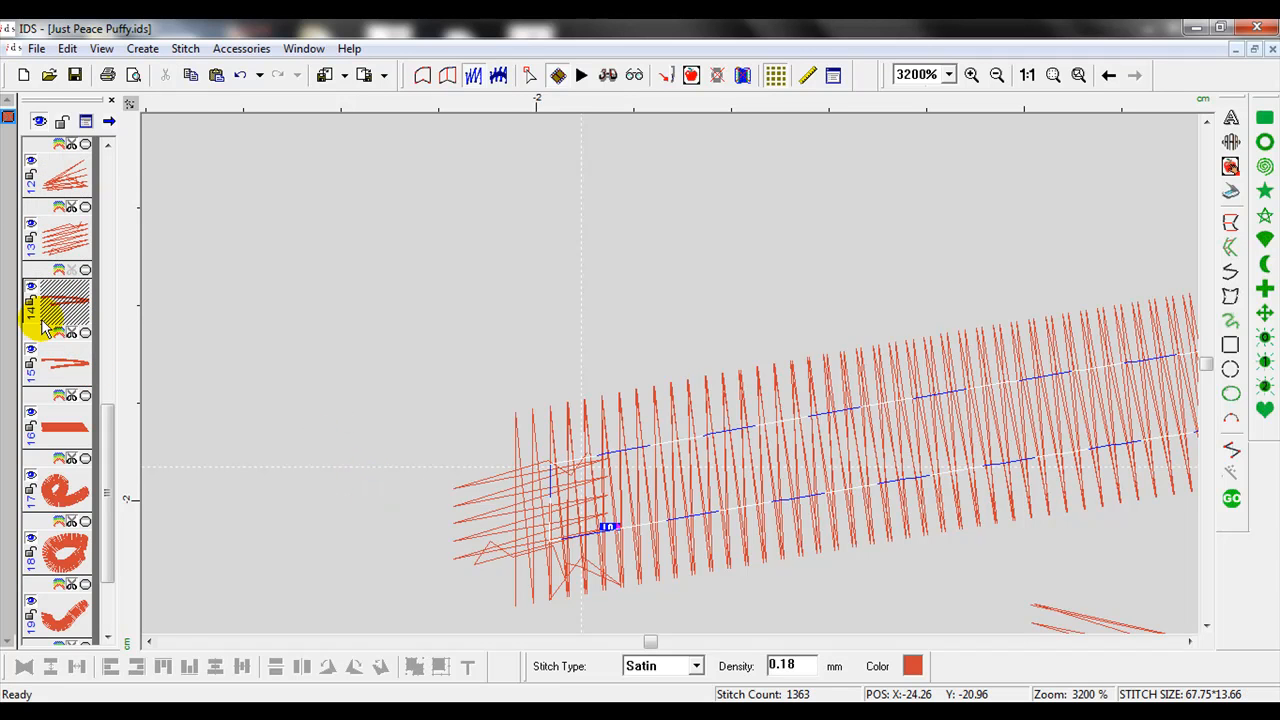
key(F4)
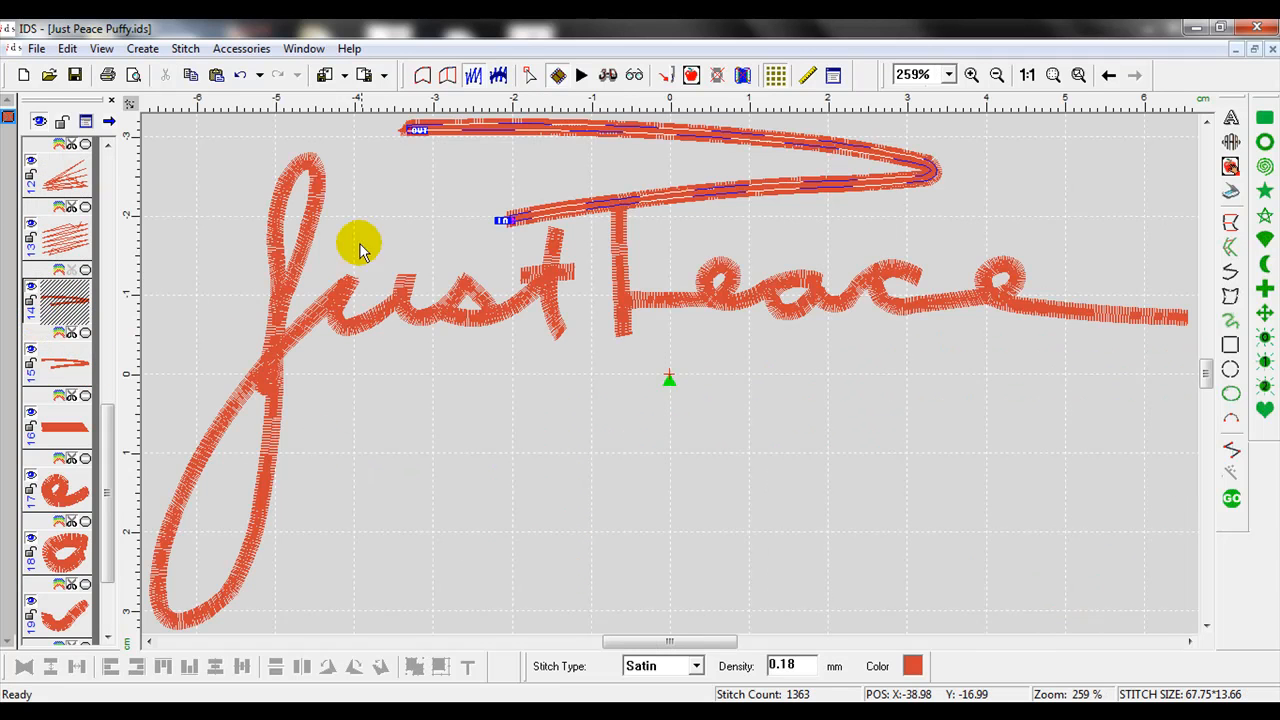
click(422, 76)
click(971, 75)
drag(927, 230, 216, 100)
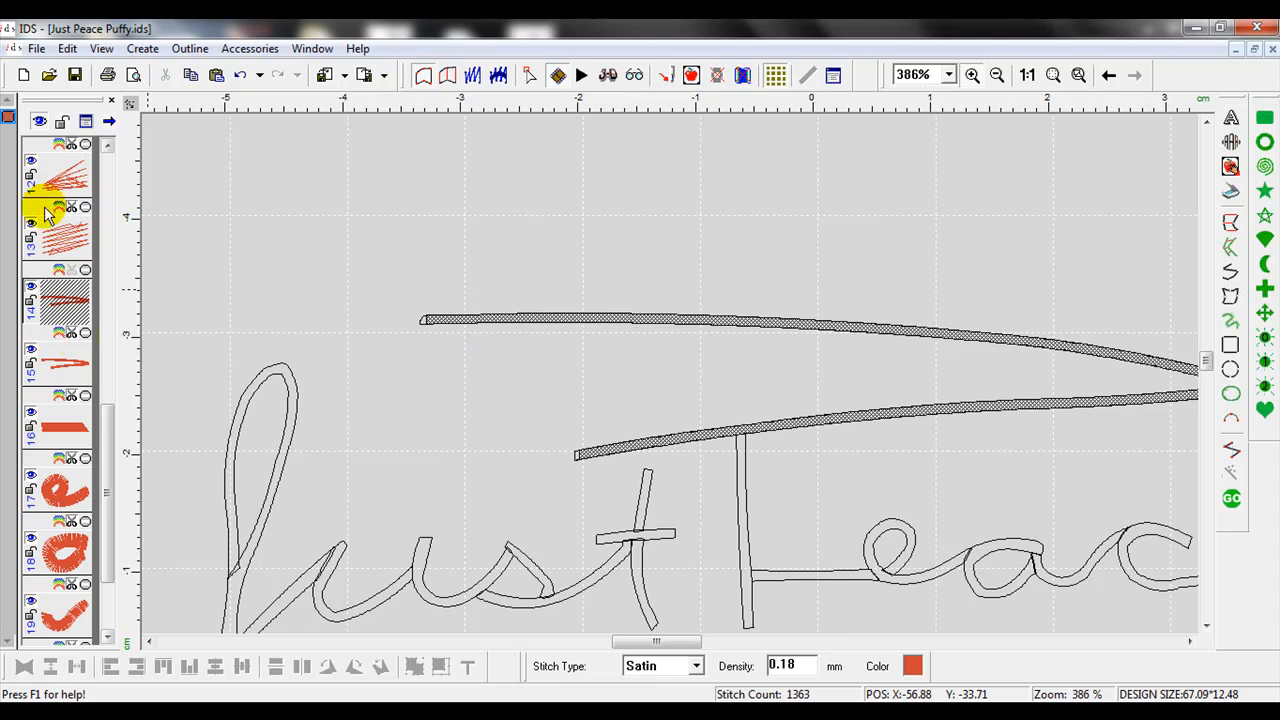
click(62, 175)
click(60, 232)
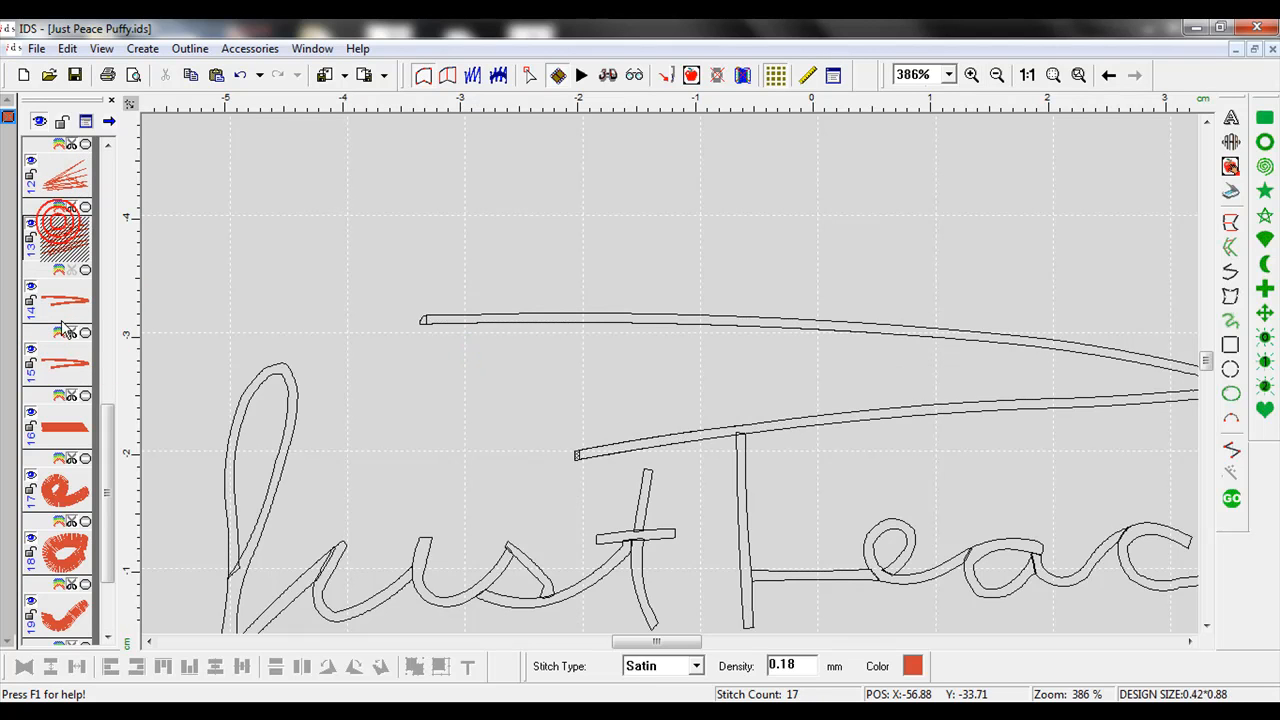
click(62, 300)
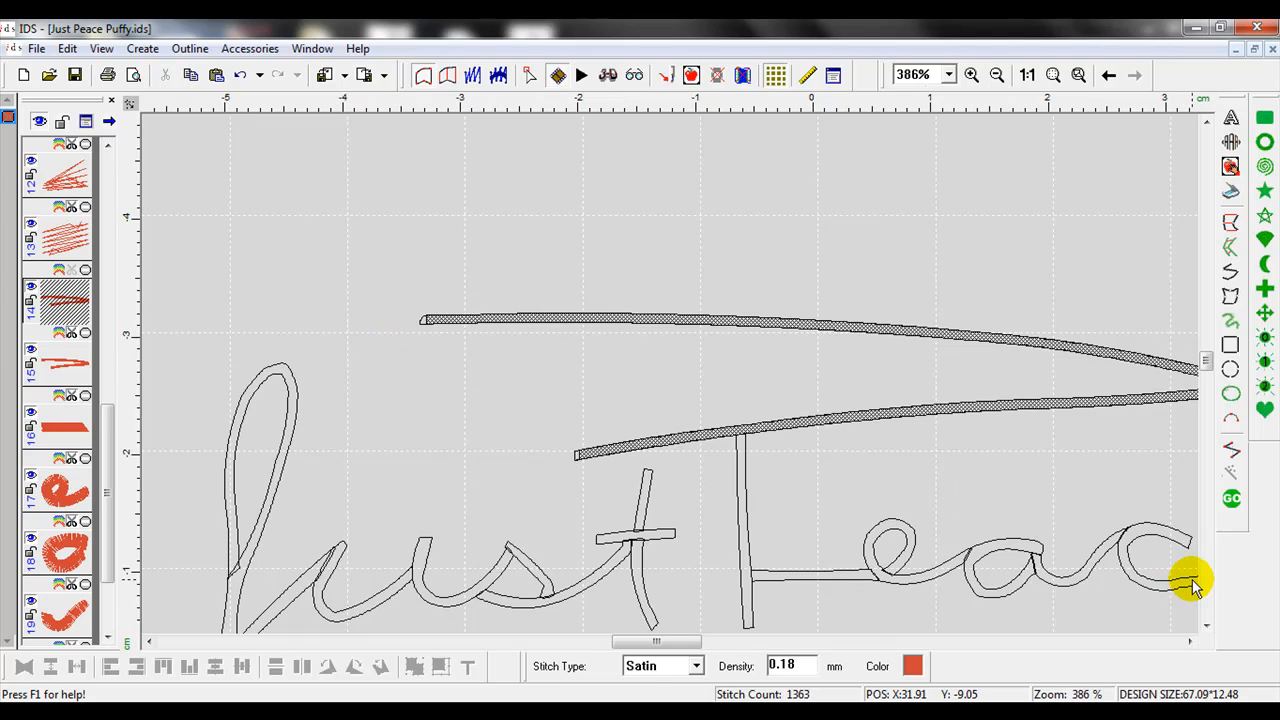
key(Delete)
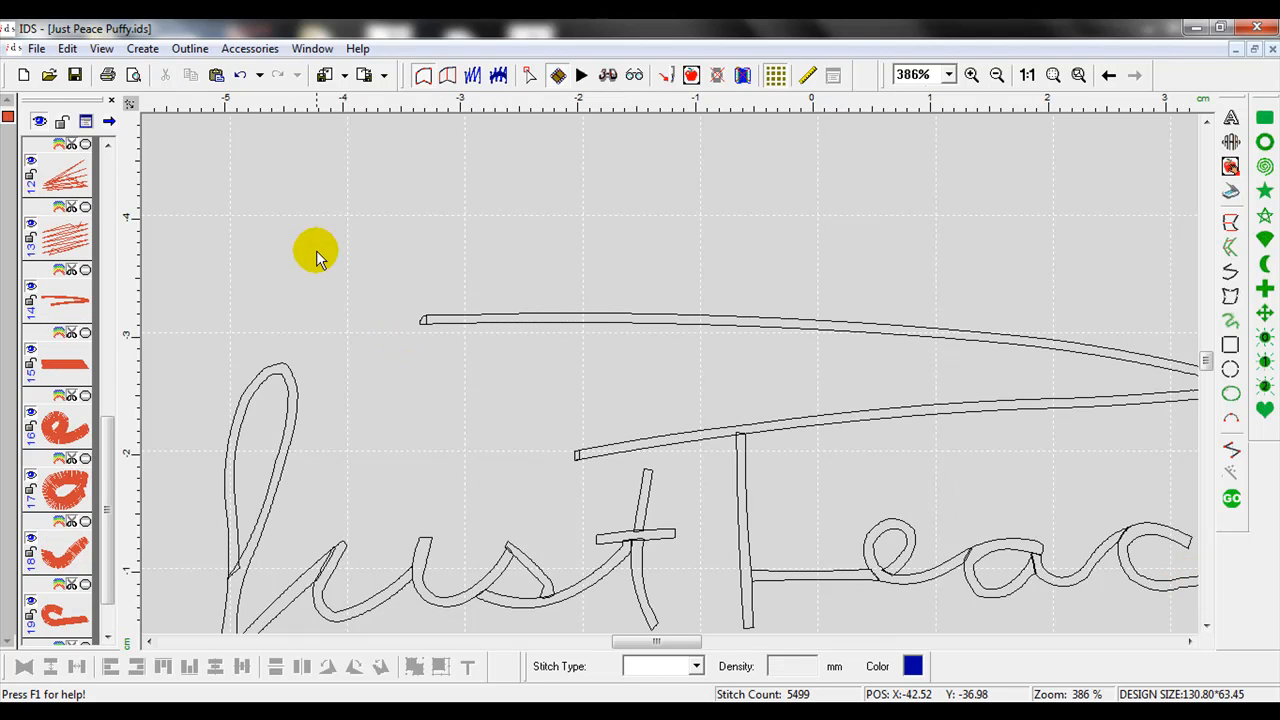
Check the two small end pieces and the original top stroke in the sewing order and look over the lettering's outlines
click(37, 163)
click(70, 235)
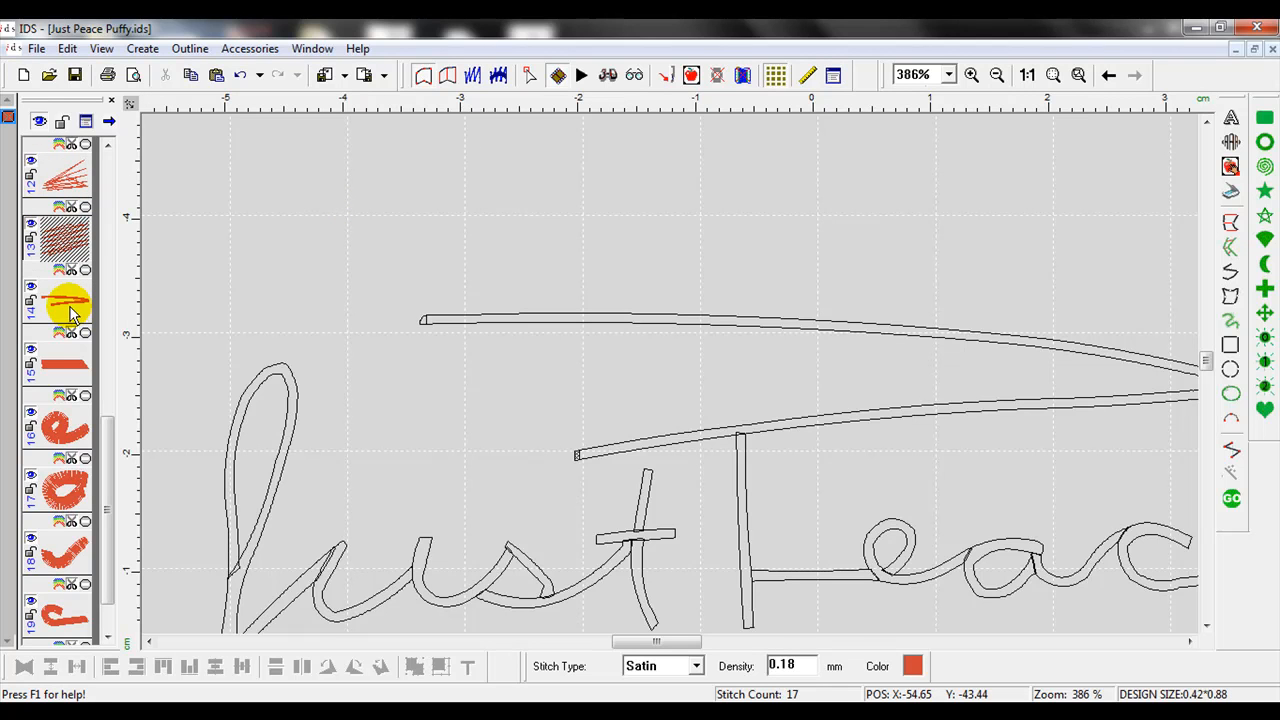
click(70, 313)
click(207, 293)
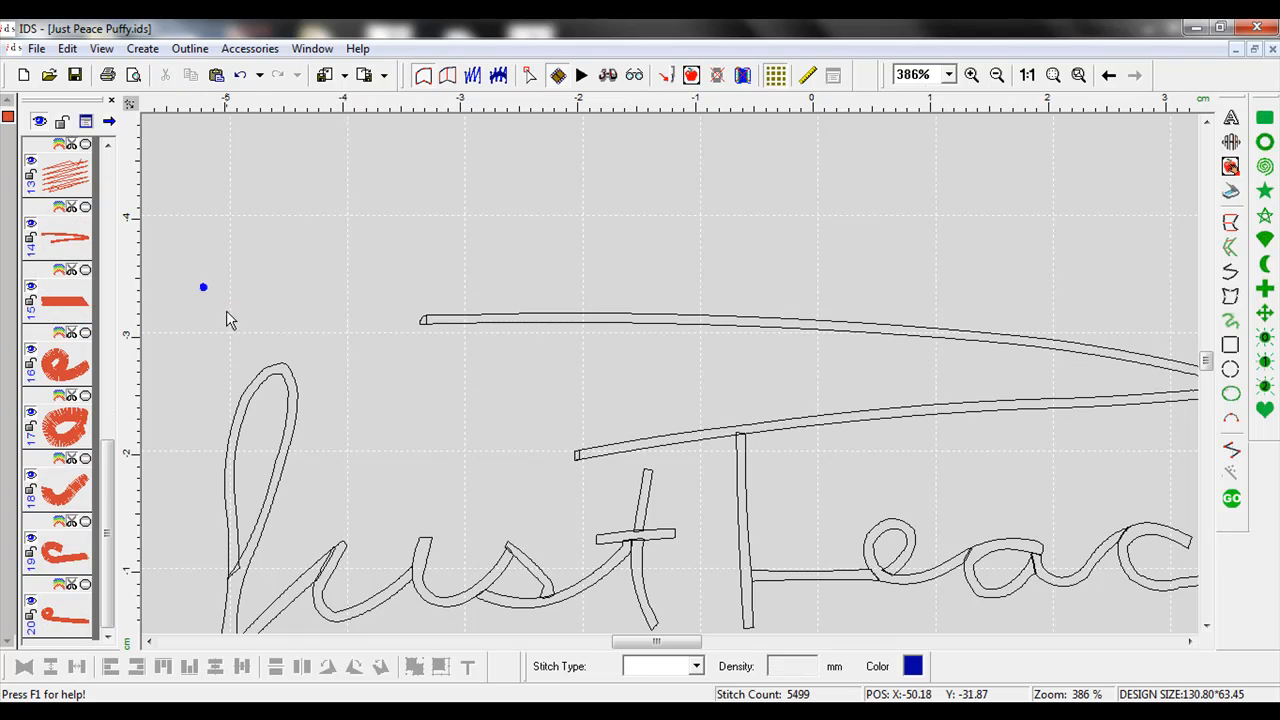
click(1190, 643)
click(1190, 643)
click(1190, 643)
click(1206, 625)
click(1206, 625)
click(1206, 625)
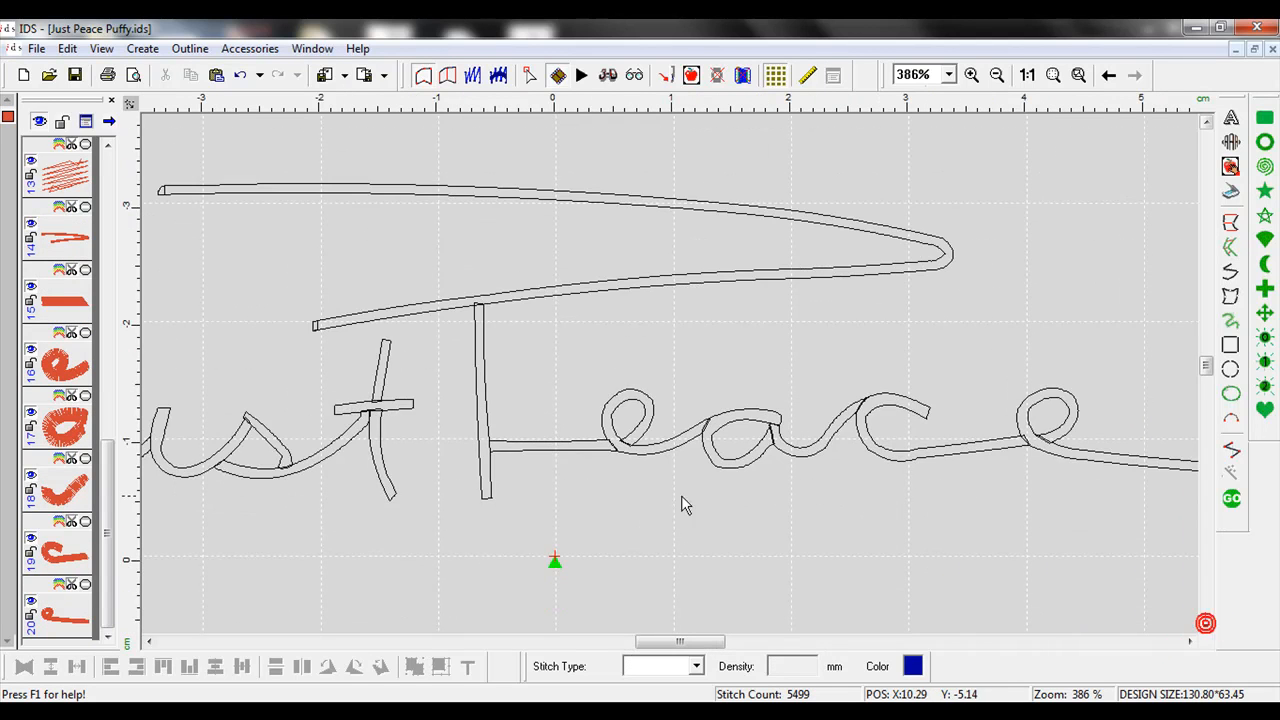
Examine the remaining open ends of the strokes across the whole lettering, from the J to the final e
click(485, 497)
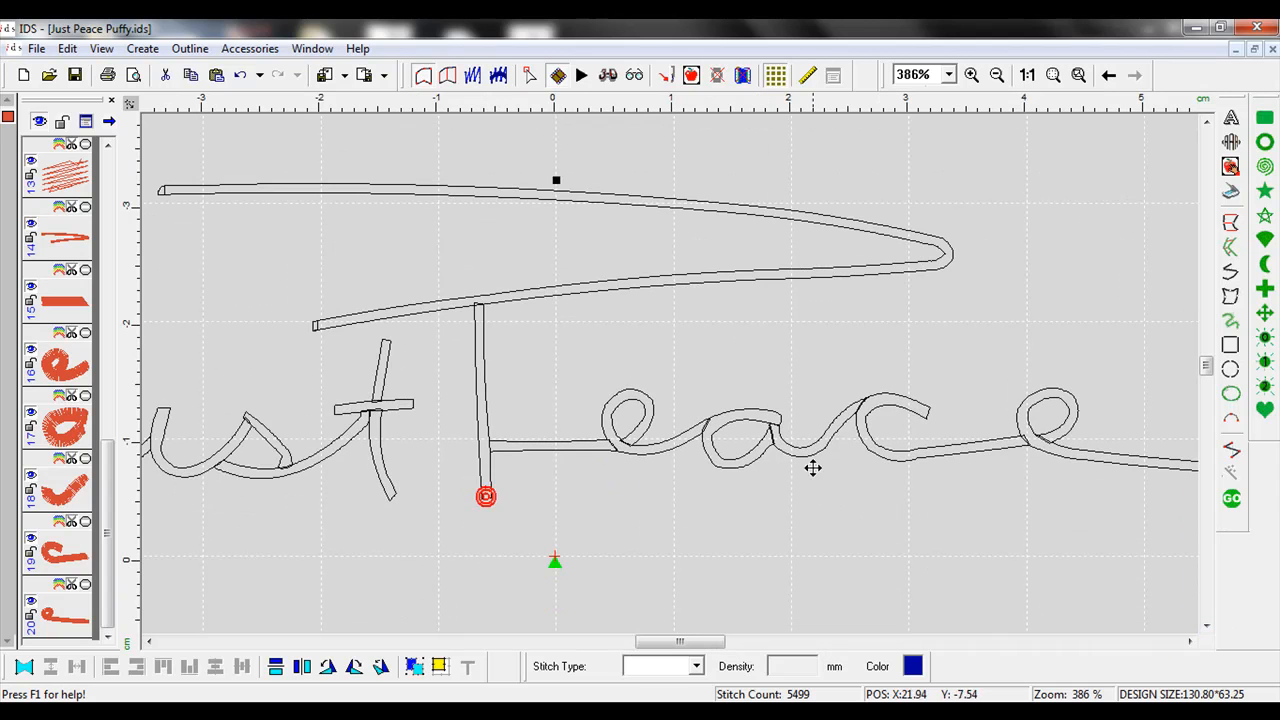
click(929, 409)
click(1190, 643)
click(1190, 643)
click(1190, 643)
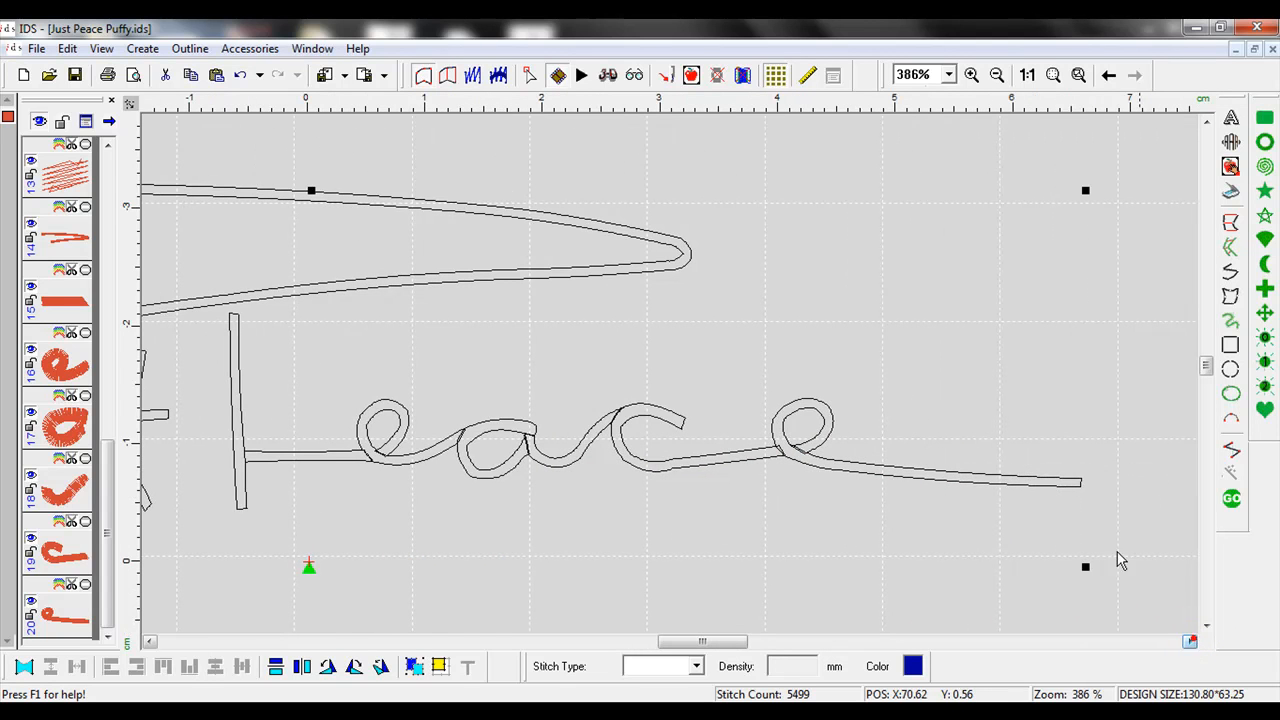
mouse_move(732, 641)
mouse_down()
mouse_move(668, 648)
mouse_move(682, 644)
mouse_up()
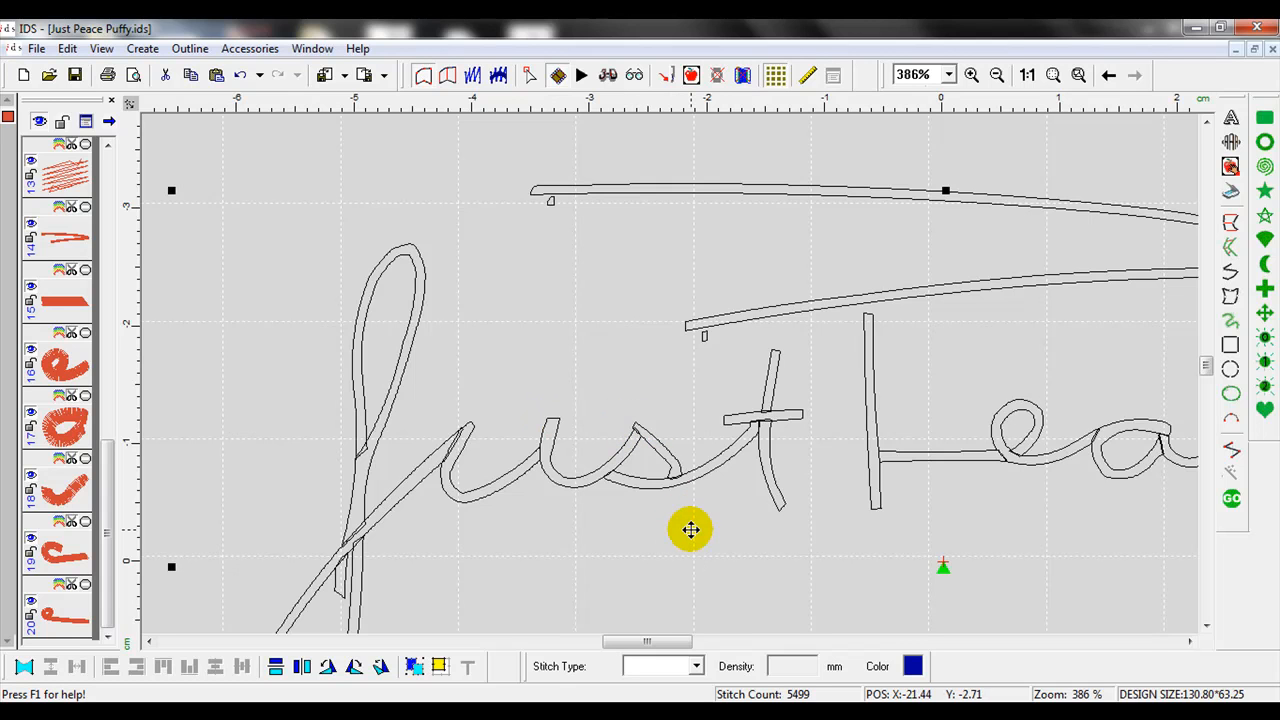
key(F4)
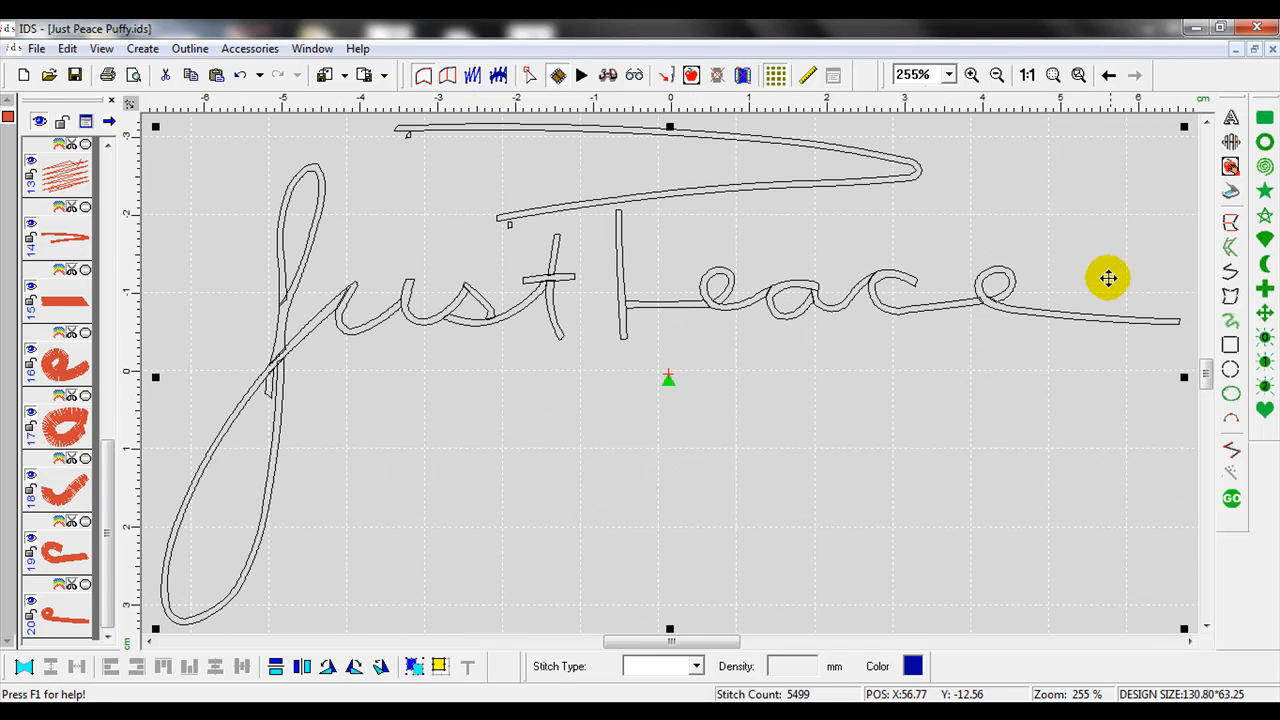
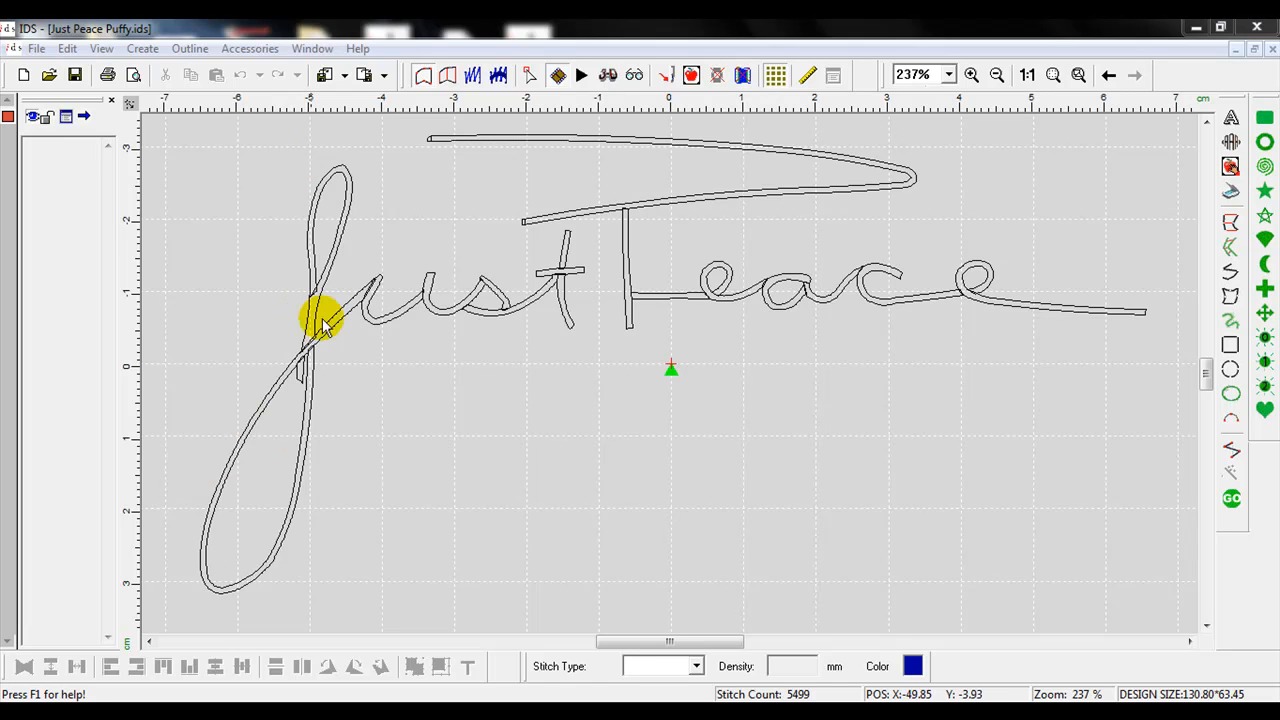
Start a freehand line at the J's crossing and trace its upper loop up over the top and back down the other side
click(1231, 273)
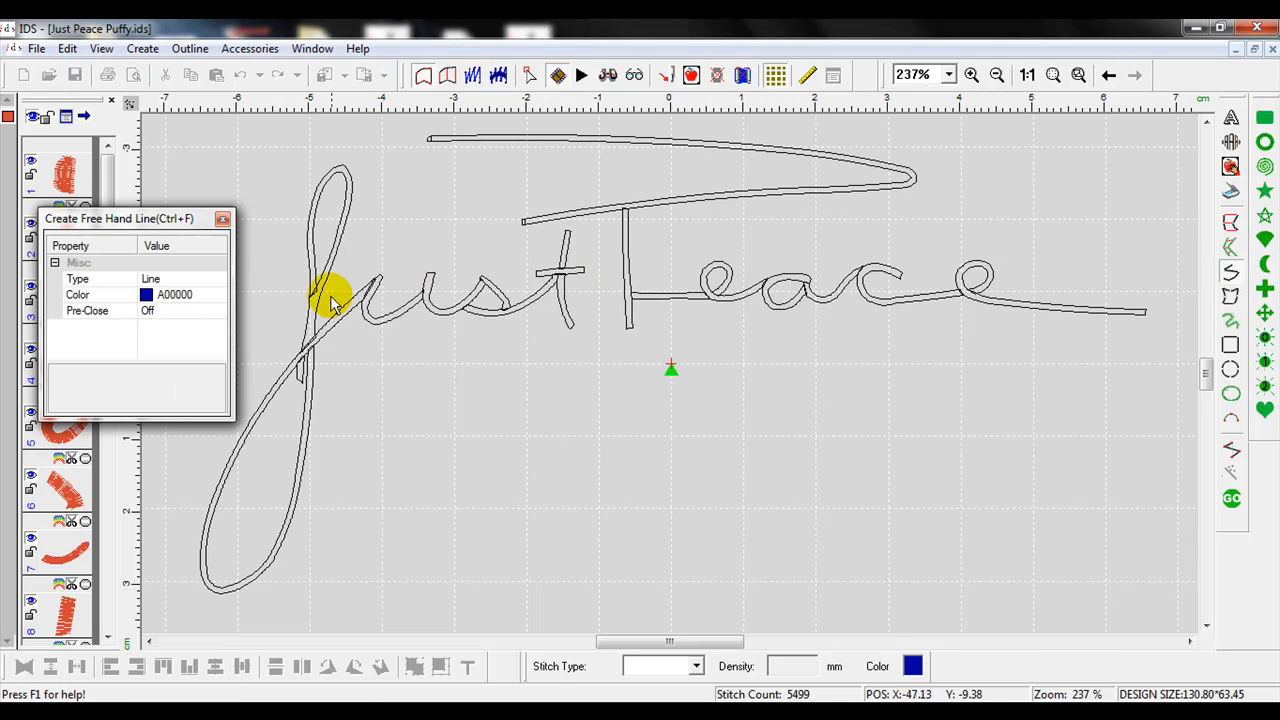
drag(310, 345, 310, 252)
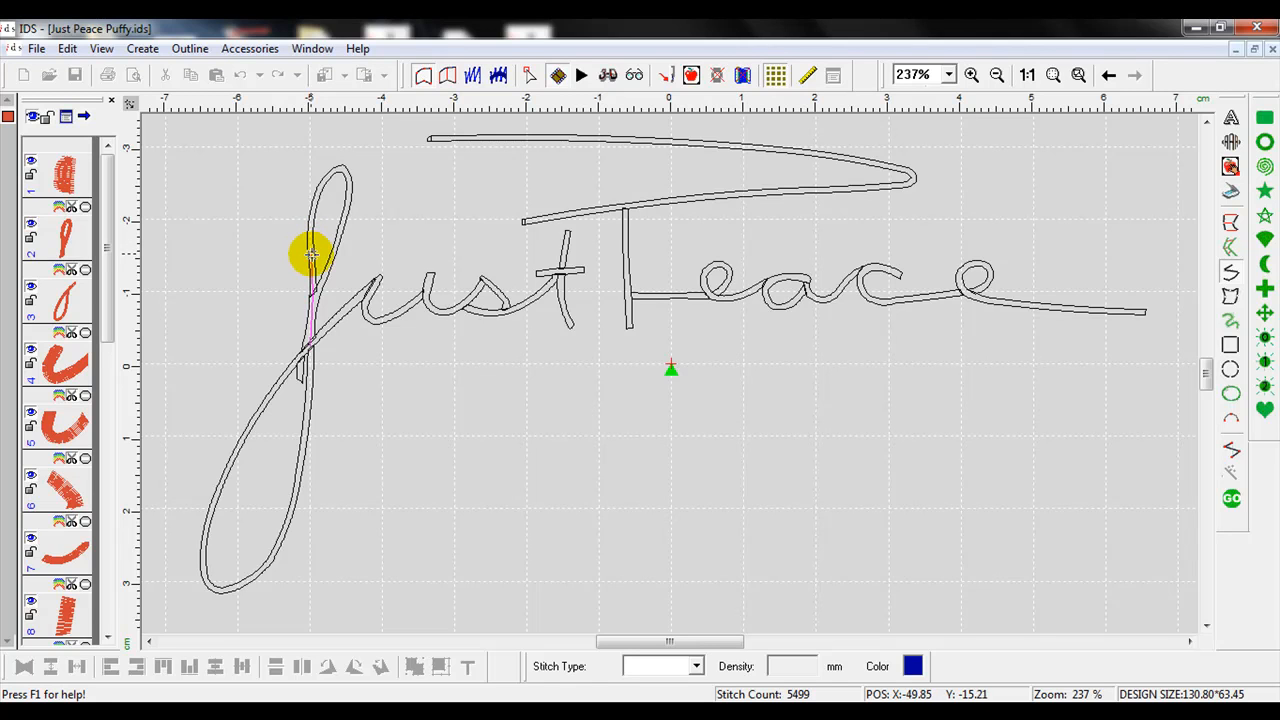
click(308, 224)
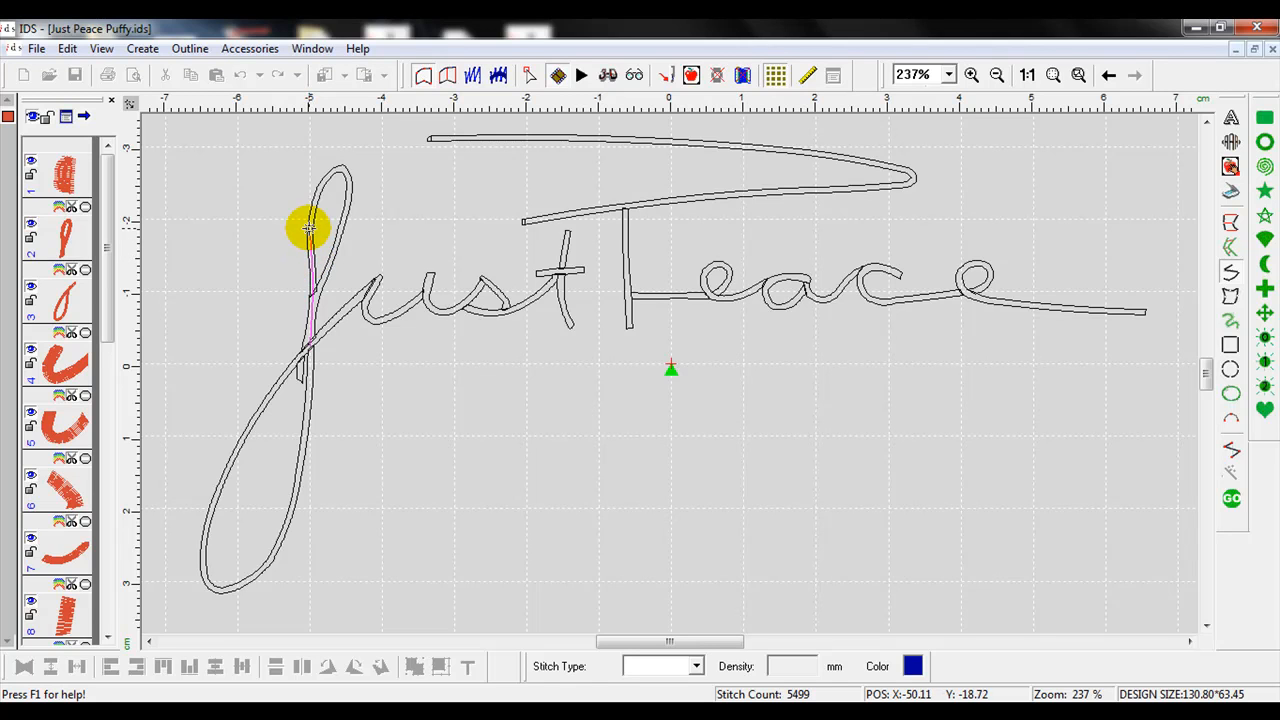
click(322, 187)
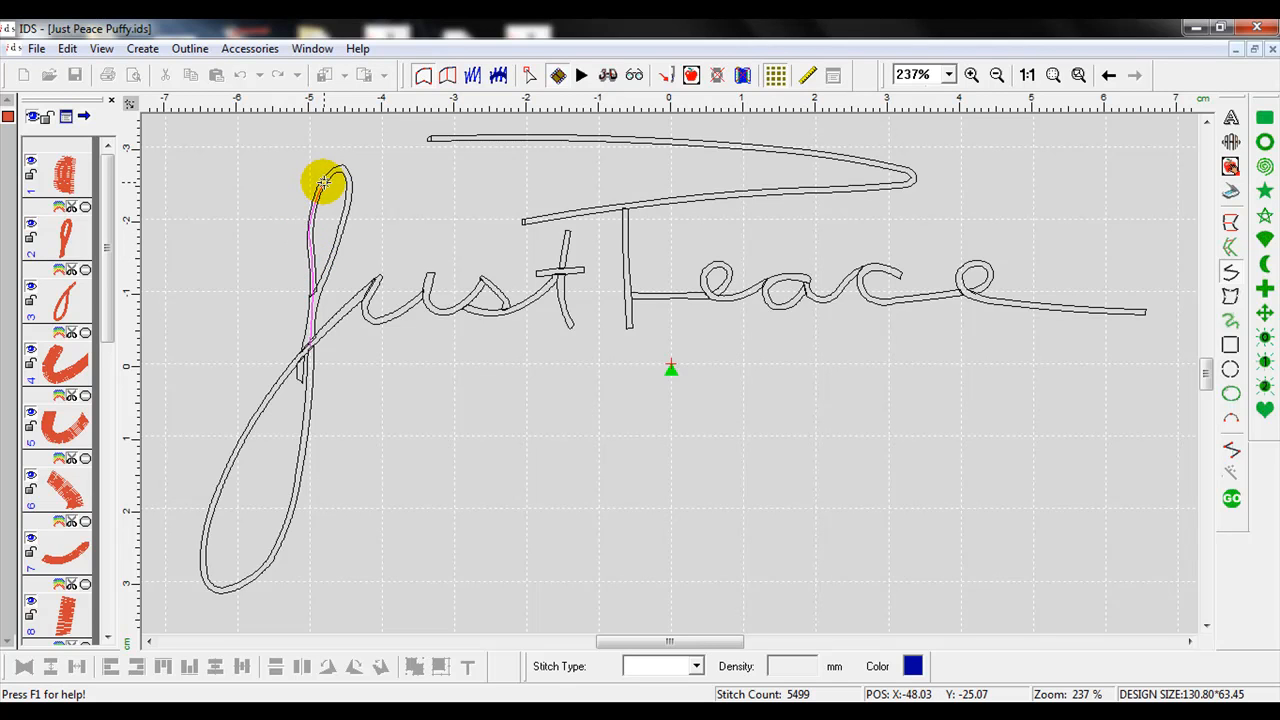
click(337, 168)
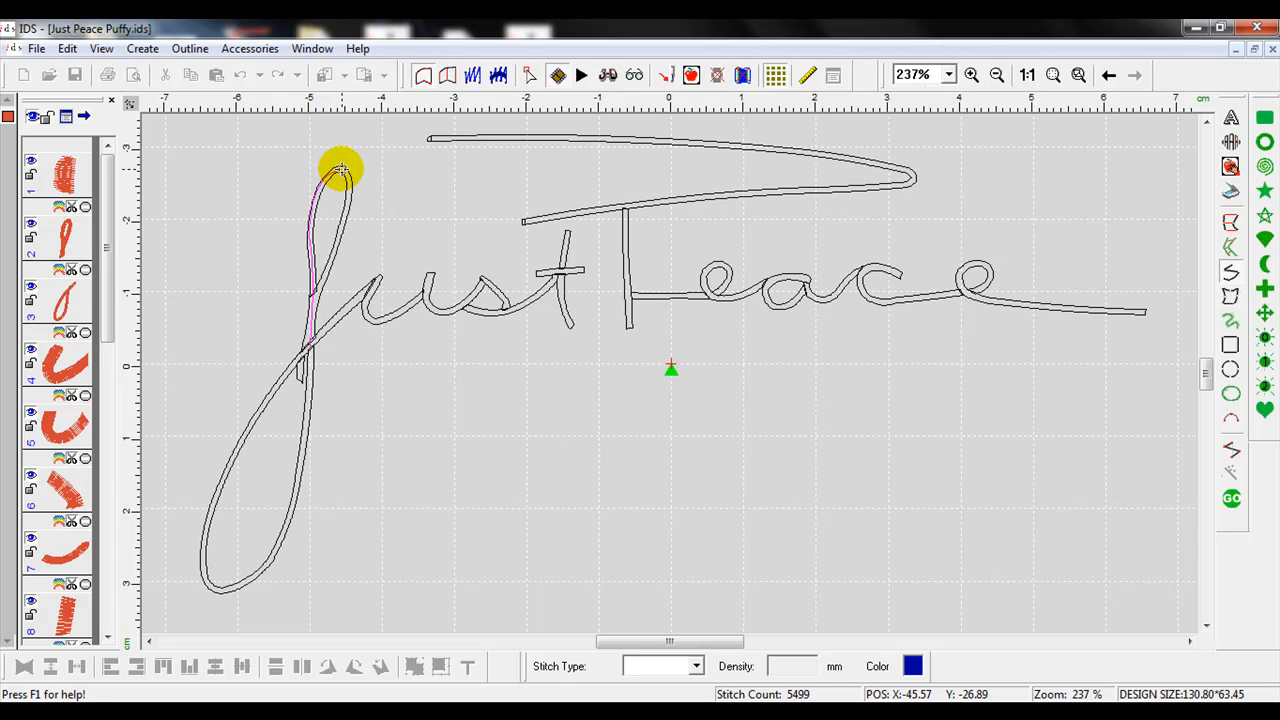
click(340, 166)
click(347, 177)
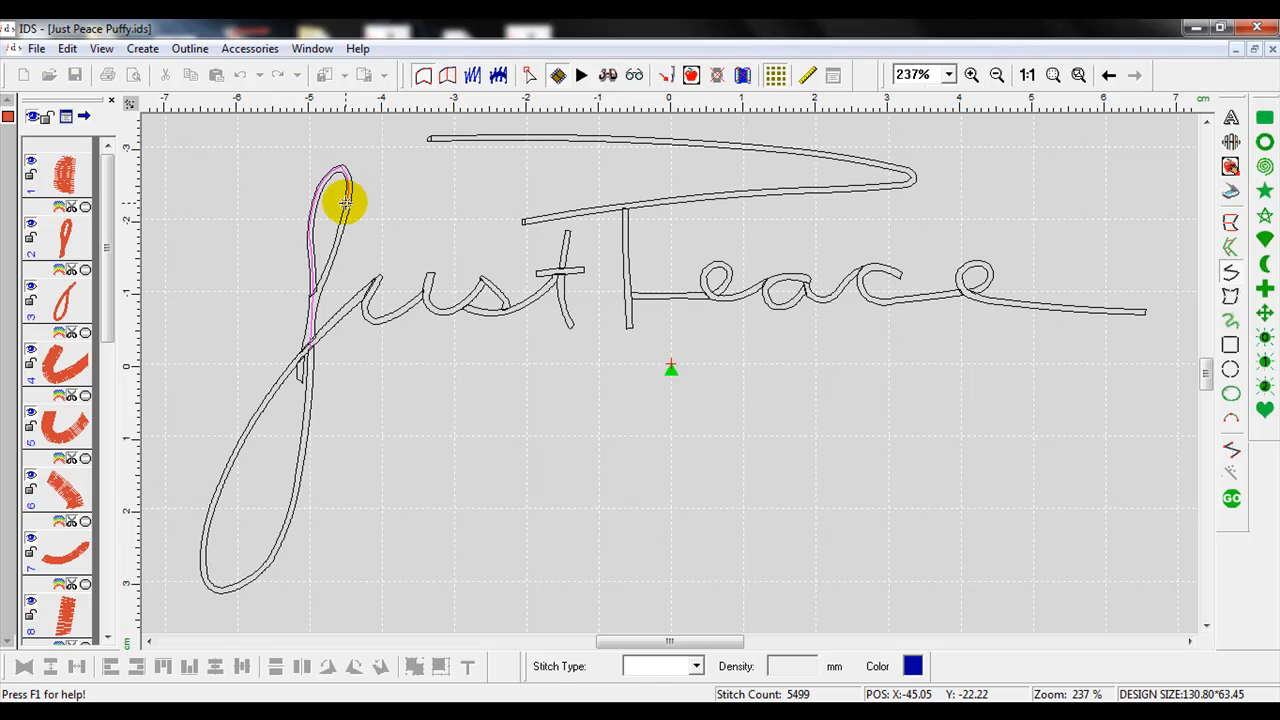
click(334, 251)
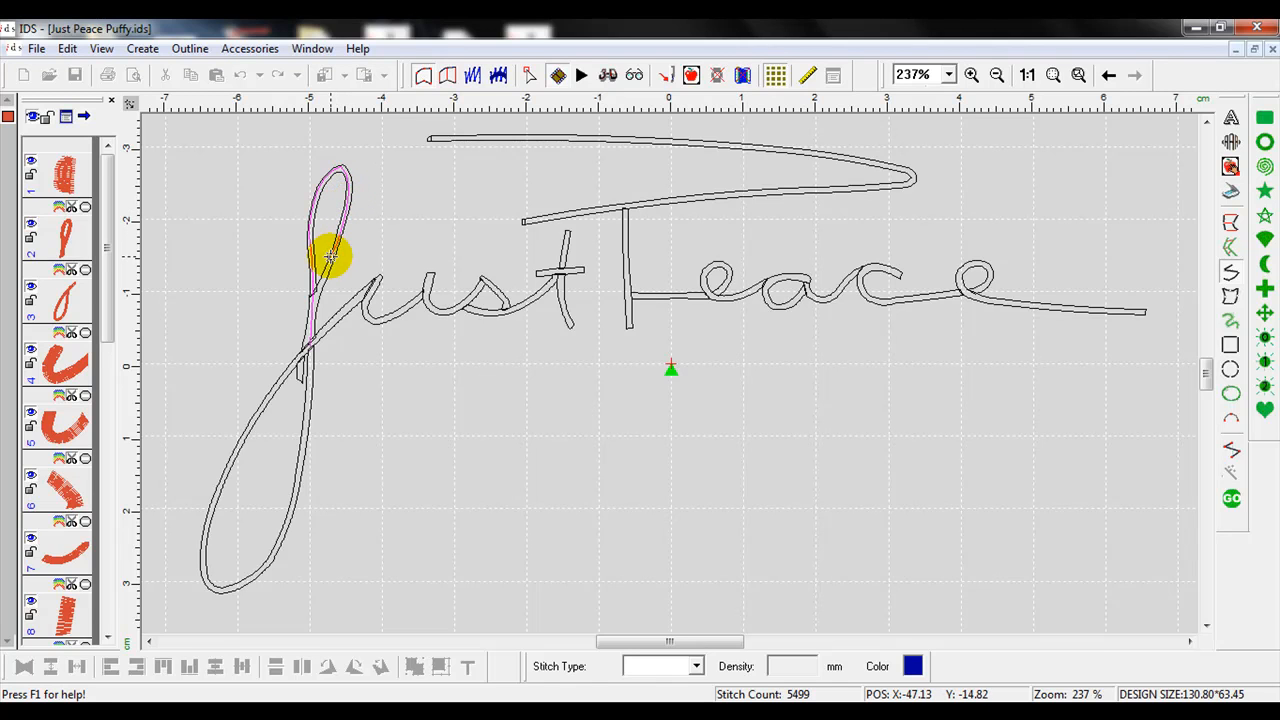
click(313, 292)
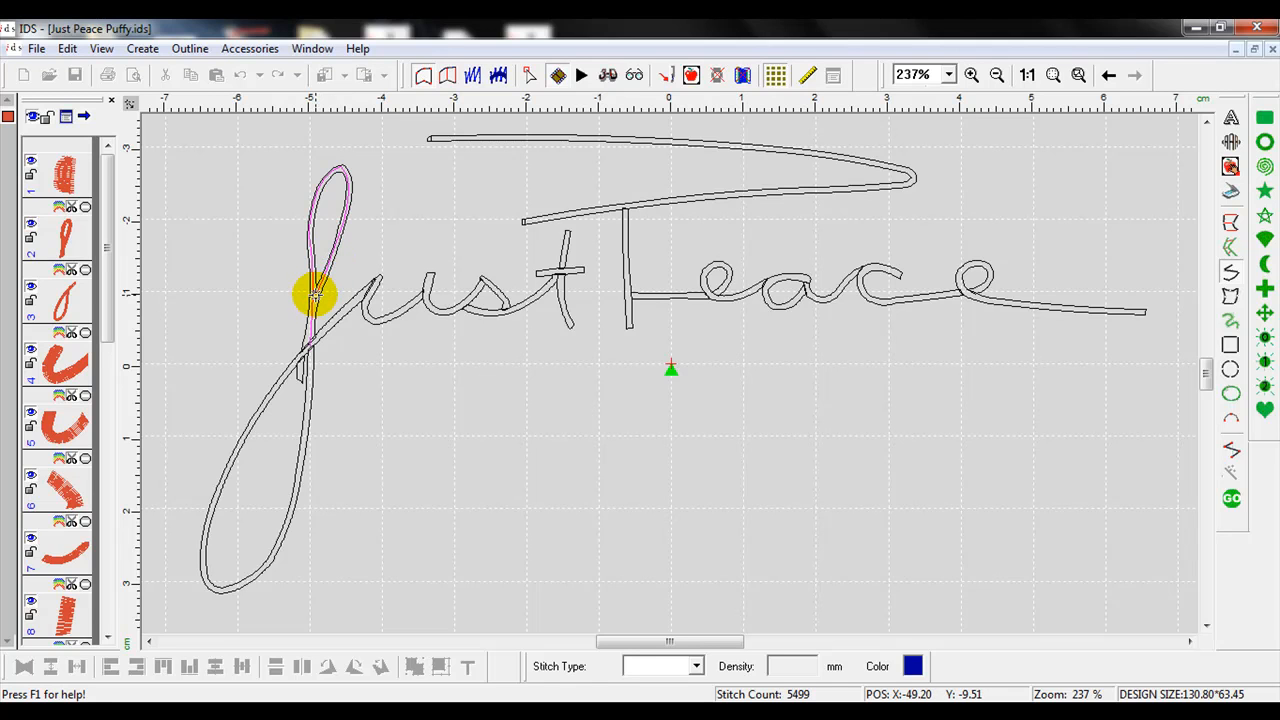
Continue the freehand line through the J's crossing and down inside its long descender towards the bottom curve
click(308, 348)
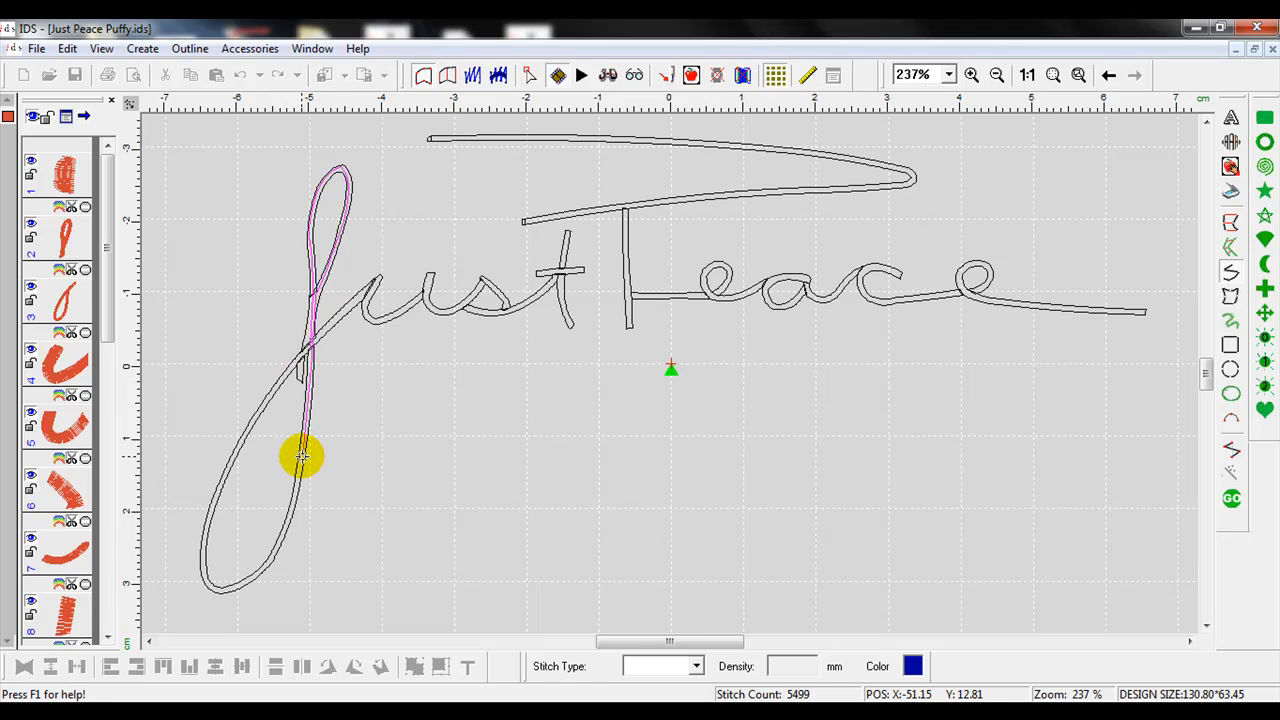
click(288, 516)
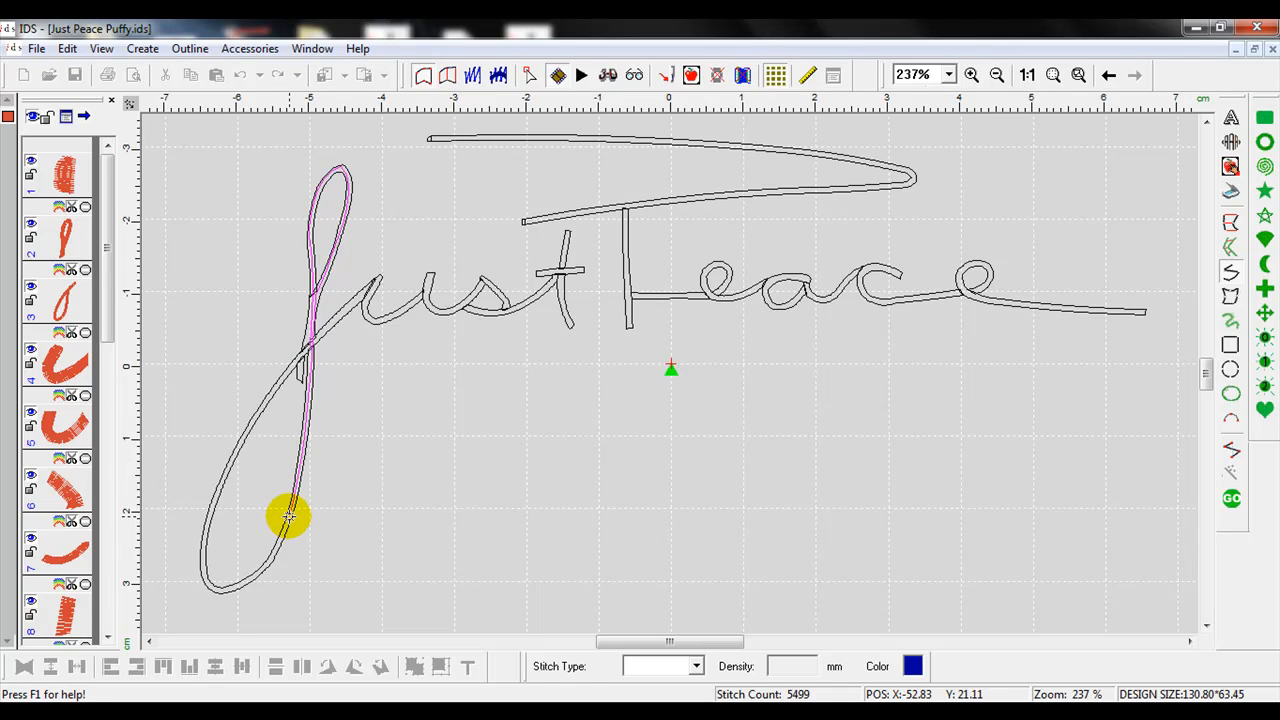
click(268, 562)
click(262, 566)
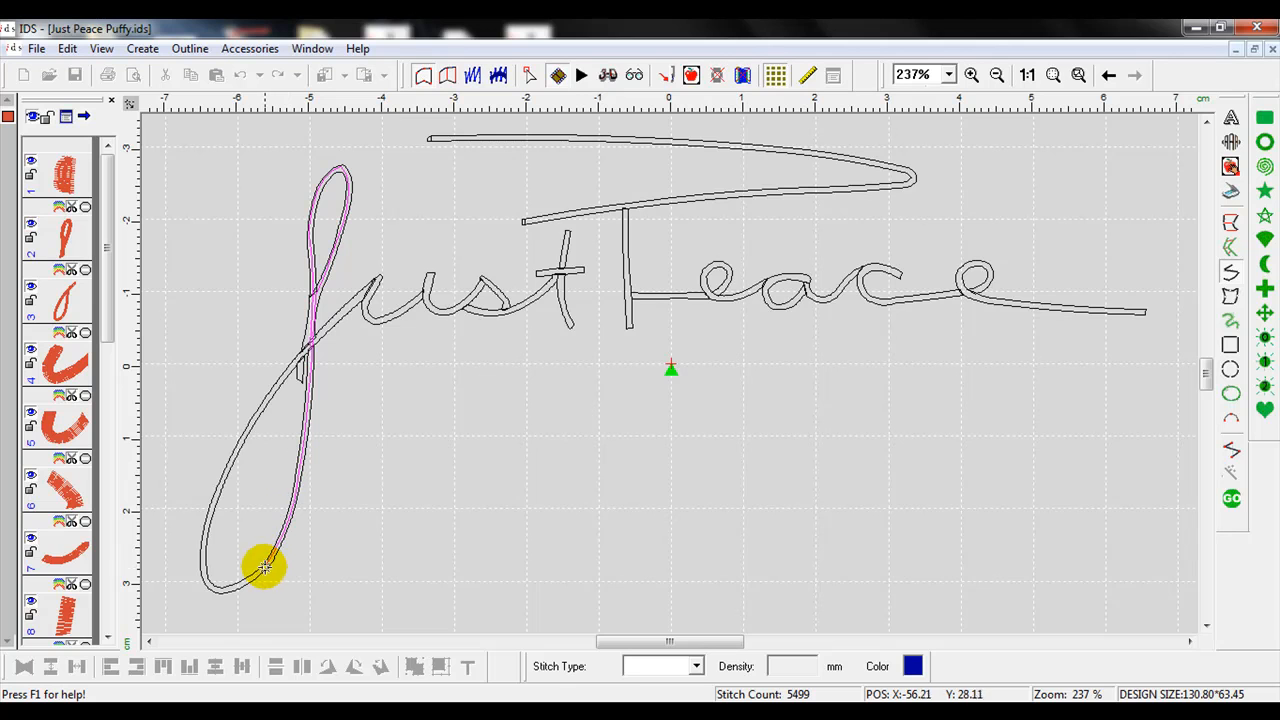
right_click(264, 566)
click(228, 582)
key(BackSpace)
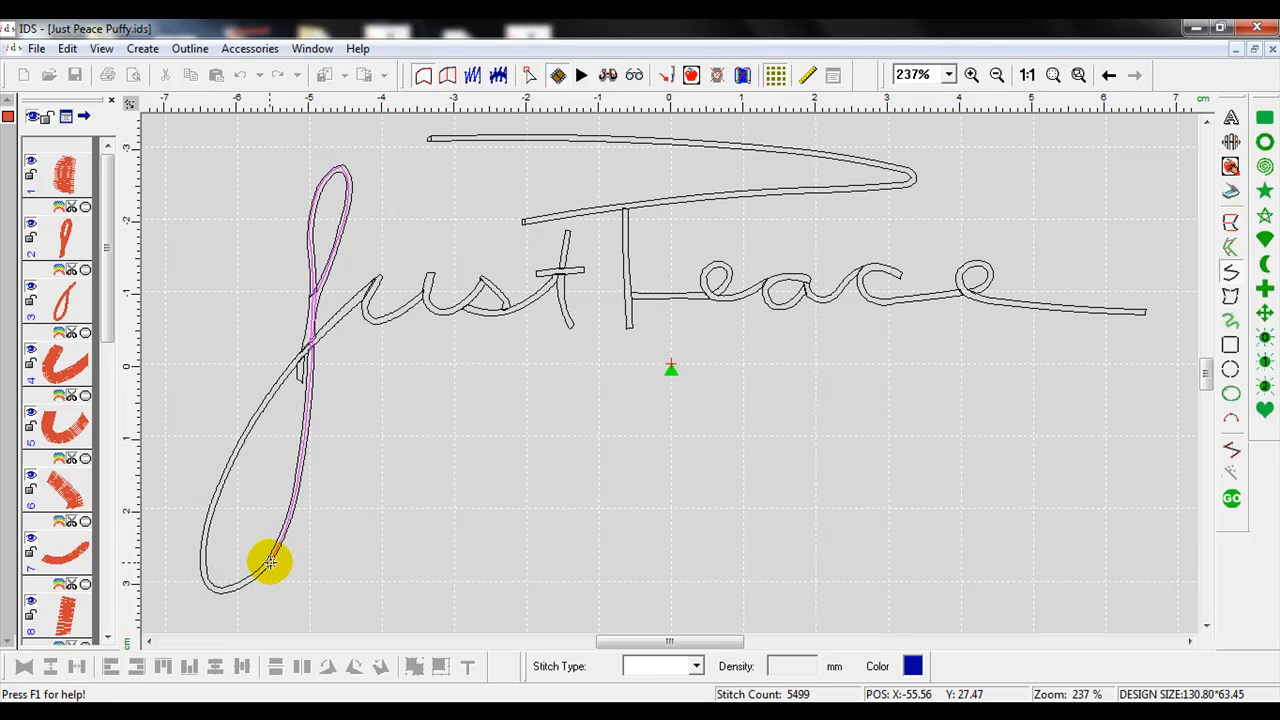
click(246, 578)
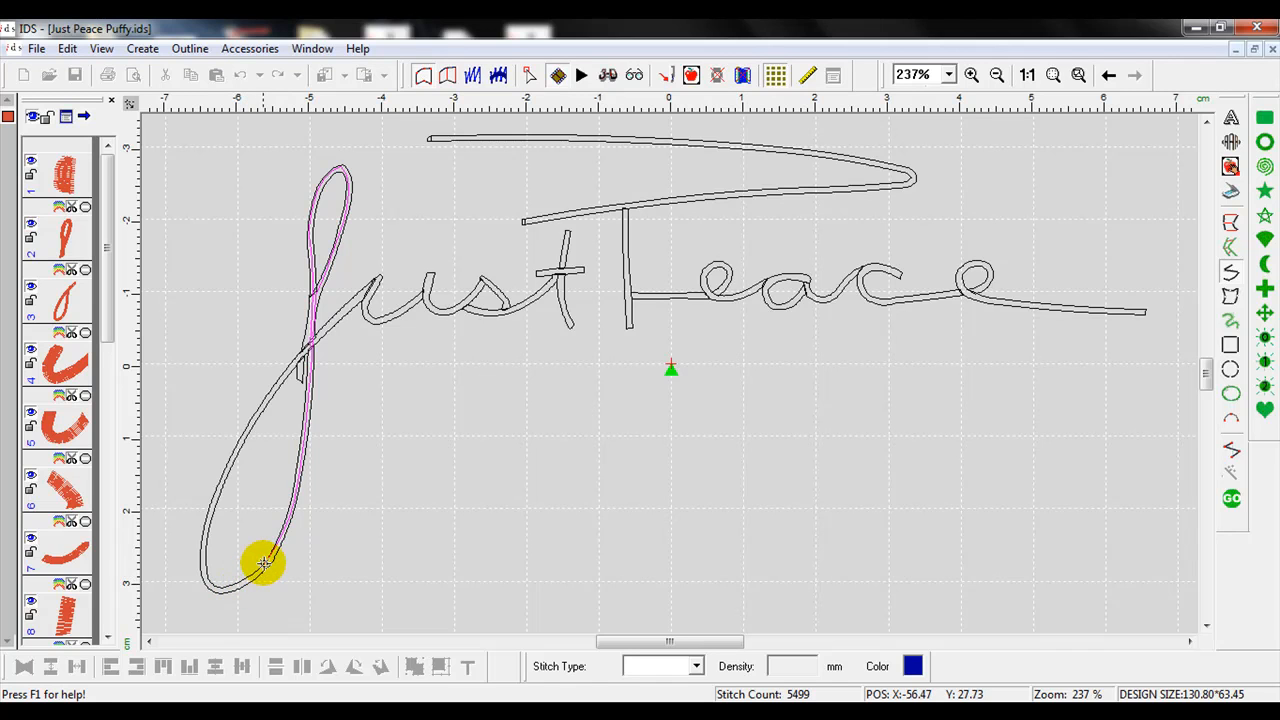
click(249, 577)
click(238, 591)
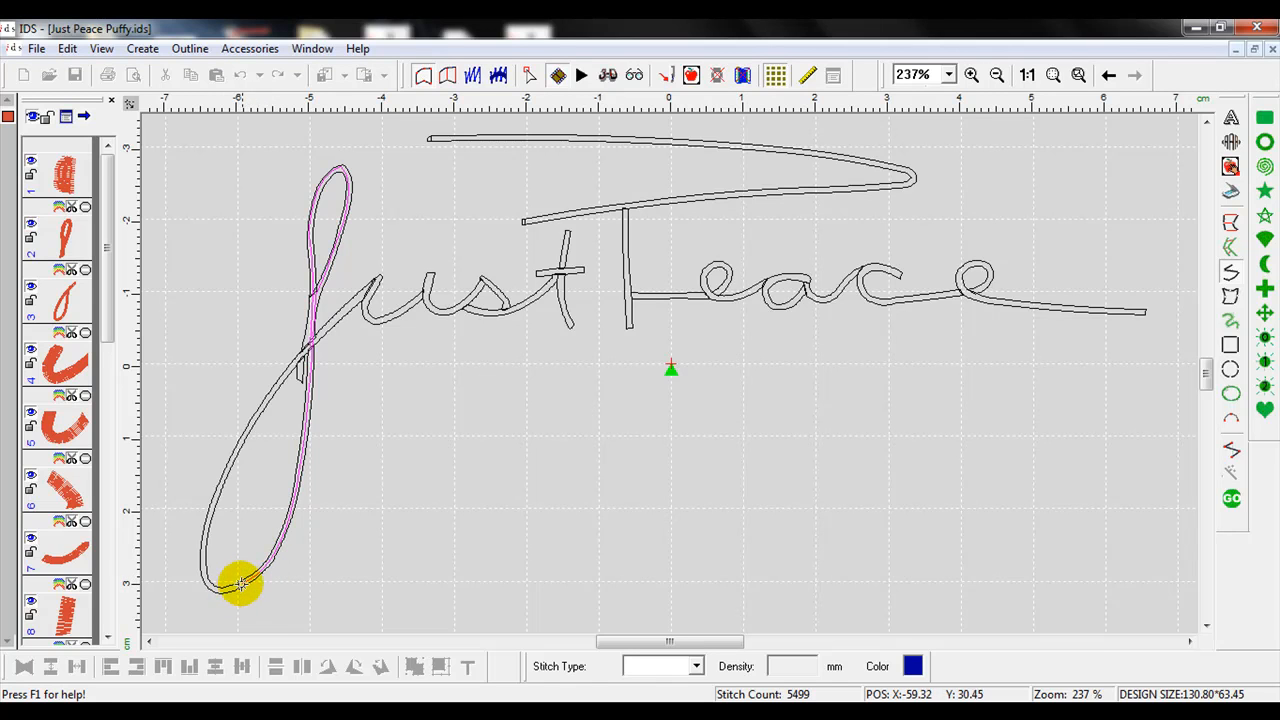
Trace the line around the bottom curve of the J's lower loop and up its outer side towards the crossing
right_click(242, 580)
right_click(242, 582)
click(222, 587)
right_click(222, 587)
click(207, 583)
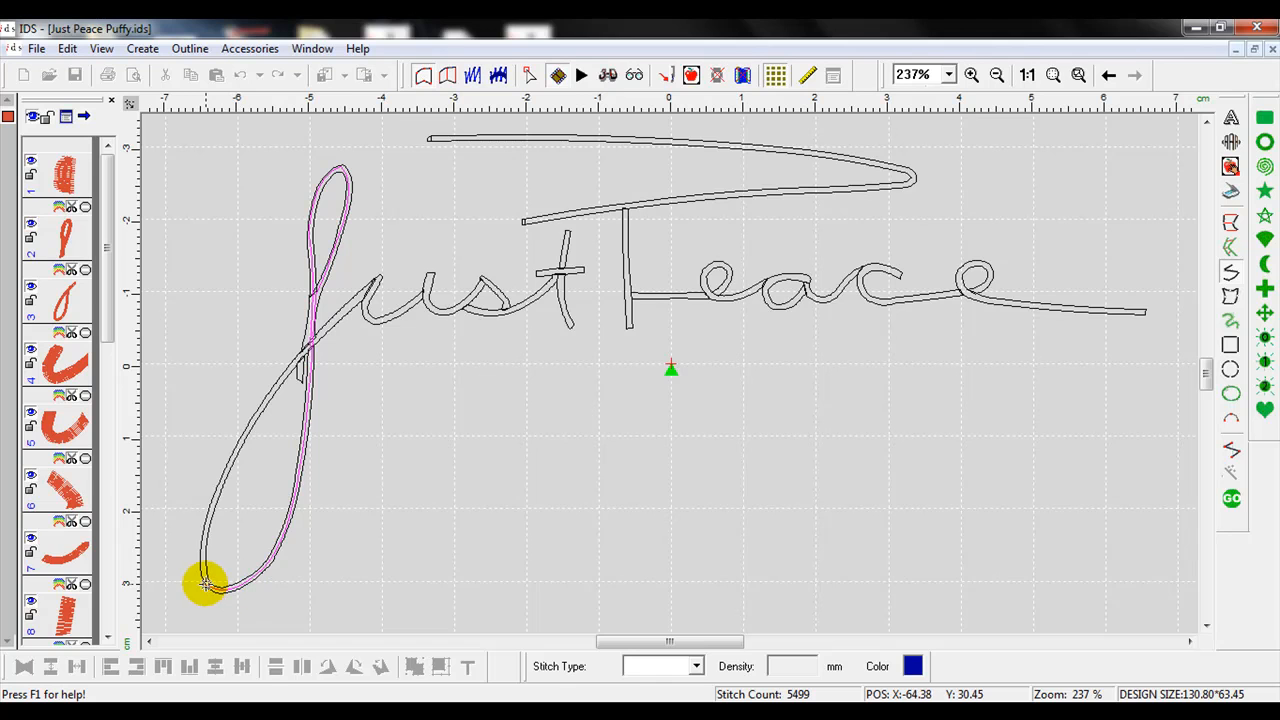
click(201, 553)
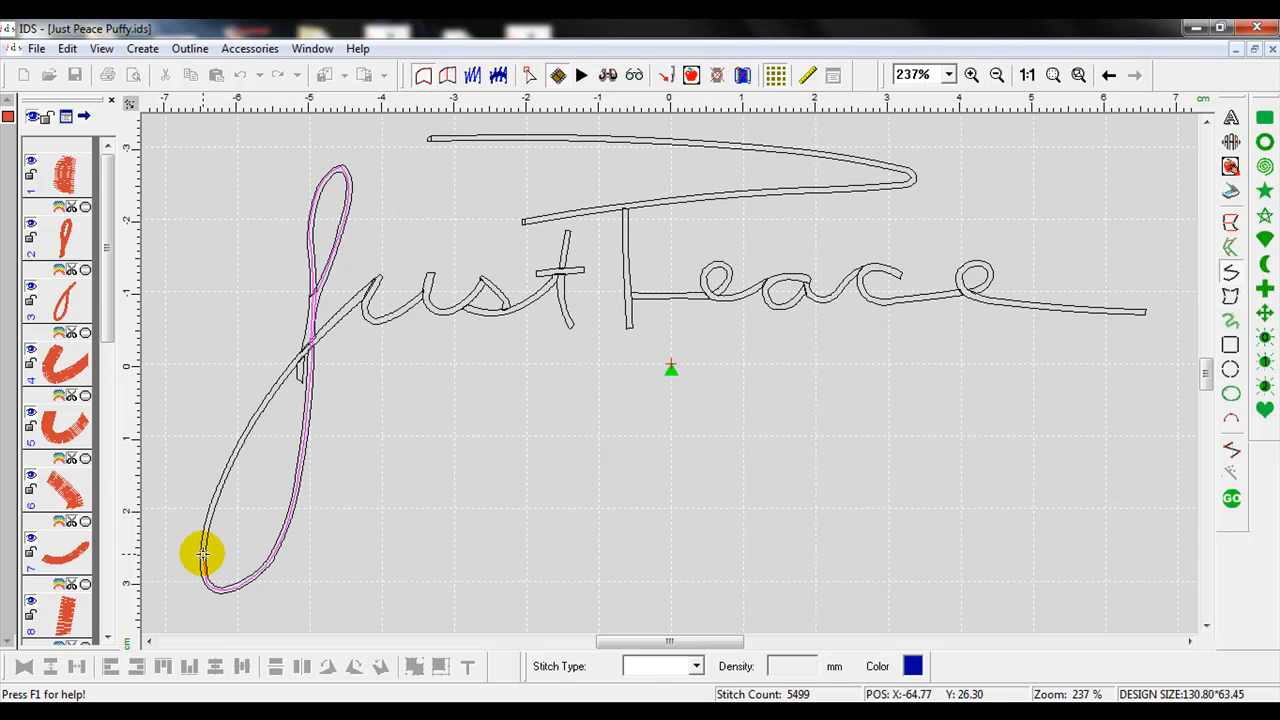
click(210, 512)
click(241, 442)
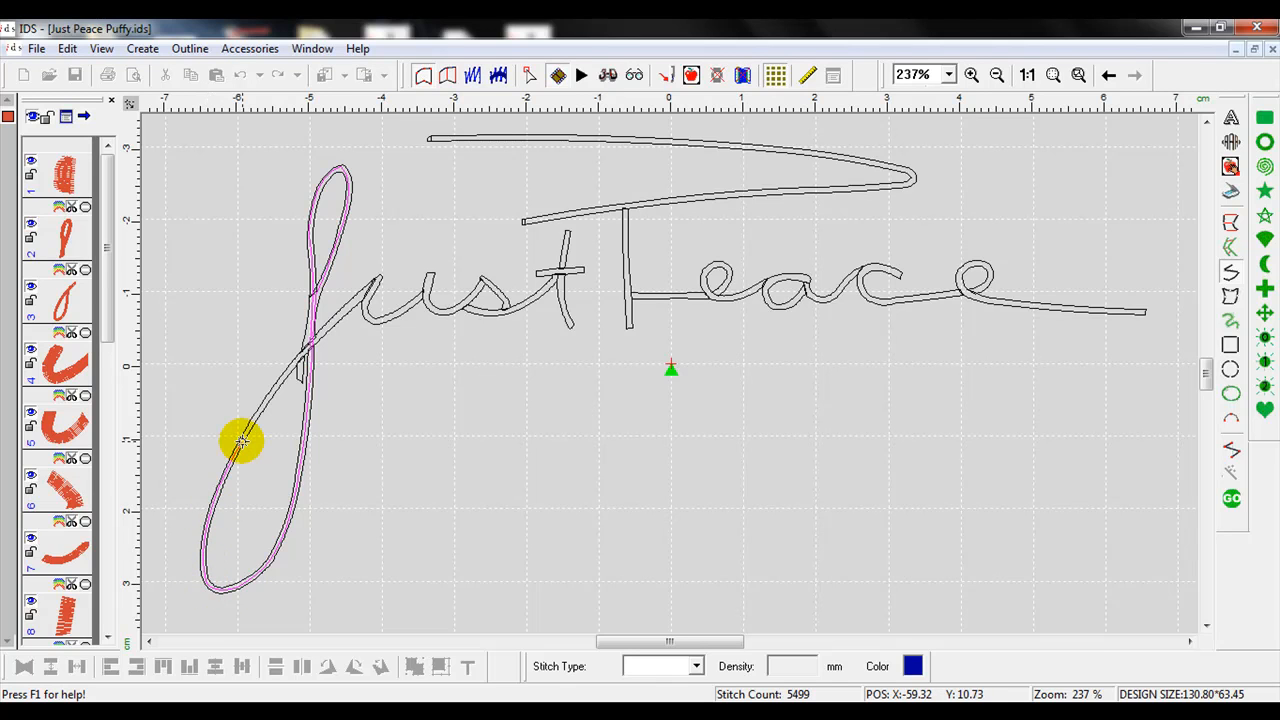
right_click(241, 442)
click(280, 366)
right_click(283, 371)
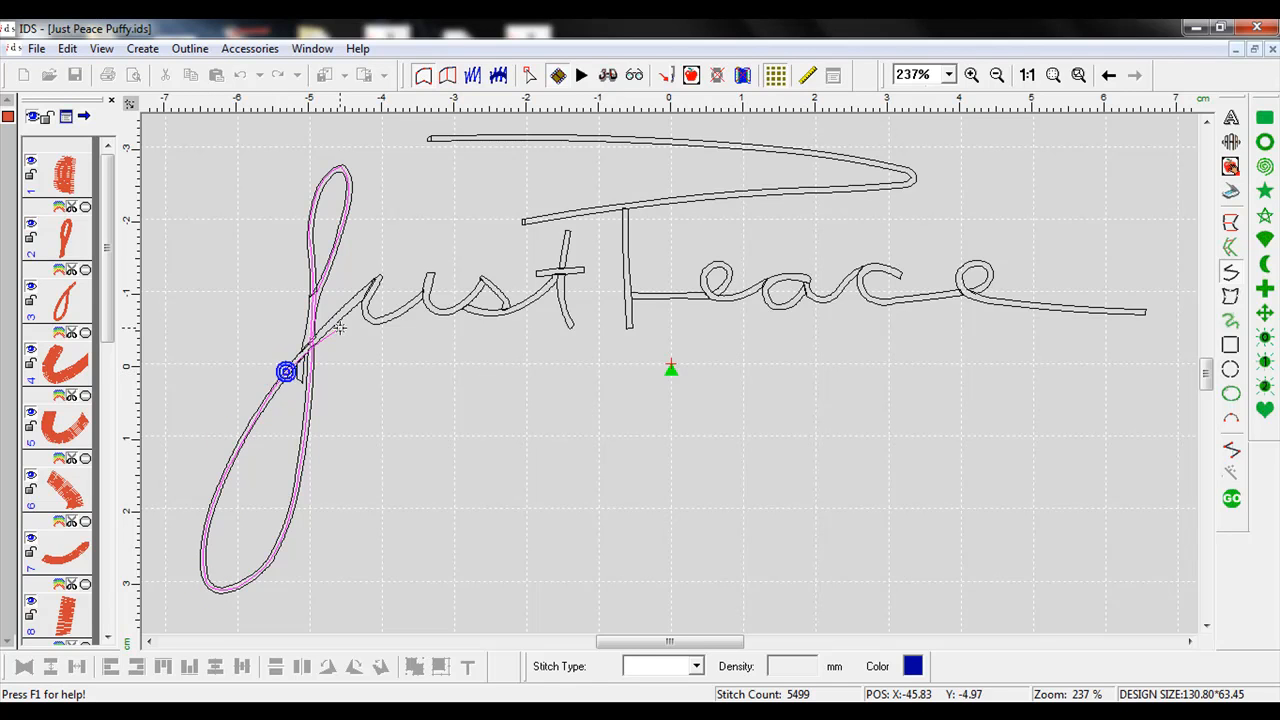
Extend the line along the J's upstroke to the u's first peak, down its first stem and through its lower curve
click(341, 314)
click(378, 281)
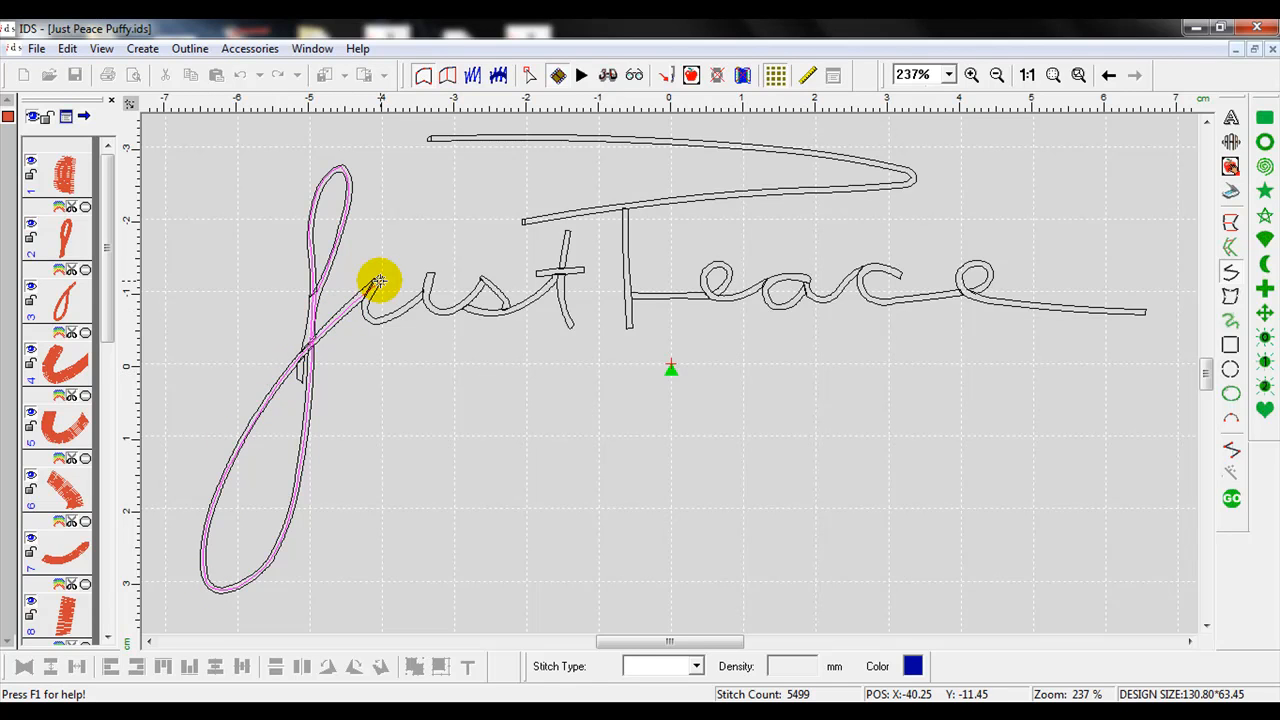
click(367, 297)
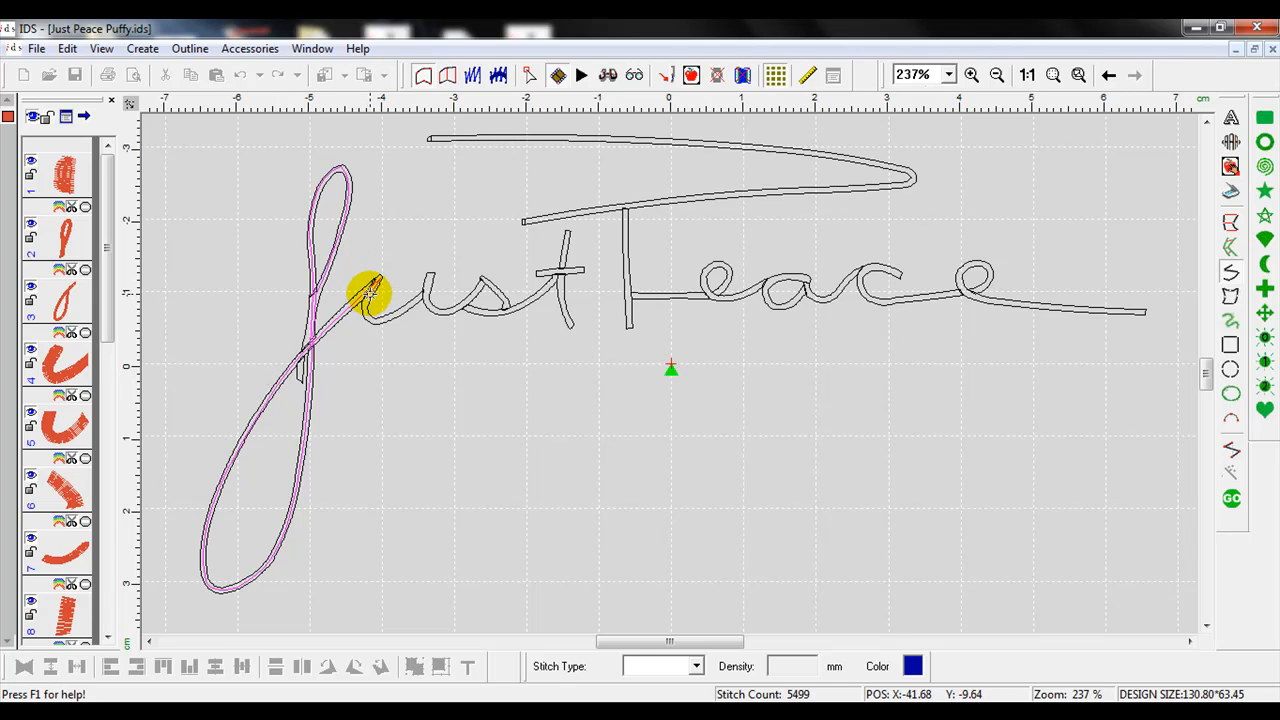
right_click(367, 290)
click(366, 309)
right_click(369, 290)
click(375, 320)
right_click(375, 320)
click(408, 306)
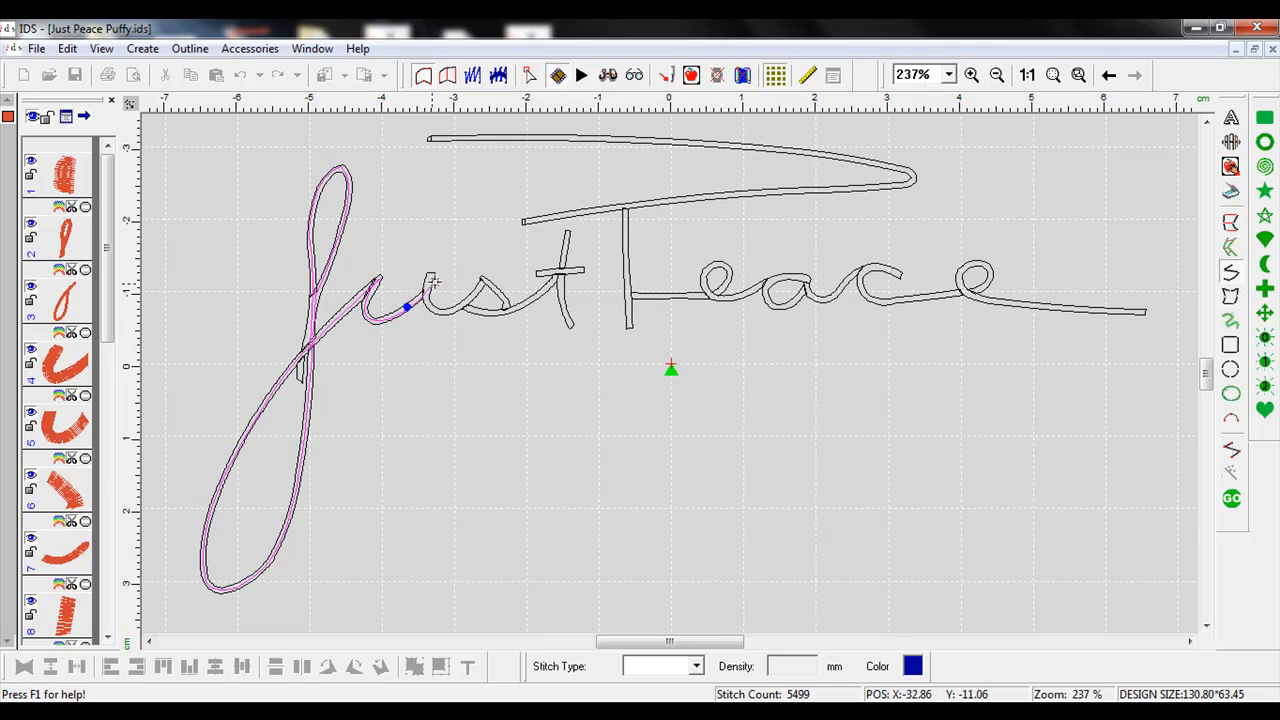
Route the line up the u's second stem to its open top end and back down the same stem
click(431, 274)
click(426, 296)
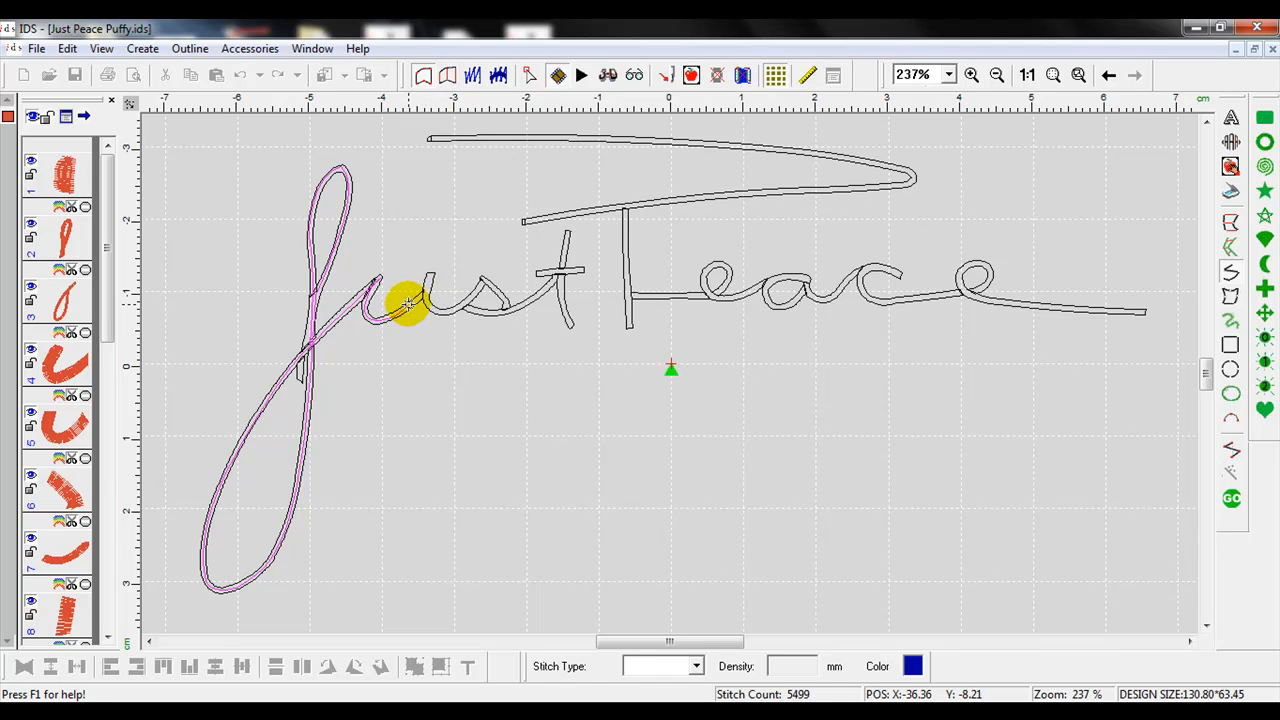
click(428, 285)
click(408, 306)
click(428, 283)
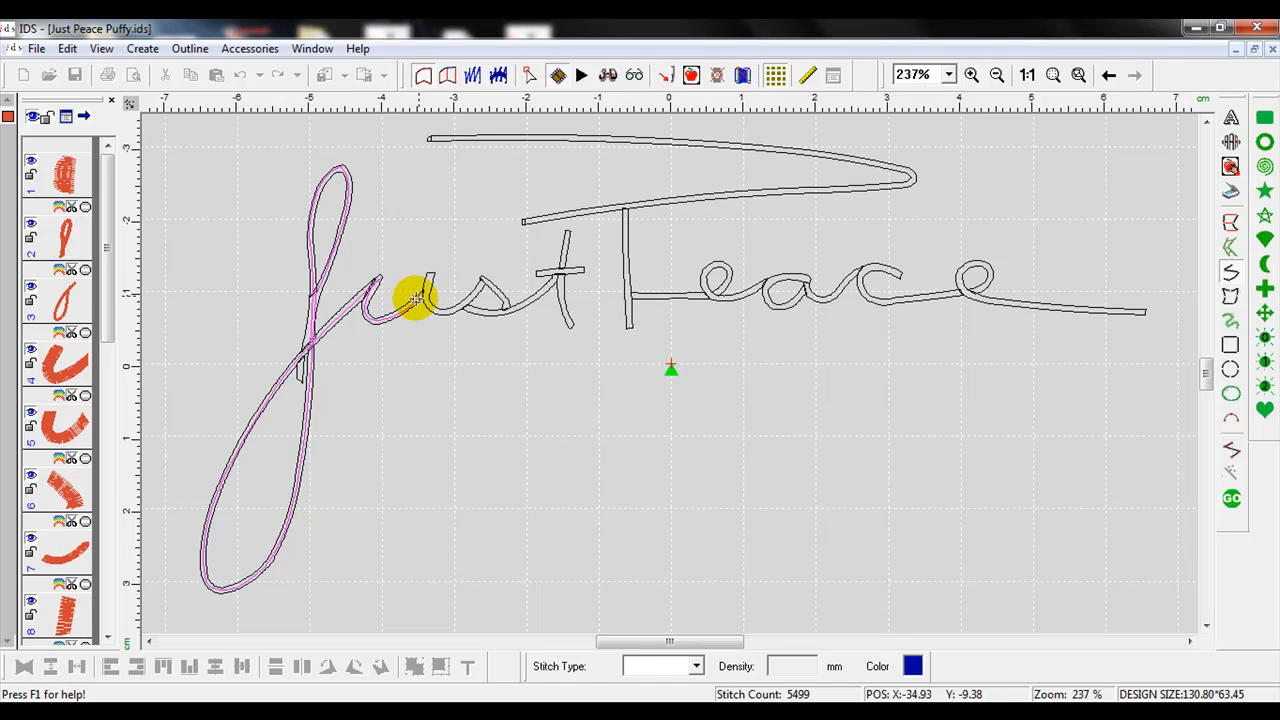
click(429, 281)
click(425, 292)
click(428, 276)
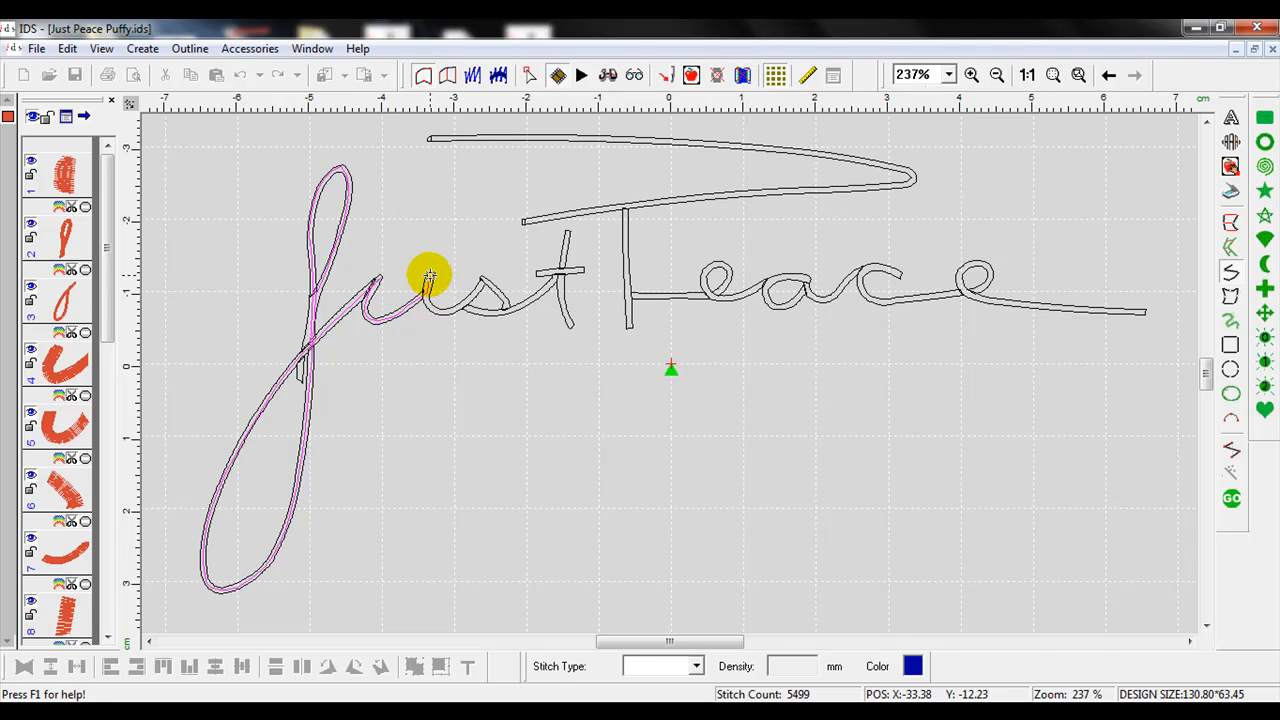
click(425, 293)
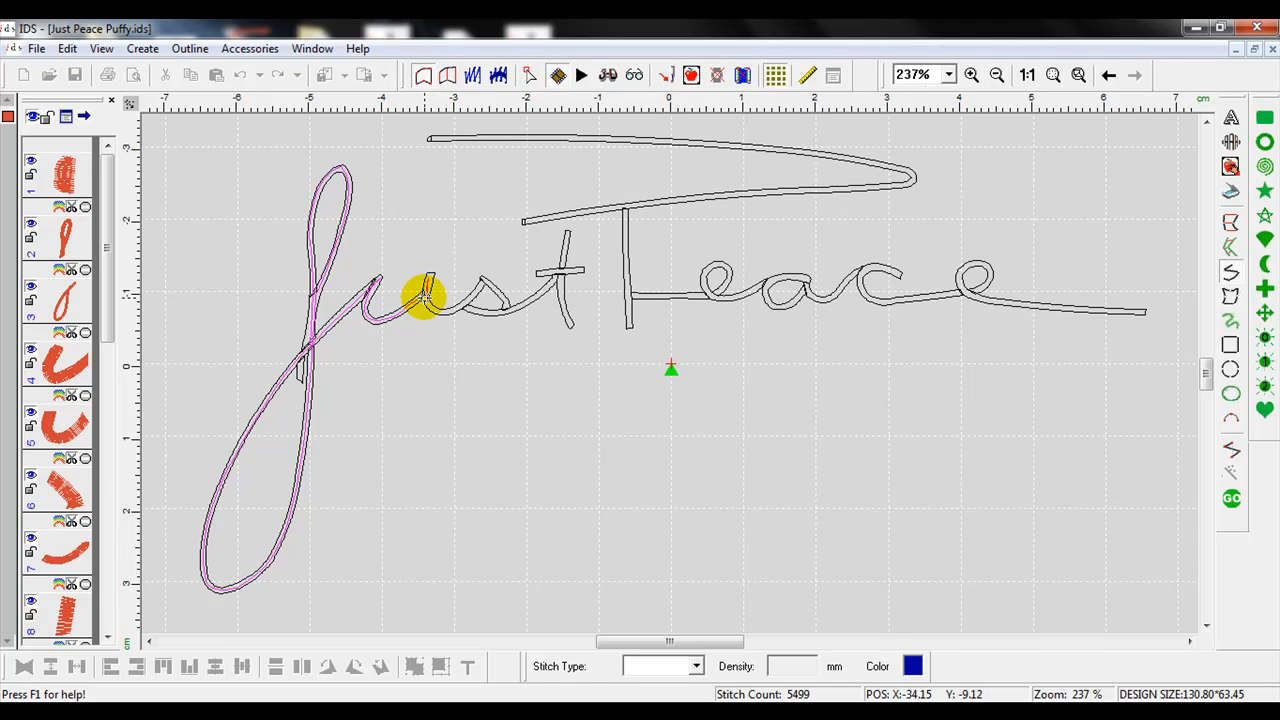
Continue the freehand line from the u's second stem through its lower curve and up to the s's peak
click(437, 312)
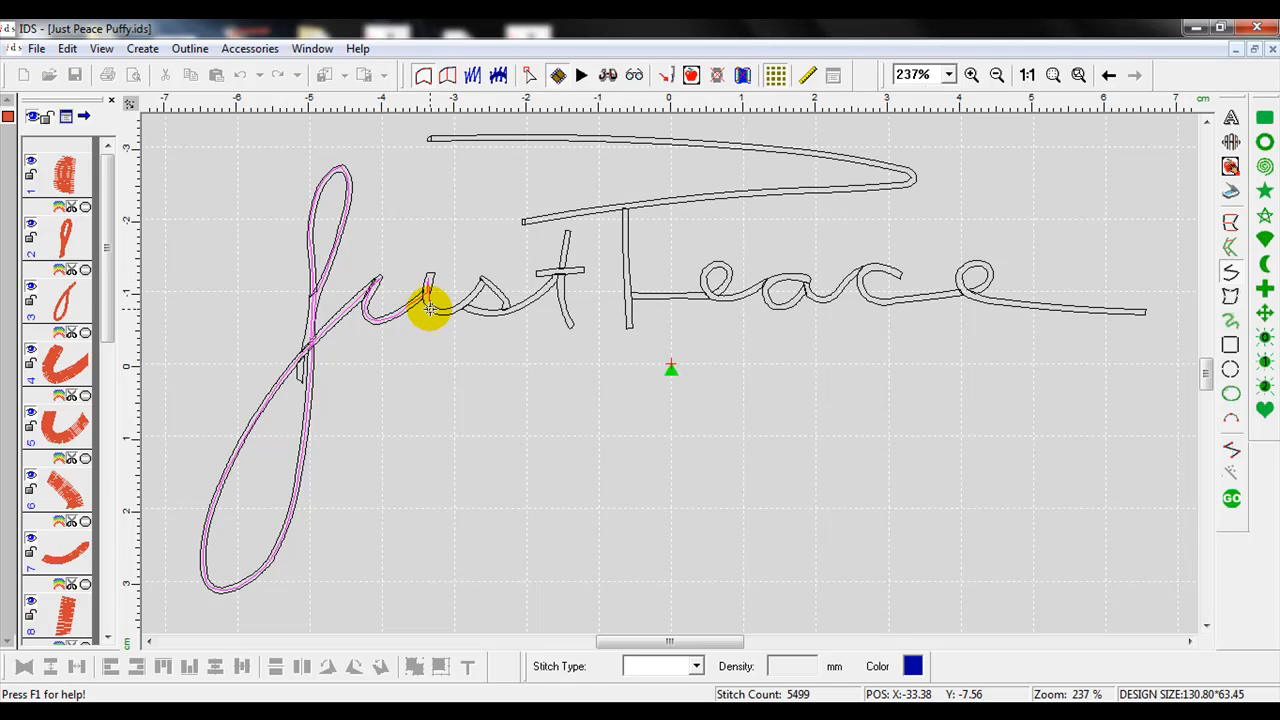
click(433, 311)
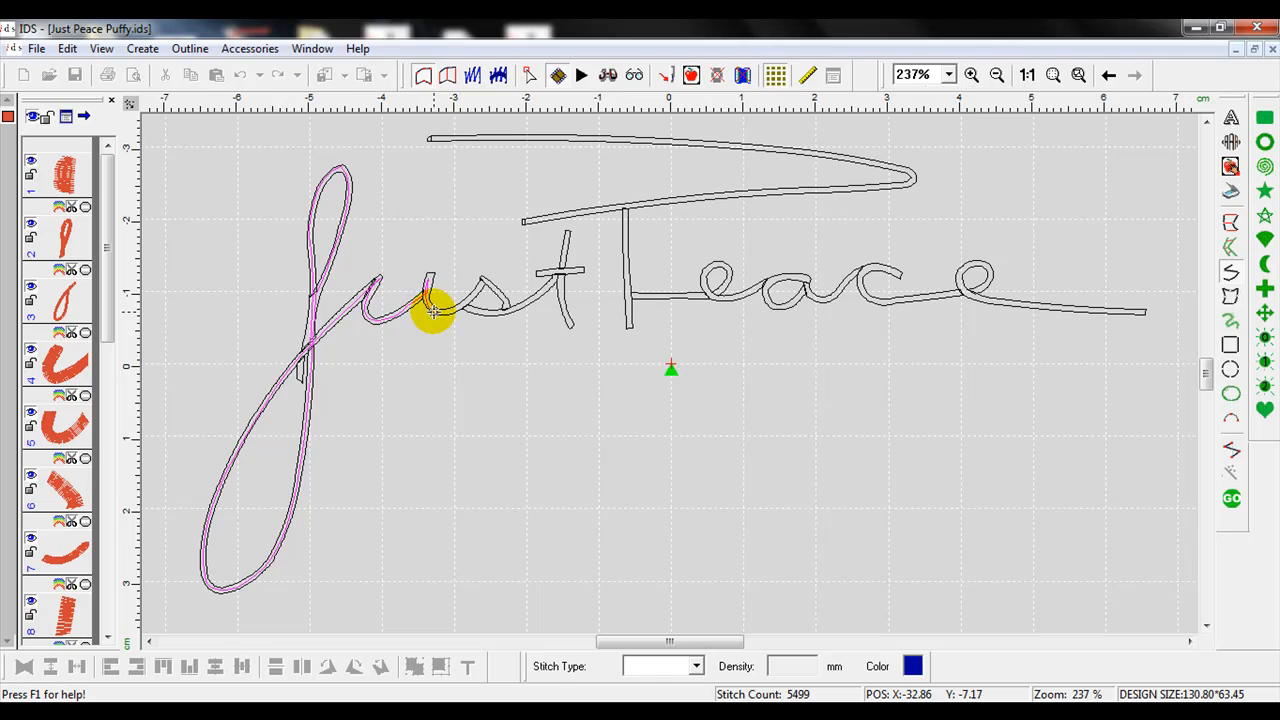
click(452, 309)
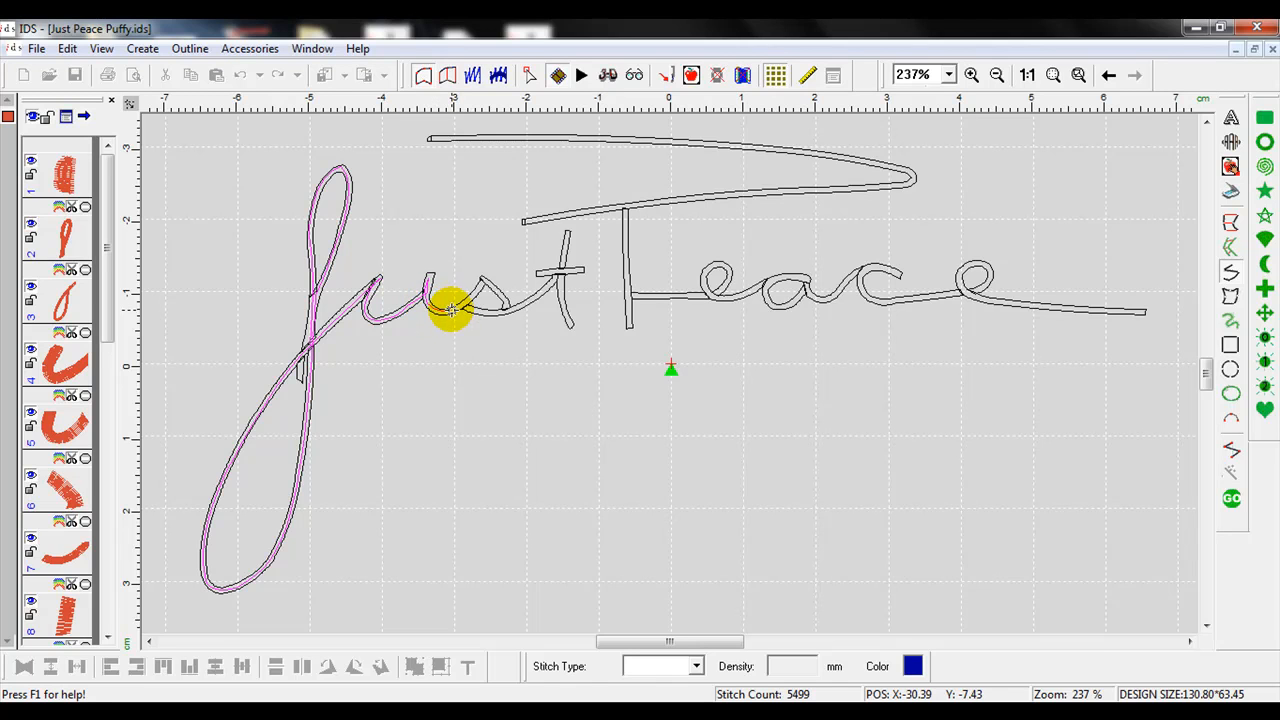
click(480, 280)
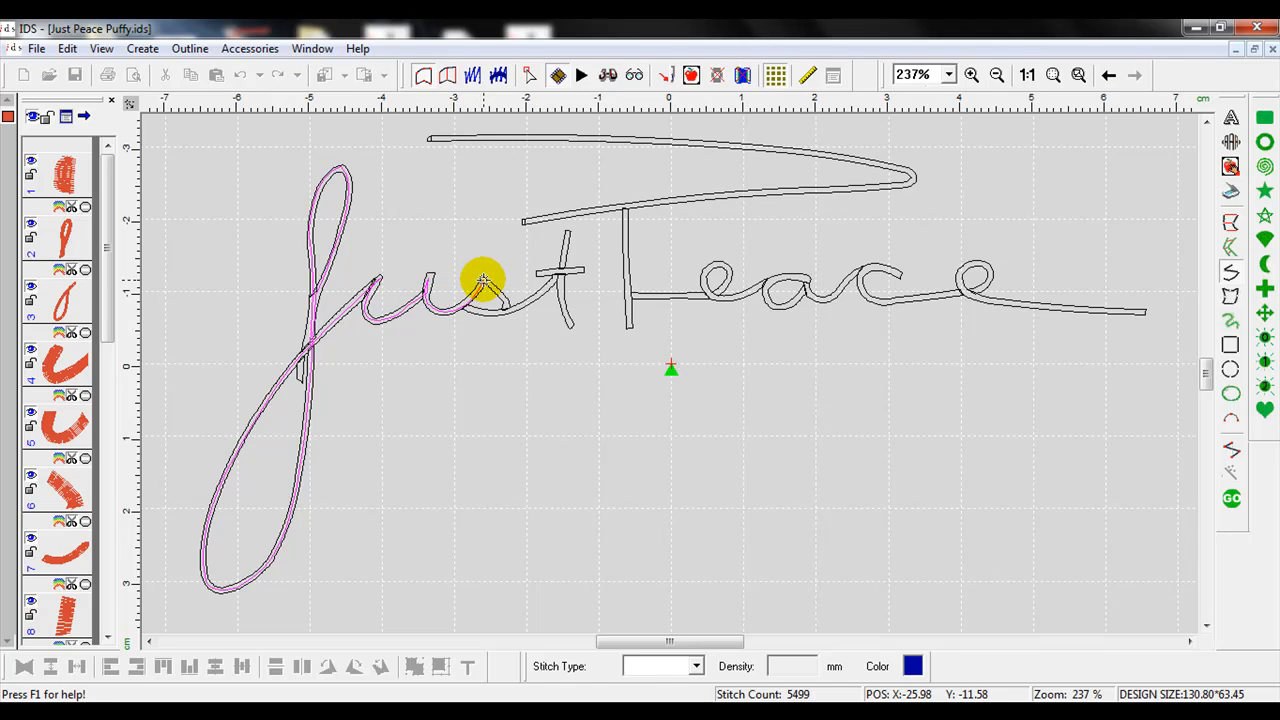
Trace the line down the s's outer stroke, across to its inner tail and back along its base towards the t
click(499, 291)
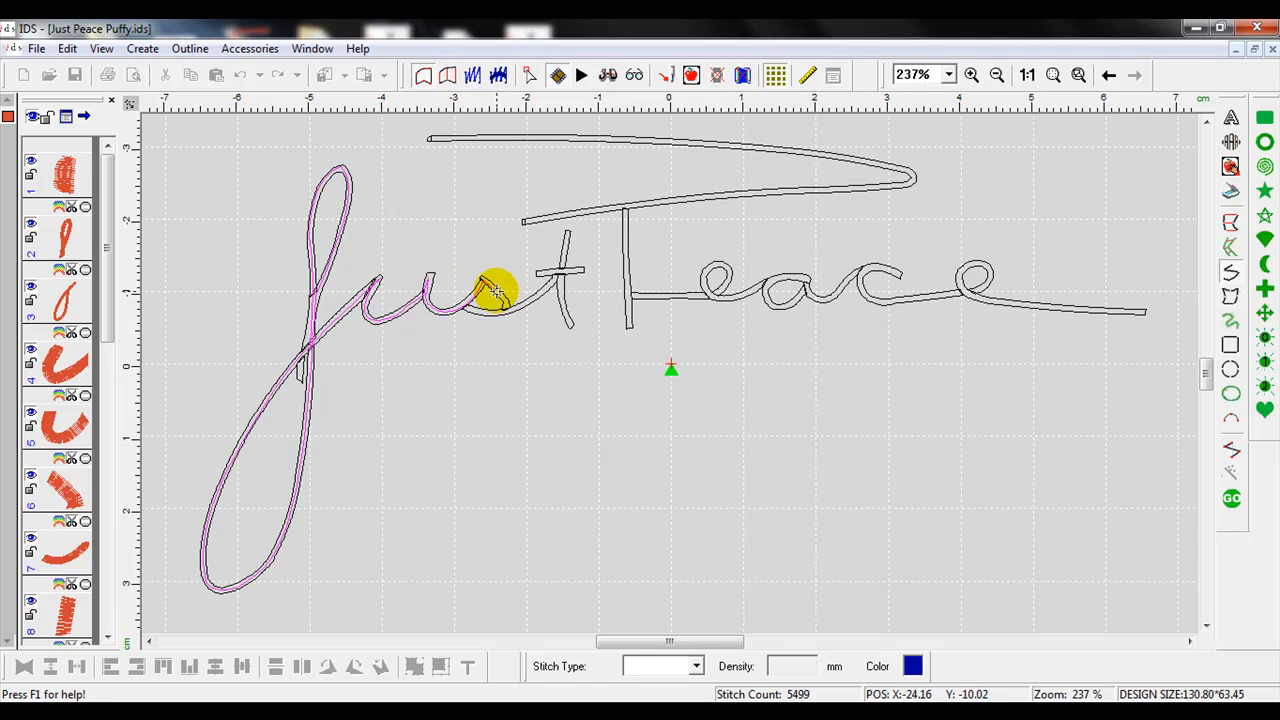
click(502, 300)
click(502, 310)
click(506, 310)
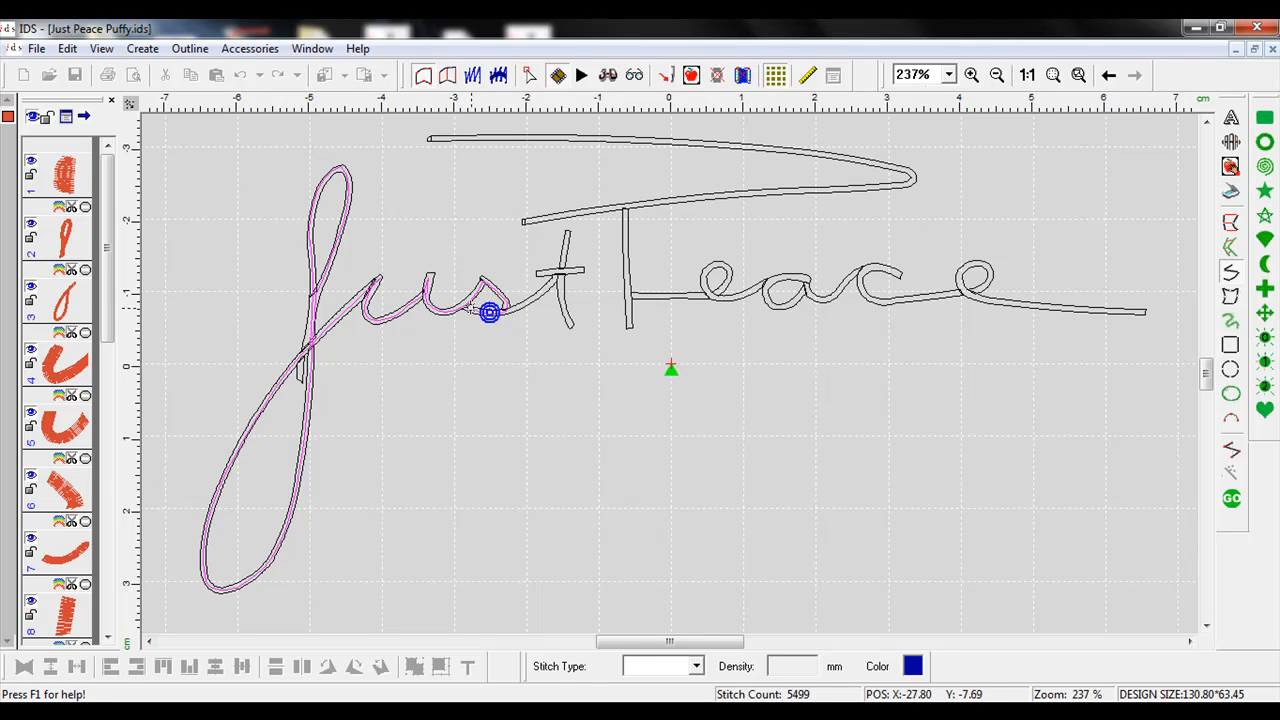
click(466, 309)
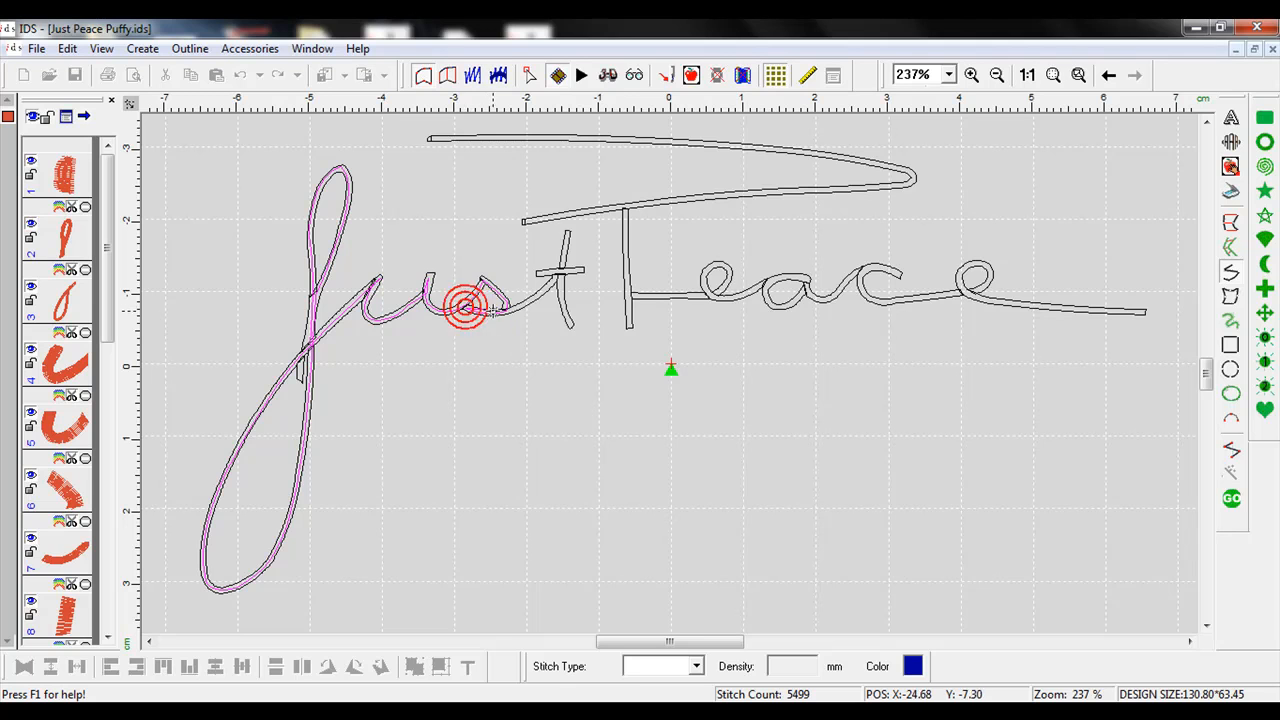
click(513, 309)
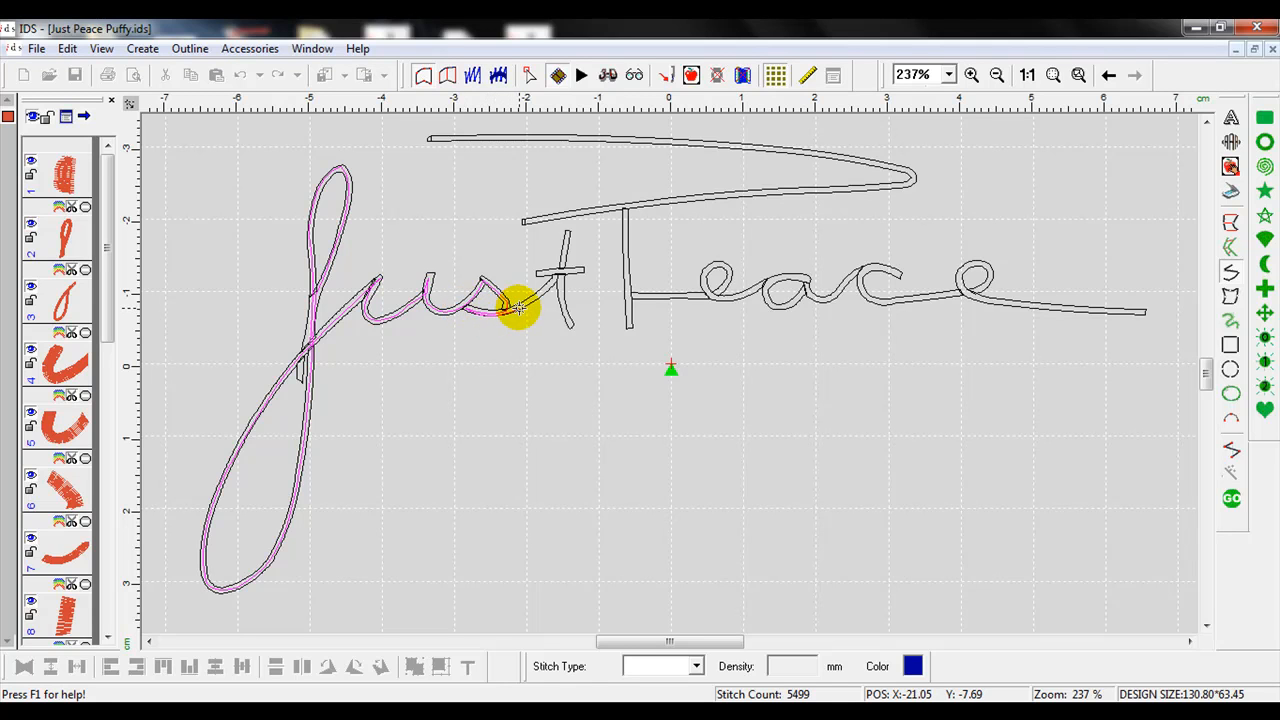
Extend the line up into the t, over its upper stem and crossbar, and finish it at the stem's lower end
click(551, 277)
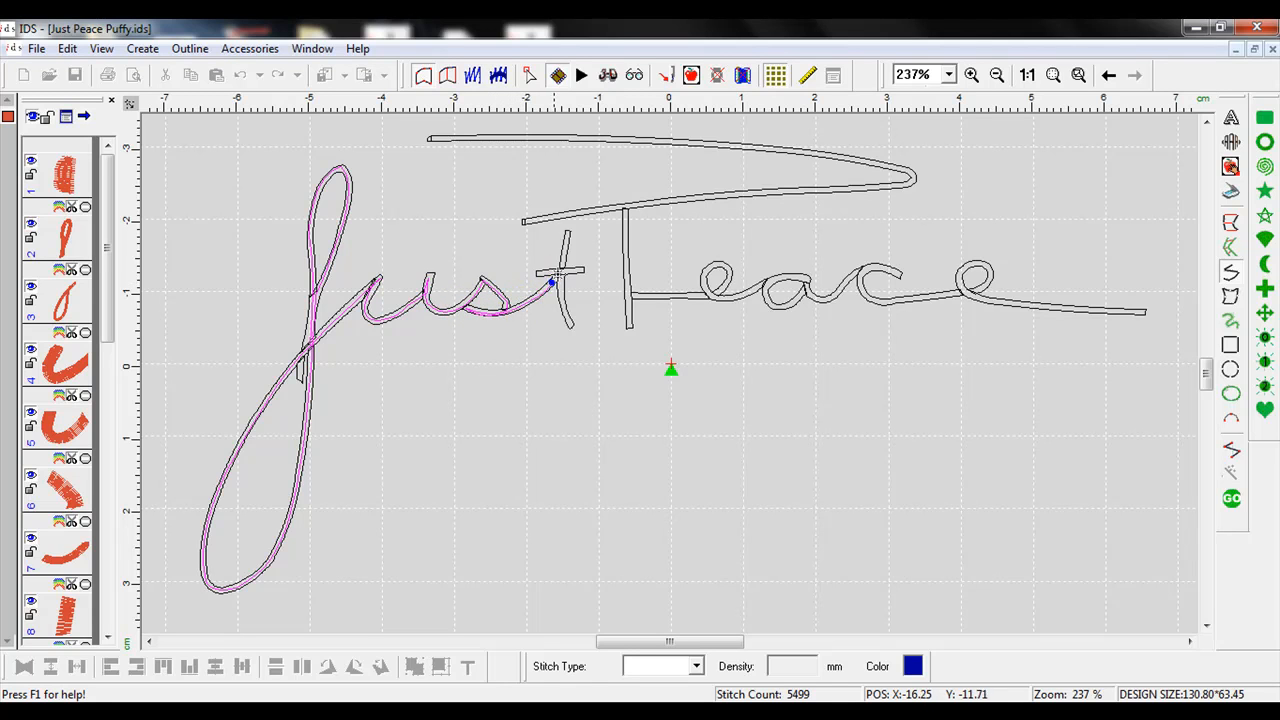
click(570, 235)
click(537, 273)
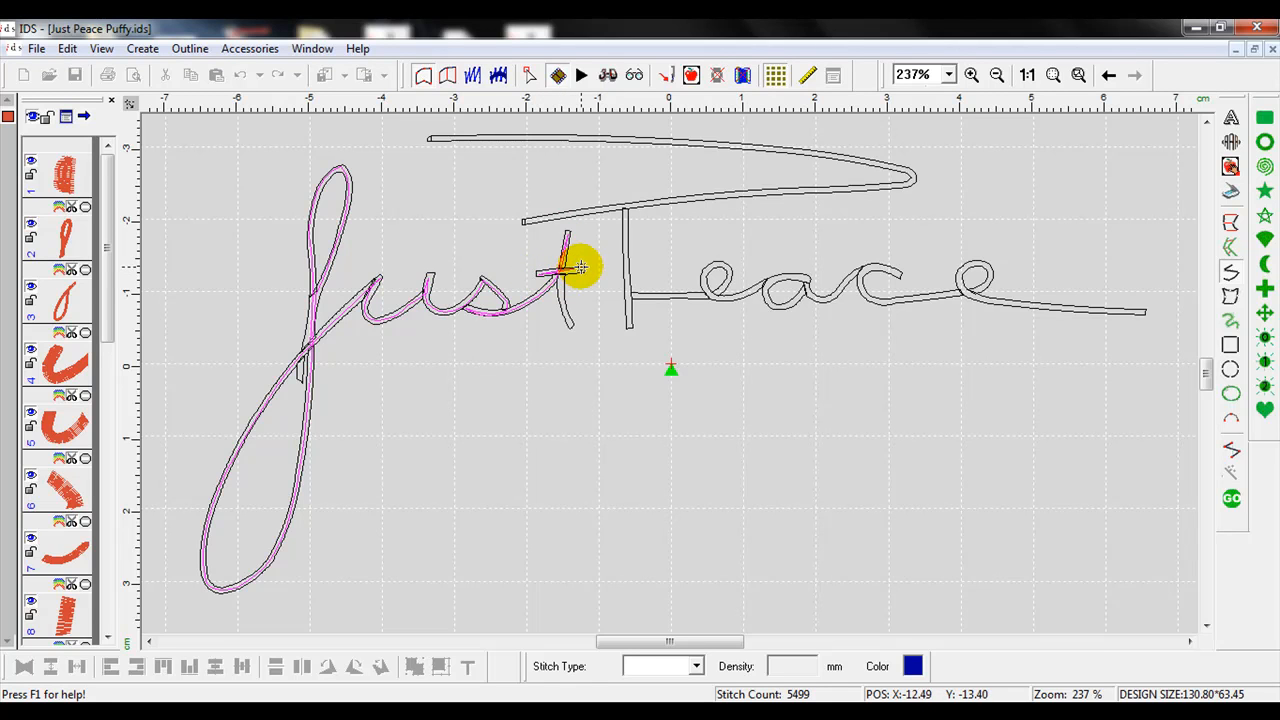
click(584, 271)
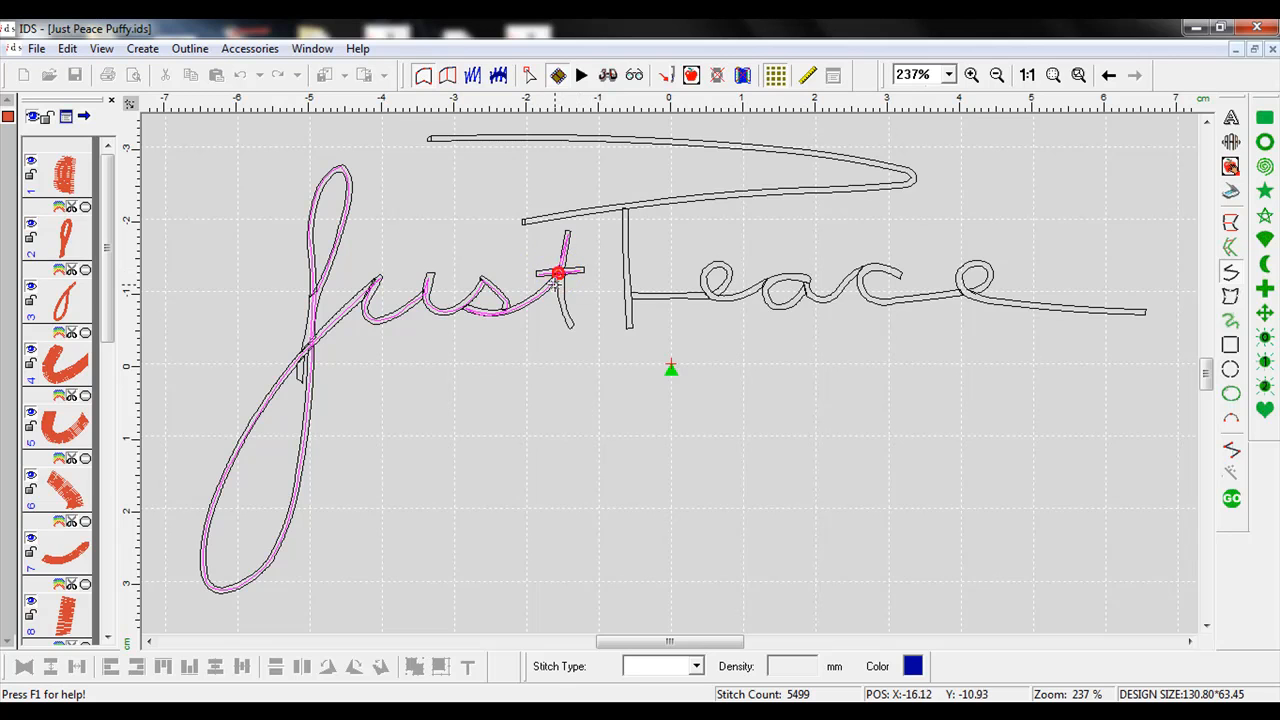
click(560, 290)
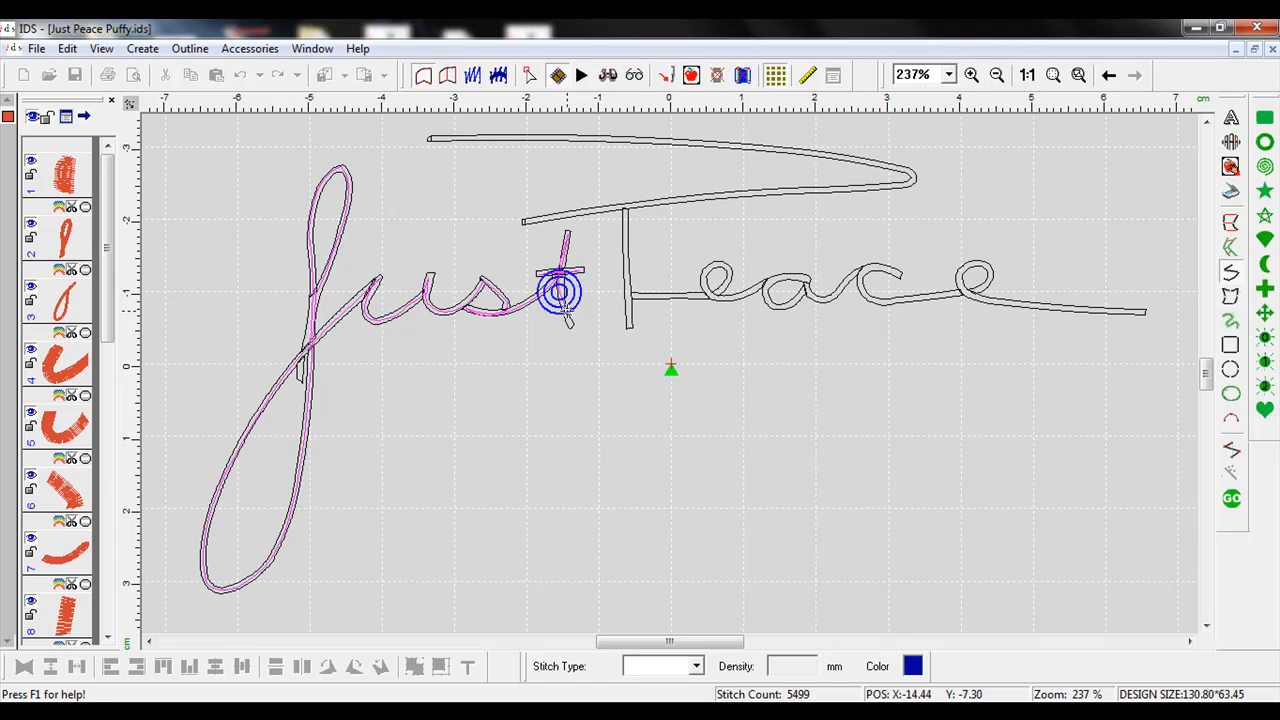
click(570, 326)
right_click(567, 325)
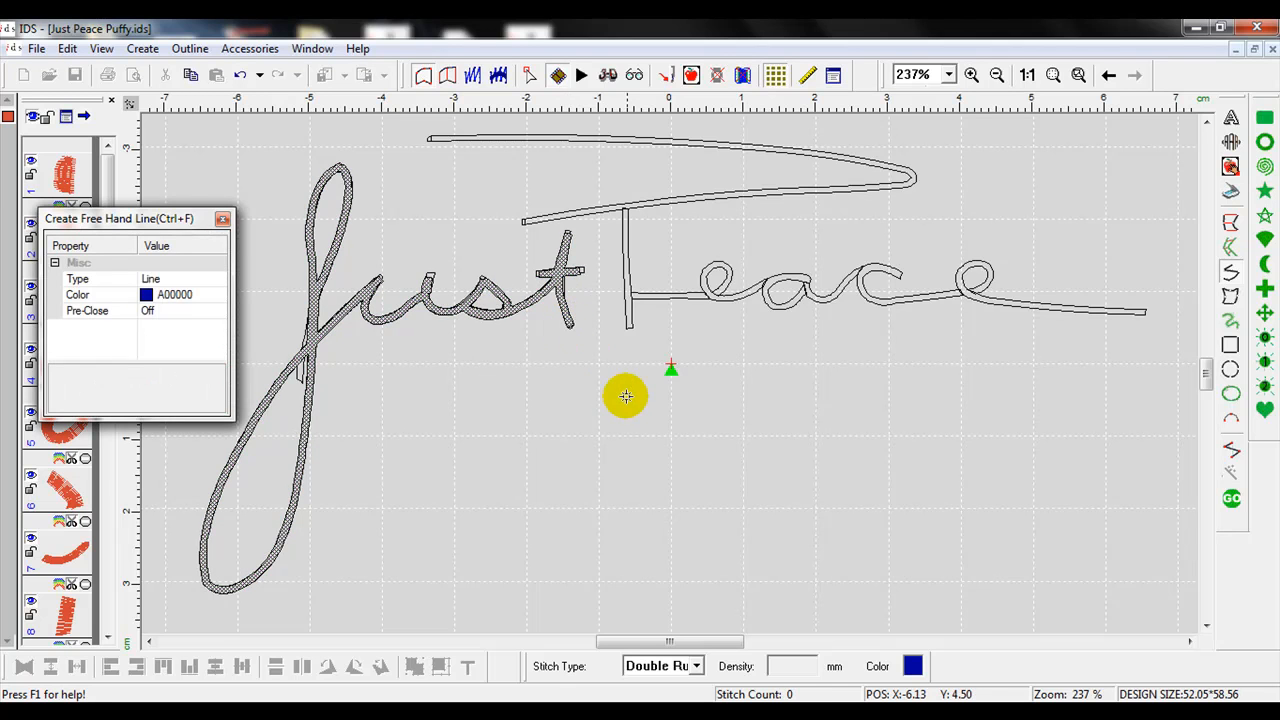
Set the finished freehand line's stitch type to Run and generate its stitches
right_click(603, 459)
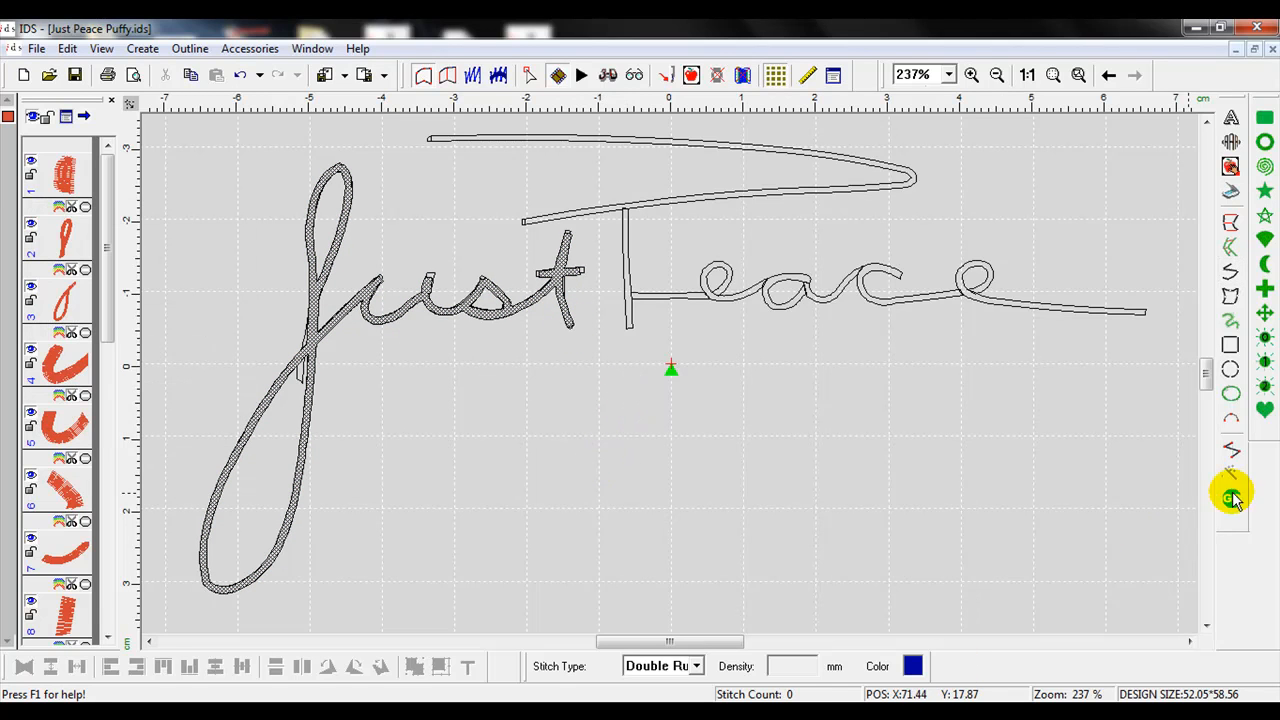
click(696, 666)
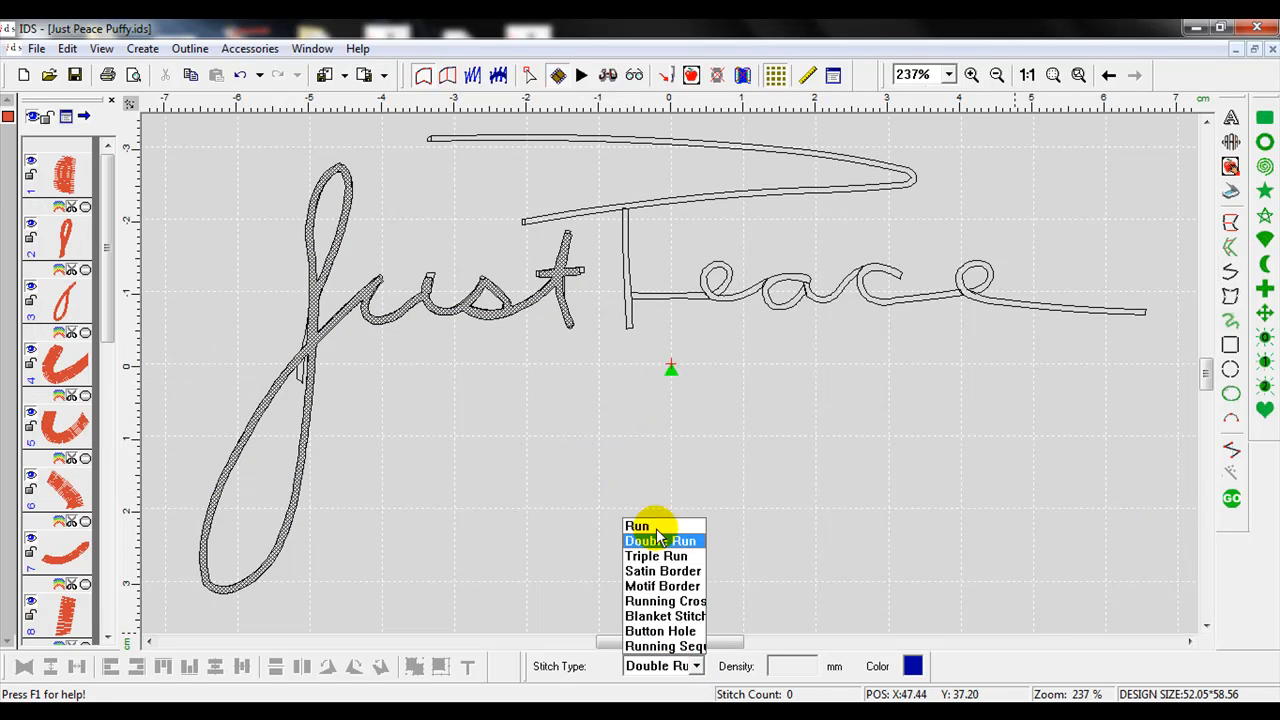
click(640, 526)
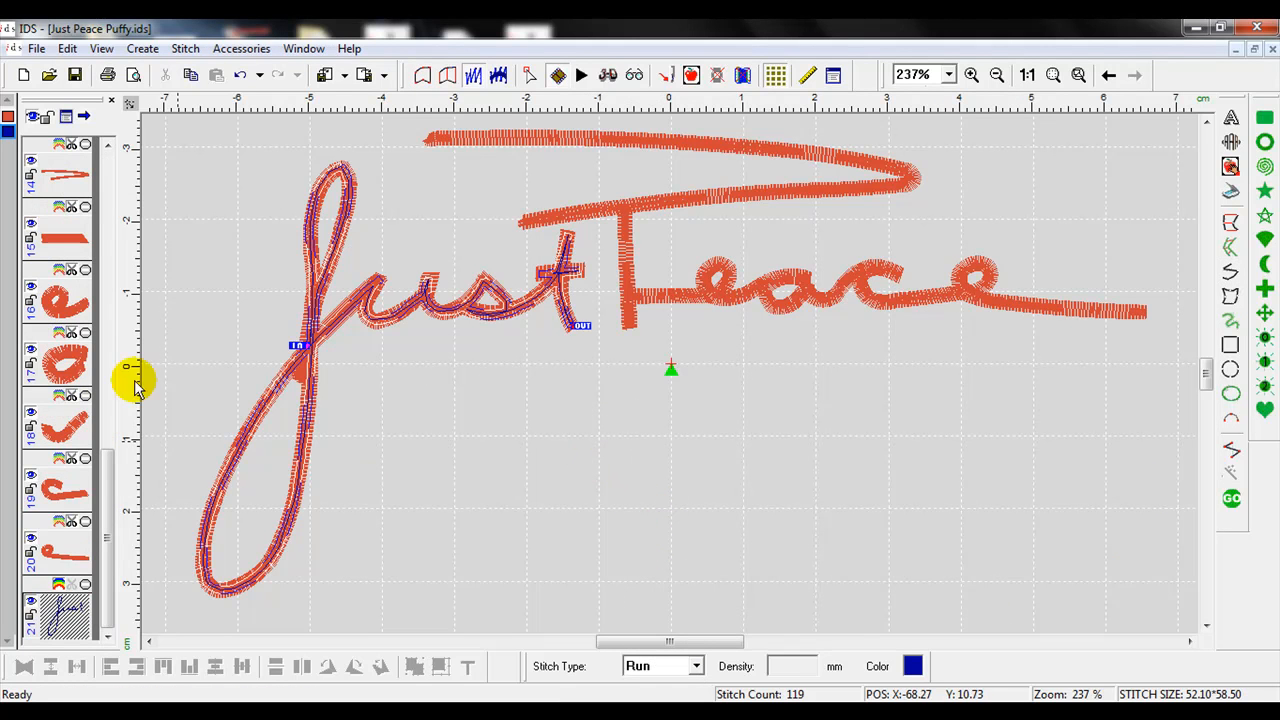
Move the run-stitch line through Just to the start of the sewing sequence and clear the selection
click(336, 518)
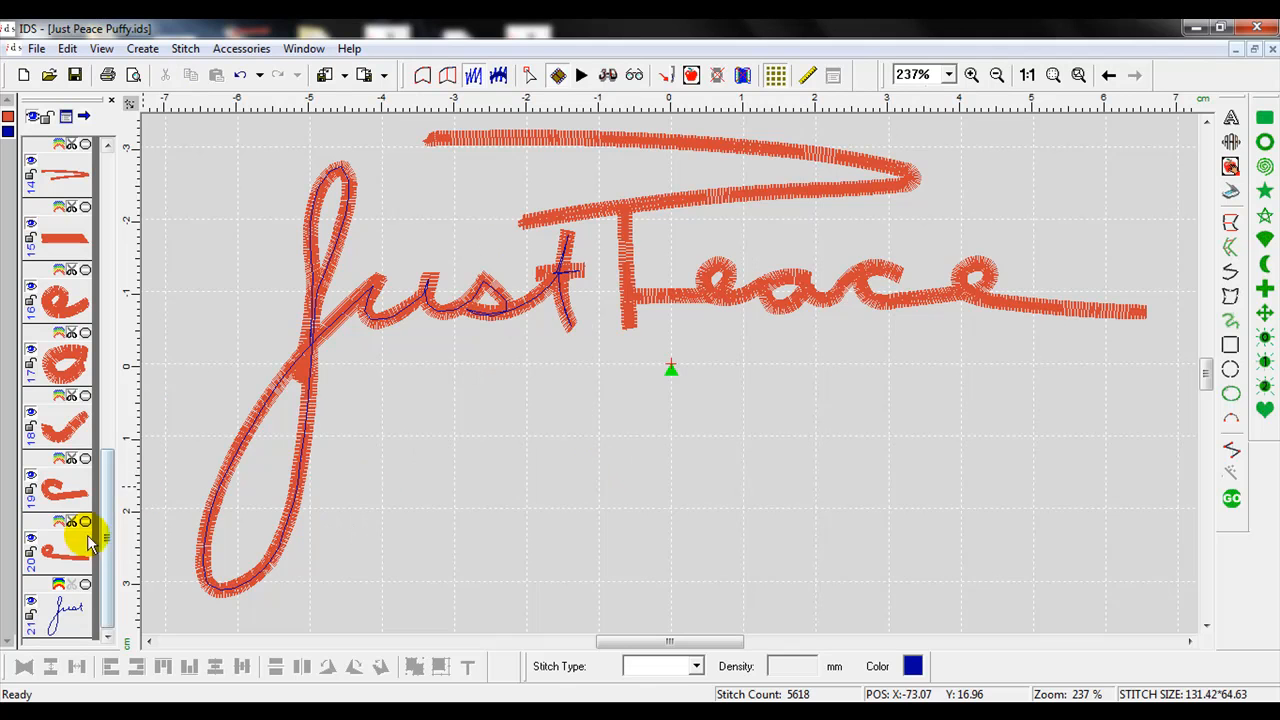
click(78, 610)
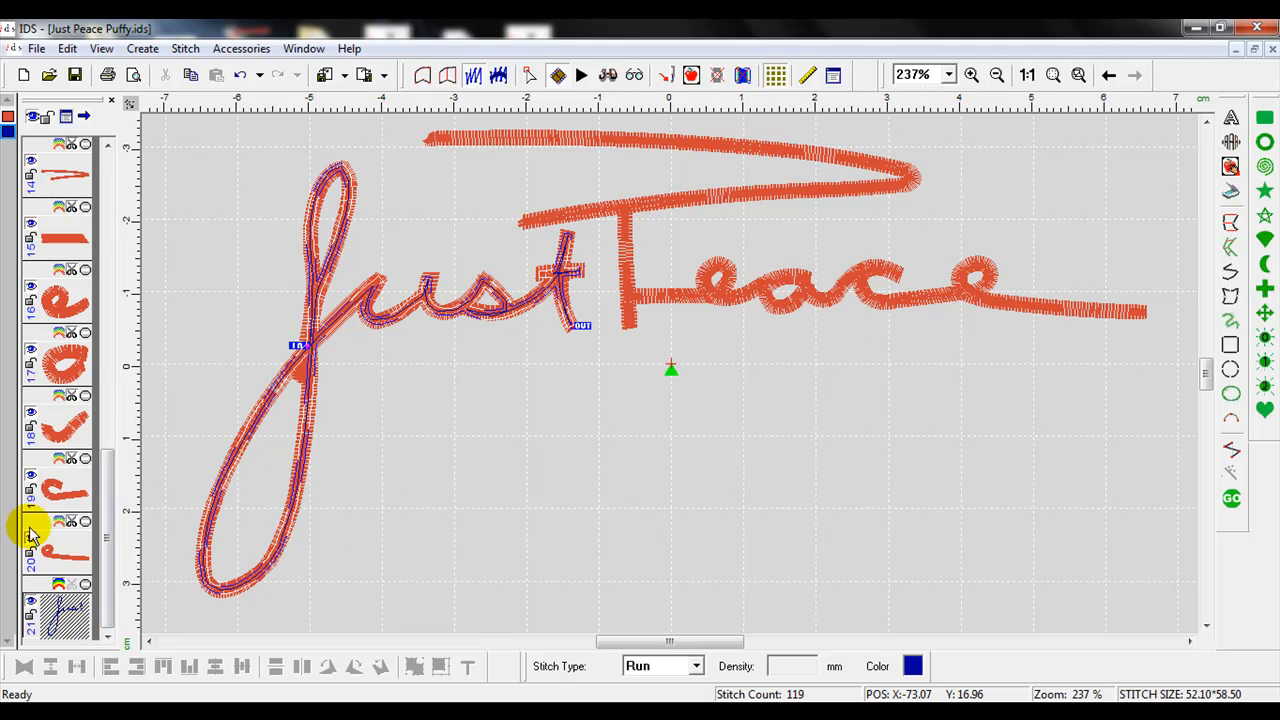
right_click(60, 620)
click(120, 552)
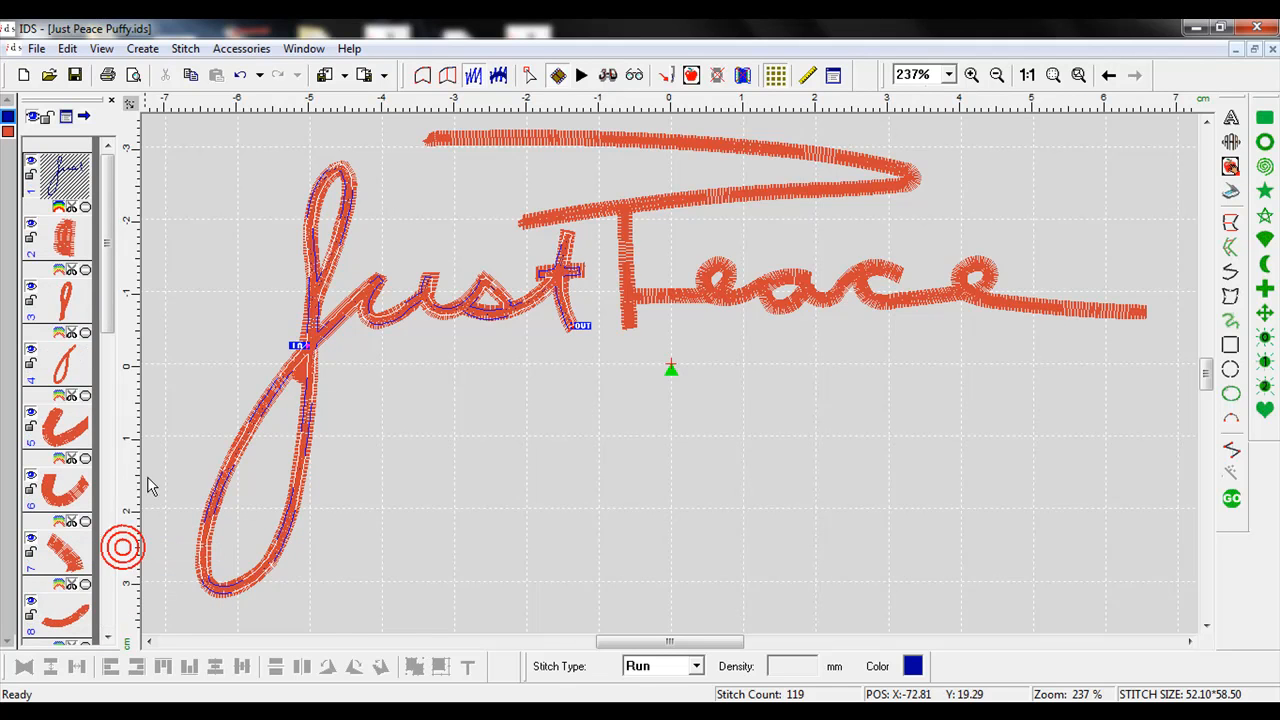
click(185, 166)
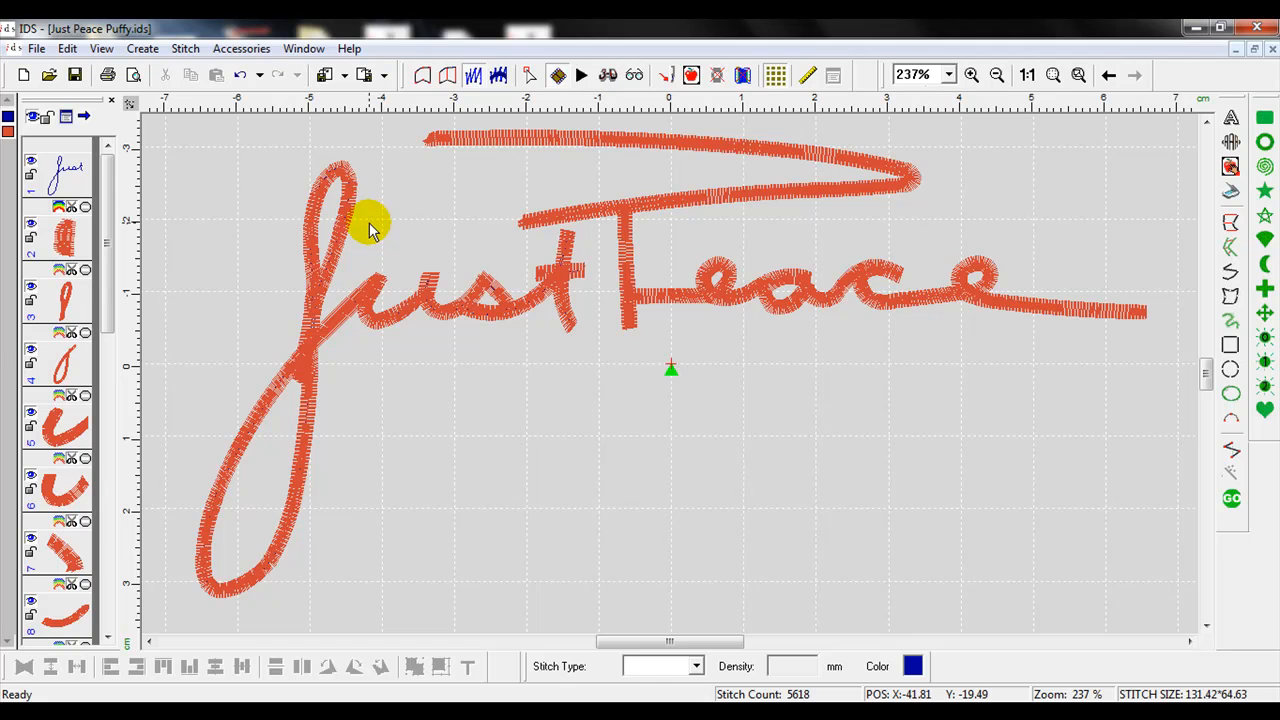
Examine the basic and satin stitch properties of the J's upper loop
click(346, 178)
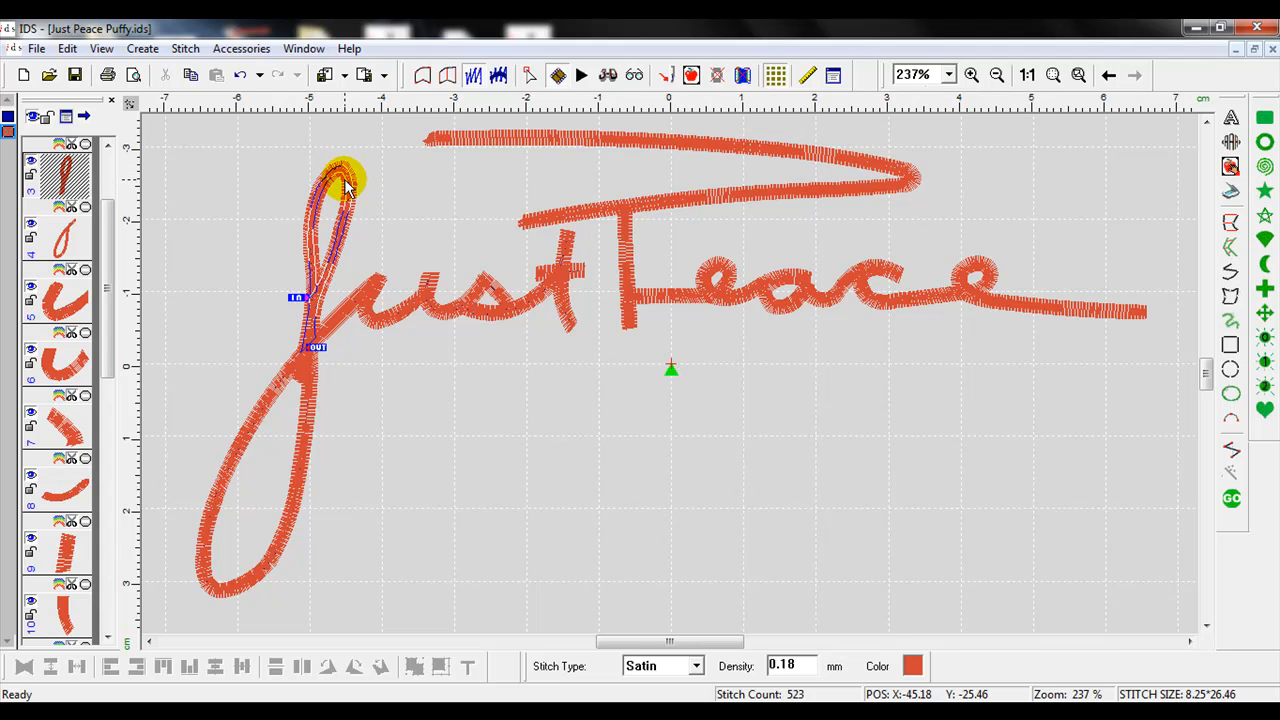
click(836, 76)
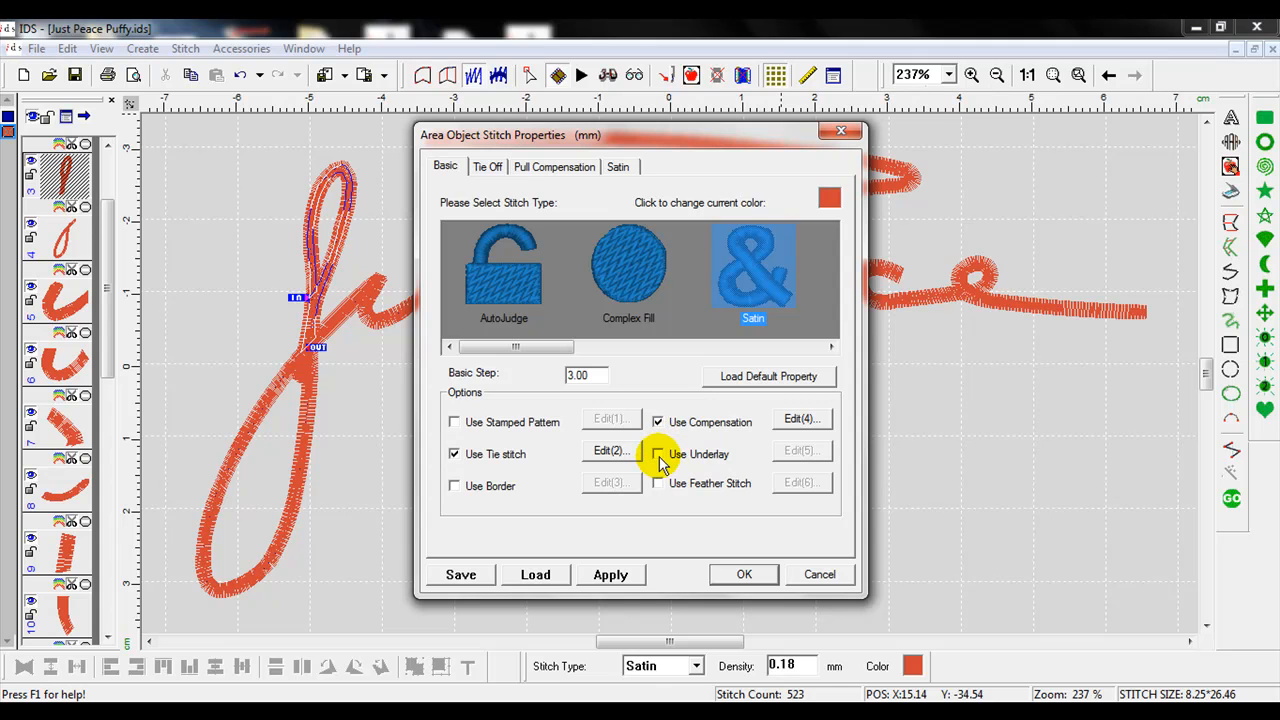
click(619, 168)
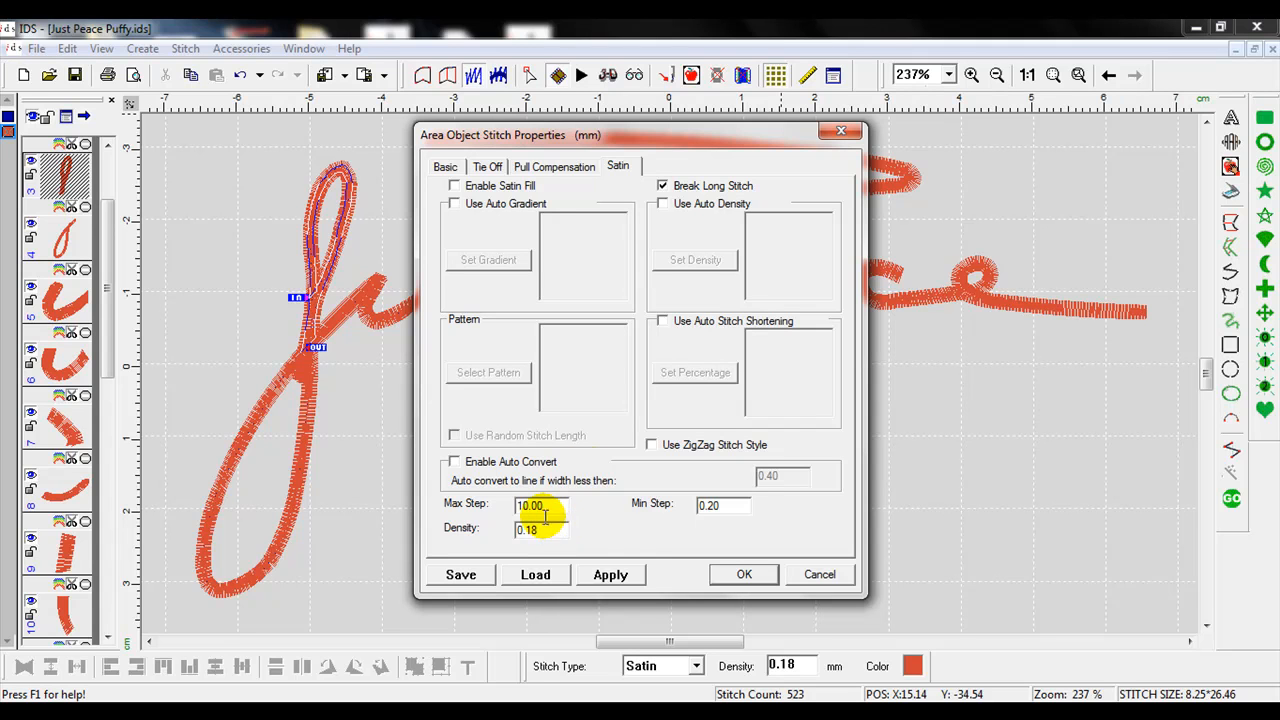
Try a standard pull compensation value of 0.4 on the J's upper loop and apply it
click(540, 170)
click(582, 229)
double_click(595, 229)
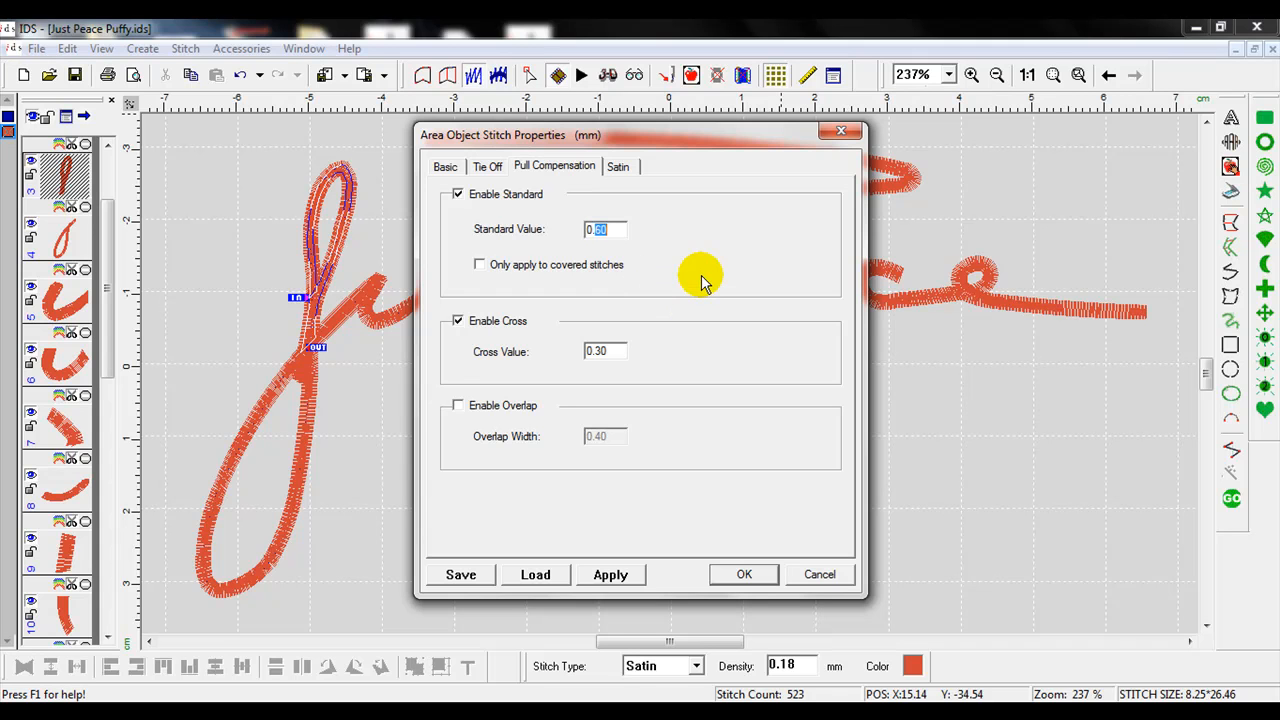
text(4)
drag(707, 141, 822, 124)
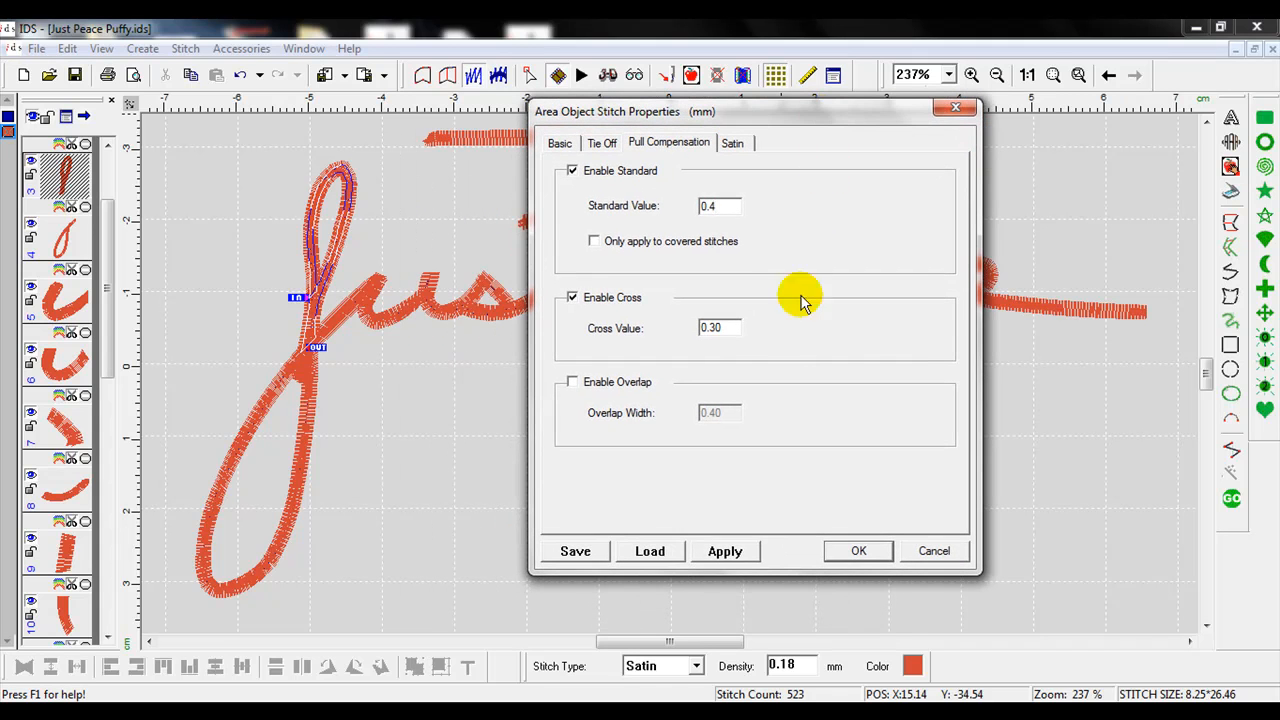
click(733, 552)
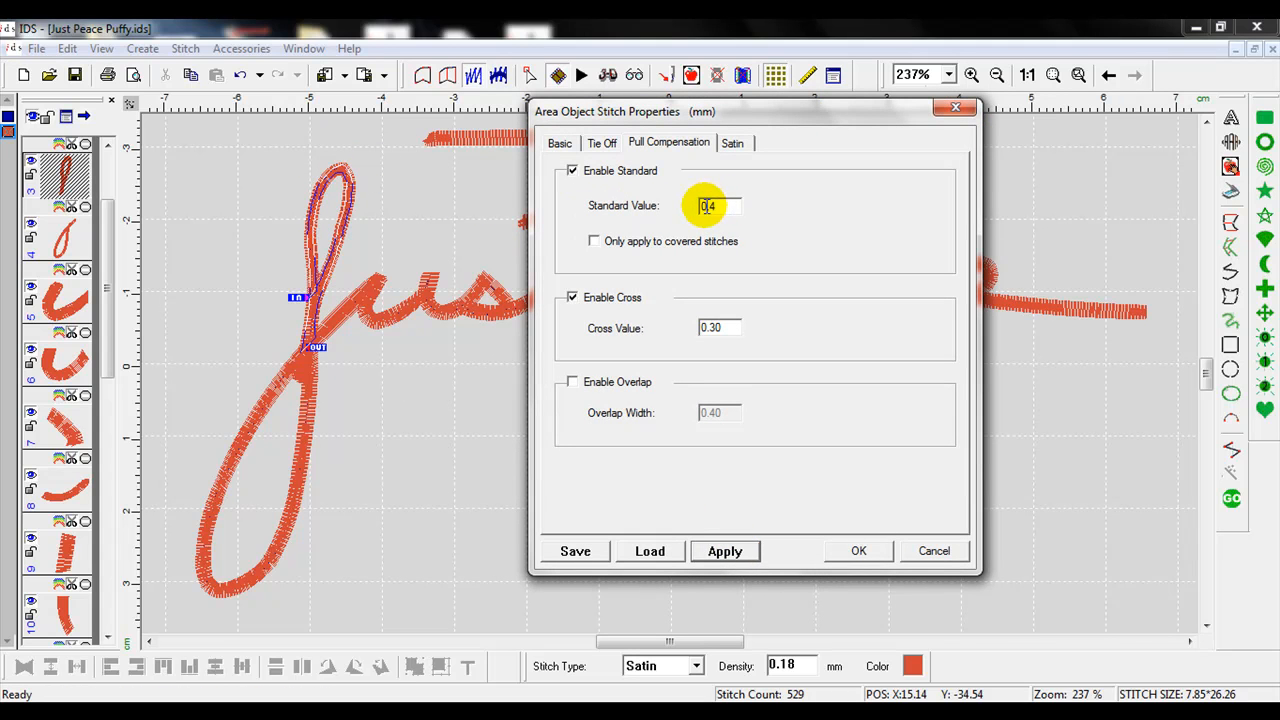
Set the upper loop's standard pull compensation back to 0.6, apply it and accept the properties
drag(706, 205, 777, 203)
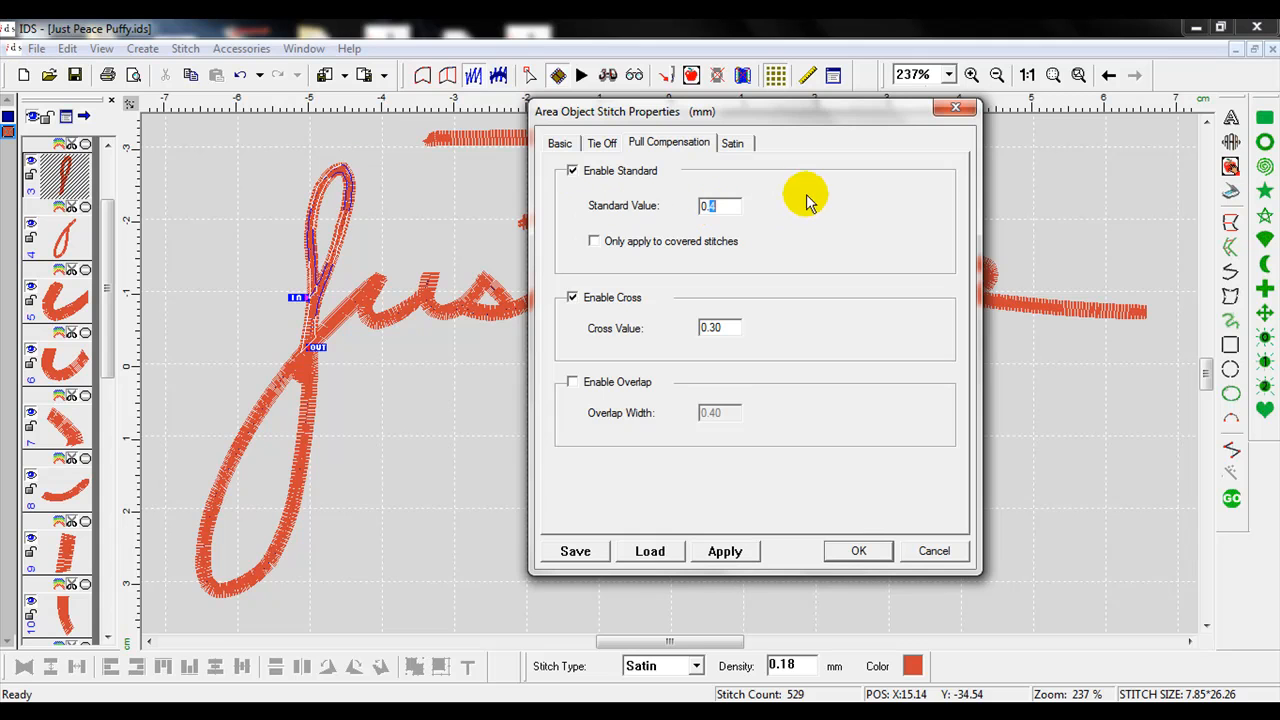
text(6)
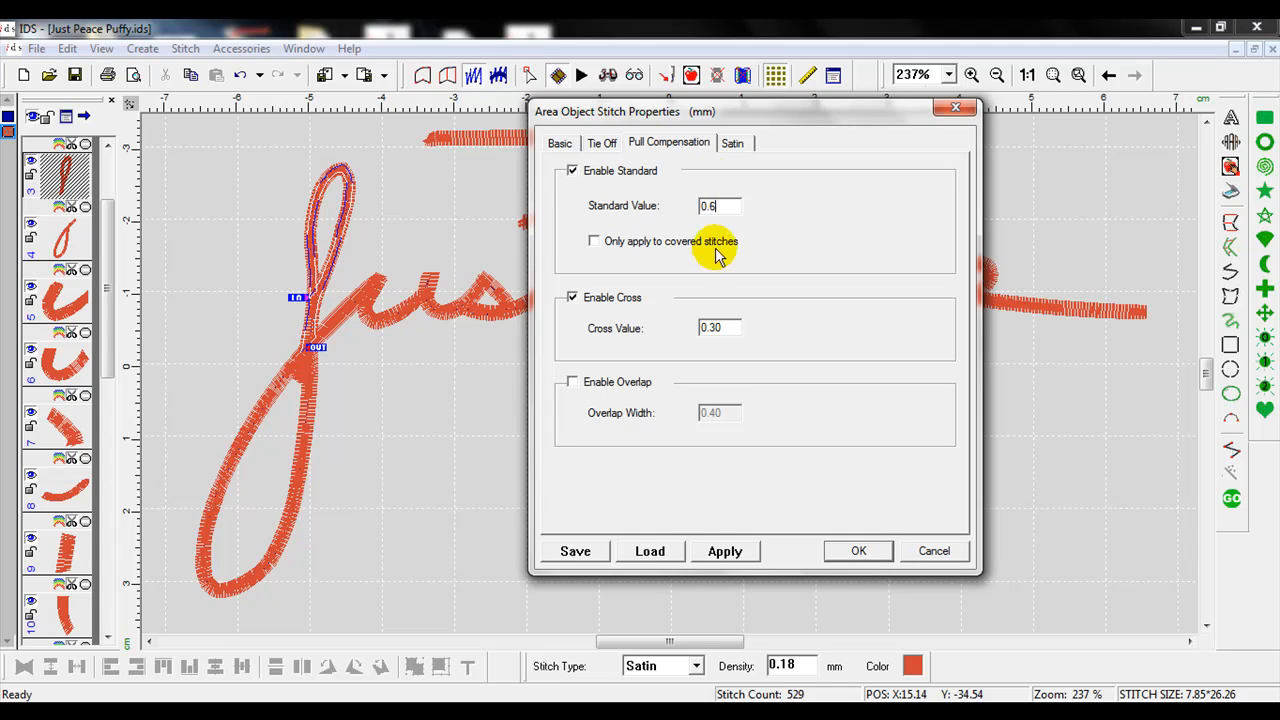
click(724, 551)
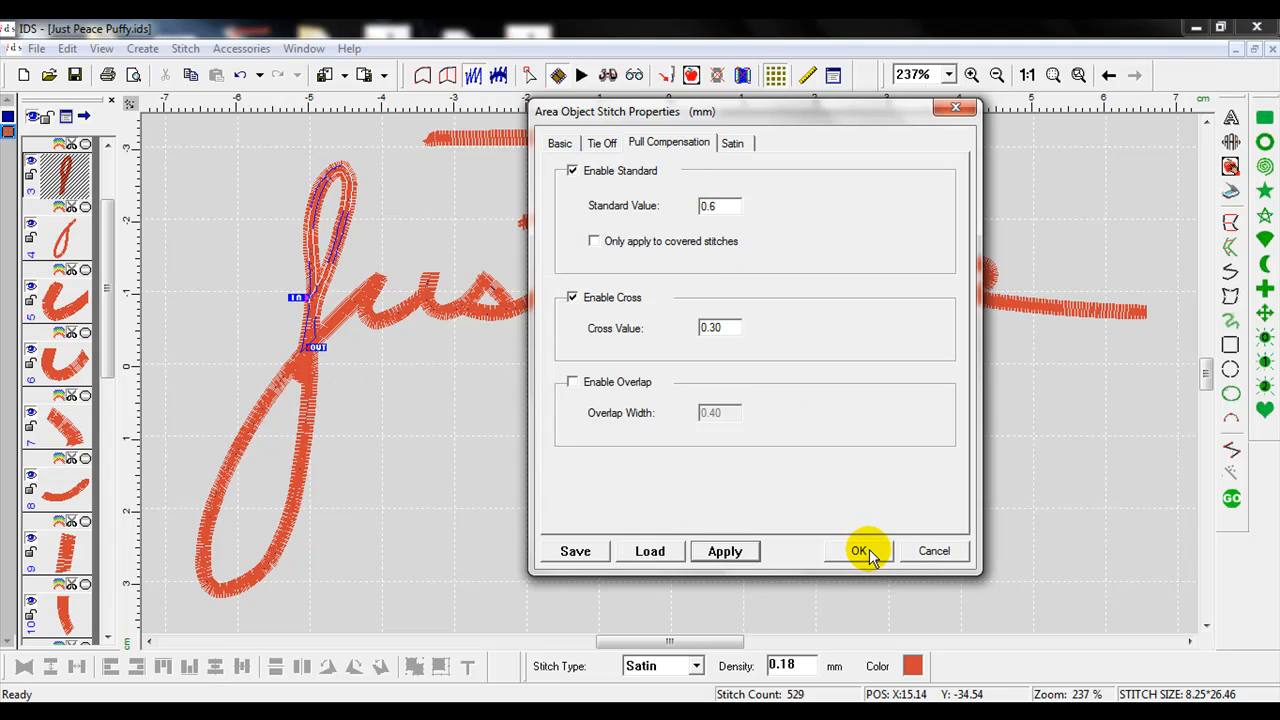
click(860, 551)
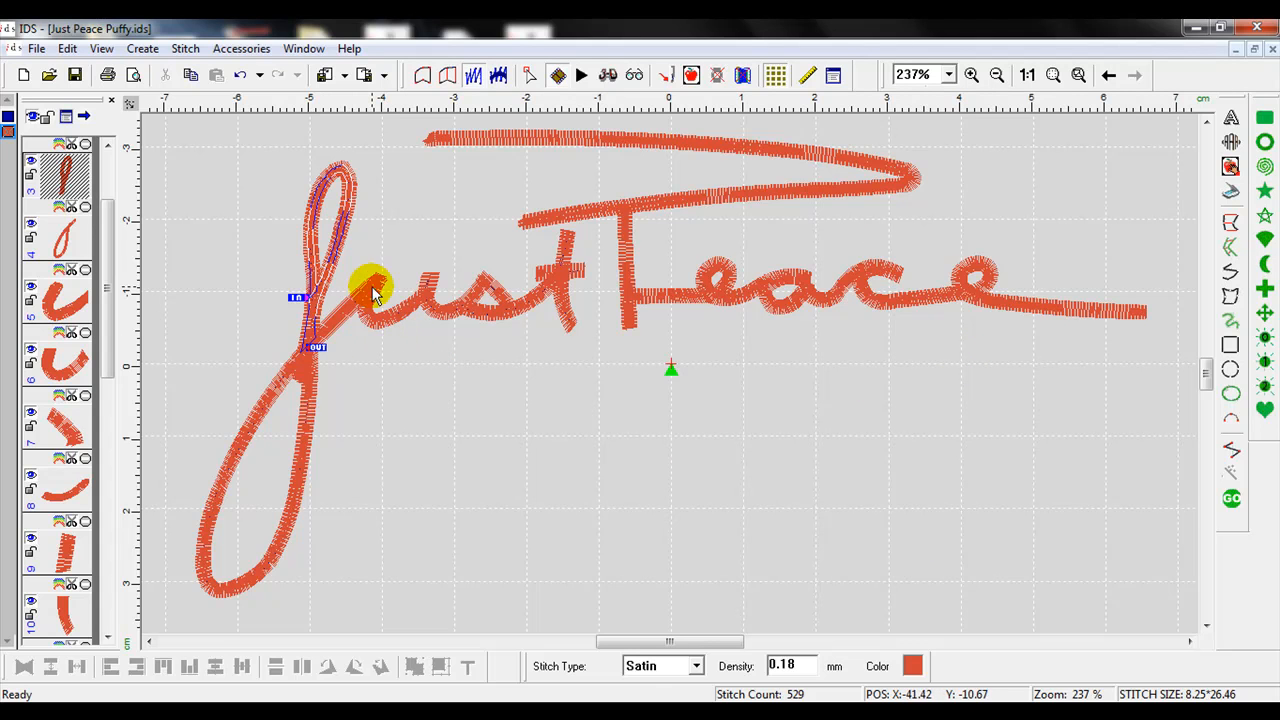
Show the design as outlines and inspect the stroke objects one by one in sewing order, from the J's lower loop to the t's upper stem
click(424, 78)
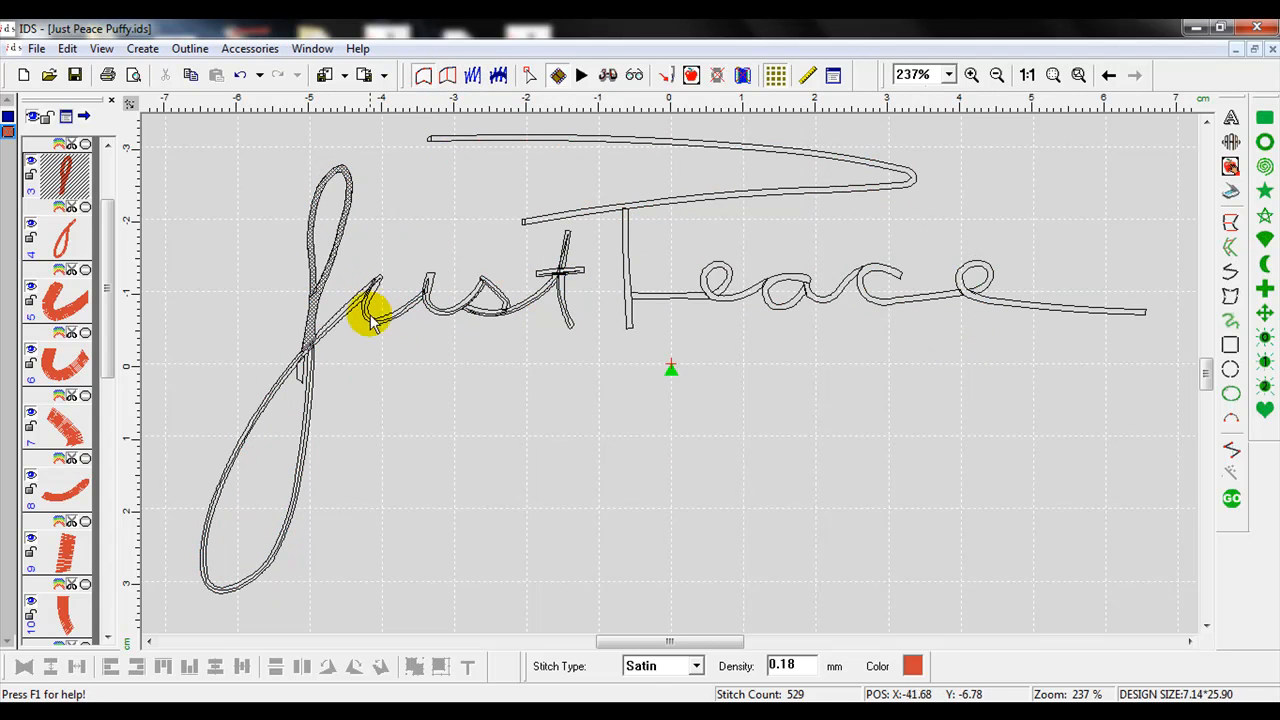
click(58, 240)
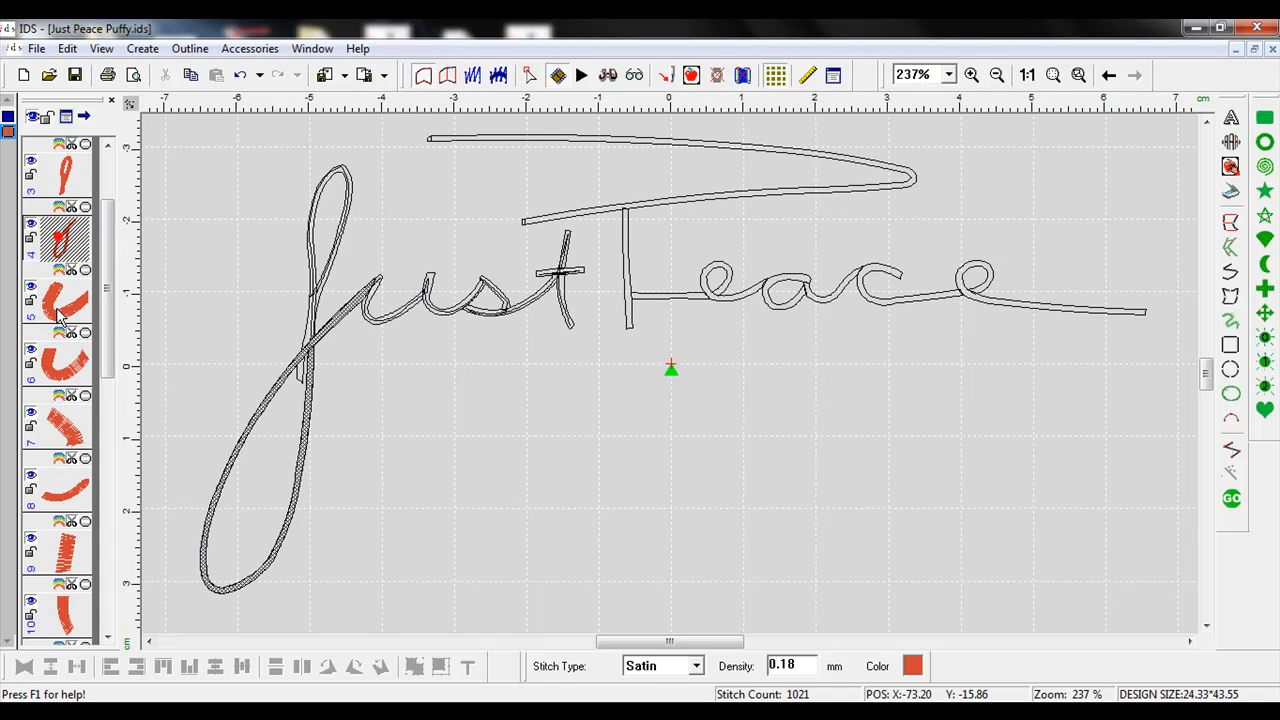
click(62, 305)
click(62, 362)
click(57, 405)
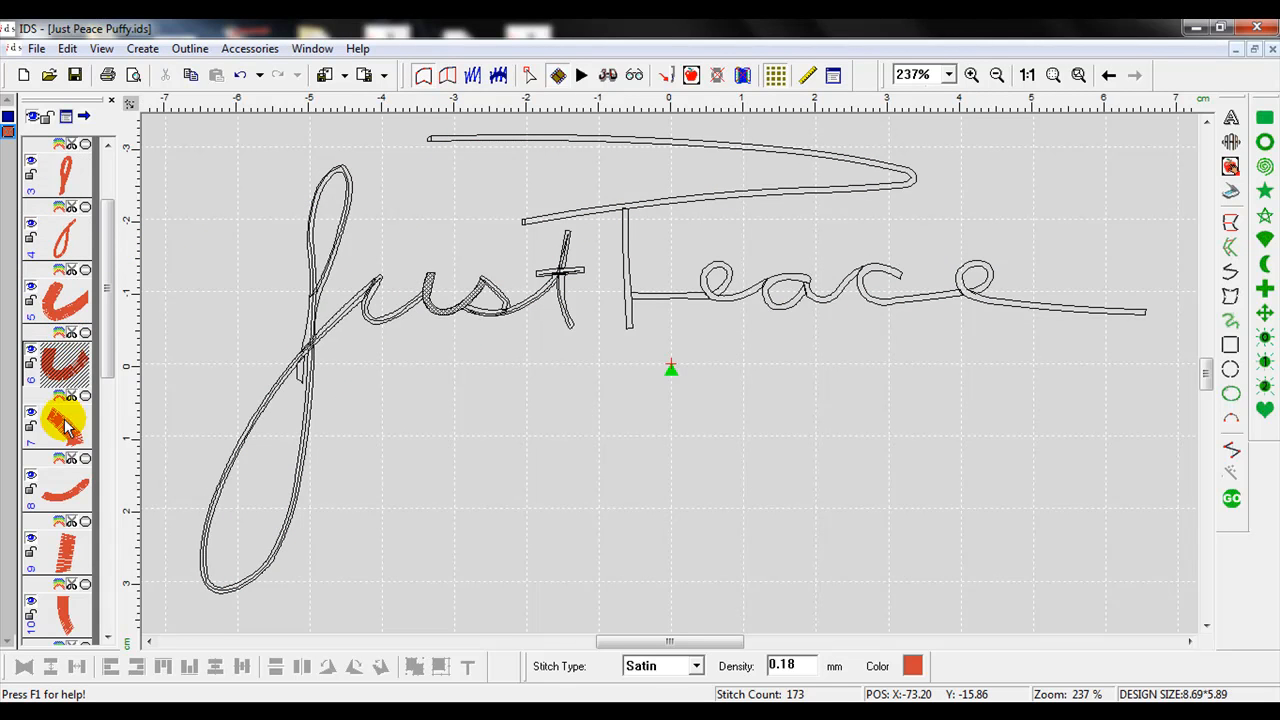
click(66, 488)
click(66, 566)
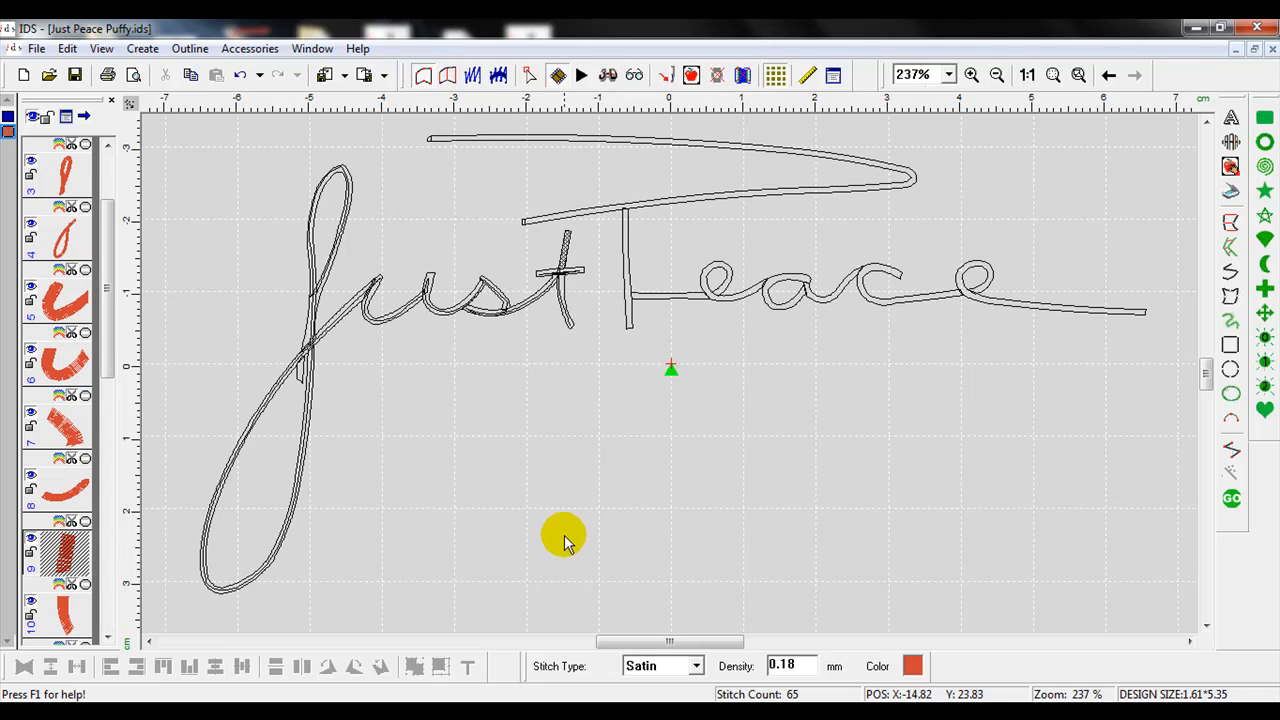